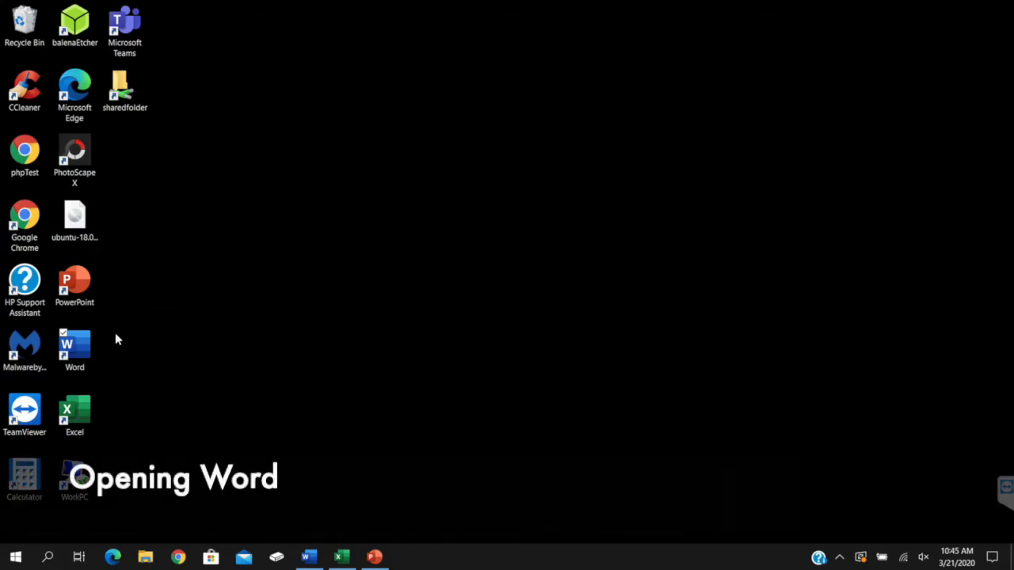
Launch Word, show the new-document templates and maximize the window
{"action": "double_click", "coordinate": [74, 346]}
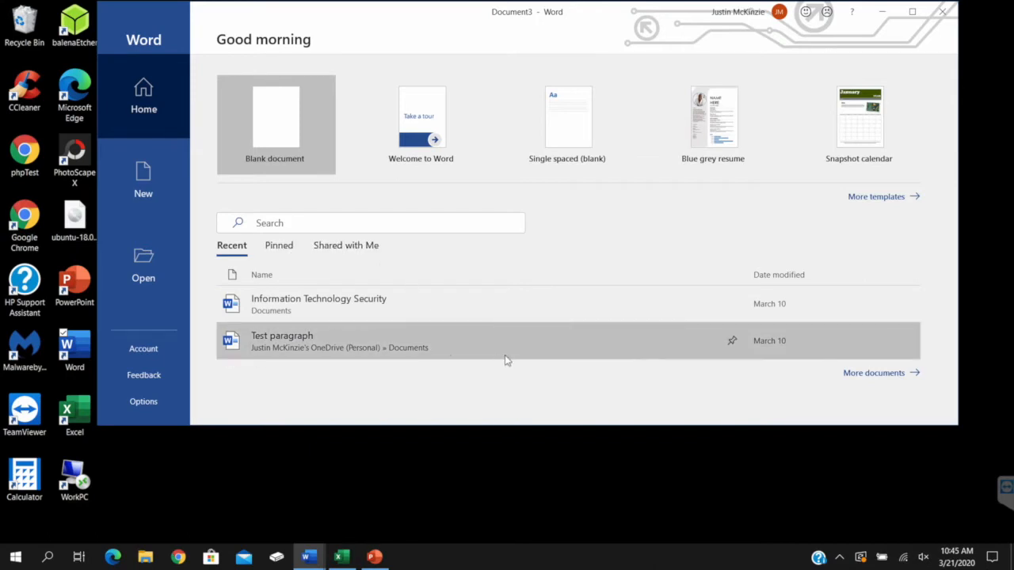
{"action": "left_click", "coordinate": [143, 179]}
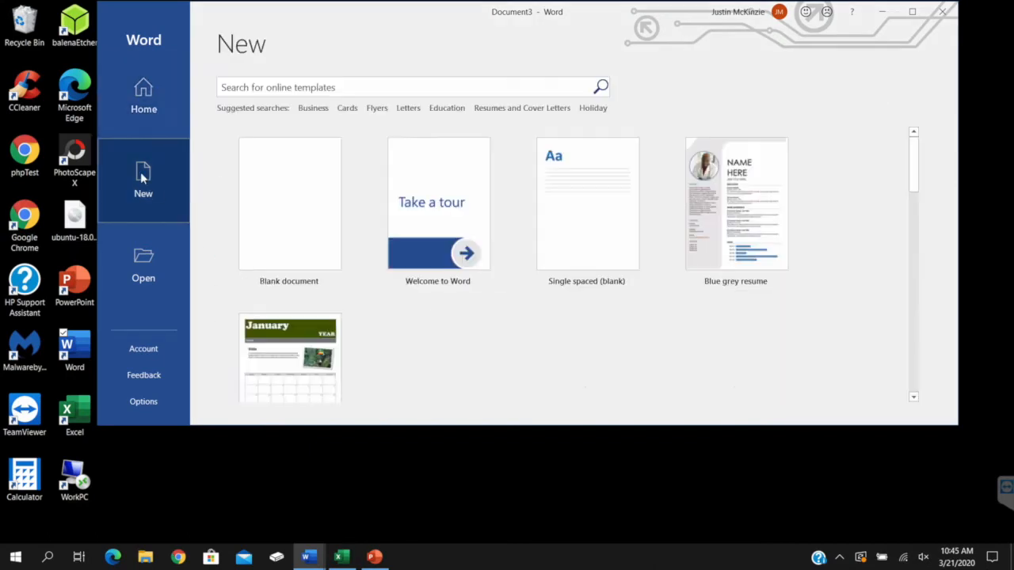
{"action": "left_click", "coordinate": [911, 11]}
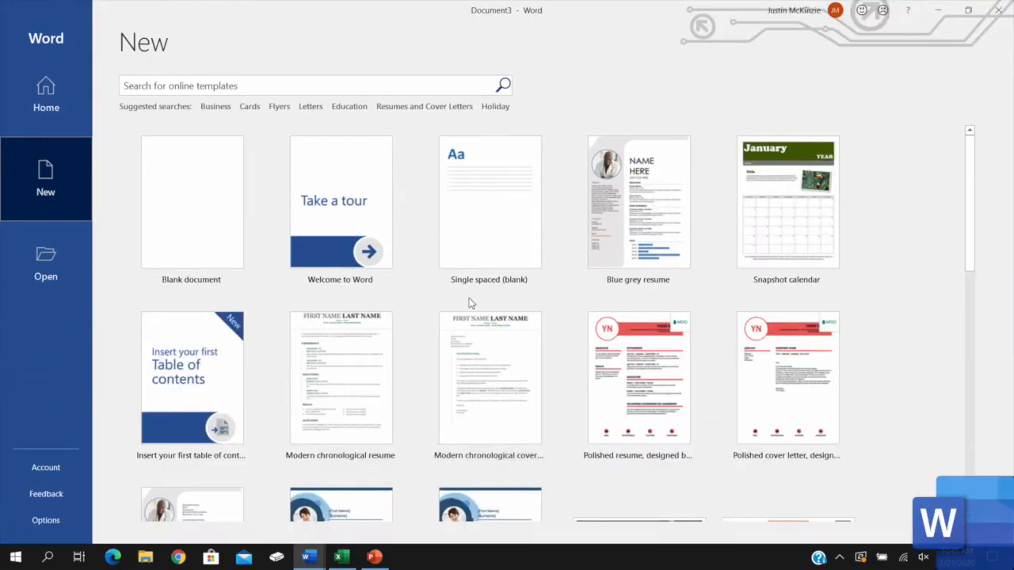
Browse the full list of document templates and activate the online template search
{"action": "scroll", "coordinate": [792, 356], "scroll_direction": "down", "scroll_amount": 1}
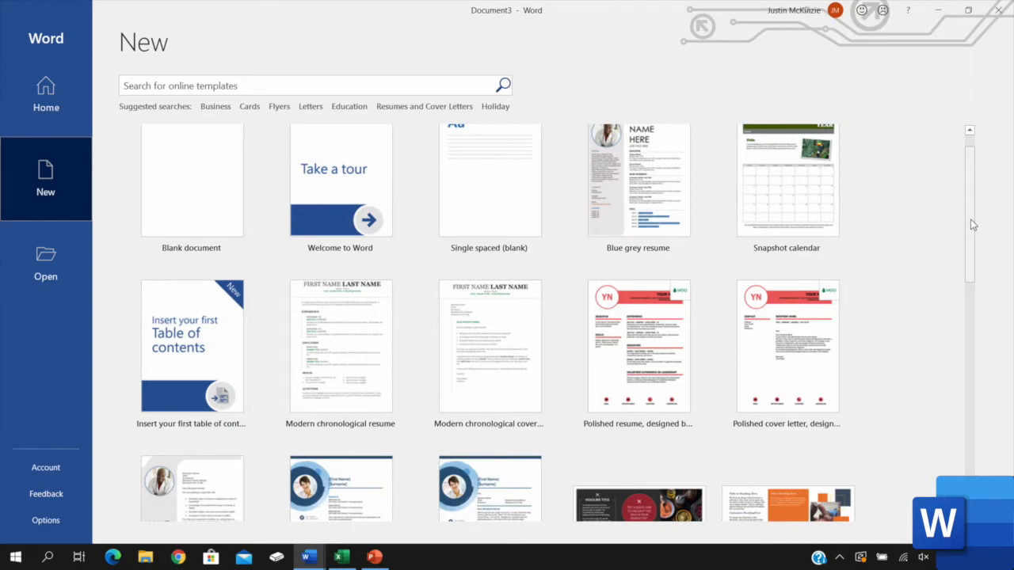
{"action": "scroll", "coordinate": [973, 224], "scroll_direction": "up", "scroll_amount": 1}
{"action": "scroll", "coordinate": [973, 225], "scroll_direction": "down", "scroll_amount": 20}
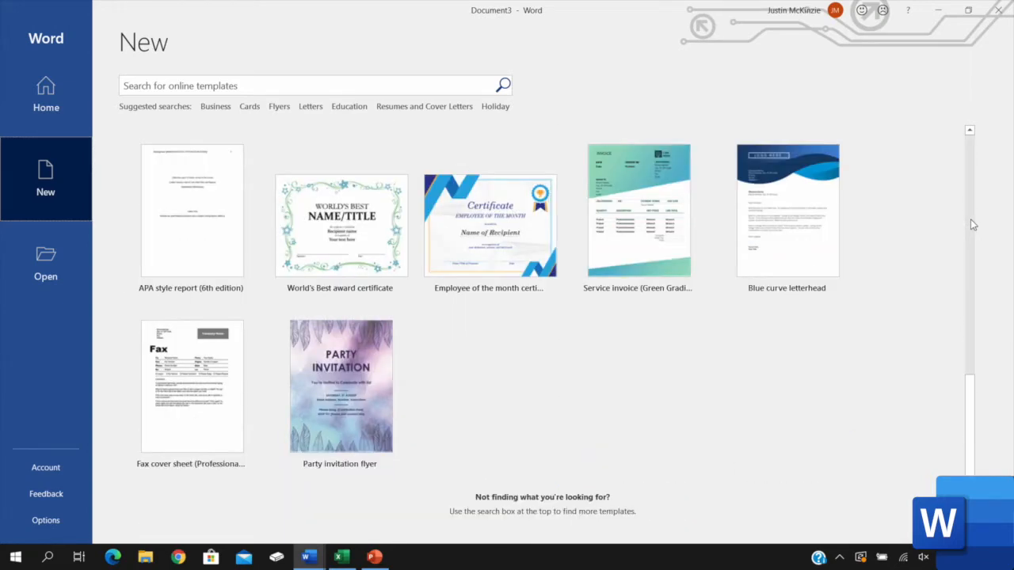
{"action": "scroll", "coordinate": [970, 219], "scroll_direction": "up", "scroll_amount": 20}
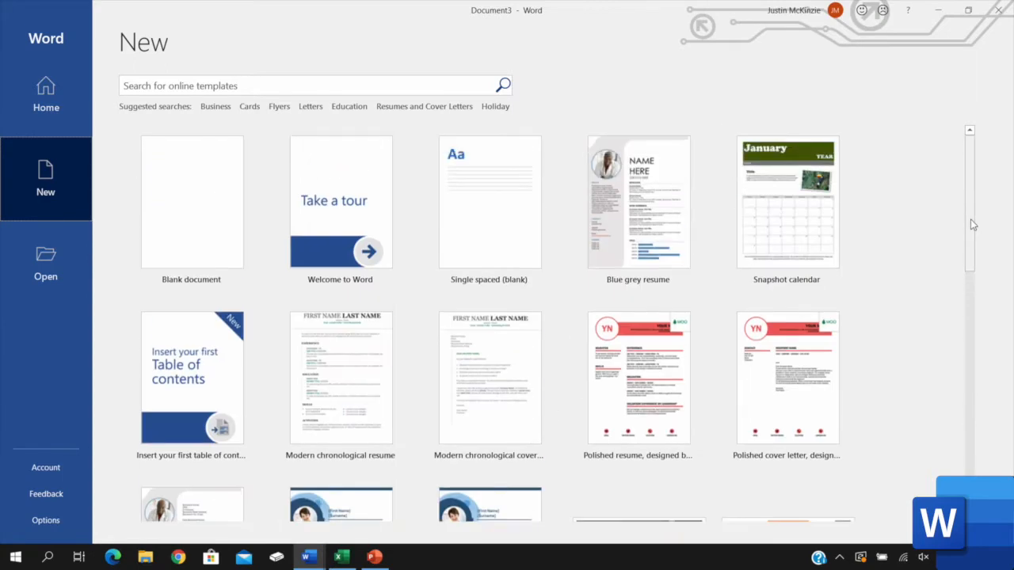
{"action": "left_click", "coordinate": [285, 85]}
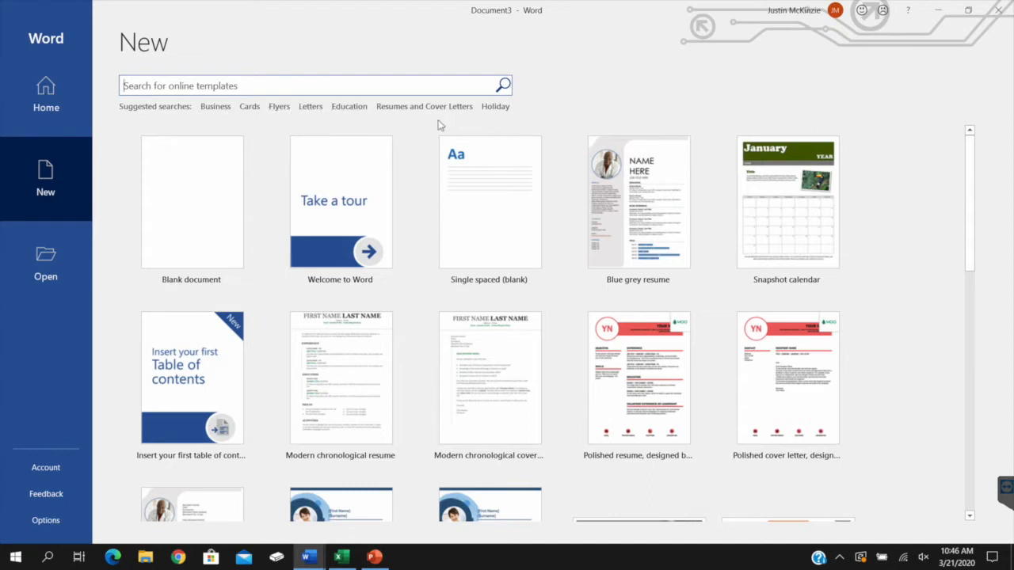
Review the recent documents and account information, look through the Office backgrounds and choose Circuit
{"action": "left_click", "coordinate": [32, 272]}
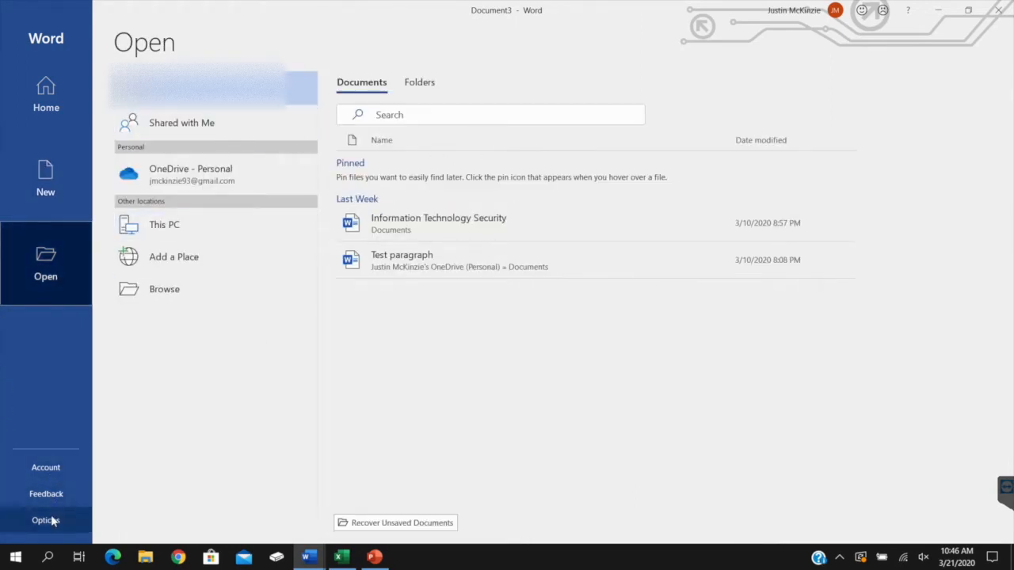
{"action": "left_click", "coordinate": [57, 475]}
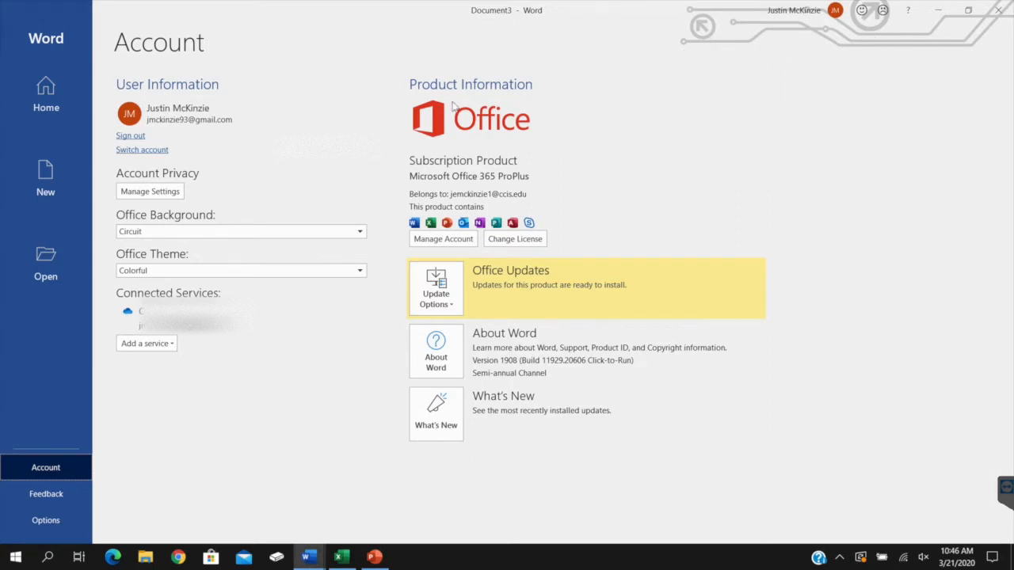
{"action": "left_click", "coordinate": [150, 233]}
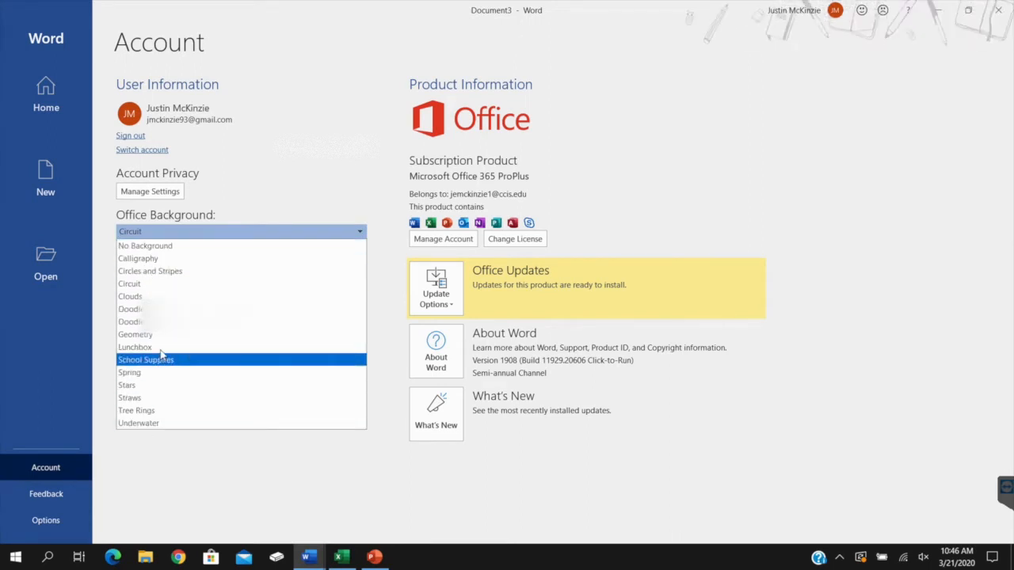
{"action": "left_click", "coordinate": [176, 284]}
Try the Dark Gray, Black and White Office themes in turn and return to Colorful
{"action": "left_click", "coordinate": [173, 271]}
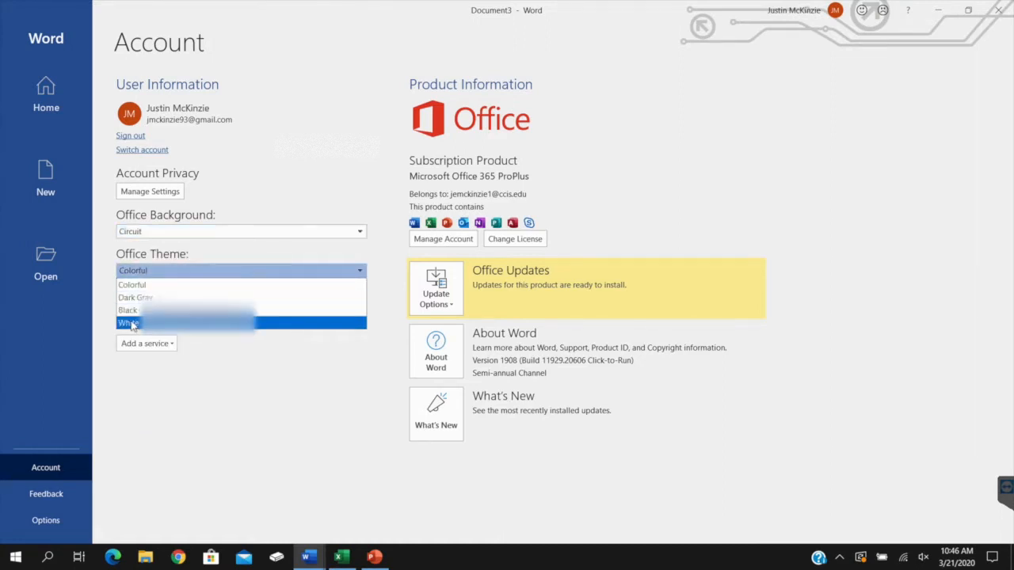
{"action": "left_click", "coordinate": [153, 297]}
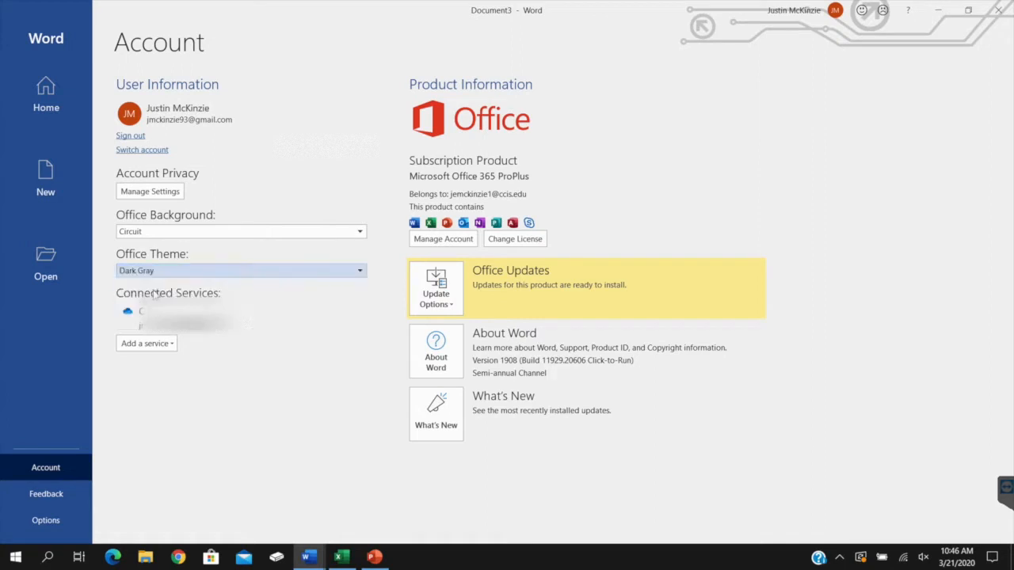
{"action": "left_click", "coordinate": [167, 273]}
{"action": "left_click", "coordinate": [147, 310]}
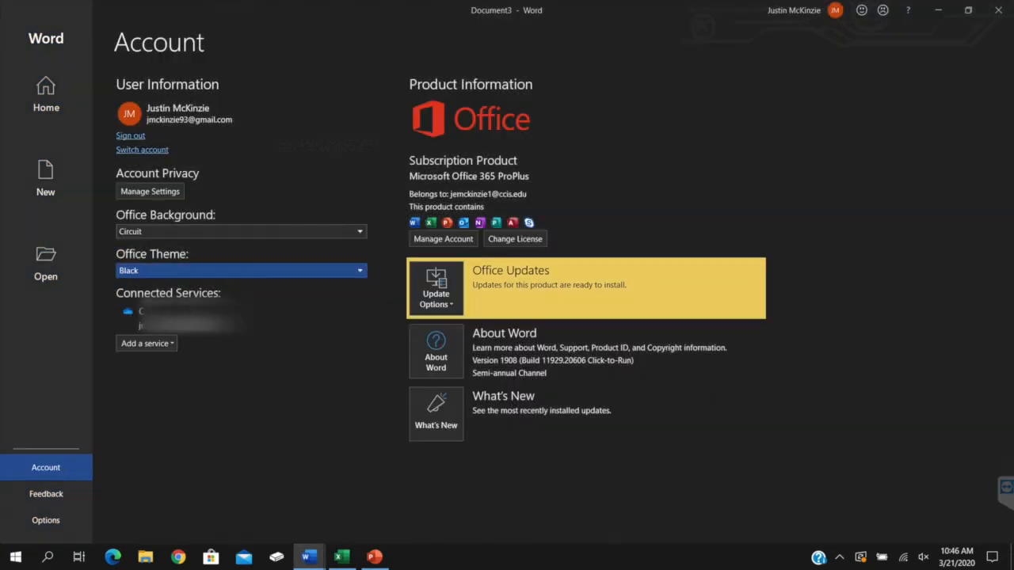
{"action": "left_click", "coordinate": [178, 271]}
{"action": "left_click", "coordinate": [187, 322]}
{"action": "left_click", "coordinate": [185, 274]}
{"action": "left_click", "coordinate": [179, 287]}
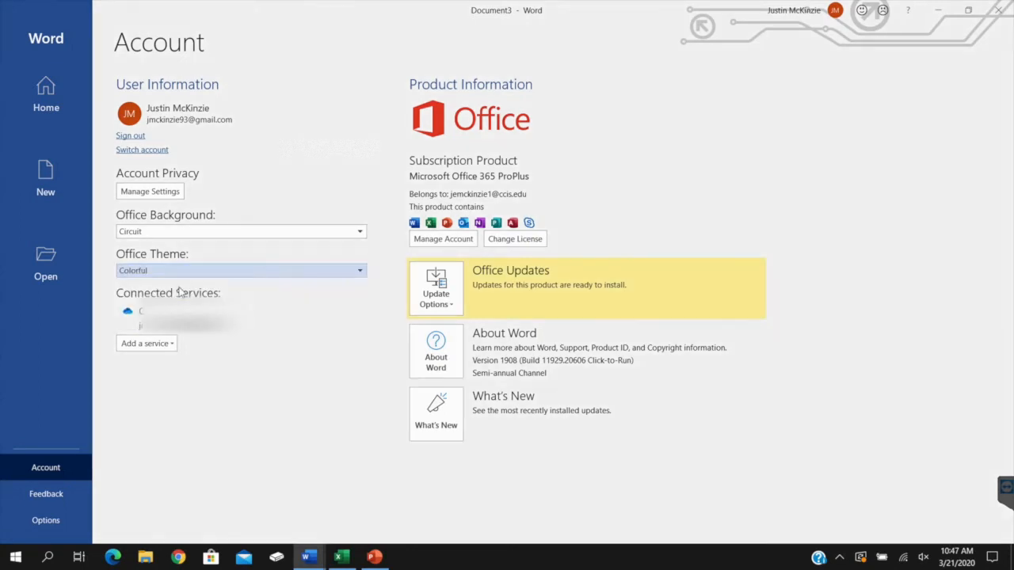
Preview the Black Office theme once more and set it back to Colorful
{"action": "left_click", "coordinate": [195, 271]}
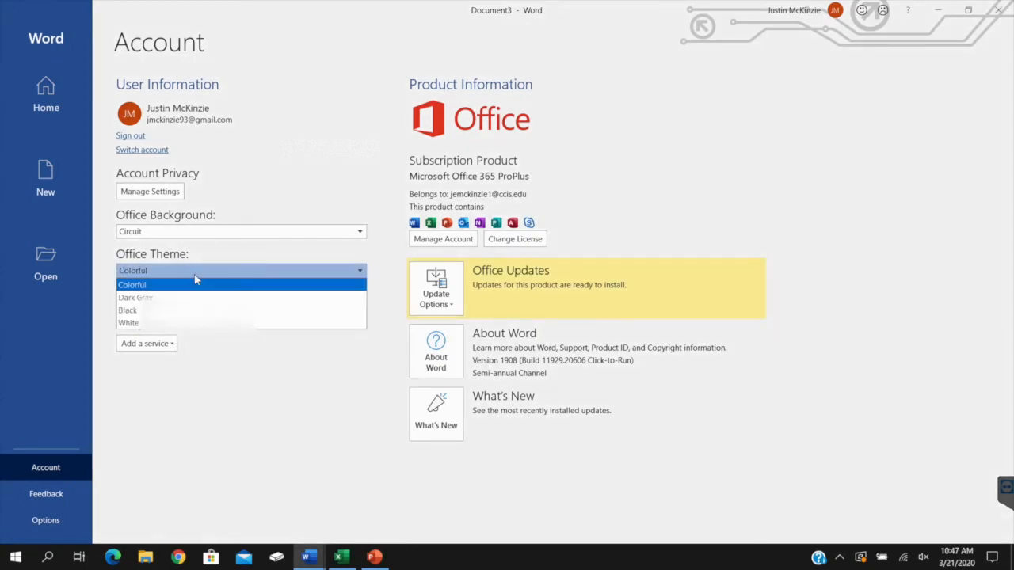
{"action": "left_click", "coordinate": [190, 310]}
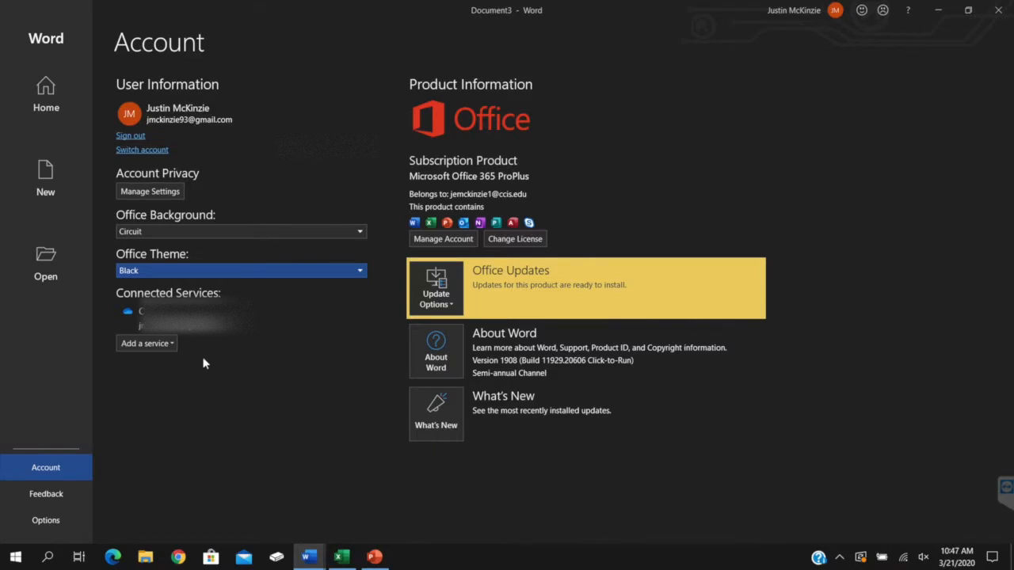
{"action": "left_click", "coordinate": [182, 272]}
{"action": "left_click", "coordinate": [178, 288]}
Look over the feedback choices and the General Word options, closing the options without saving changes
{"action": "left_click", "coordinate": [31, 495]}
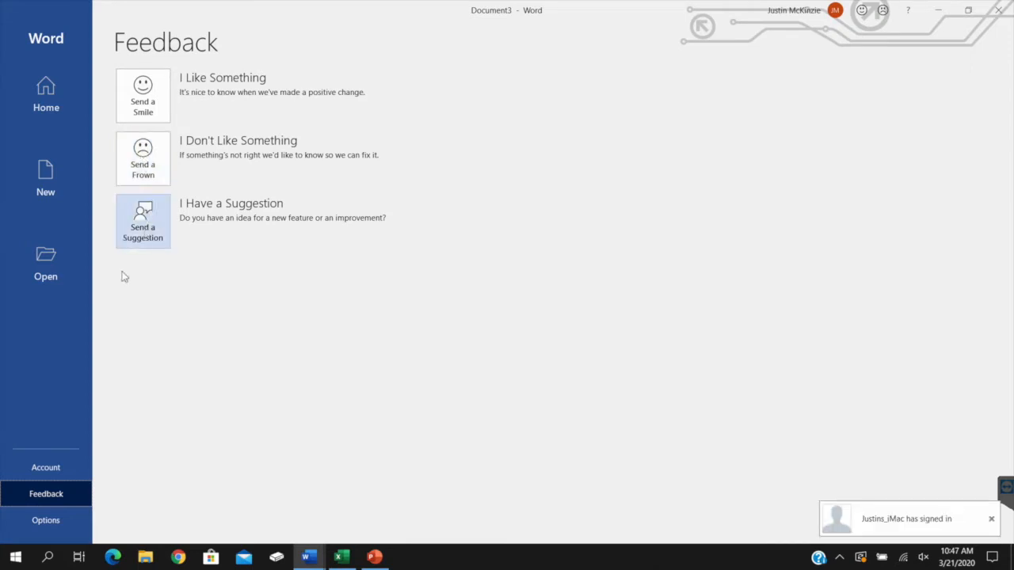
{"action": "left_click", "coordinate": [20, 522]}
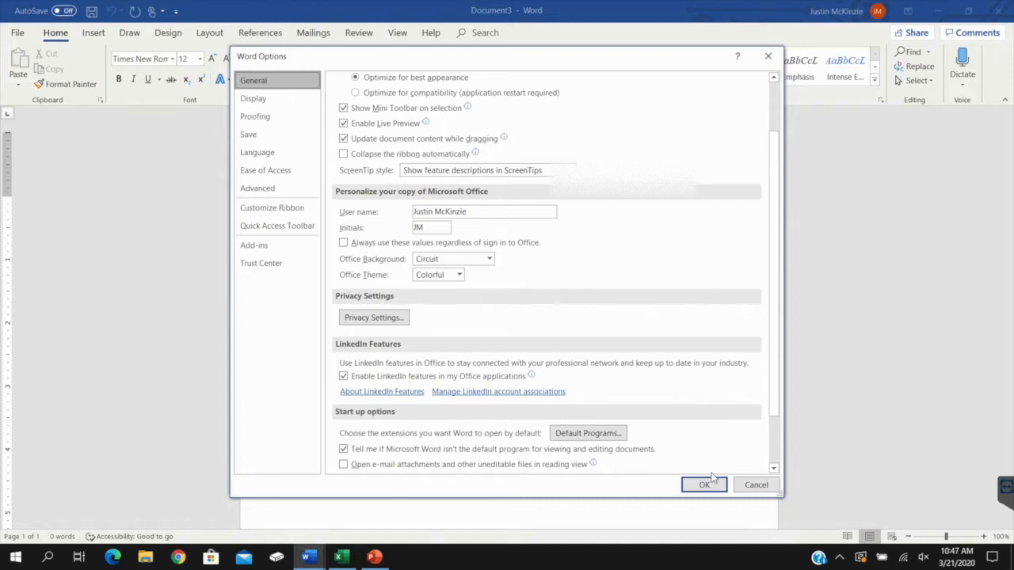
{"action": "left_click", "coordinate": [756, 485]}
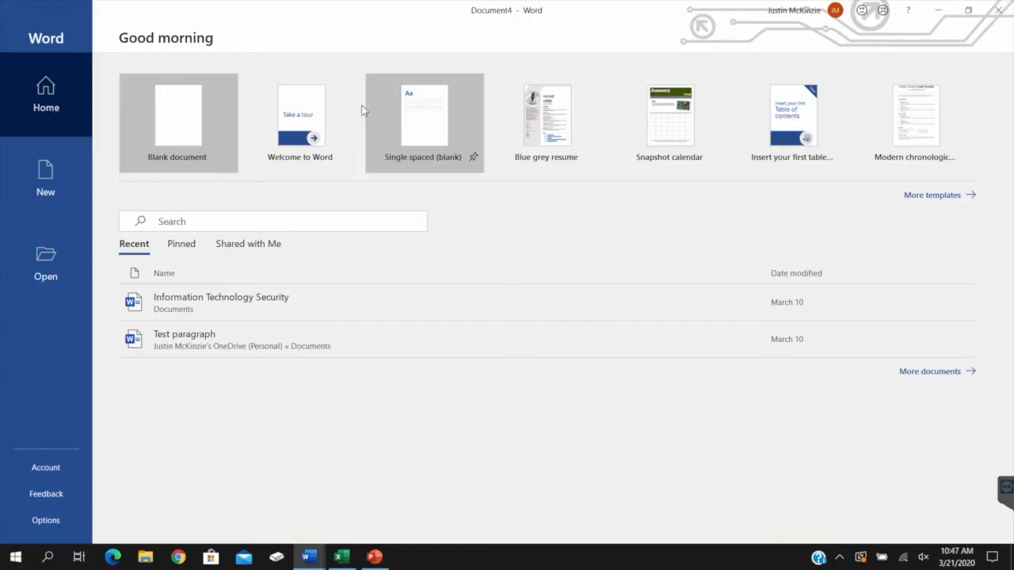
Create a new blank document and display its file information
{"action": "left_click", "coordinate": [198, 135]}
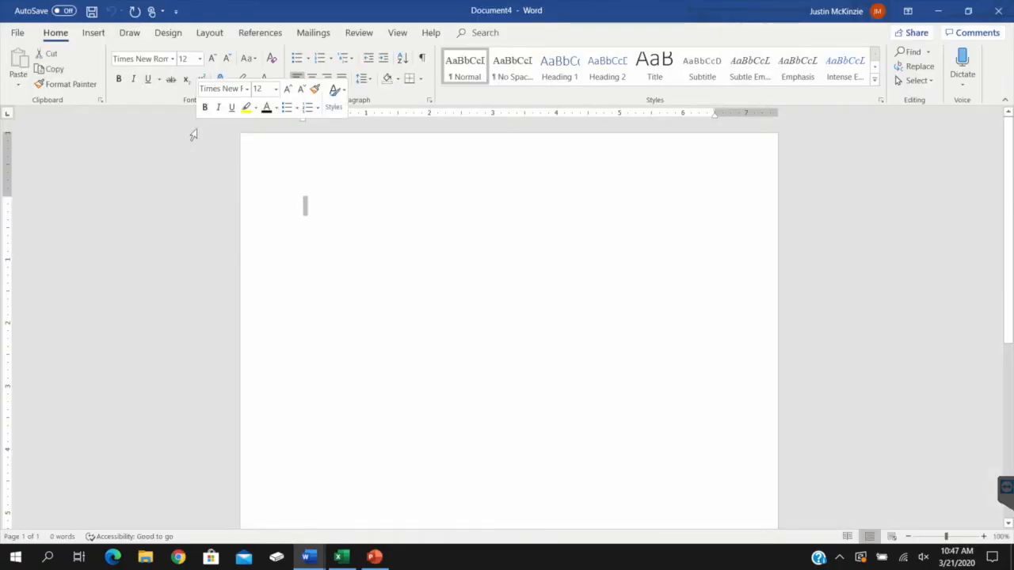
{"action": "left_click", "coordinate": [17, 34]}
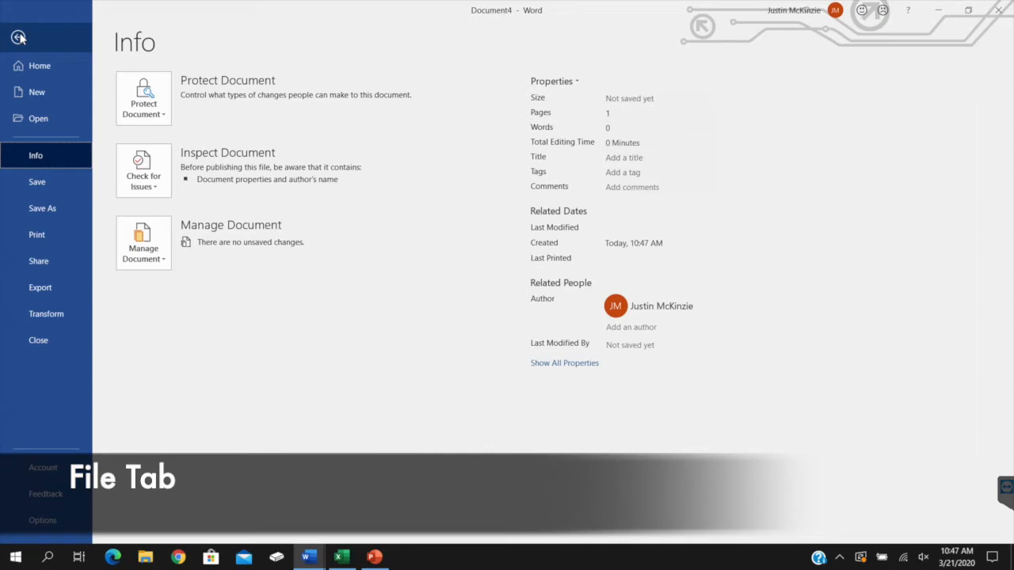
Look through the start page, new-document templates and file-opening page, returning to the document's information
{"action": "left_click", "coordinate": [40, 66]}
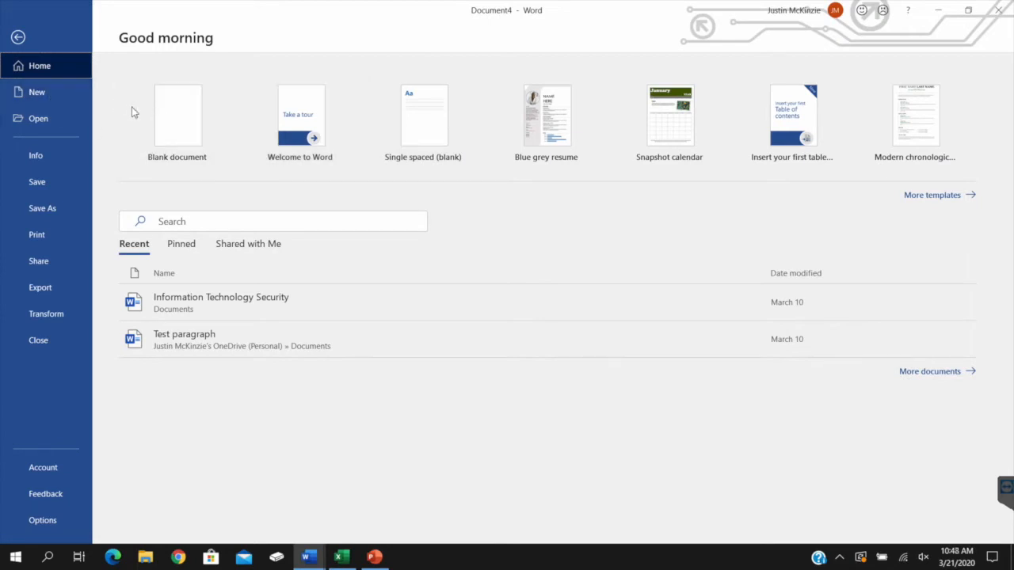
{"action": "left_click", "coordinate": [62, 99]}
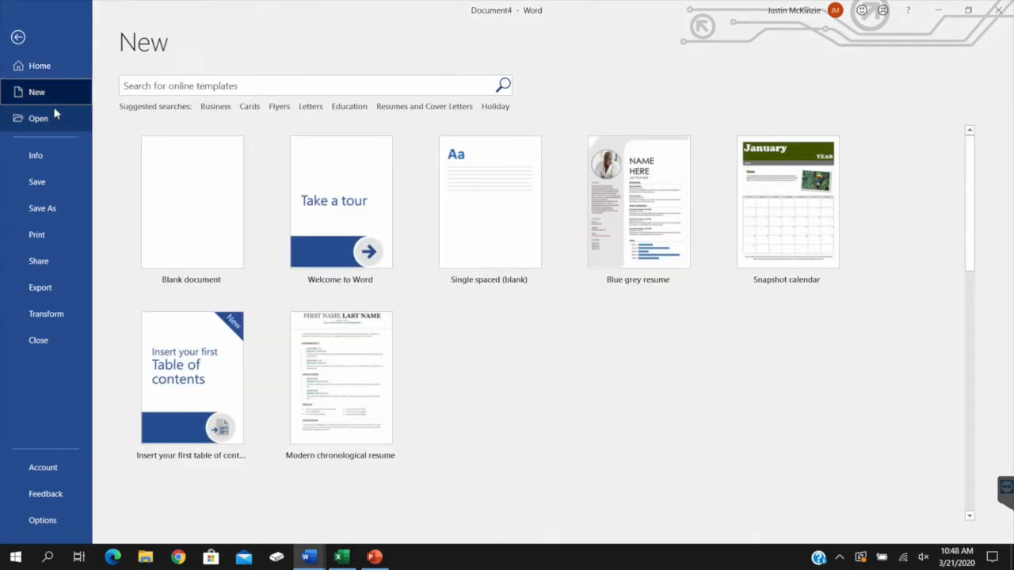
{"action": "left_click", "coordinate": [47, 119]}
{"action": "left_click", "coordinate": [48, 161]}
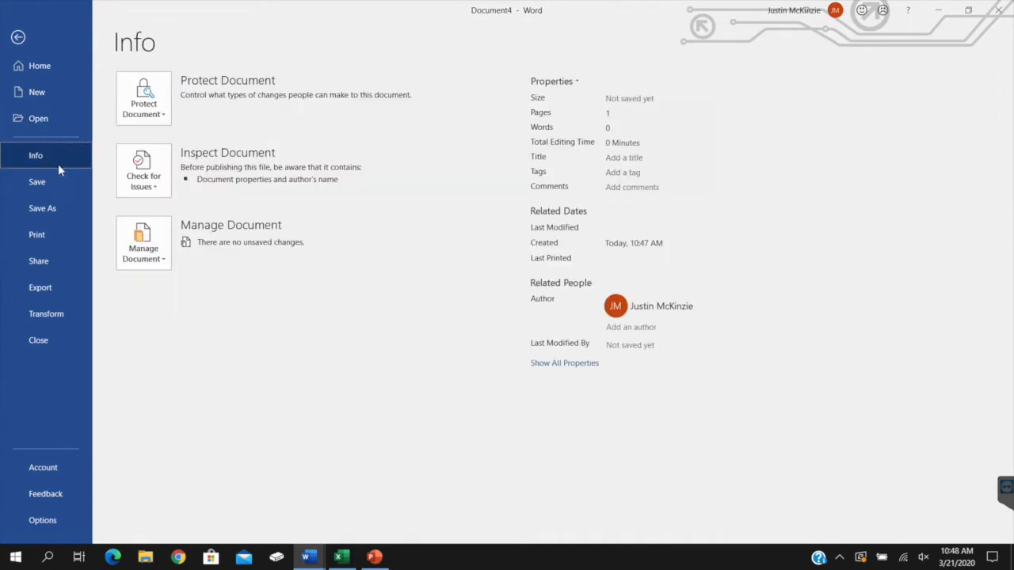
Examine the document's issue-checking options and the options for managing unsaved documents
{"action": "left_click", "coordinate": [159, 189]}
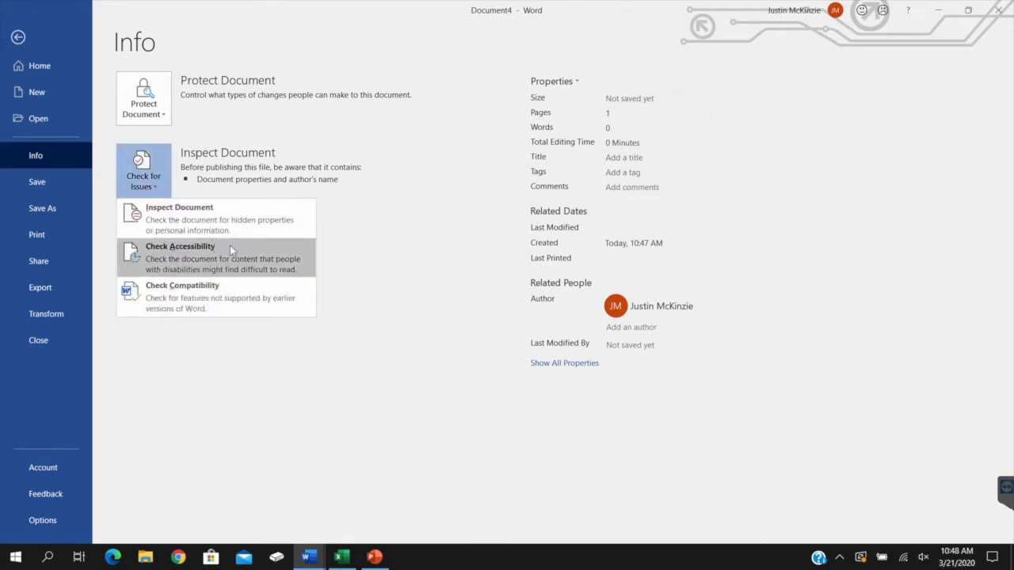
{"action": "left_click", "coordinate": [374, 248]}
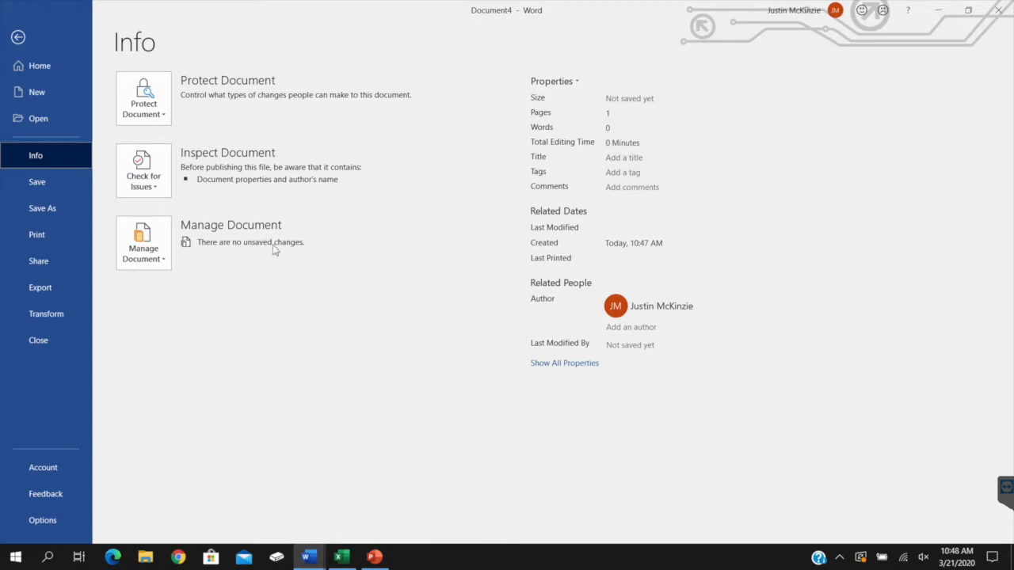
{"action": "left_click", "coordinate": [161, 259]}
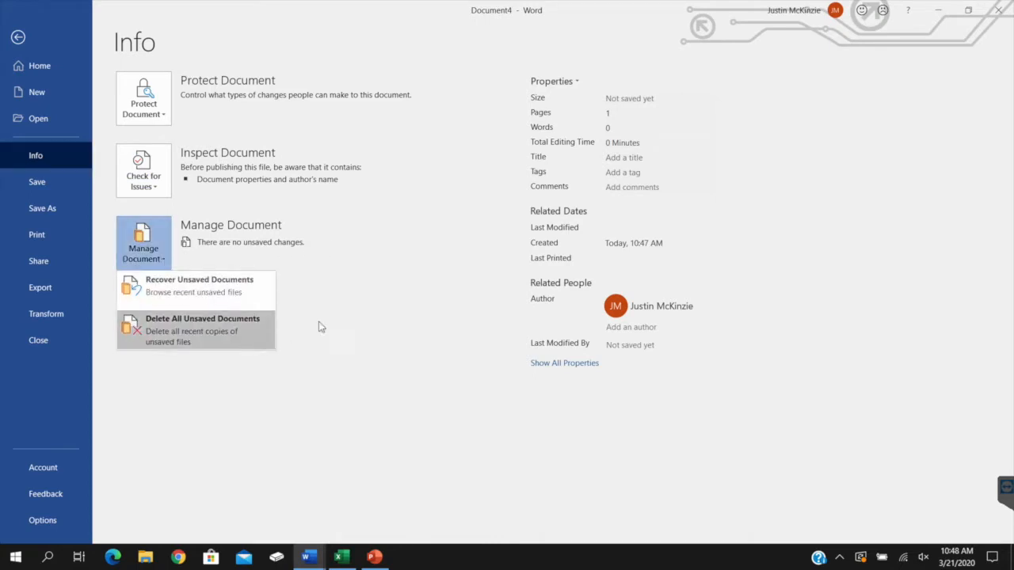
{"action": "left_click", "coordinate": [403, 273]}
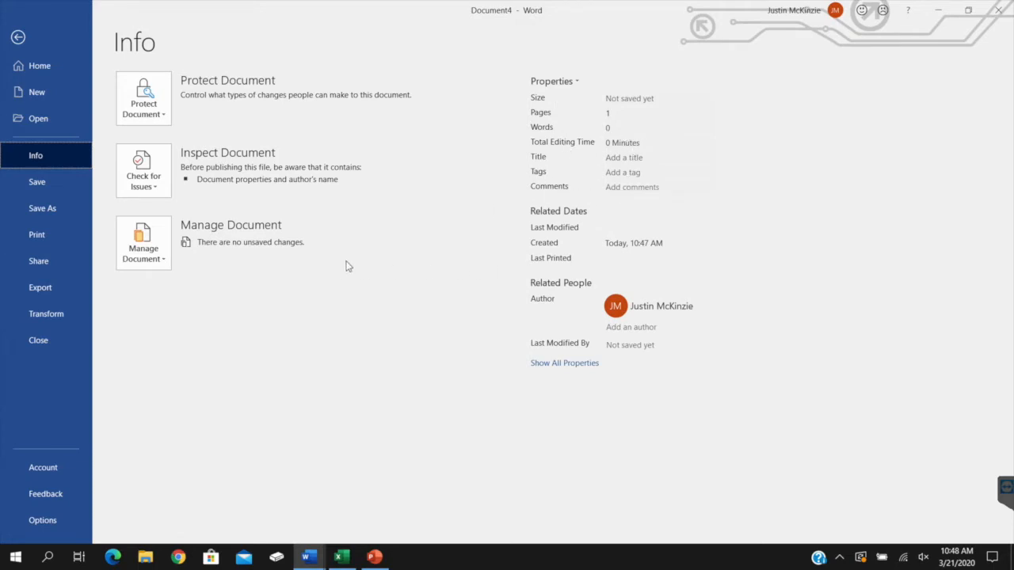
View the save locations for the new document, browse to the save dialog and dismiss it
{"action": "left_click", "coordinate": [58, 186]}
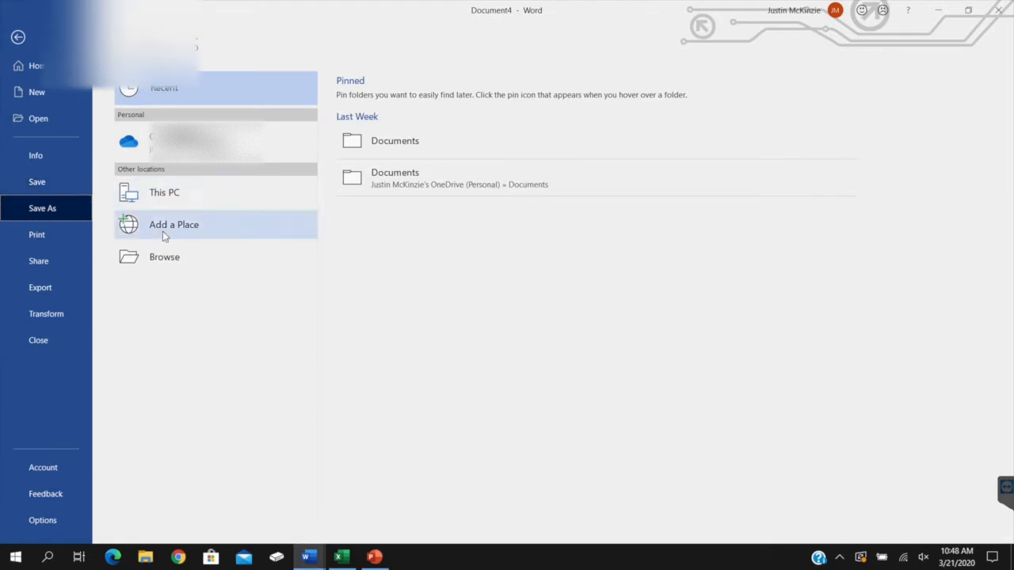
{"action": "left_click", "coordinate": [170, 264]}
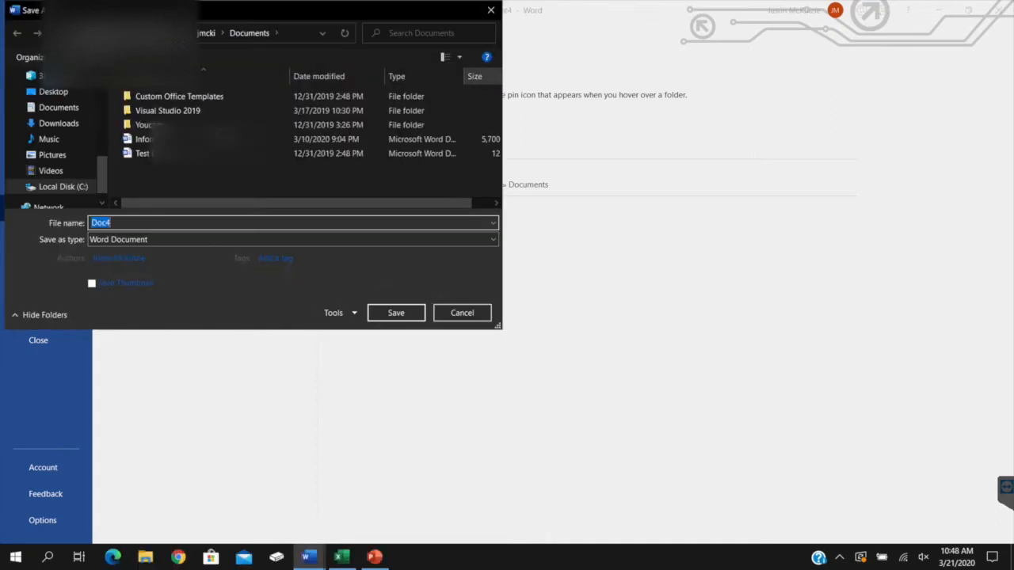
{"action": "left_click", "coordinate": [489, 14]}
Review the available printers and the one-sided and both-sides choices in the print settings
{"action": "left_click", "coordinate": [63, 240]}
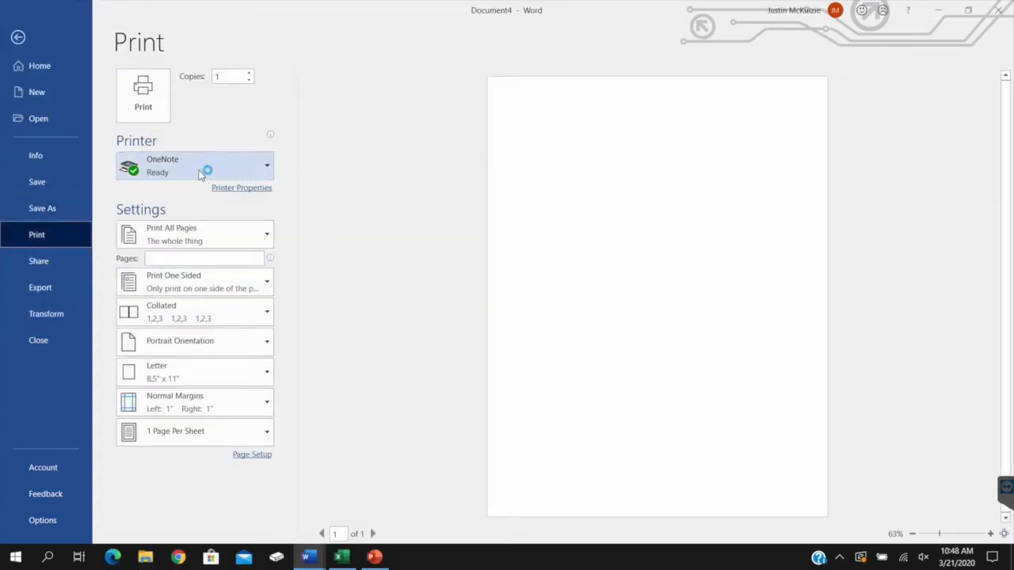
{"action": "left_click", "coordinate": [268, 166]}
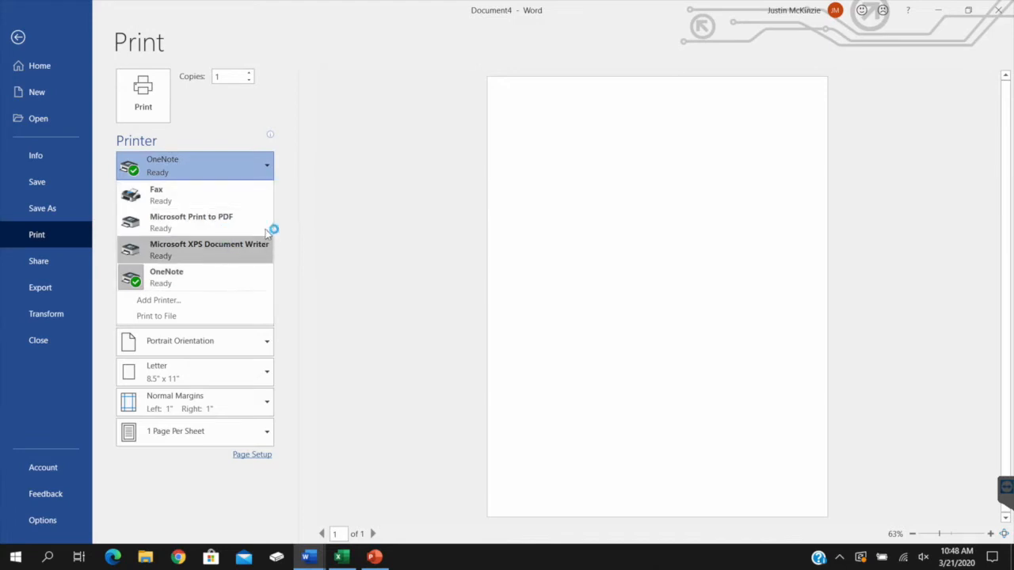
{"action": "left_click", "coordinate": [361, 154]}
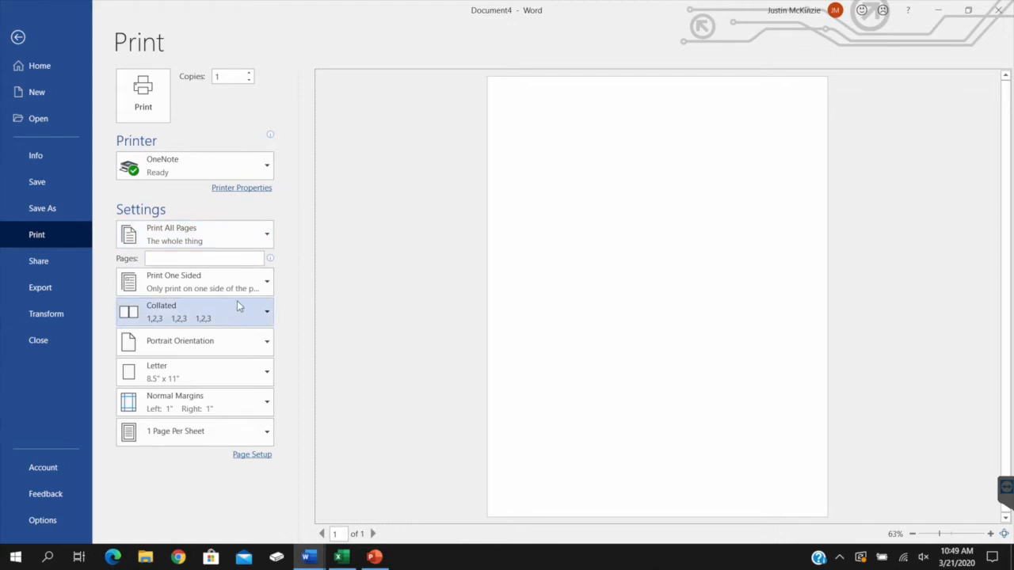
{"action": "left_click", "coordinate": [257, 285]}
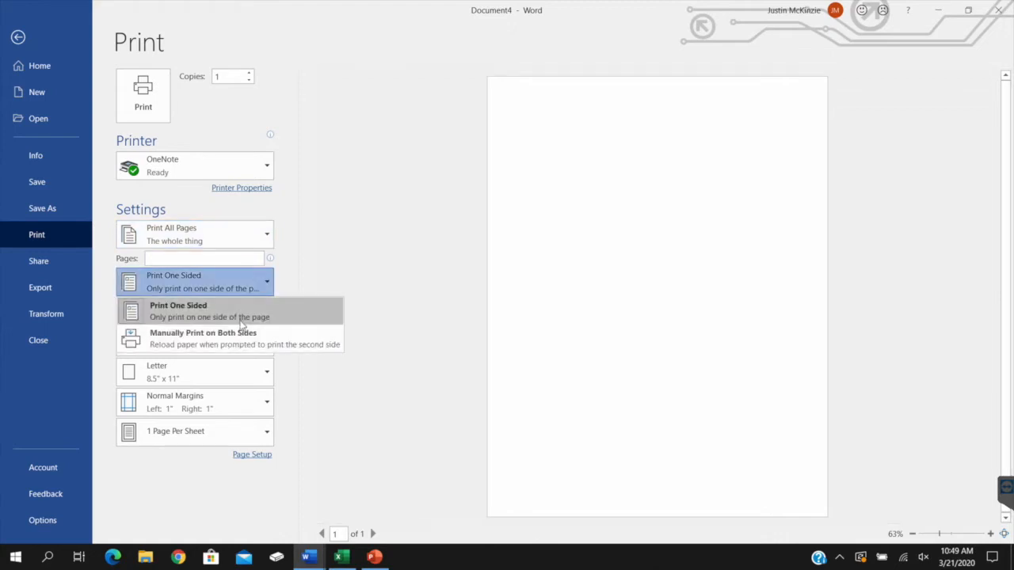
{"action": "left_click", "coordinate": [400, 256]}
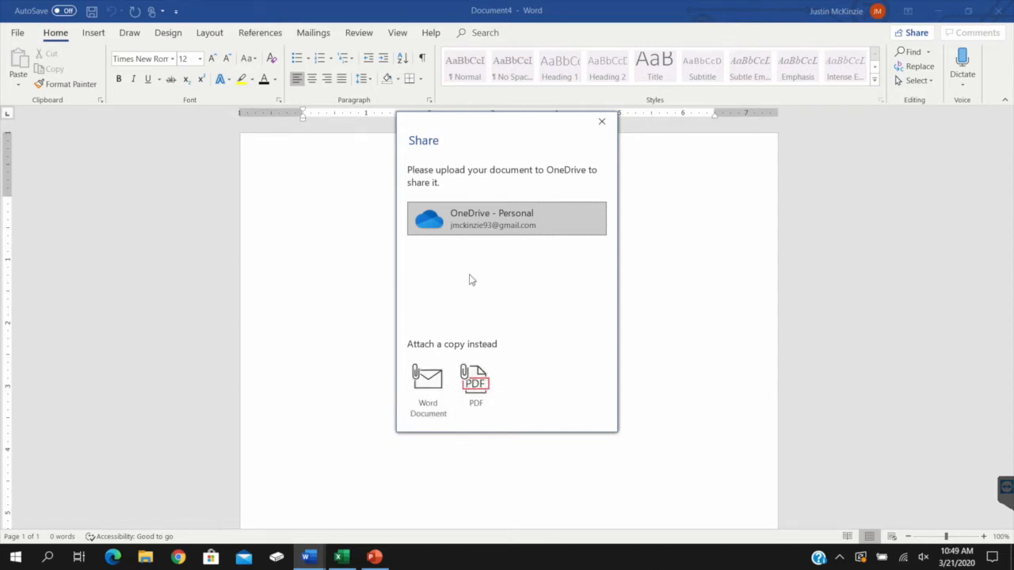
Dismiss the sharing dialog and review the export options for changing the file type and creating a PDF/XPS document
{"action": "left_click", "coordinate": [602, 121]}
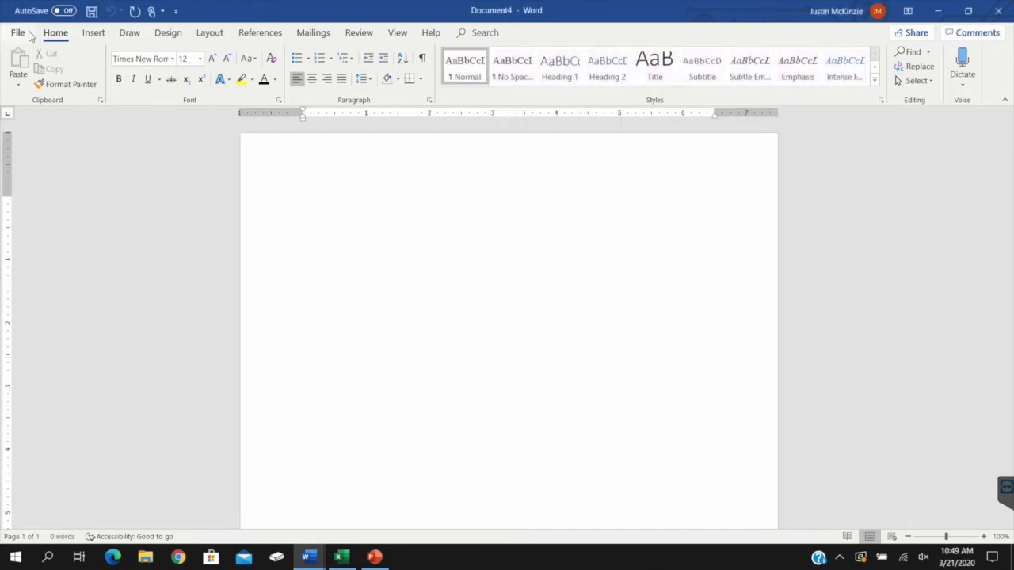
{"action": "left_click", "coordinate": [19, 32]}
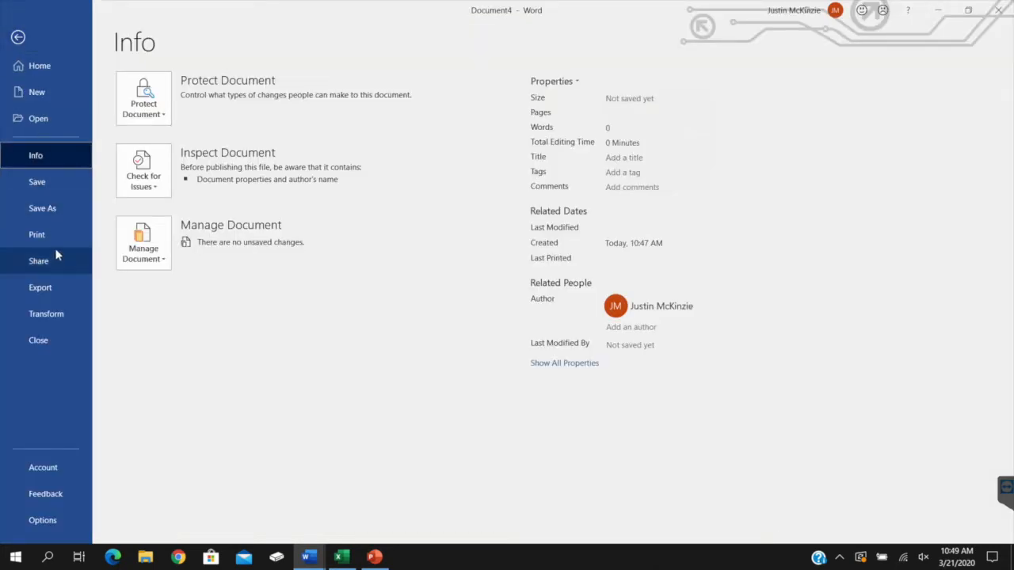
{"action": "left_click", "coordinate": [36, 287]}
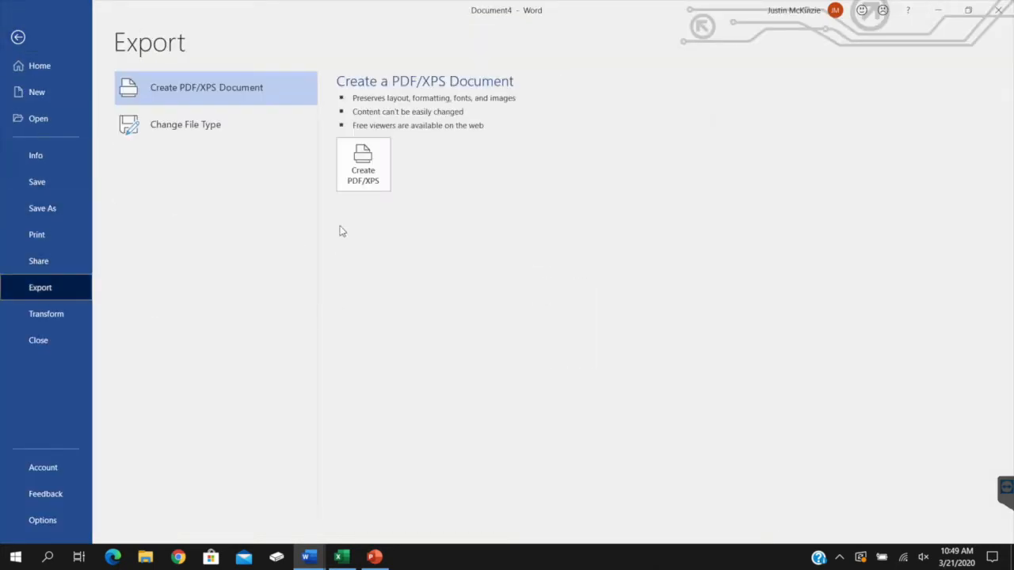
{"action": "left_click", "coordinate": [228, 126]}
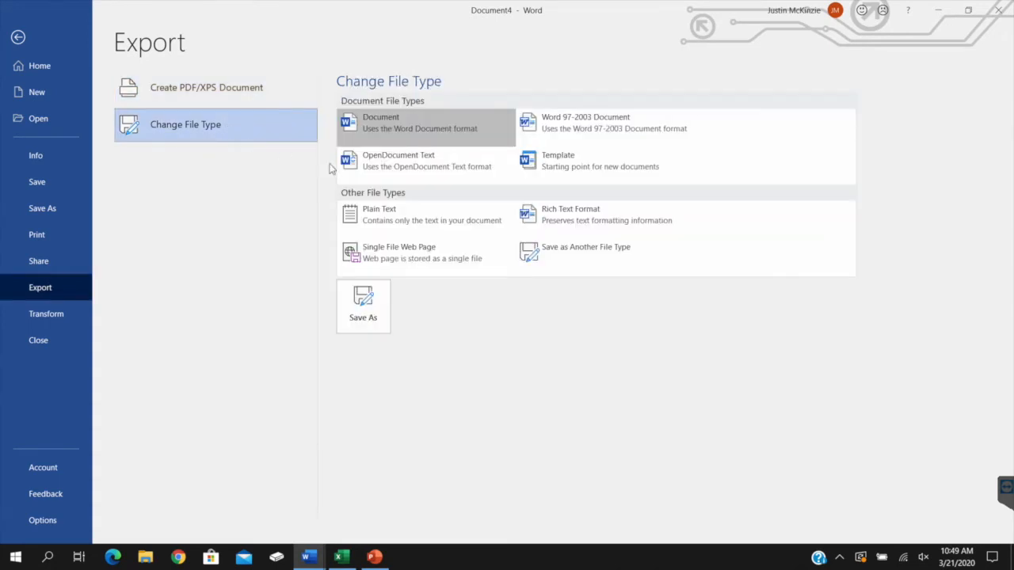
{"action": "left_click", "coordinate": [192, 96]}
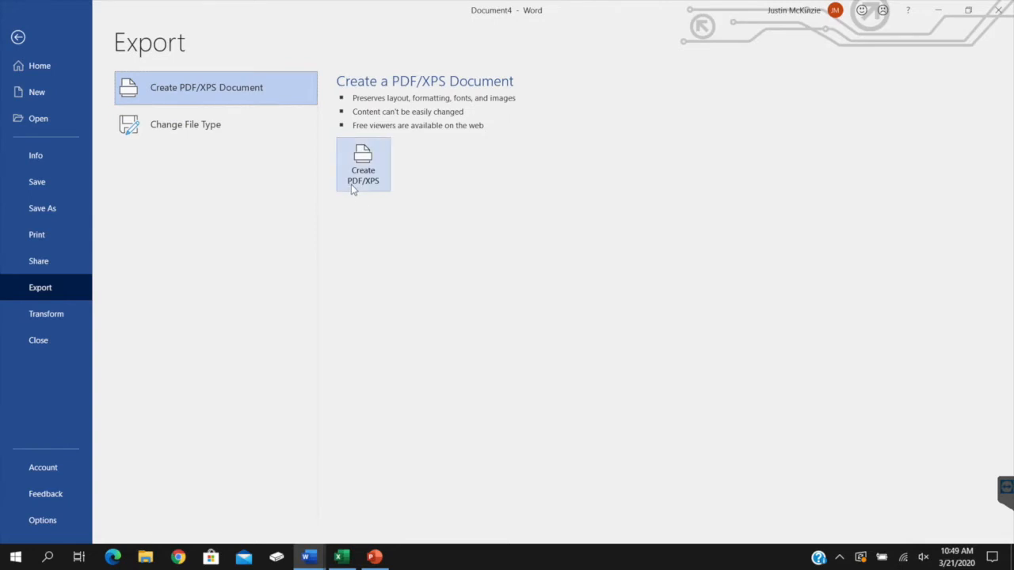
Browse the available styles for transforming the document into a web page
{"action": "key", "text": "Escape"}
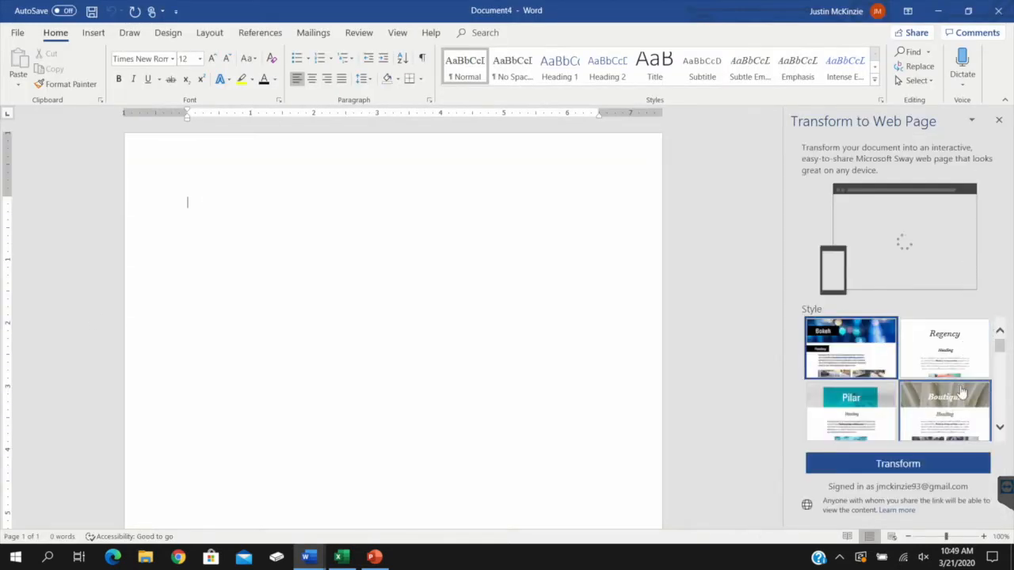
{"action": "scroll", "coordinate": [1000, 362], "scroll_direction": "down", "scroll_amount": 1}
{"action": "left_click_drag", "start_coordinate": [1001, 362], "coordinate": [1000, 394]}
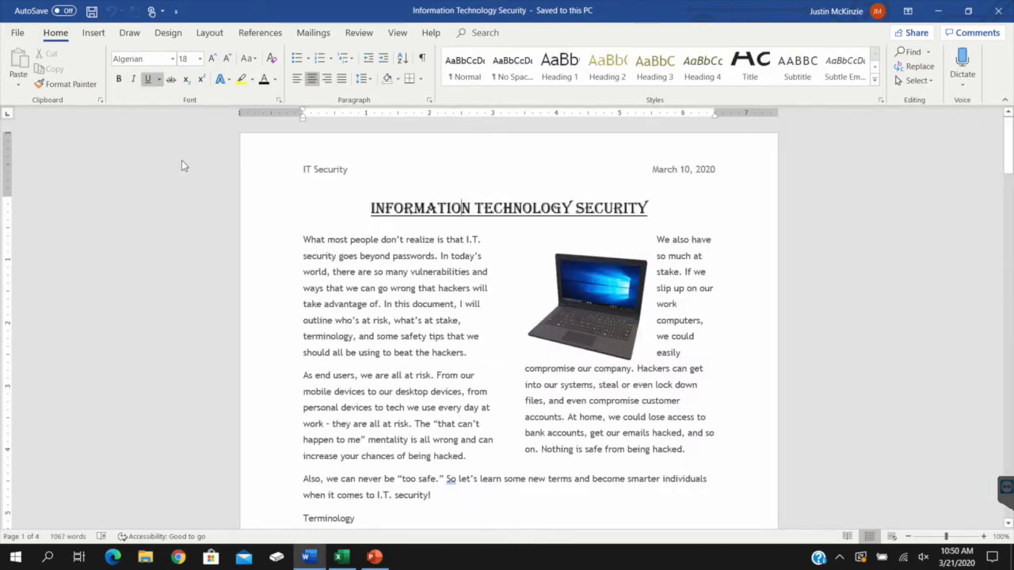
Close the Information Technology Security document without quitting Word, and reopen it from the recent documents
{"action": "left_click", "coordinate": [19, 33]}
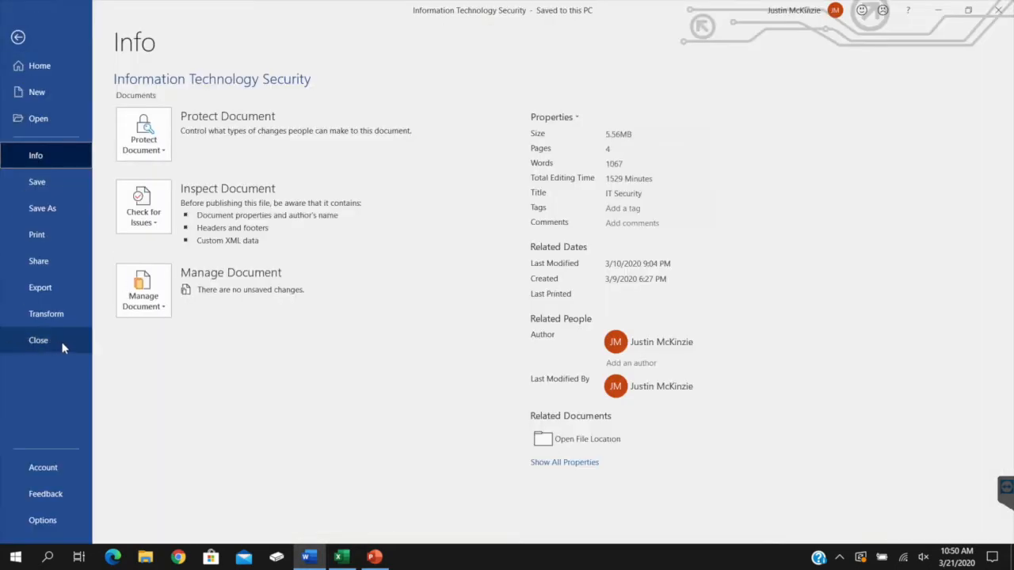
{"action": "left_click", "coordinate": [38, 341]}
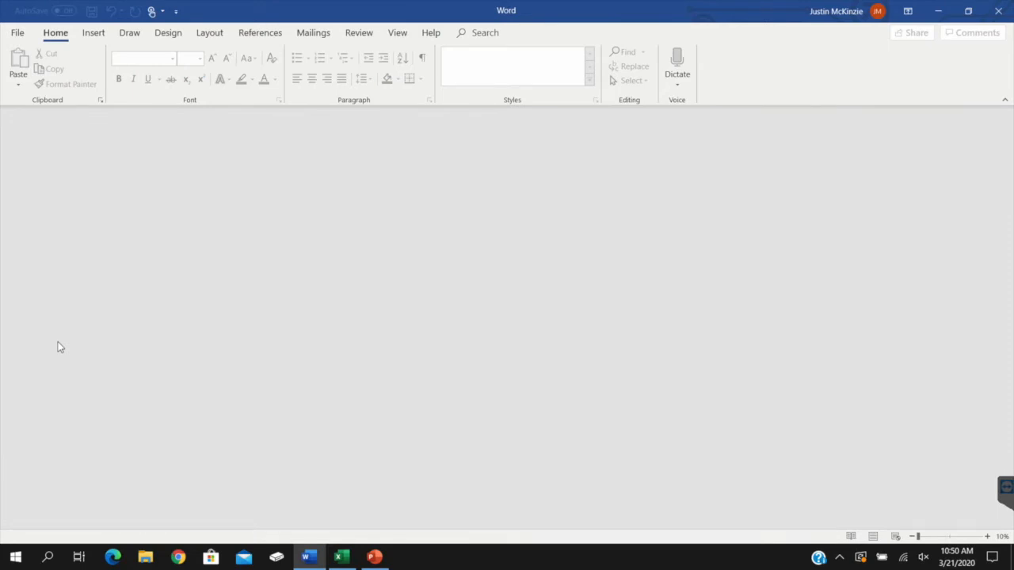
{"action": "left_click", "coordinate": [18, 32]}
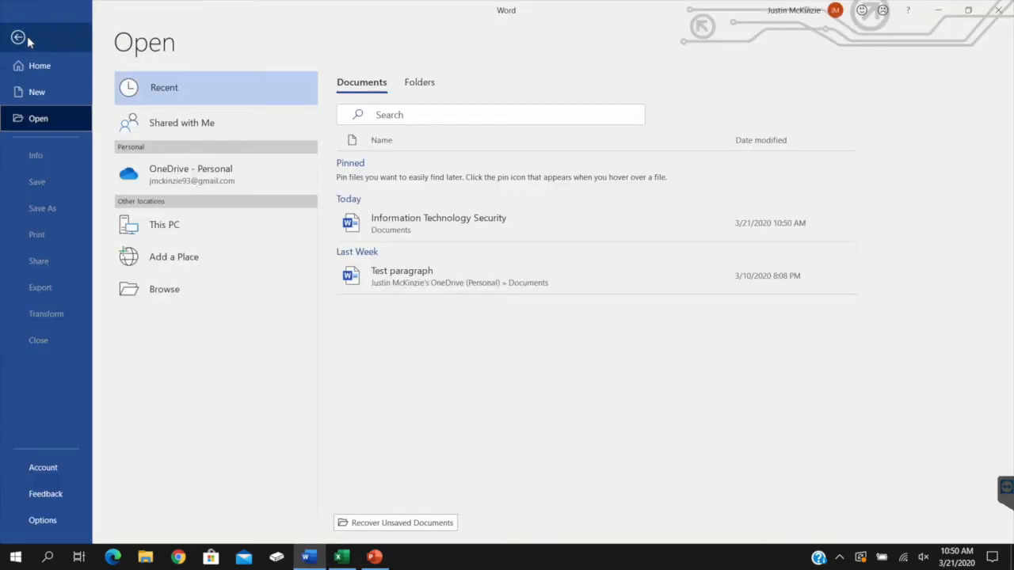
{"action": "left_click", "coordinate": [461, 236]}
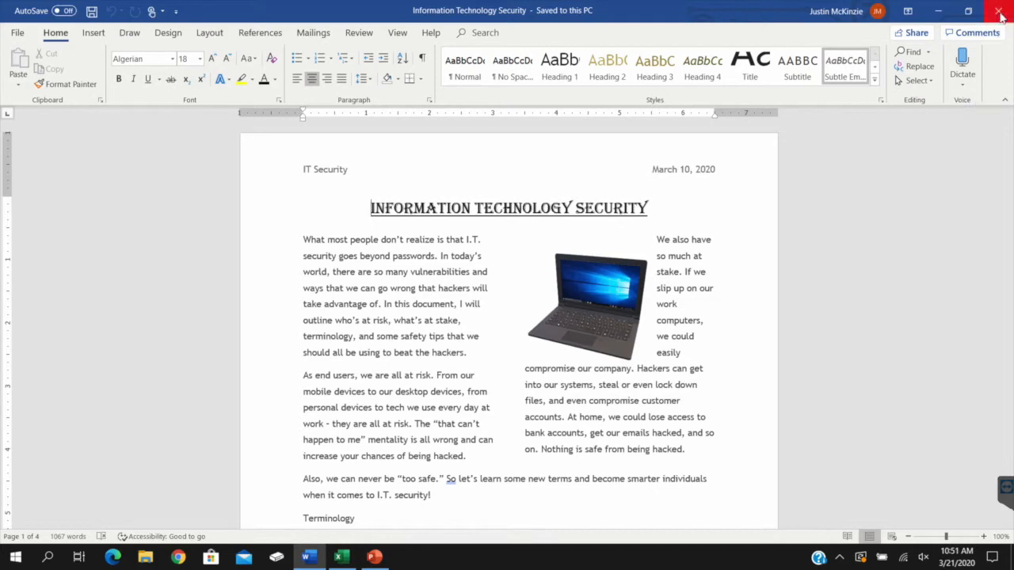
Close the Word window entirely and reopen Information Technology Security from the start screen's recent files
{"action": "left_click", "coordinate": [999, 11]}
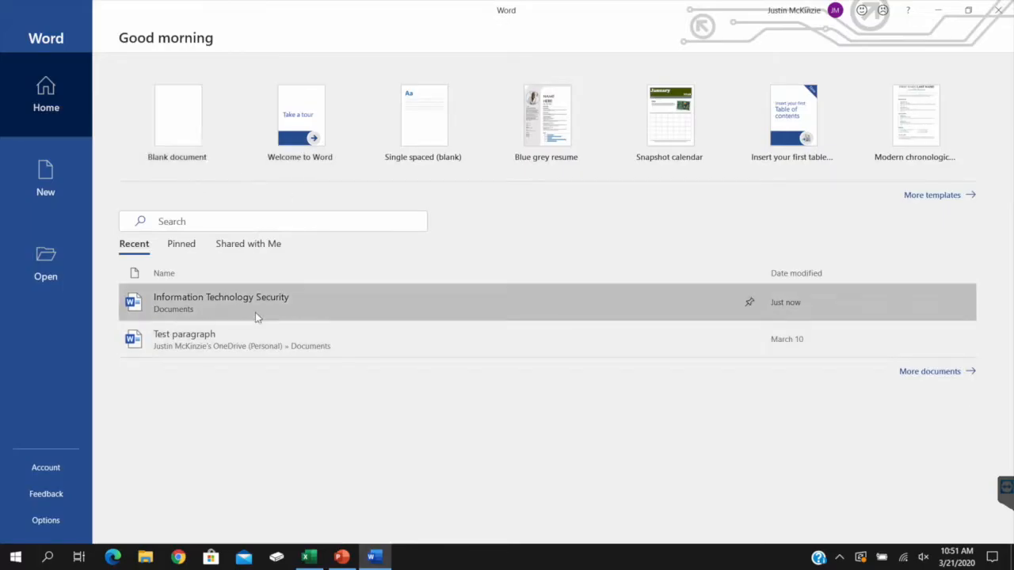
{"action": "left_click", "coordinate": [255, 313]}
Copy the opening paragraph's text from "What most people" through "go wrong"
{"action": "left_click", "coordinate": [477, 245]}
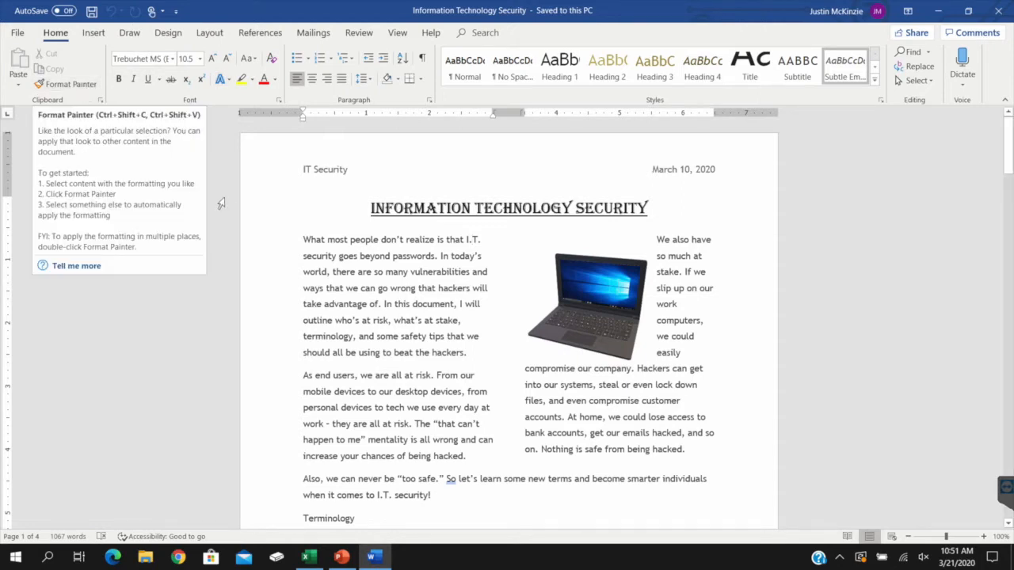
{"action": "left_click", "coordinate": [29, 83]}
{"action": "left_click", "coordinate": [310, 236]}
{"action": "left_click_drag", "start_coordinate": [303, 239], "coordinate": [411, 289]}
{"action": "right_click", "coordinate": [411, 288]}
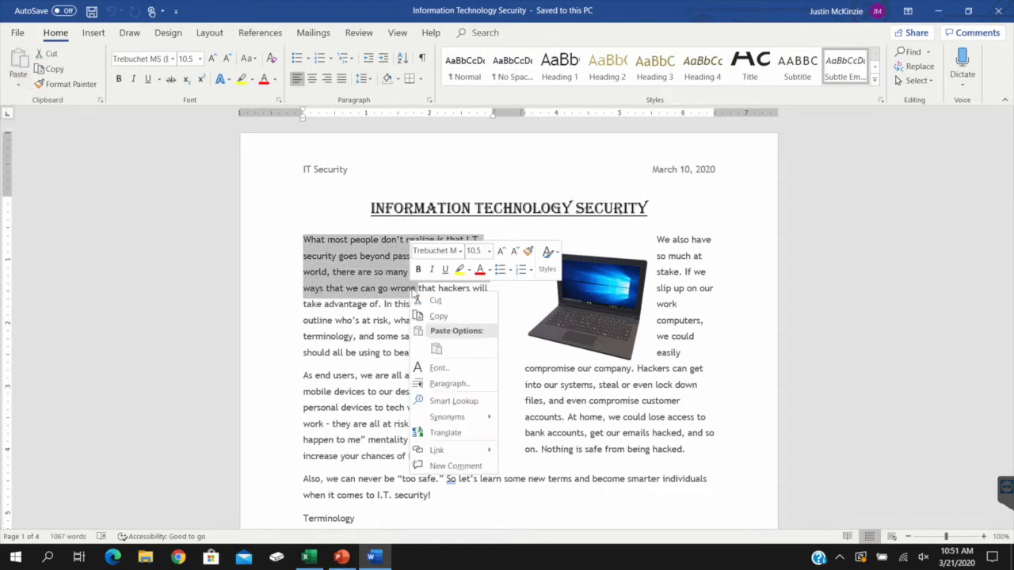
{"action": "left_click", "coordinate": [439, 317]}
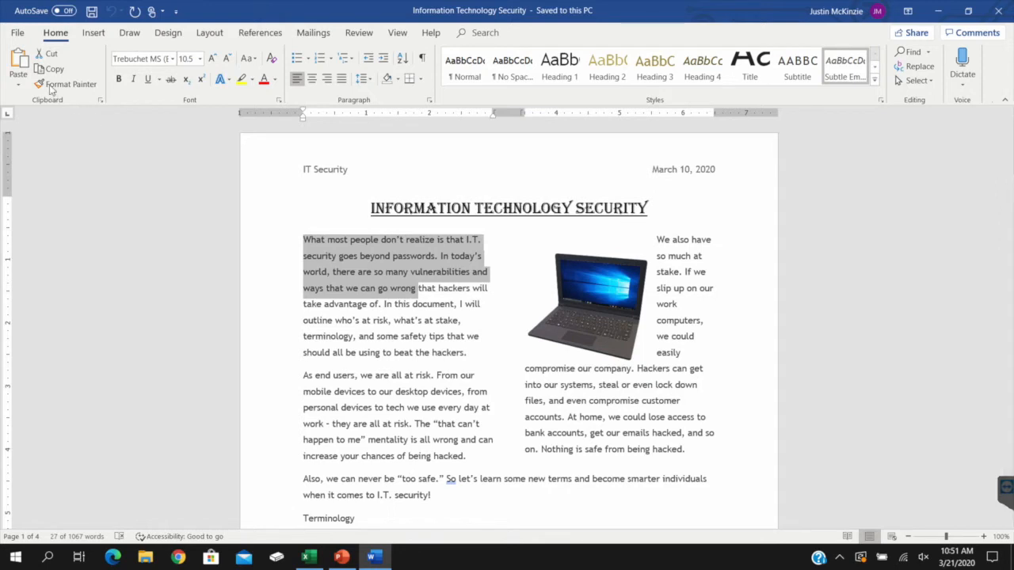
Review the paste options for the copied text, including Keep Text Only, and activate Format Painter
{"action": "left_click", "coordinate": [24, 85]}
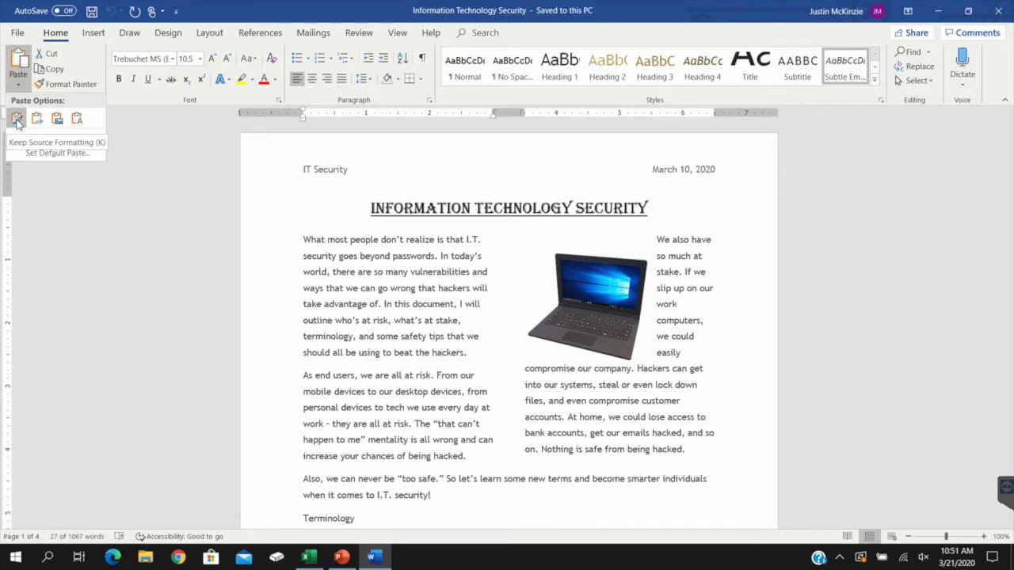
{"action": "left_click", "coordinate": [76, 119]}
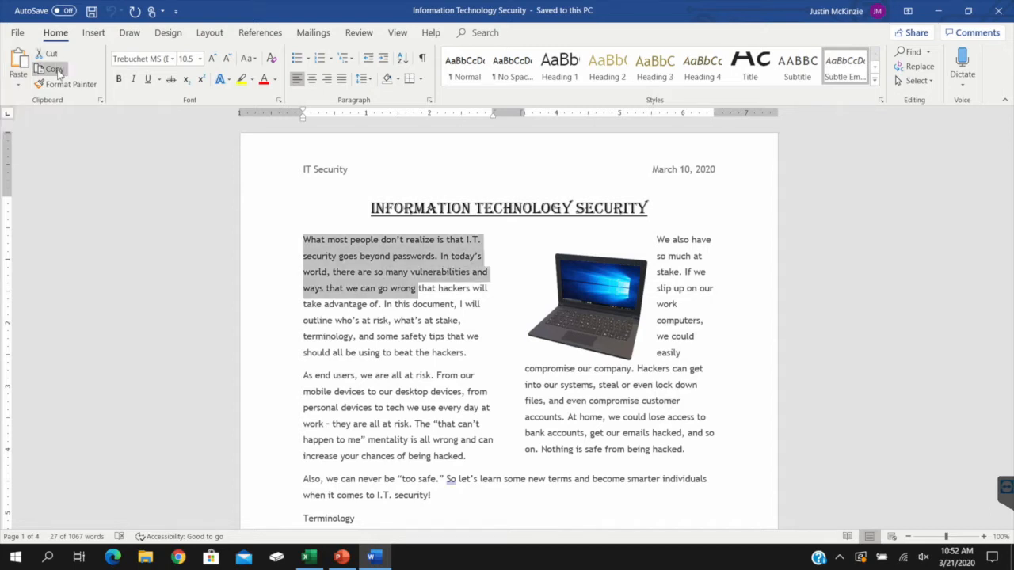
{"action": "left_click", "coordinate": [72, 87]}
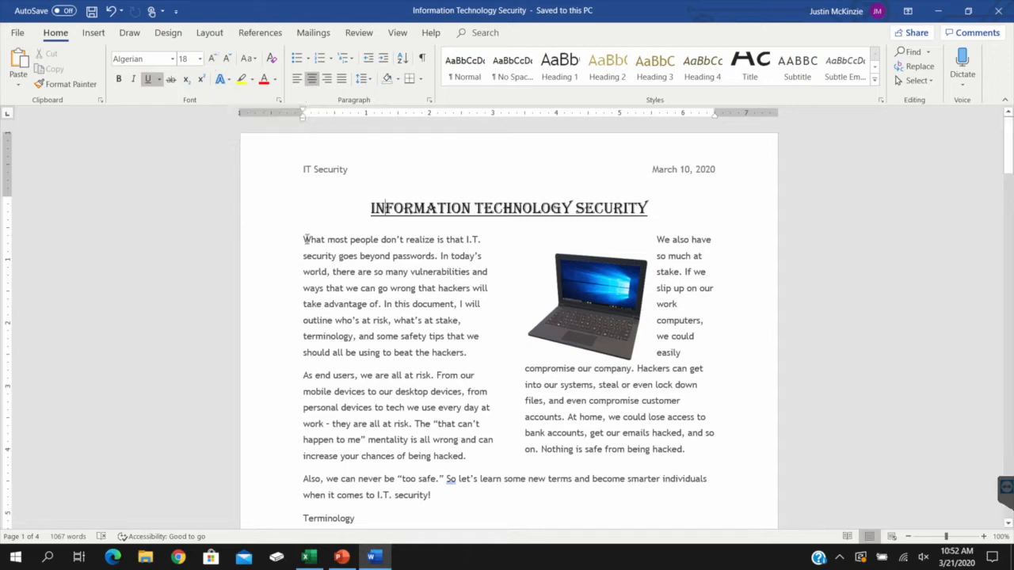
Select the "Information Technology Security" title and increase its font size stepwise to 24
{"action": "left_click_drag", "start_coordinate": [304, 240], "coordinate": [430, 261]}
{"action": "left_click", "coordinate": [425, 209]}
{"action": "triple_click", "coordinate": [425, 208]}
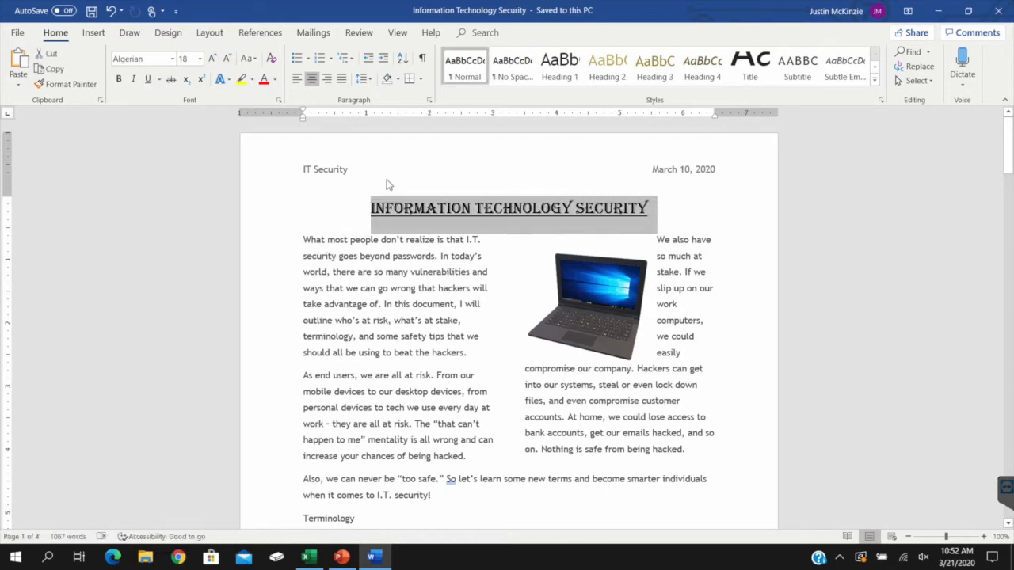
{"action": "left_click", "coordinate": [215, 65]}
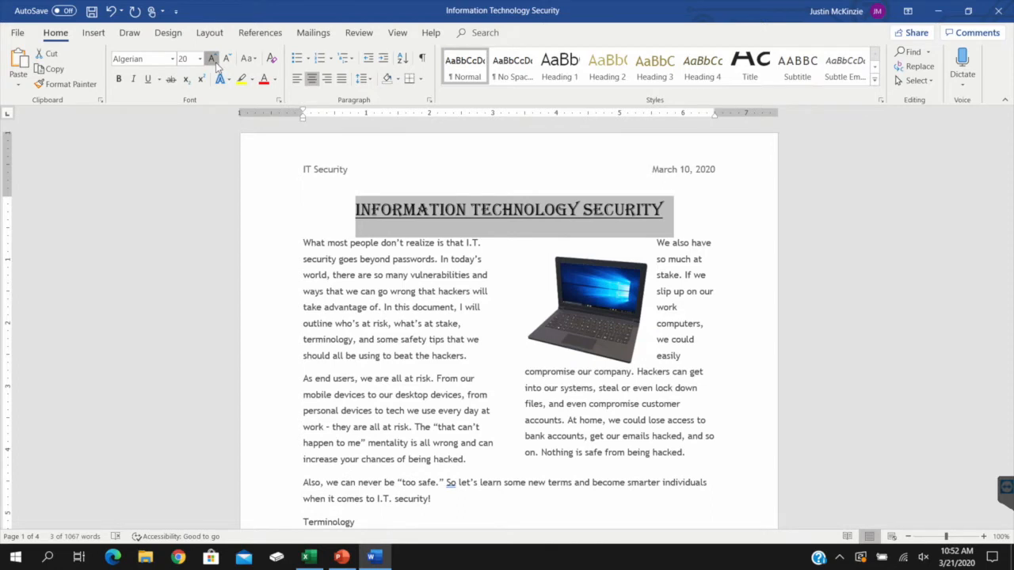
{"action": "left_click", "coordinate": [215, 65]}
{"action": "left_click", "coordinate": [215, 65]}
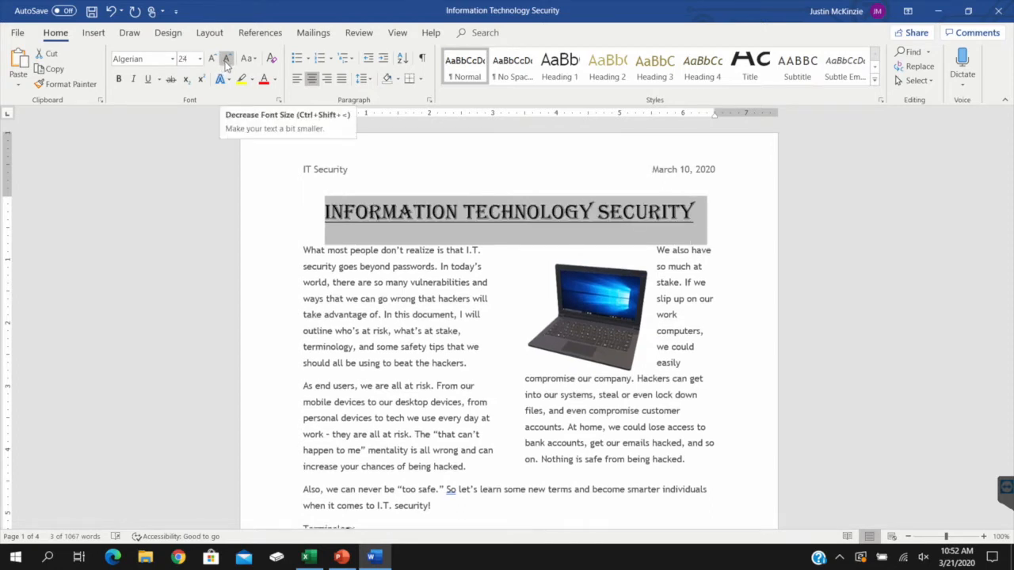
Decrease the title's font size stepwise to 18
{"action": "left_click", "coordinate": [226, 63]}
{"action": "left_click", "coordinate": [225, 63]}
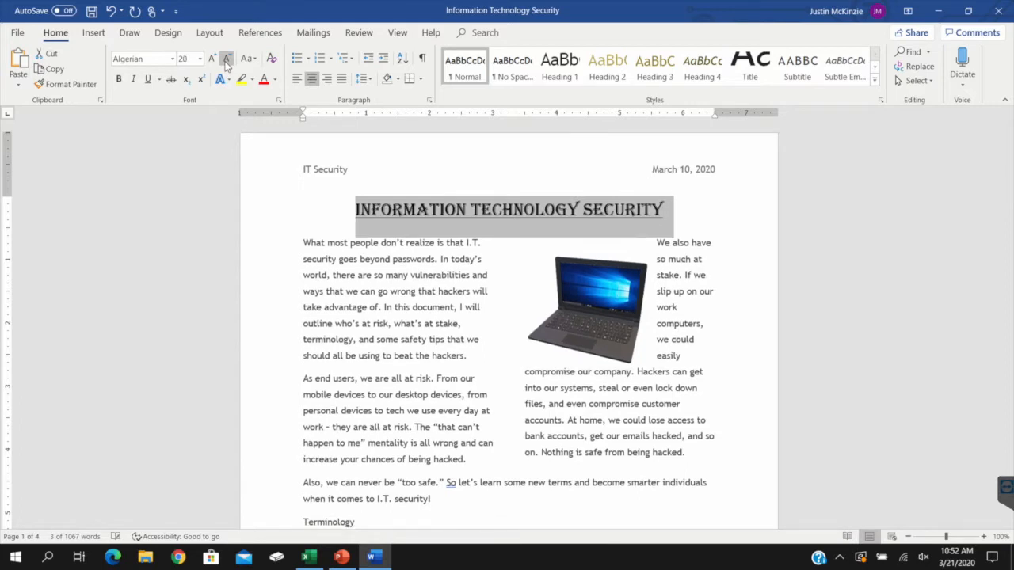
{"action": "left_click", "coordinate": [226, 63]}
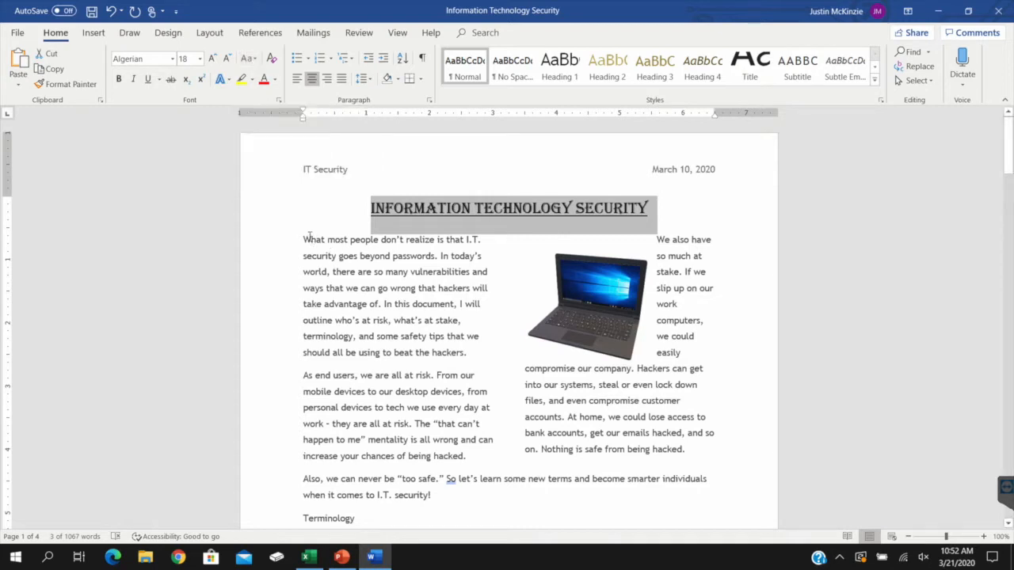
Select the first body paragraph and change its case to lowercase, followed by UPPERCASE
{"action": "left_click_drag", "start_coordinate": [303, 239], "coordinate": [483, 350]}
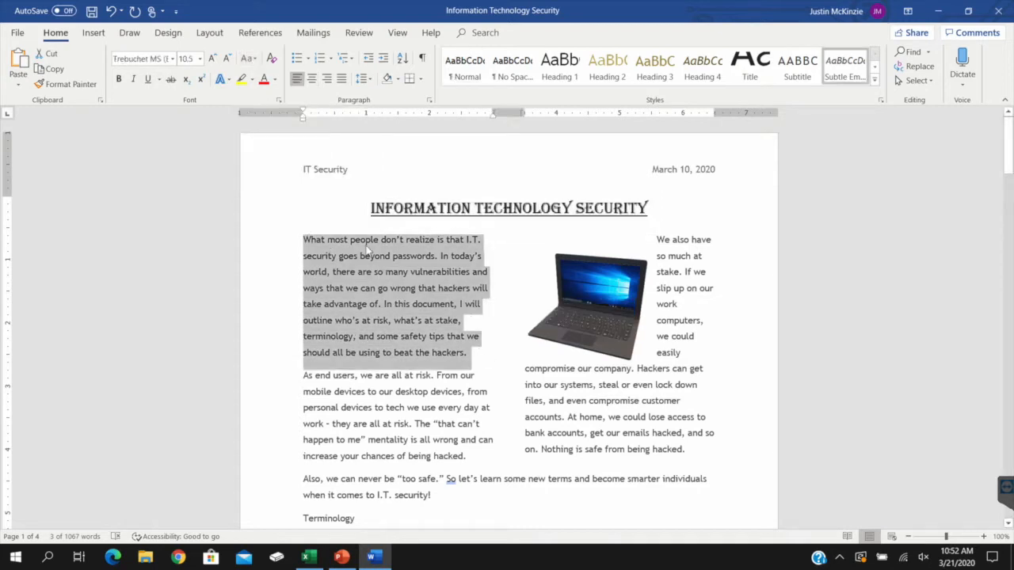
{"action": "left_click", "coordinate": [255, 65]}
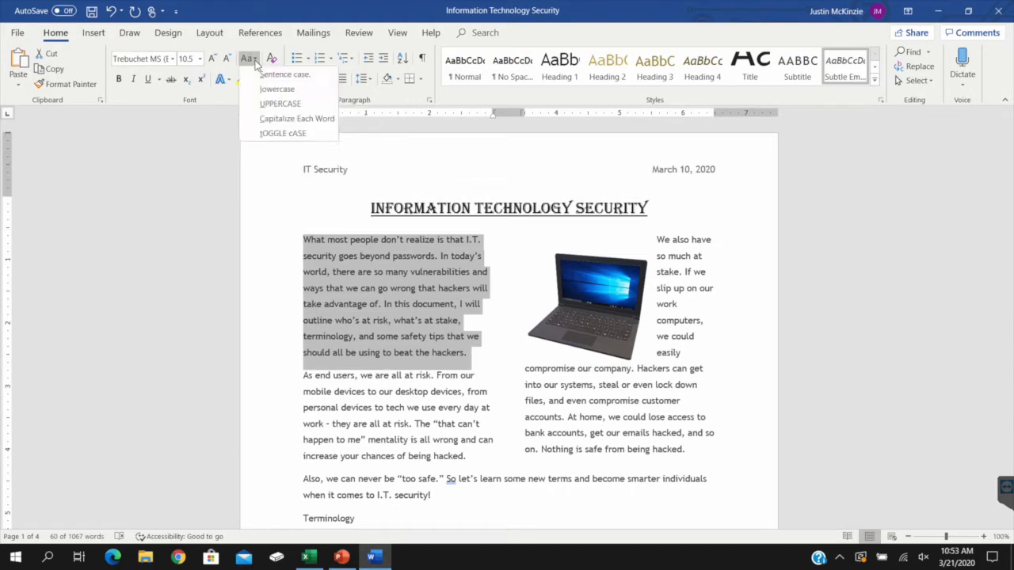
{"action": "left_click", "coordinate": [288, 93]}
{"action": "left_click", "coordinate": [257, 63]}
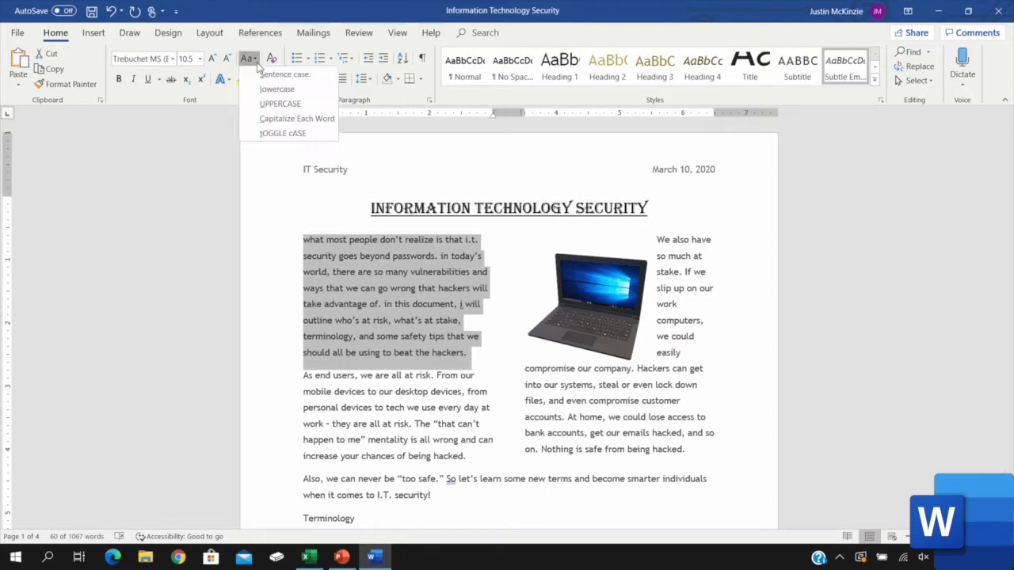
{"action": "left_click", "coordinate": [280, 103]}
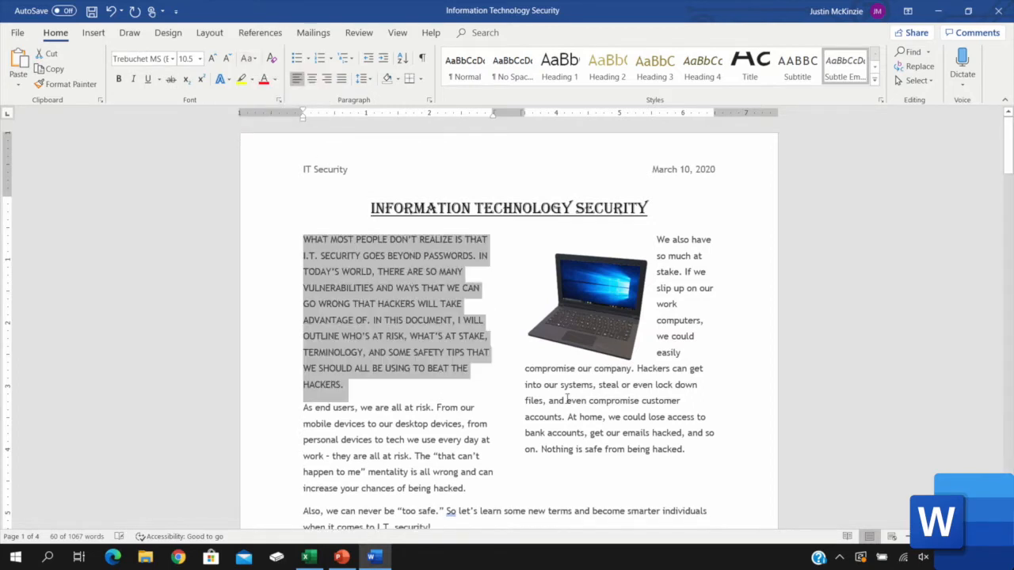
Apply Capitalize Each Word to the first body paragraph, followed by tOGGLE cASE
{"action": "left_click", "coordinate": [248, 59]}
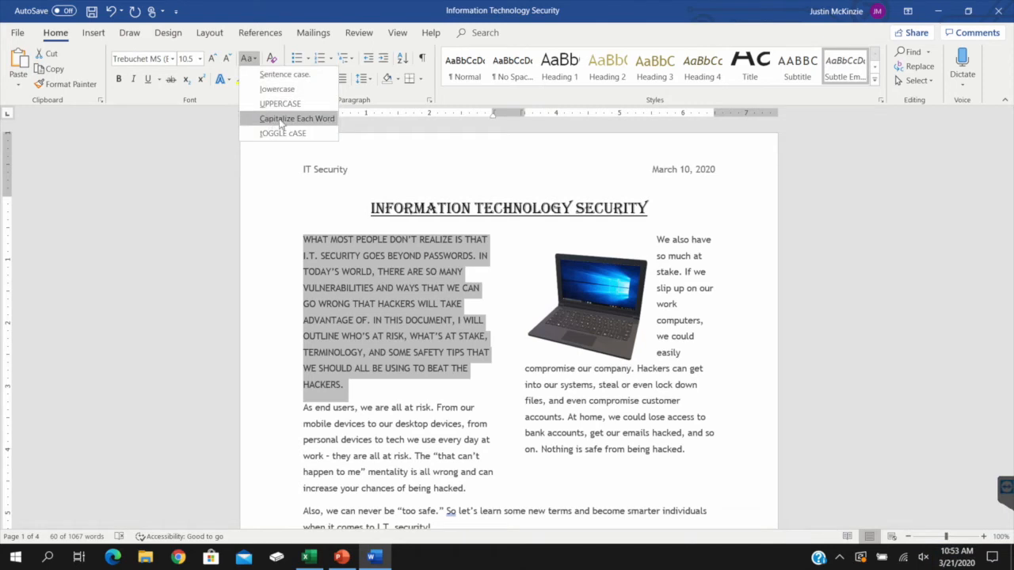
{"action": "left_click", "coordinate": [312, 118]}
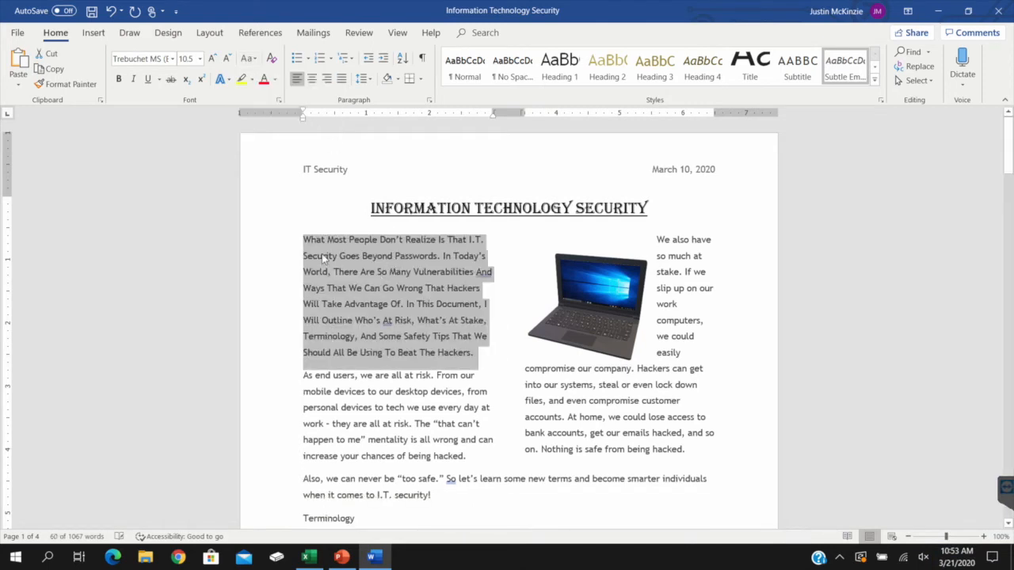
{"action": "left_click", "coordinate": [248, 59]}
{"action": "left_click", "coordinate": [279, 133]}
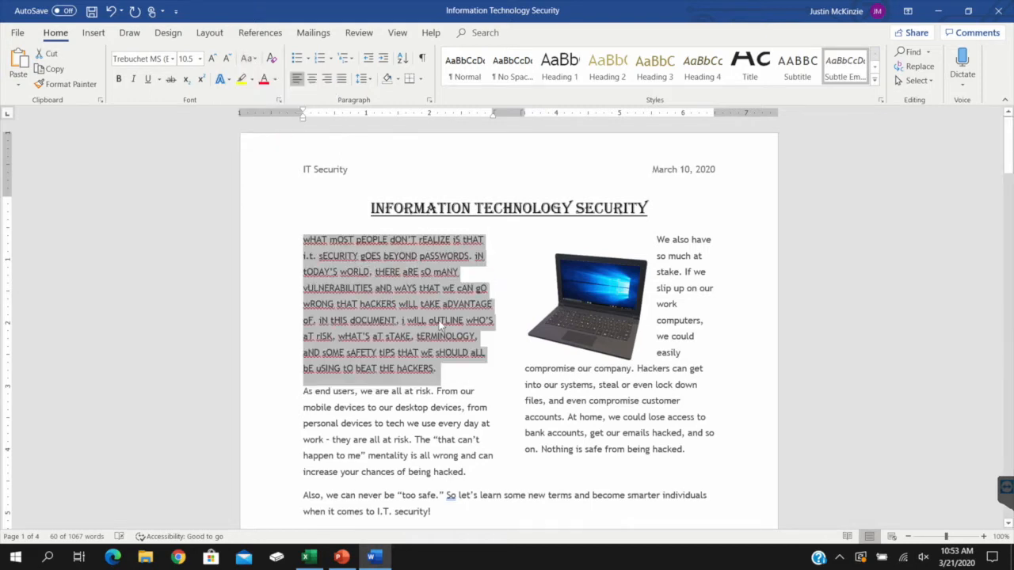
Change the first body paragraph's case to Sentence case
{"action": "left_click", "coordinate": [248, 59]}
{"action": "left_click", "coordinate": [301, 73]}
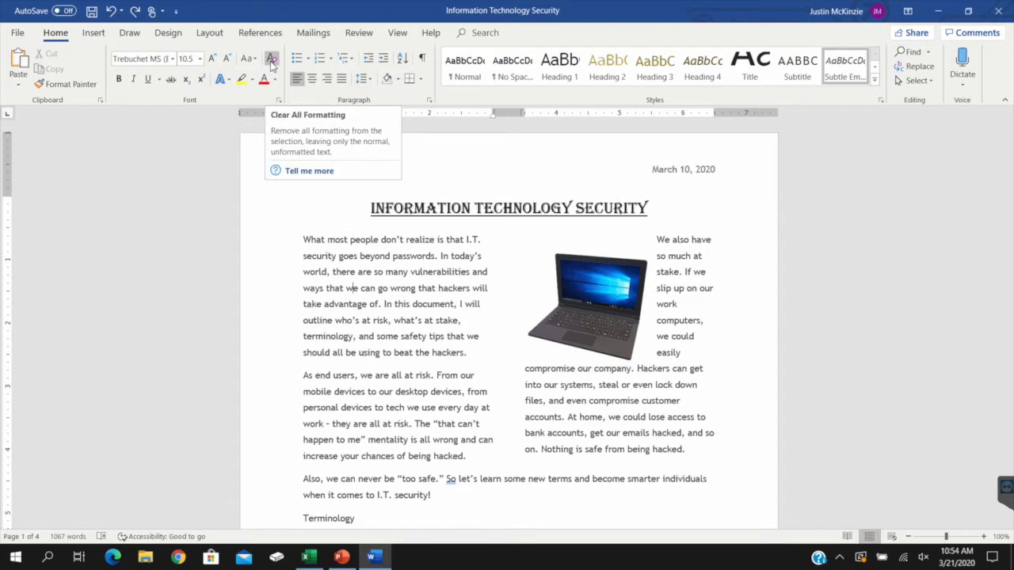
Clear all formatting from the text running from the first paragraph into the second, and undo the change
{"action": "left_click_drag", "start_coordinate": [302, 239], "coordinate": [460, 440]}
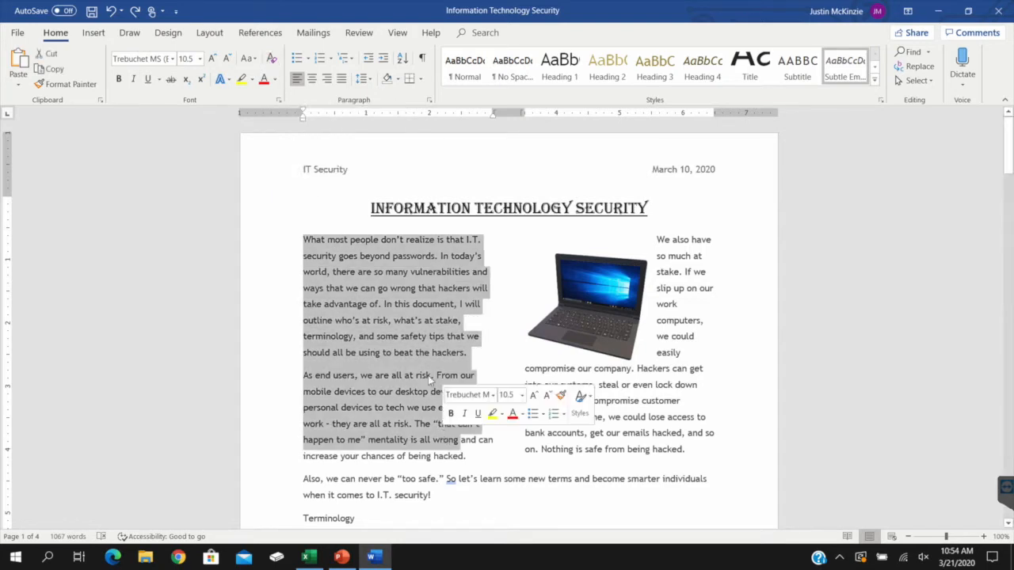
{"action": "left_click", "coordinate": [271, 59]}
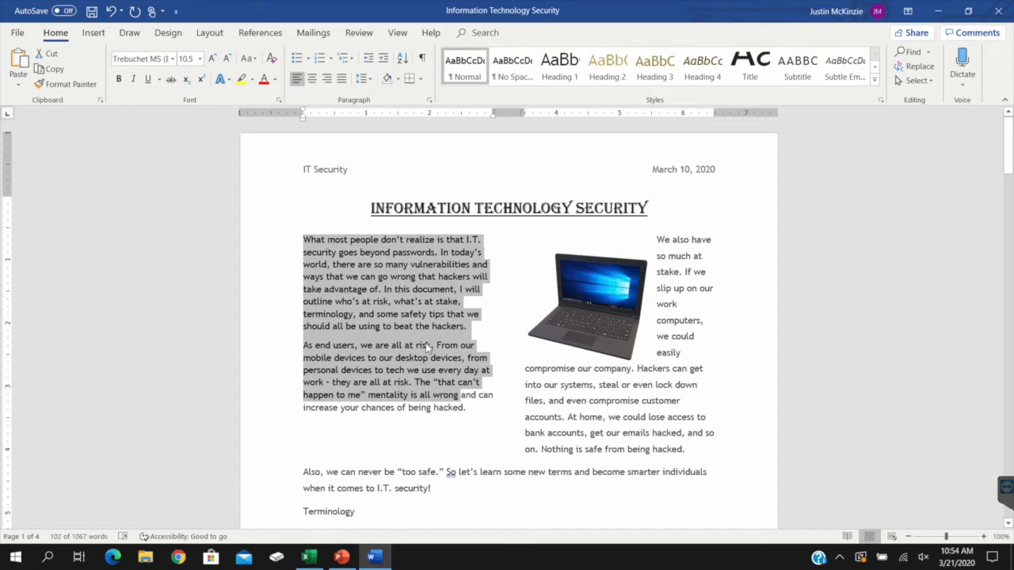
{"action": "left_click", "coordinate": [111, 11]}
{"action": "left_click", "coordinate": [500, 269]}
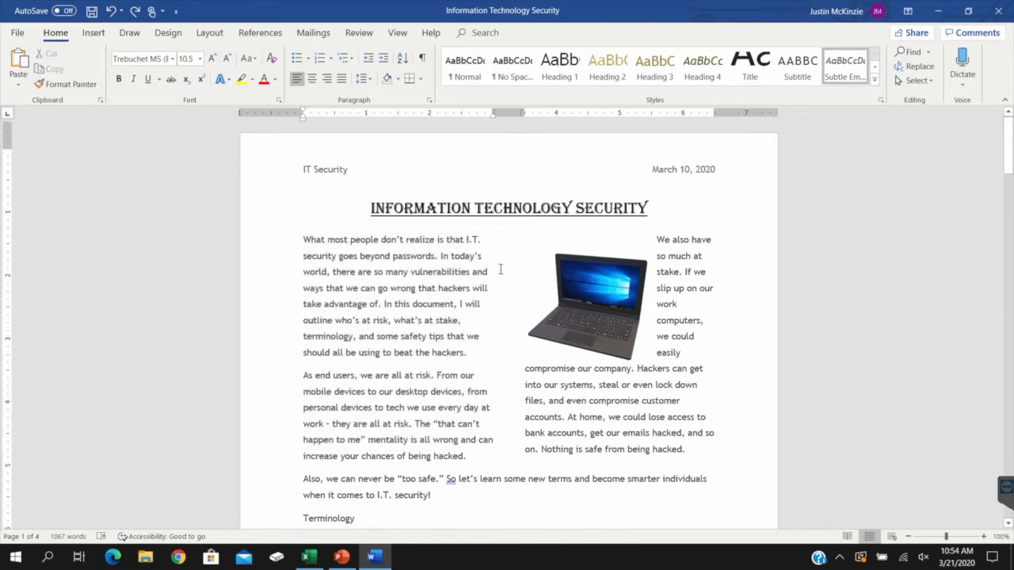
Add Test, Test Highlight and Test lines in Algerian below the last paragraph, using underline, bold, strikethrough and yellow highlighting
{"action": "scroll", "coordinate": [500, 270], "scroll_direction": "down", "scroll_amount": 15}
{"action": "scroll", "coordinate": [512, 259], "scroll_direction": "down", "scroll_amount": 20}
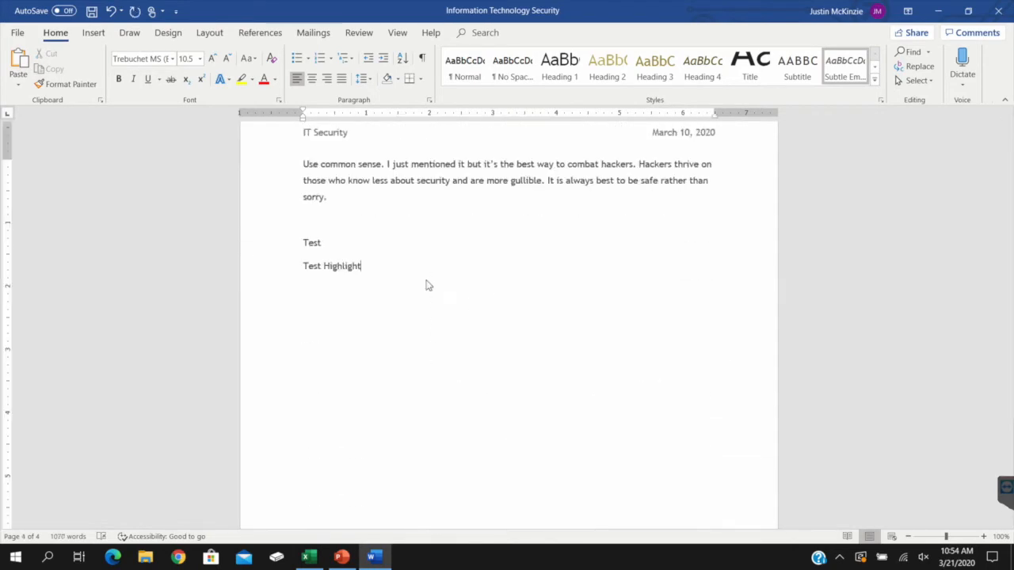
{"action": "left_click", "coordinate": [172, 59]}
{"action": "left_click_drag", "start_coordinate": [379, 270], "coordinate": [328, 244]}
{"action": "left_click", "coordinate": [164, 134]}
{"action": "left_click", "coordinate": [119, 79]}
{"action": "left_click", "coordinate": [148, 79]}
{"action": "left_click", "coordinate": [380, 275]}
{"action": "key", "text": "Return"}
{"action": "type", "text": "Test"}
{"action": "left_click_drag", "start_coordinate": [303, 294], "coordinate": [373, 291]}
{"action": "left_click", "coordinate": [364, 286]}
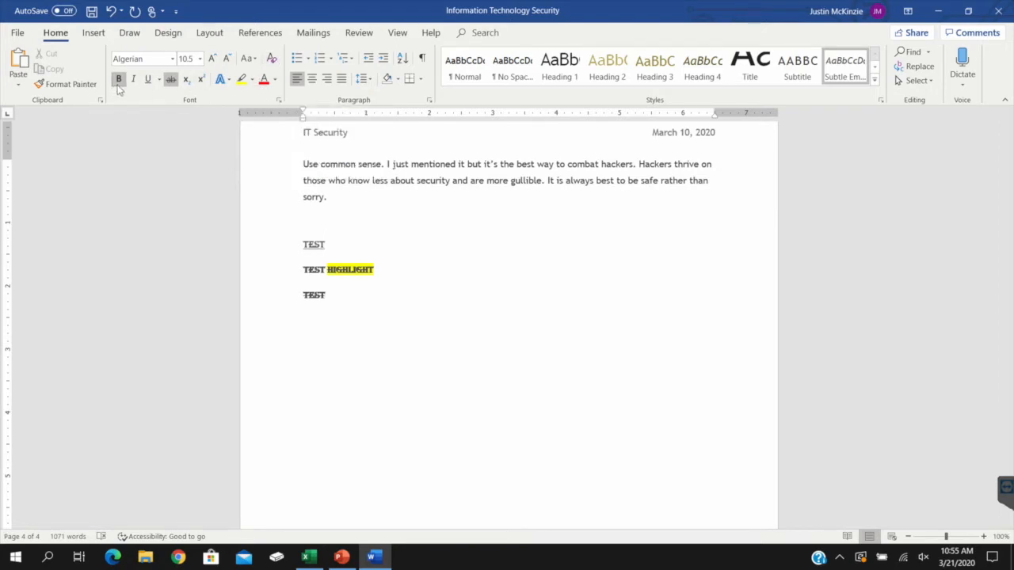
Look through the underline styles and the text effects available for the test text
{"action": "left_click", "coordinate": [159, 80]}
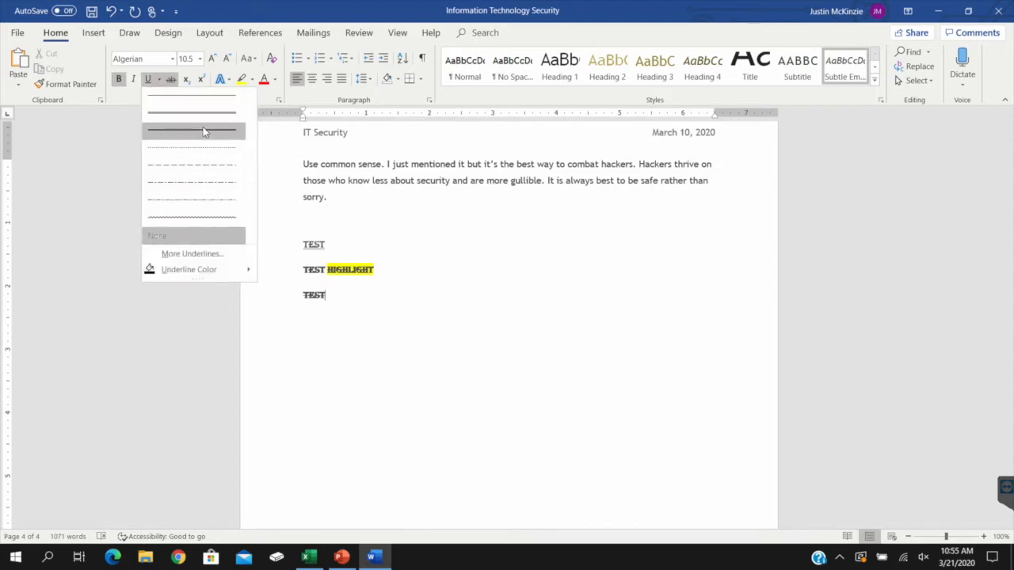
{"action": "left_click", "coordinate": [177, 87]}
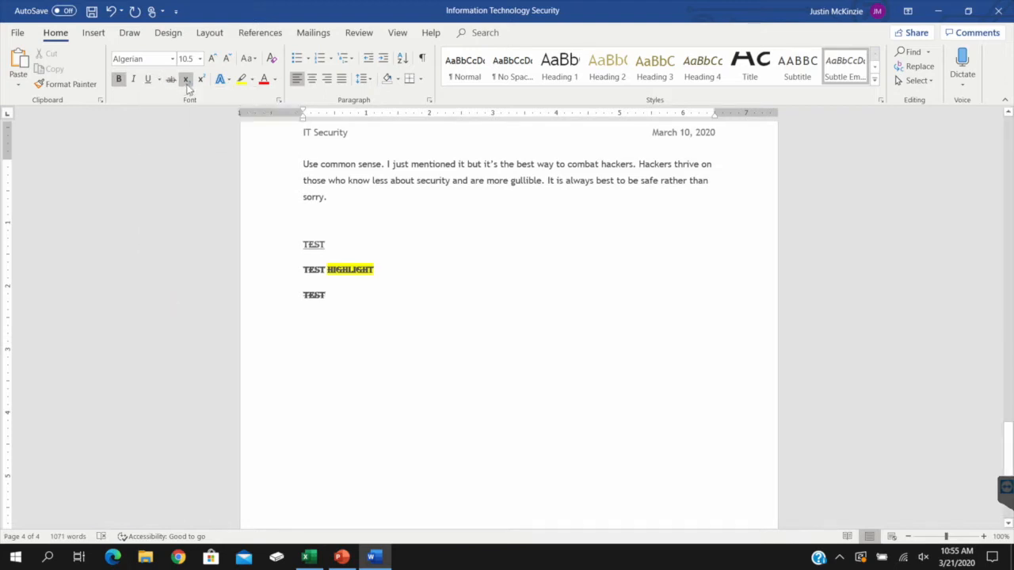
{"action": "left_click", "coordinate": [228, 83]}
{"action": "left_click", "coordinate": [373, 235]}
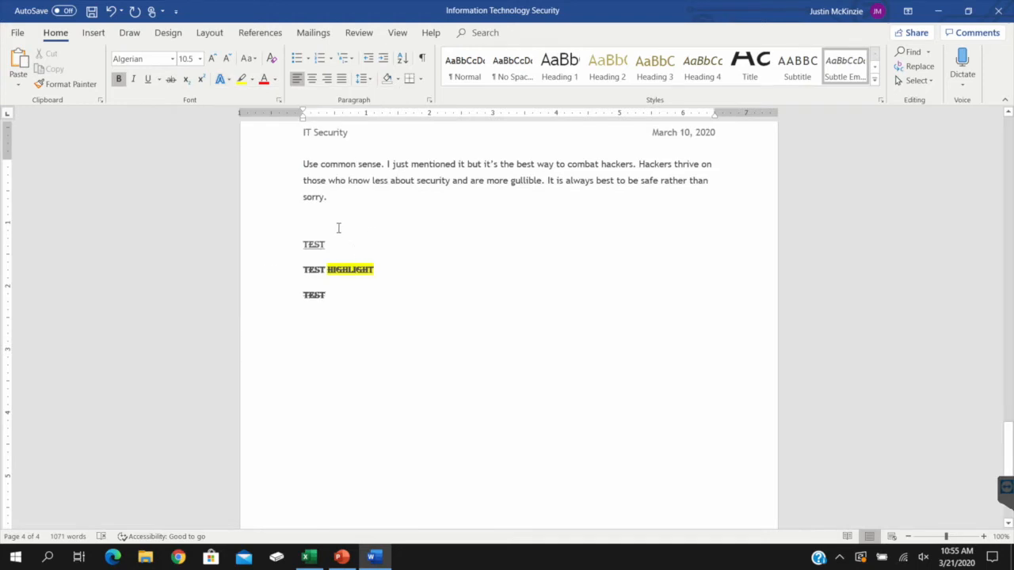
Apply a purple text effect to the first Test line below the last paragraph
{"action": "double_click", "coordinate": [304, 243]}
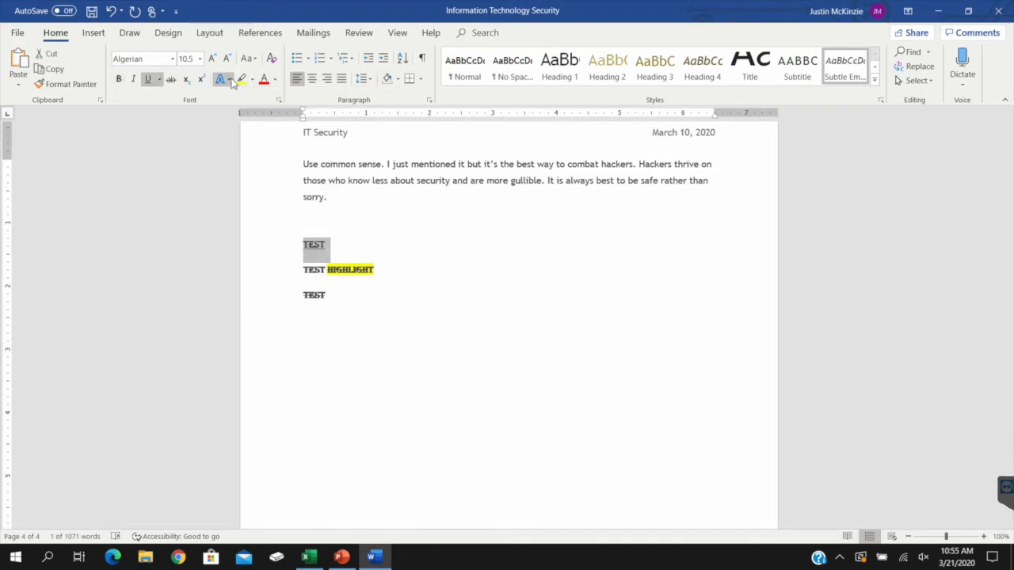
{"action": "left_click", "coordinate": [225, 79]}
{"action": "left_click", "coordinate": [269, 145]}
{"action": "left_click", "coordinate": [399, 290]}
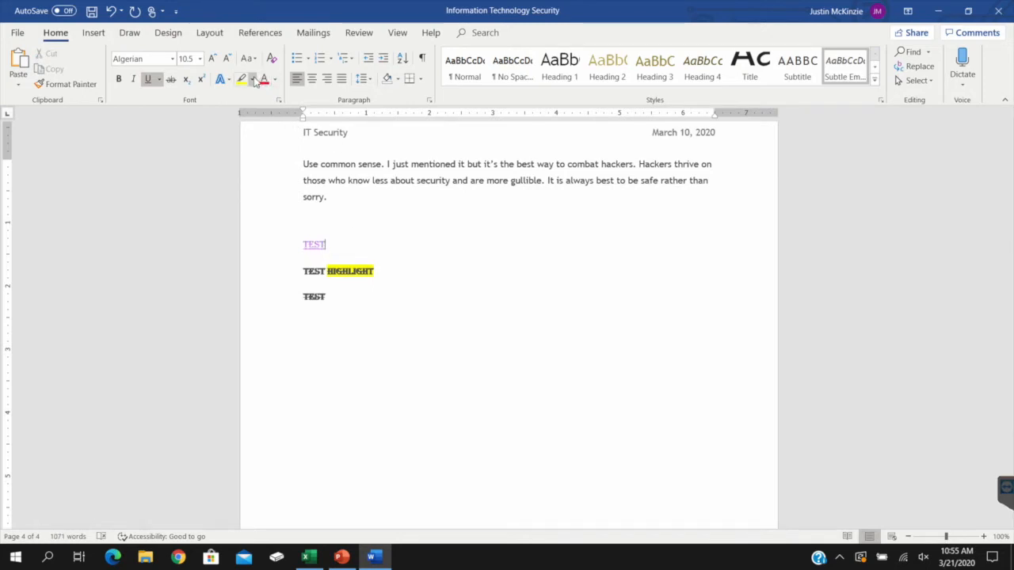
Change the font color of the last Test line to red
{"action": "double_click", "coordinate": [308, 295]}
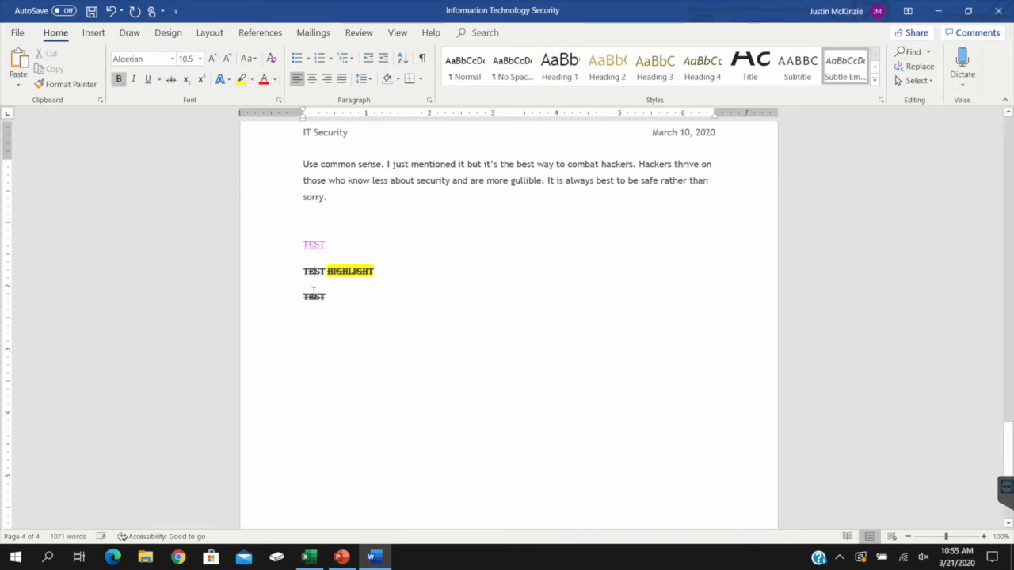
{"action": "left_click", "coordinate": [264, 79]}
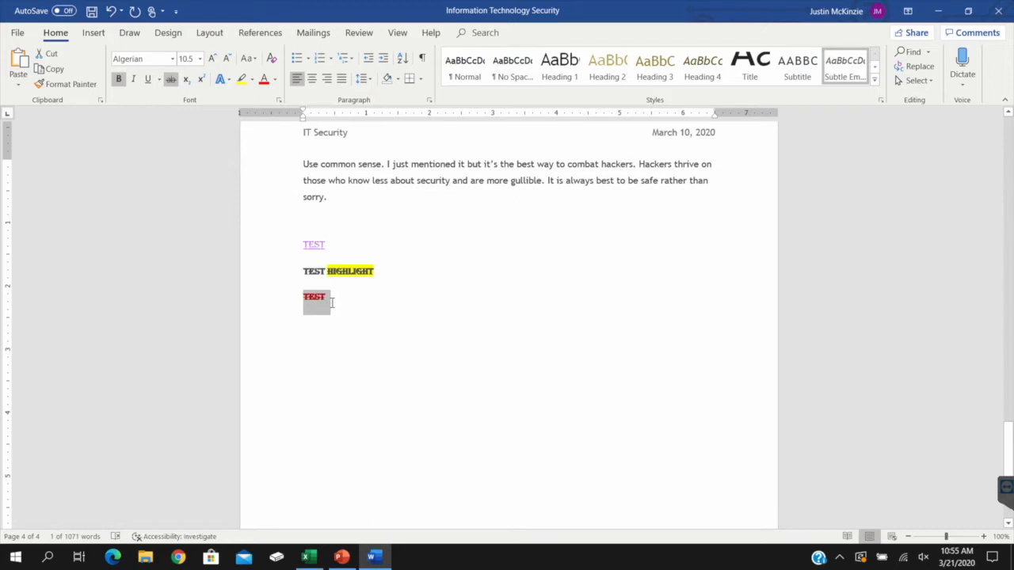
{"action": "left_click", "coordinate": [355, 309]}
Clear all formatting from the three test lines and delete them
{"action": "left_click_drag", "start_coordinate": [301, 243], "coordinate": [344, 312]}
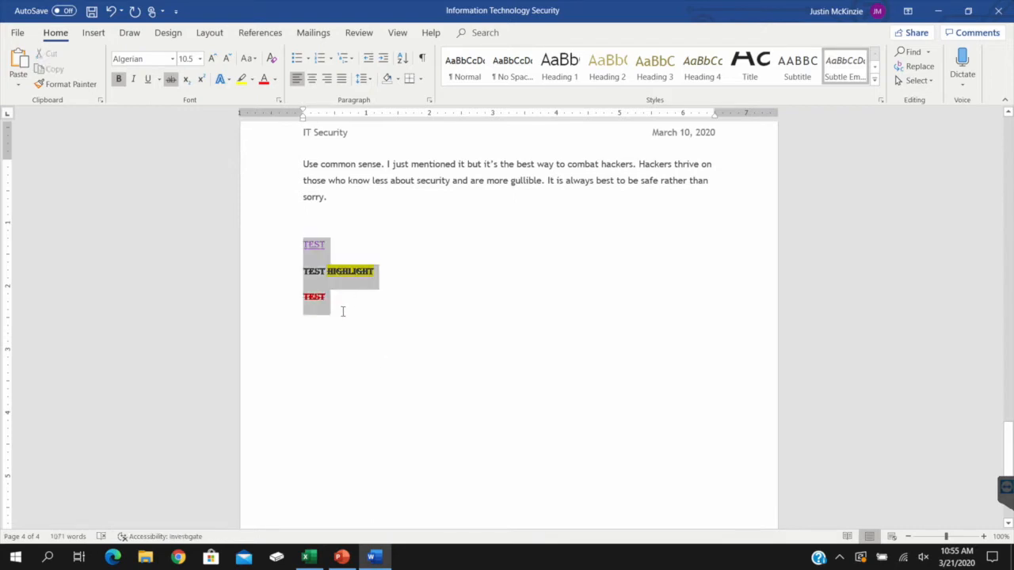
{"action": "left_click", "coordinate": [272, 60]}
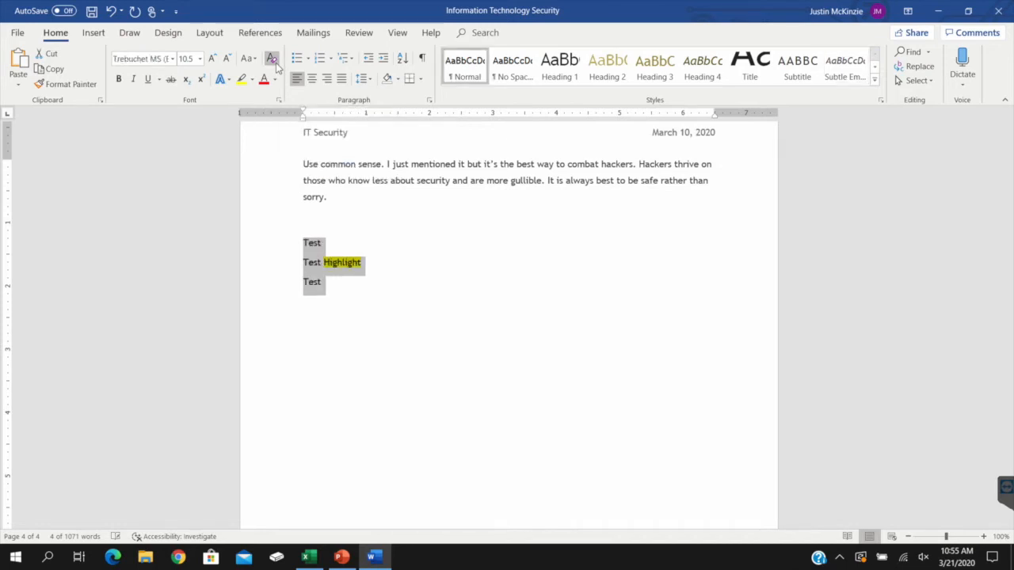
{"action": "left_click", "coordinate": [373, 285]}
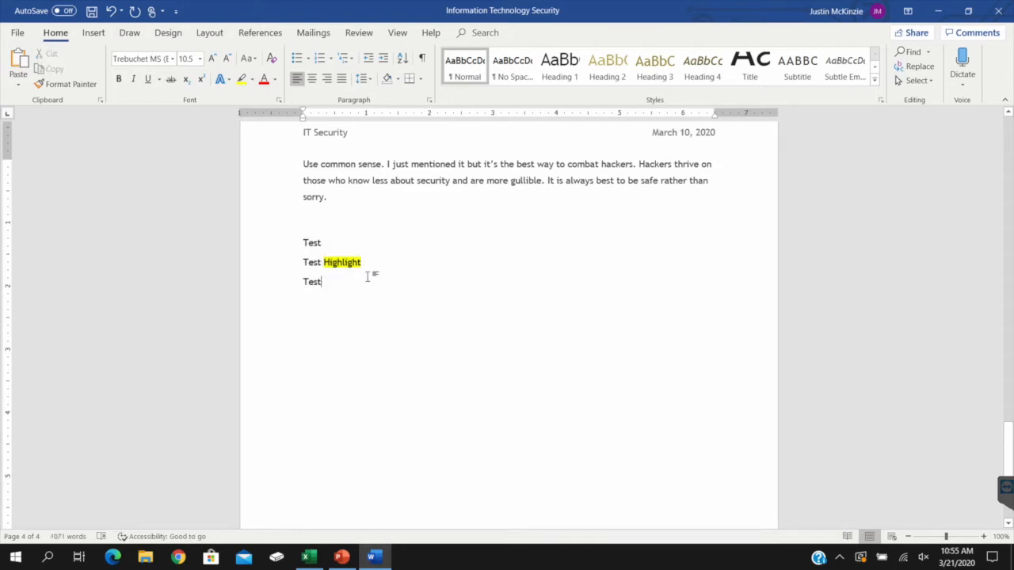
{"action": "left_click_drag", "start_coordinate": [368, 264], "coordinate": [323, 264]}
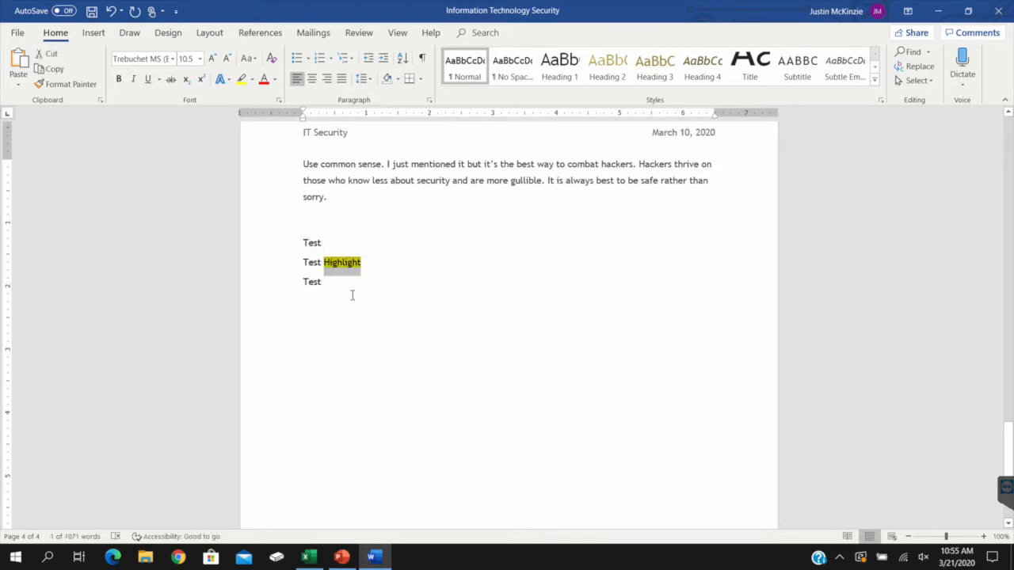
{"action": "left_click", "coordinate": [349, 287]}
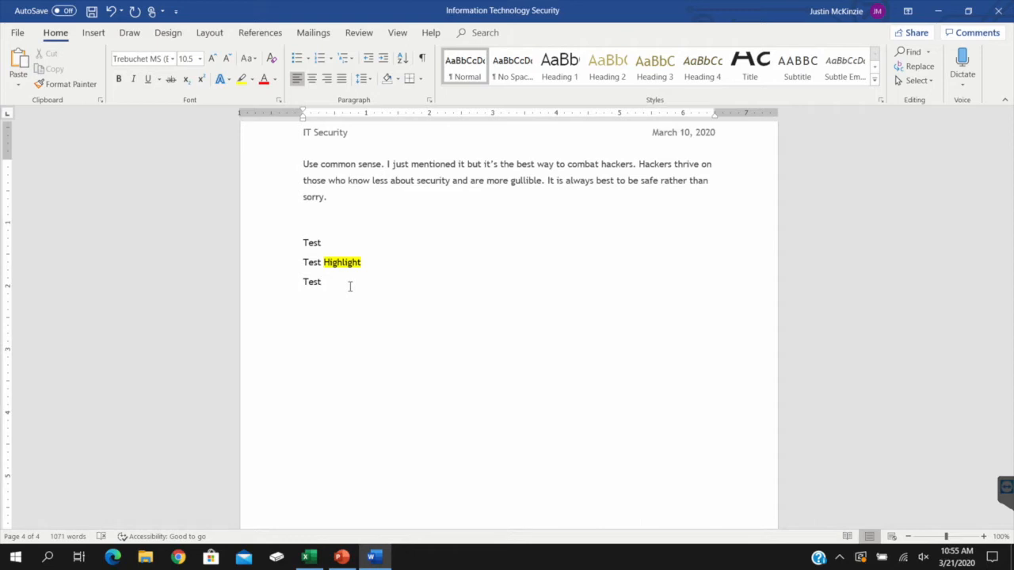
{"action": "left_click_drag", "start_coordinate": [350, 287], "coordinate": [303, 241]}
{"action": "key", "text": "Delete"}
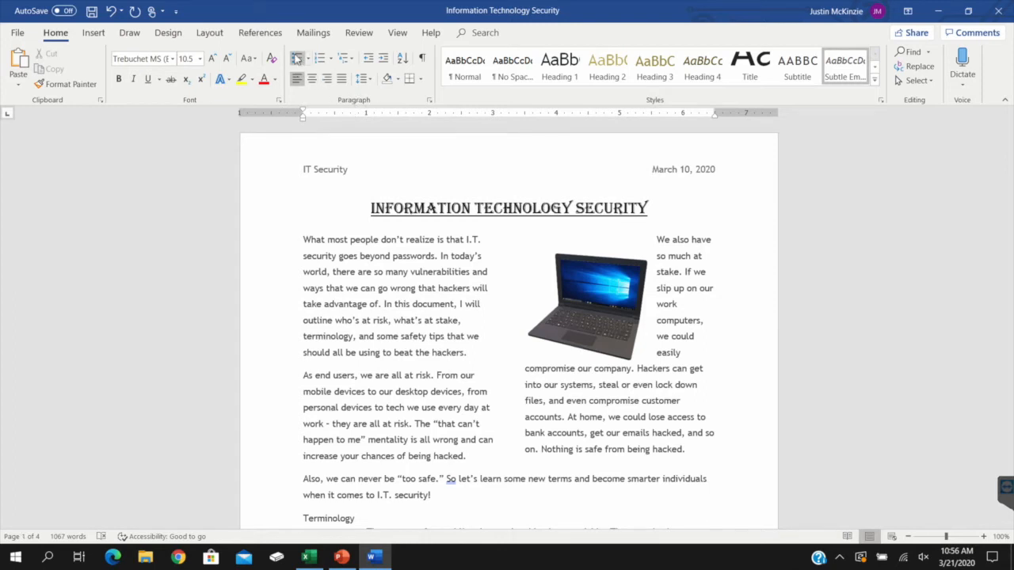
Examine the available bullet symbols, numbering formats and multilevel list styles
{"action": "left_click", "coordinate": [308, 59]}
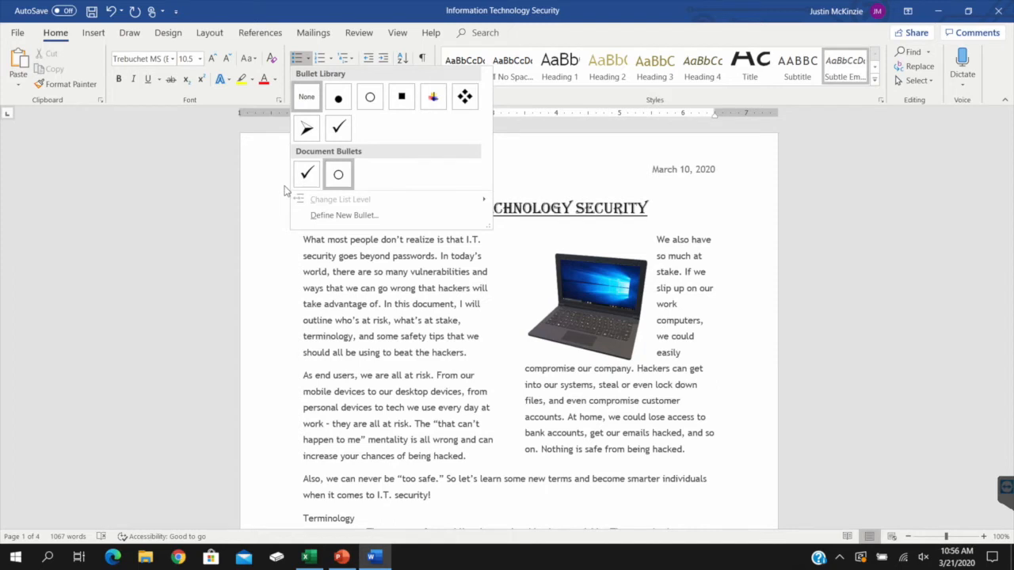
{"action": "left_click", "coordinate": [331, 61]}
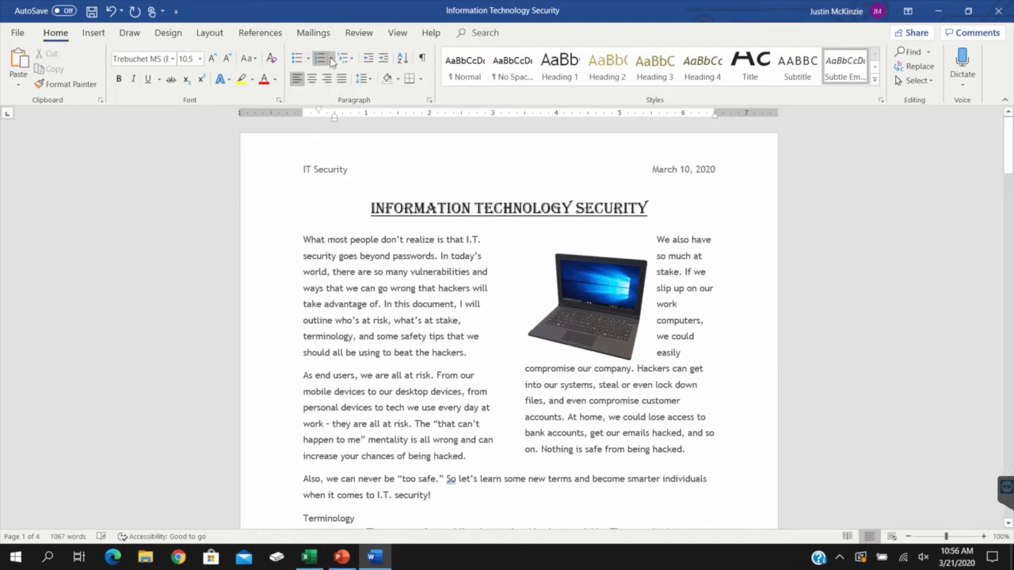
{"action": "left_click", "coordinate": [332, 60]}
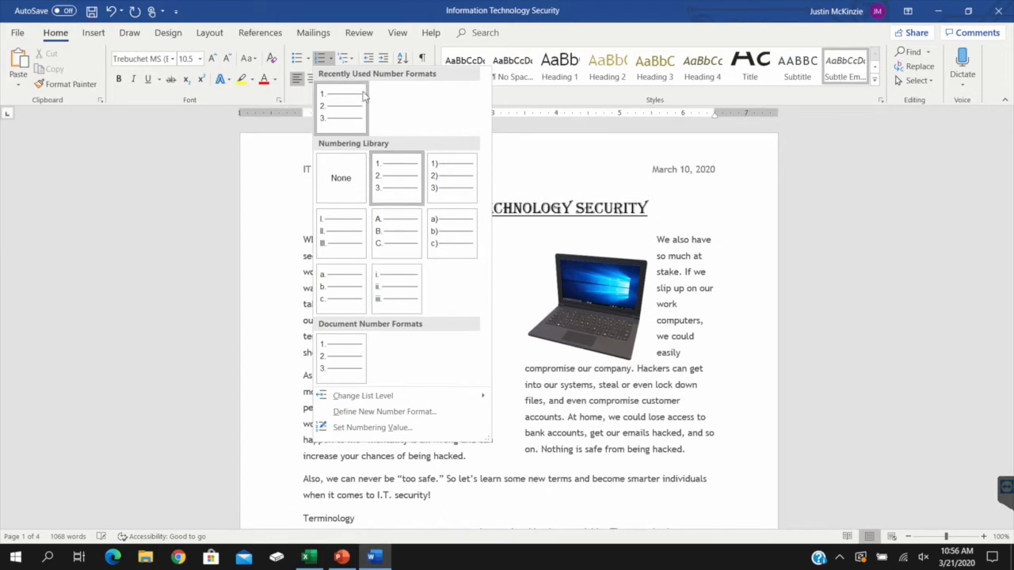
{"action": "left_click", "coordinate": [355, 61]}
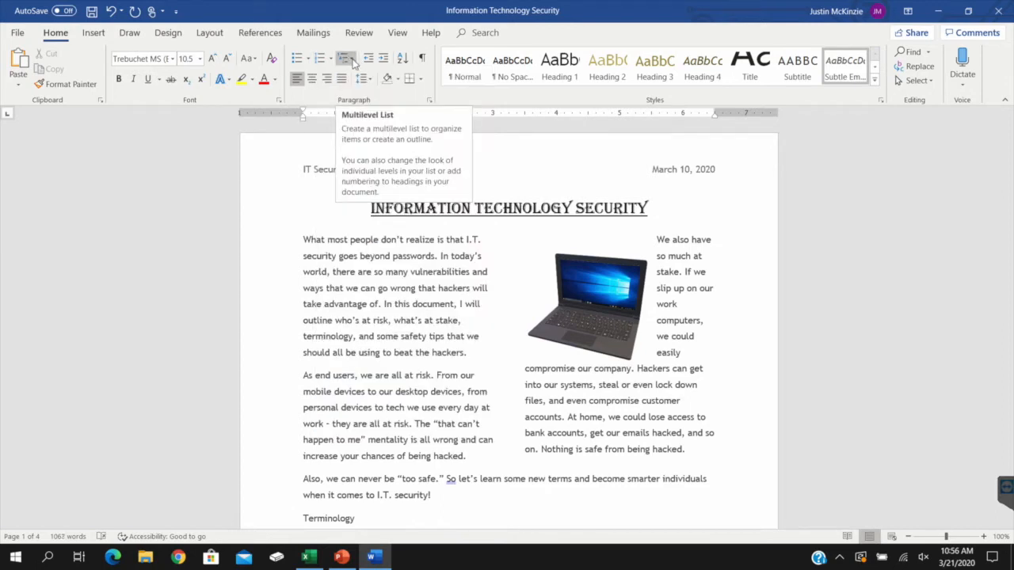
{"action": "left_click", "coordinate": [353, 64]}
{"action": "mouse_move", "coordinate": [411, 195]}
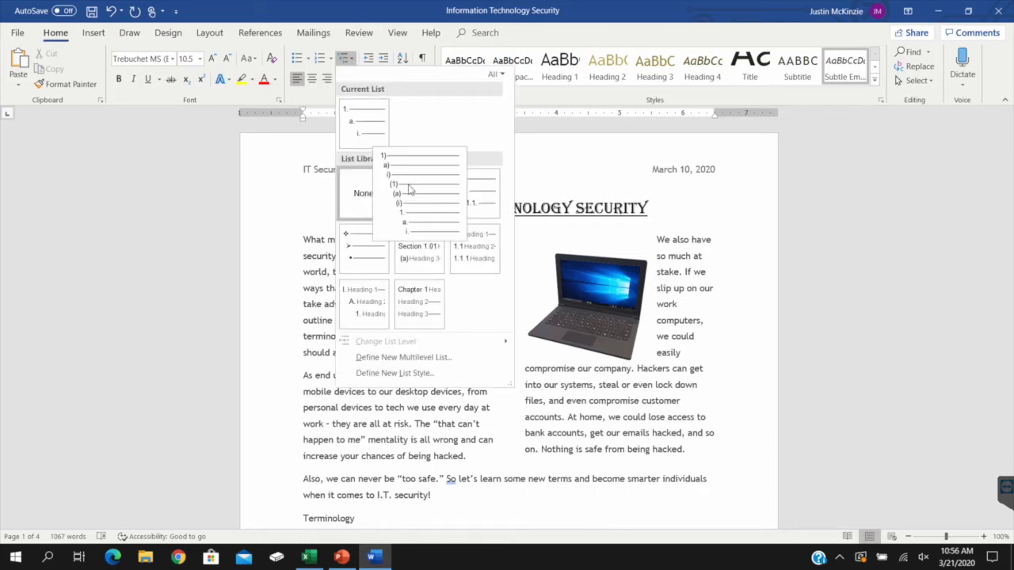
{"action": "mouse_move", "coordinate": [368, 266]}
{"action": "mouse_move", "coordinate": [362, 115]}
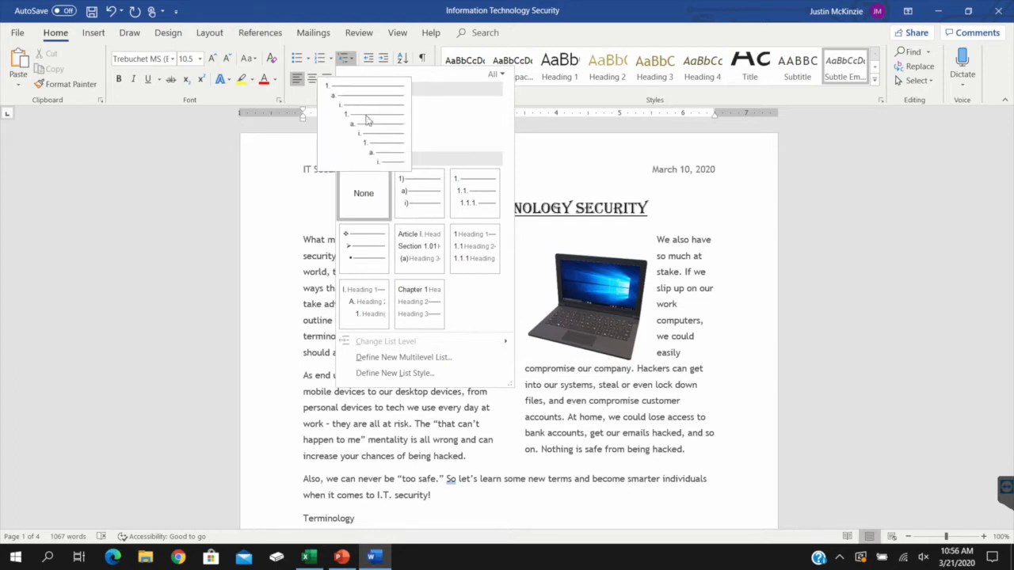
{"action": "mouse_move", "coordinate": [412, 263]}
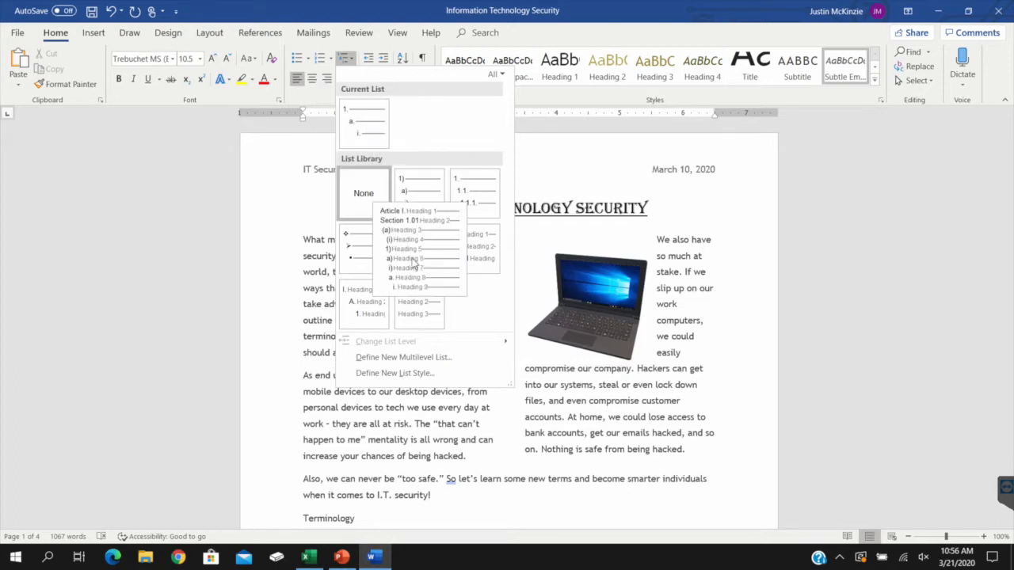
{"action": "mouse_move", "coordinate": [358, 326]}
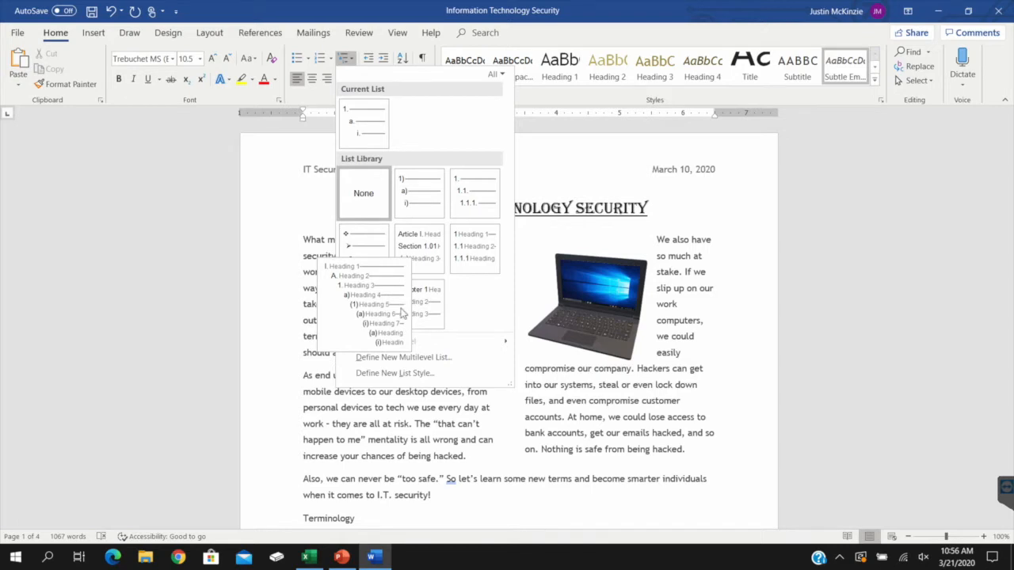
{"action": "mouse_move", "coordinate": [422, 315]}
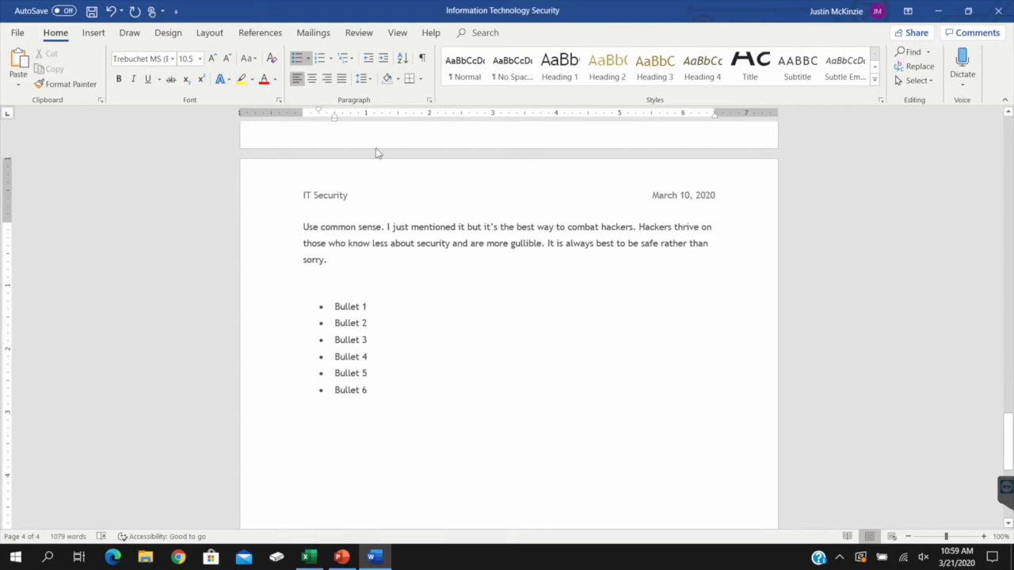
Change the bullets of the whole Bullet 1 to Bullet 6 list to the four-diamond symbol
{"action": "left_click", "coordinate": [308, 58]}
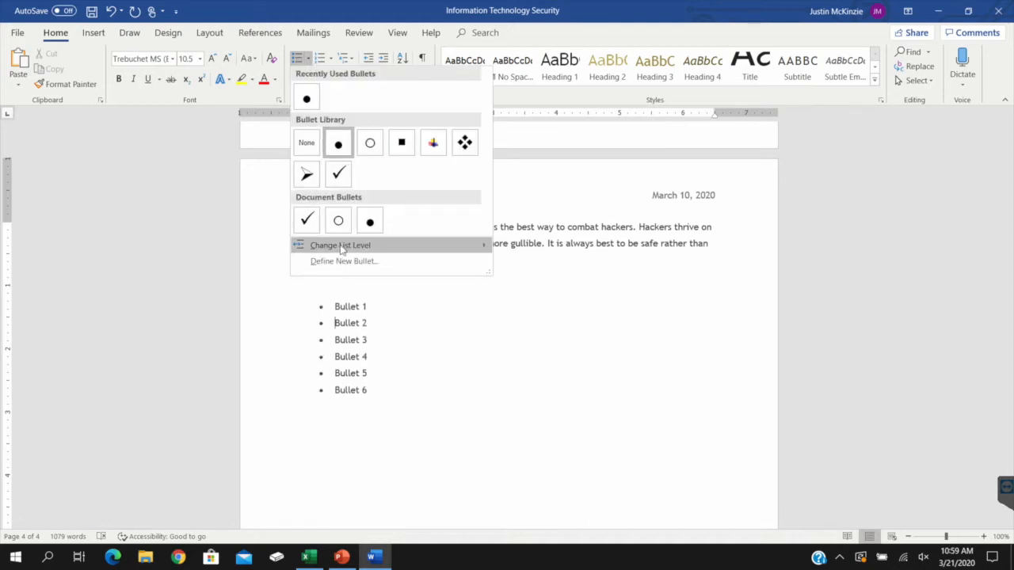
{"action": "left_click", "coordinate": [378, 363]}
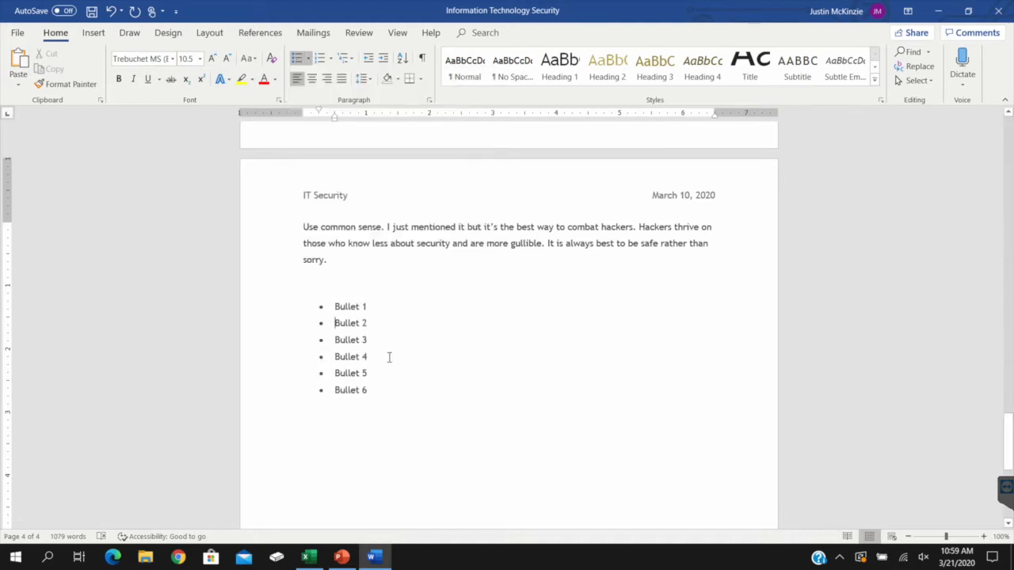
{"action": "left_click_drag", "start_coordinate": [369, 391], "coordinate": [333, 308]}
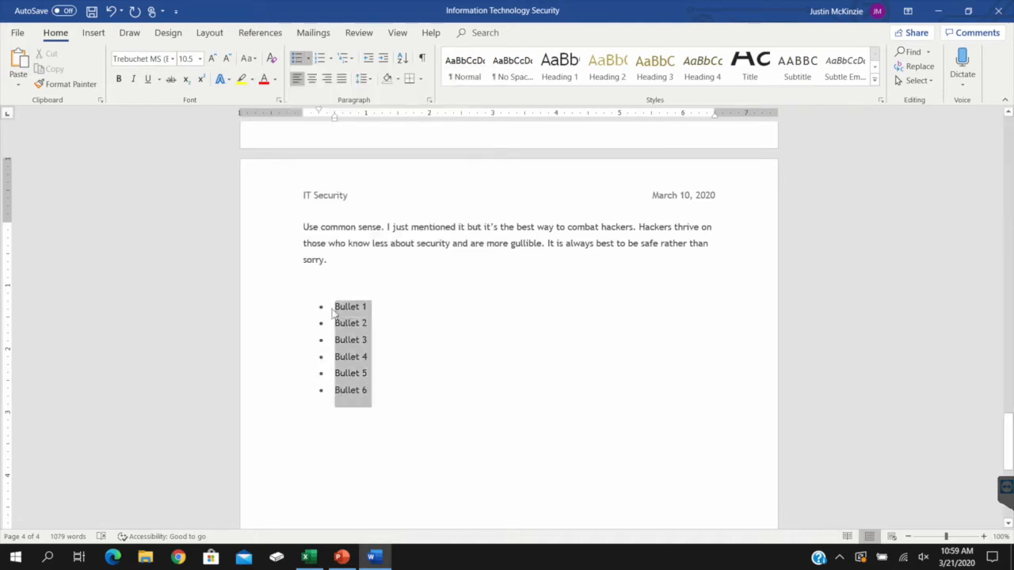
{"action": "left_click", "coordinate": [308, 58]}
{"action": "left_click", "coordinate": [465, 142]}
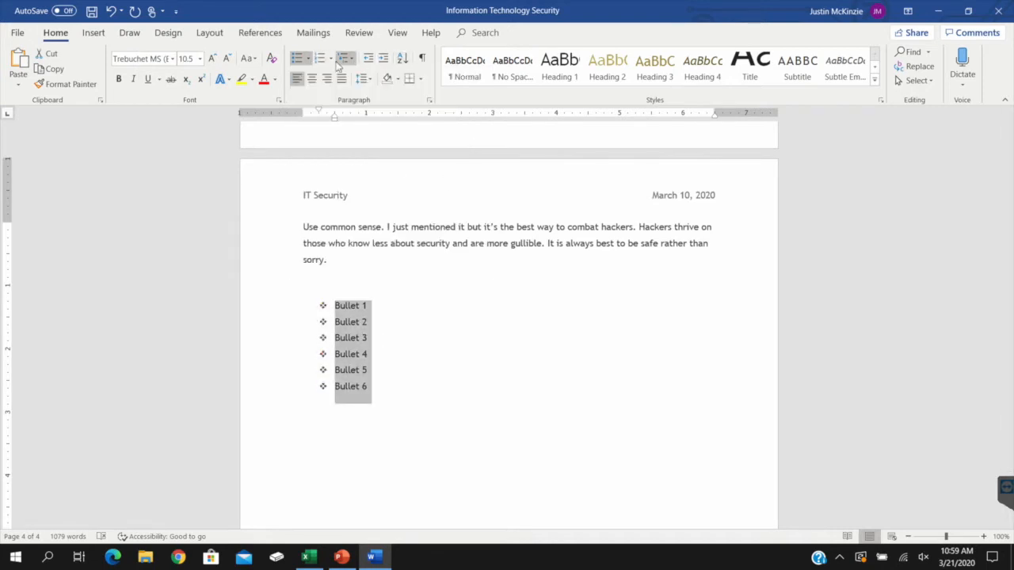
{"action": "left_click", "coordinate": [463, 324]}
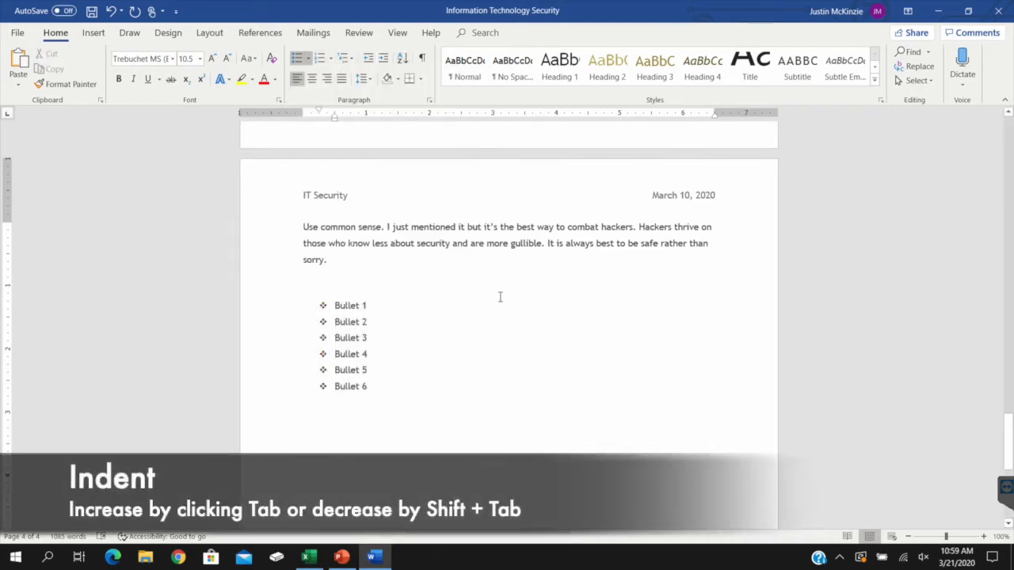
Indent Bullet 2, Bullet 4 and Bullet 6 by one list level
{"action": "key", "text": "Tab"}
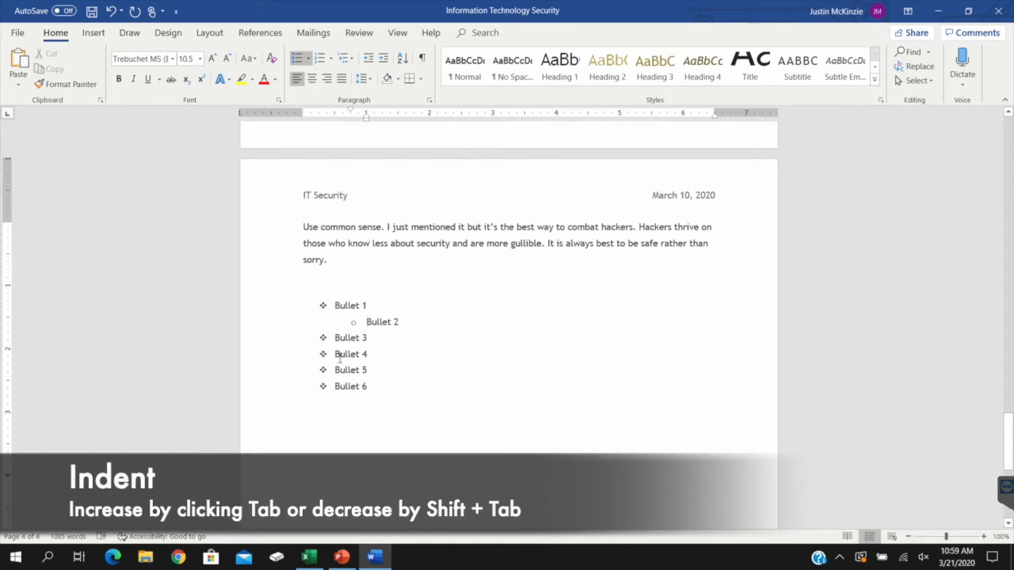
{"action": "left_click", "coordinate": [331, 355]}
{"action": "key", "text": "Tab"}
{"action": "left_click", "coordinate": [336, 387]}
{"action": "key", "text": "Tab"}
Decrease the indent of Bullet 4 by one level and increase it again
{"action": "left_click", "coordinate": [367, 356]}
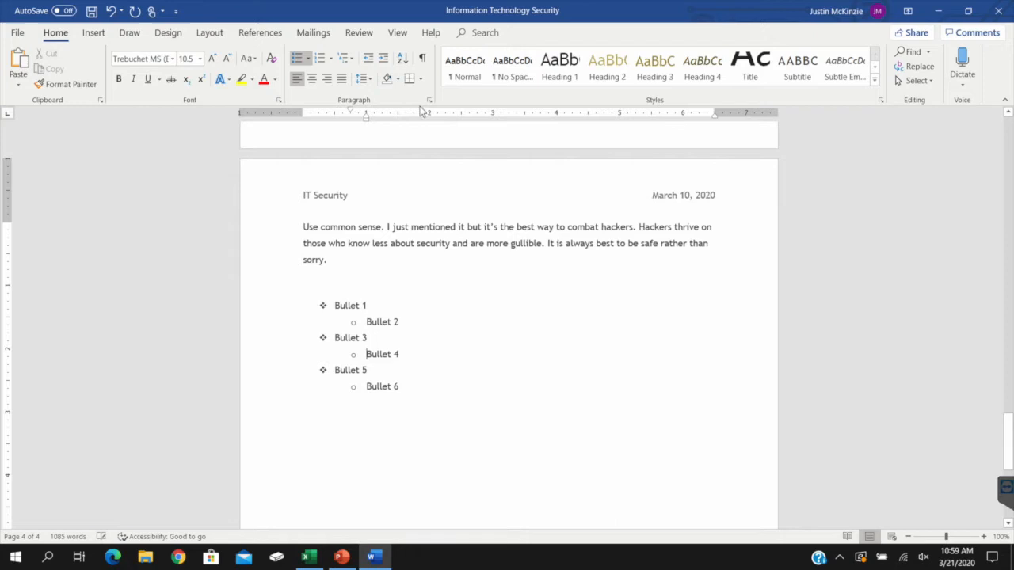
{"action": "left_click", "coordinate": [369, 58]}
{"action": "left_click", "coordinate": [386, 59]}
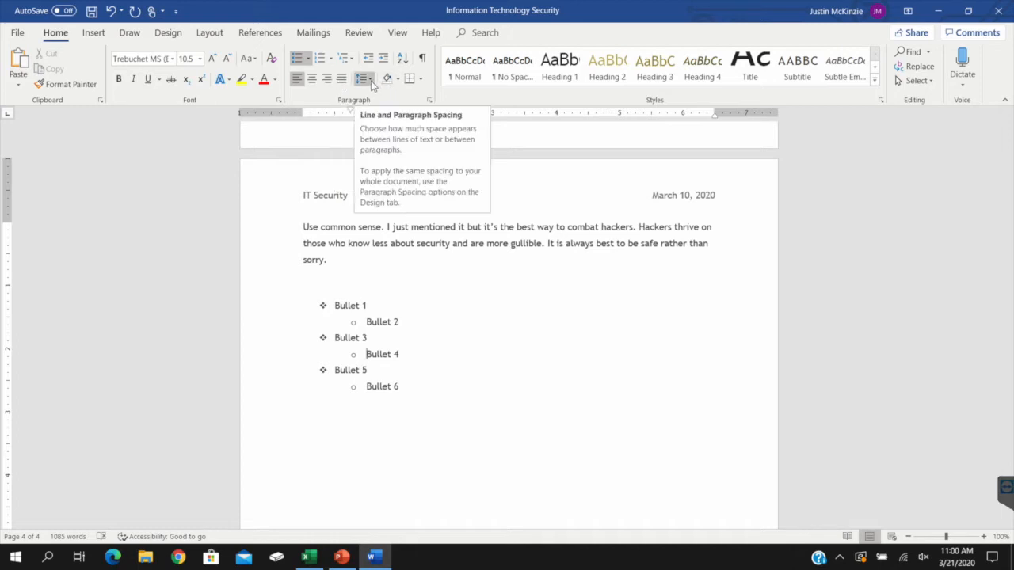
Select the "Use common sense" paragraph and view its line and paragraph spacing options
{"action": "left_click_drag", "start_coordinate": [330, 257], "coordinate": [310, 229]}
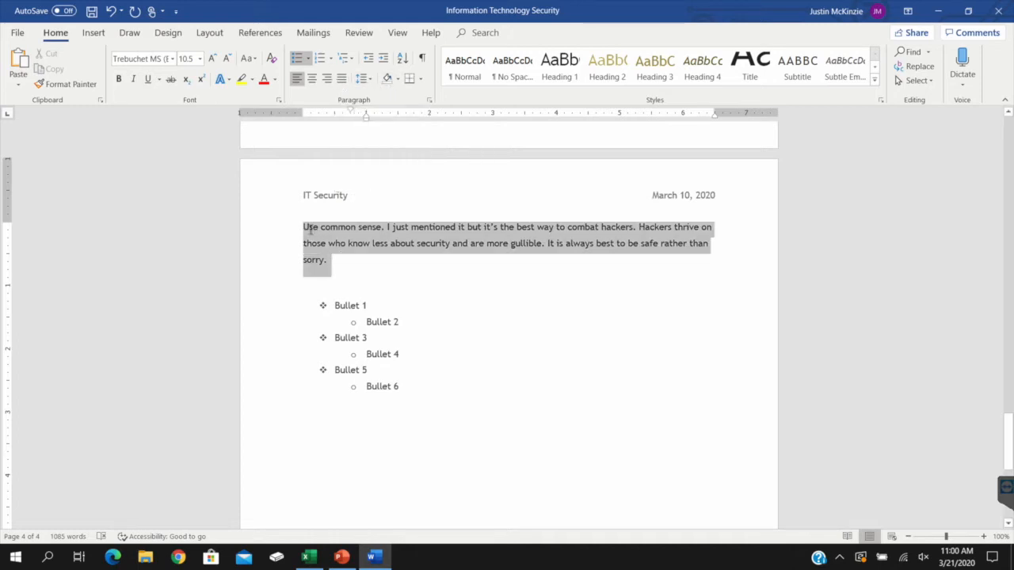
{"action": "left_click", "coordinate": [364, 78]}
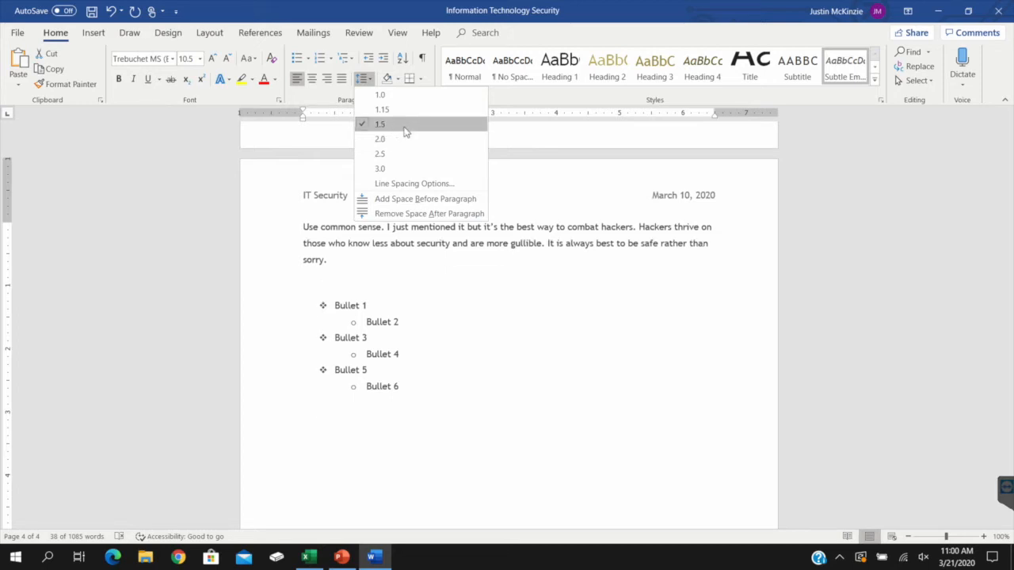
{"action": "left_click", "coordinate": [453, 311]}
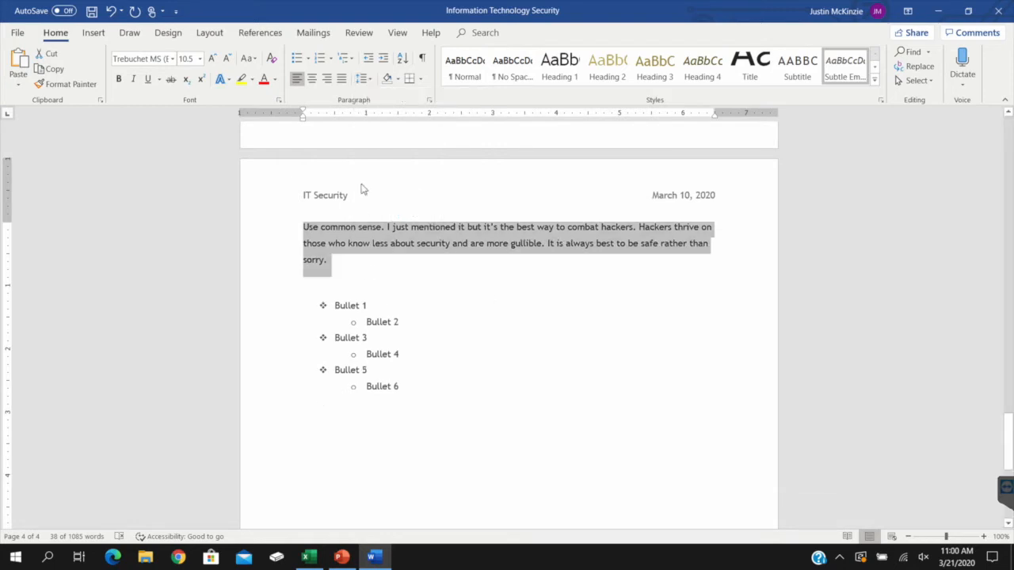
Review the line spacing choices for the "Use common sense" paragraph, then try a bottom border on it and undo the border
{"action": "left_click", "coordinate": [364, 78]}
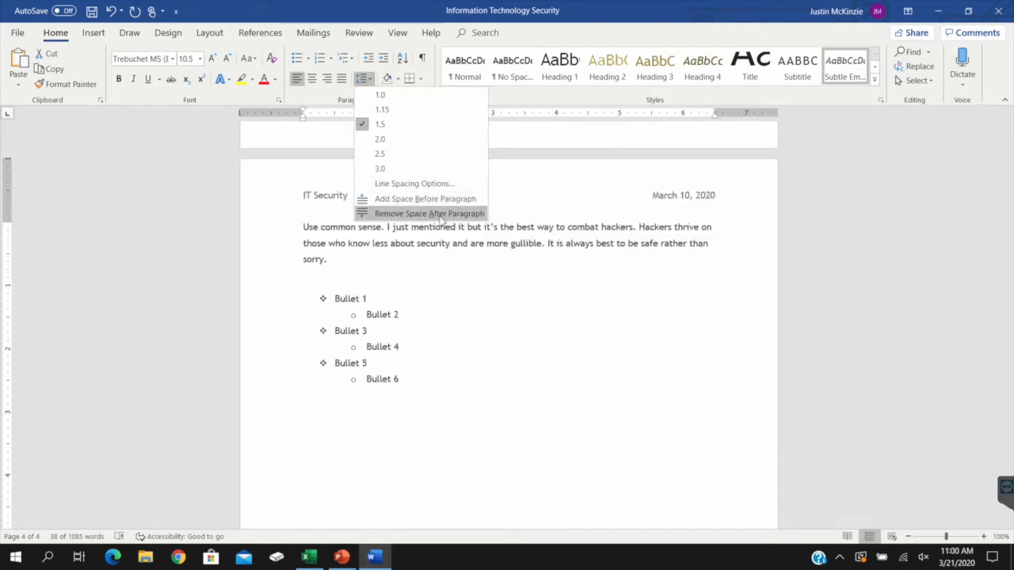
{"action": "left_click", "coordinate": [461, 291]}
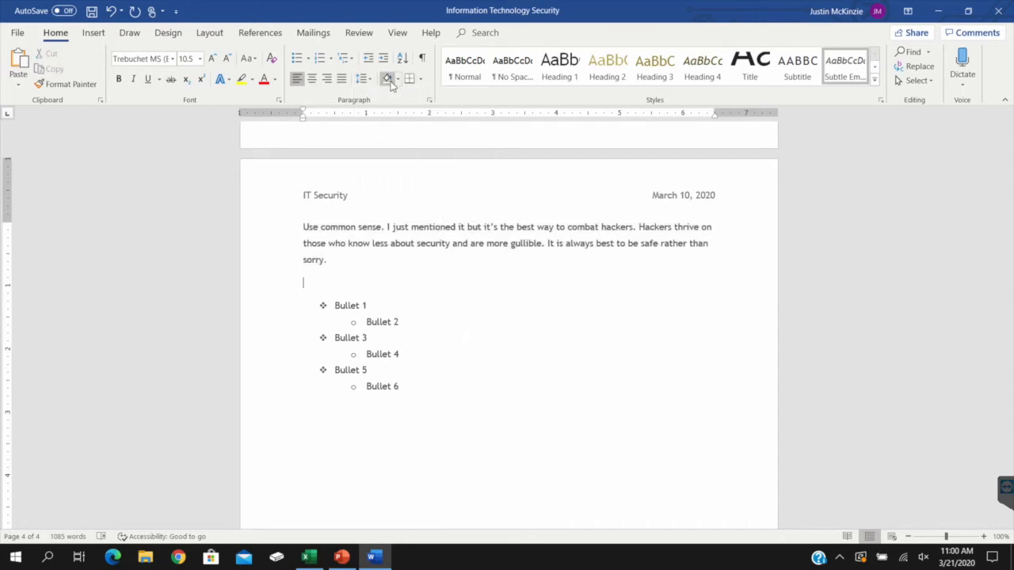
{"action": "mouse_move", "coordinate": [304, 275]}
{"action": "left_mouse_down"}
{"action": "mouse_move", "coordinate": [330, 261]}
{"action": "mouse_move", "coordinate": [306, 219]}
{"action": "left_mouse_up"}
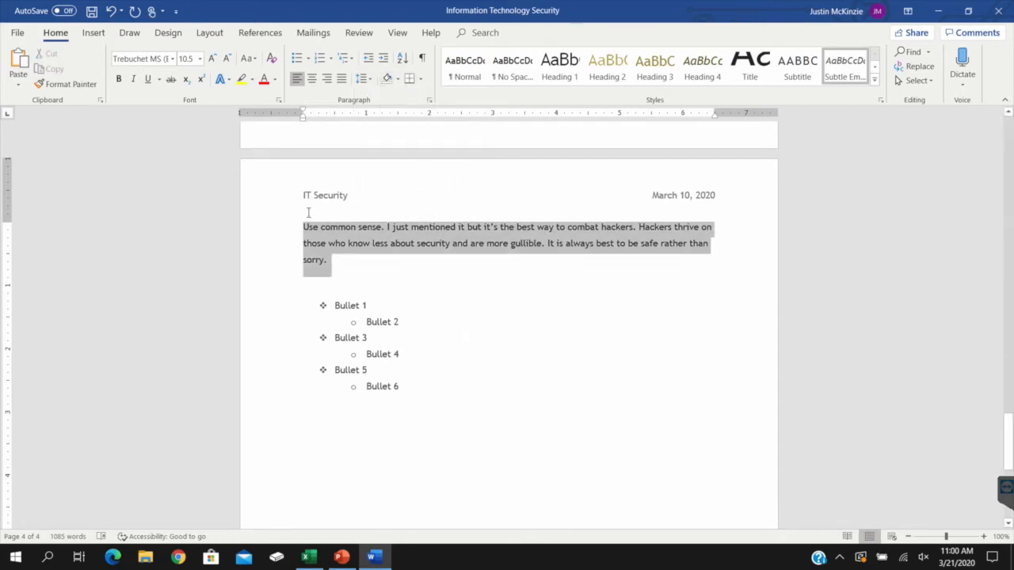
{"action": "left_click", "coordinate": [397, 79]}
{"action": "left_click", "coordinate": [416, 83]}
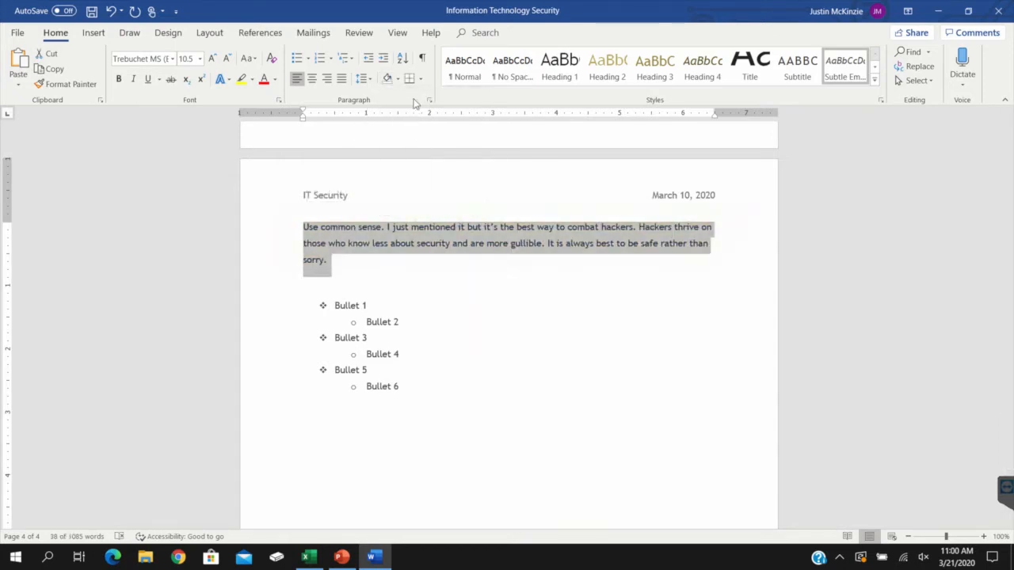
{"action": "left_click", "coordinate": [417, 82]}
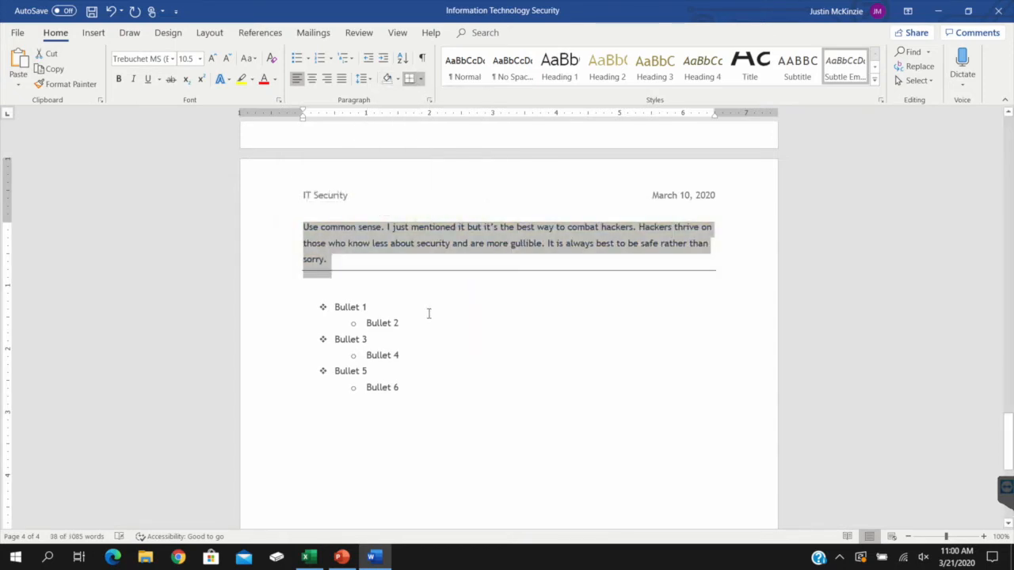
{"action": "key", "text": "ctrl+z"}
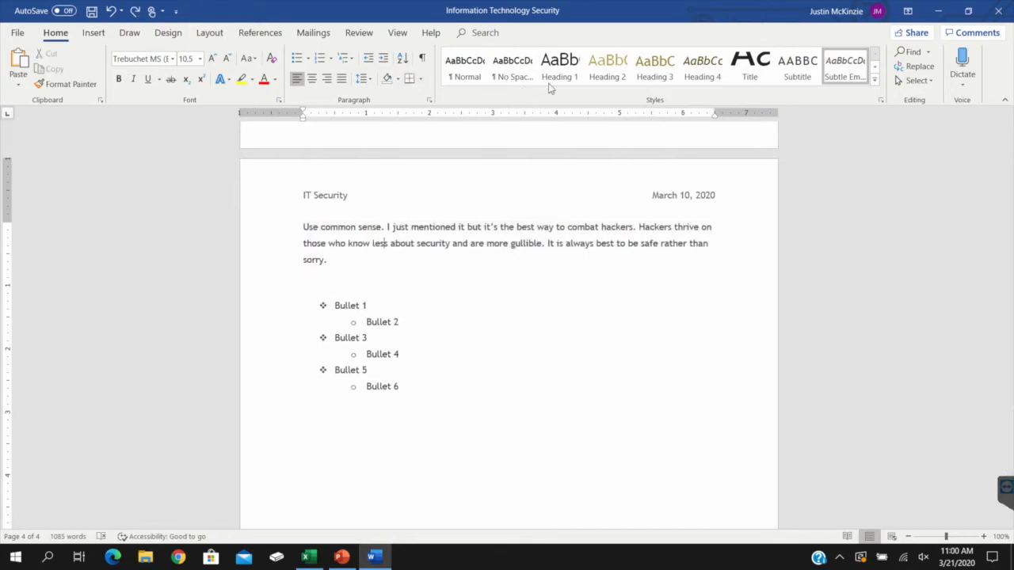
Try the Heading 2 style on the whole Bullet 1 to Bullet 6 list and undo it
{"action": "left_click_drag", "start_coordinate": [404, 388], "coordinate": [332, 305]}
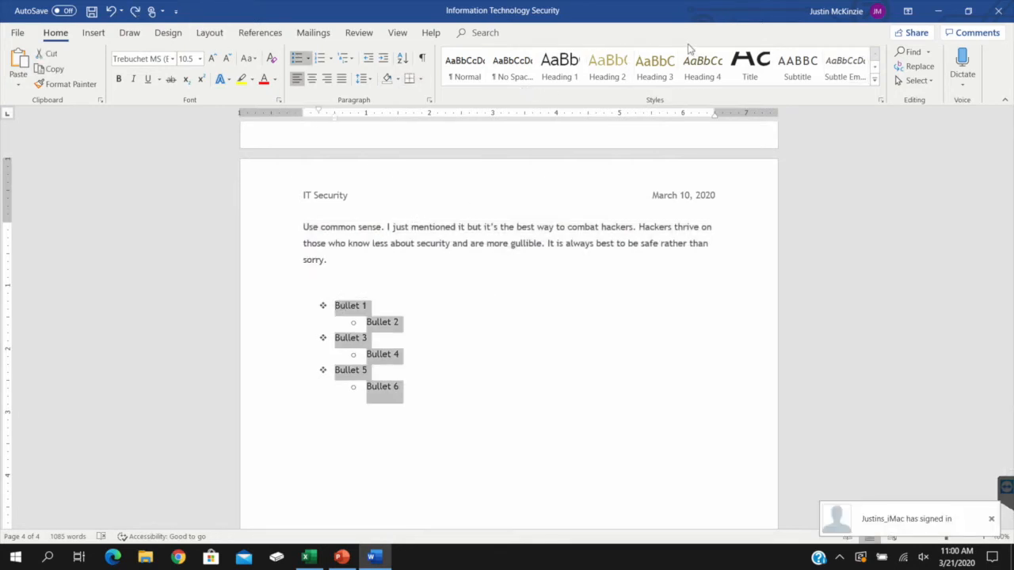
{"action": "left_click", "coordinate": [607, 72]}
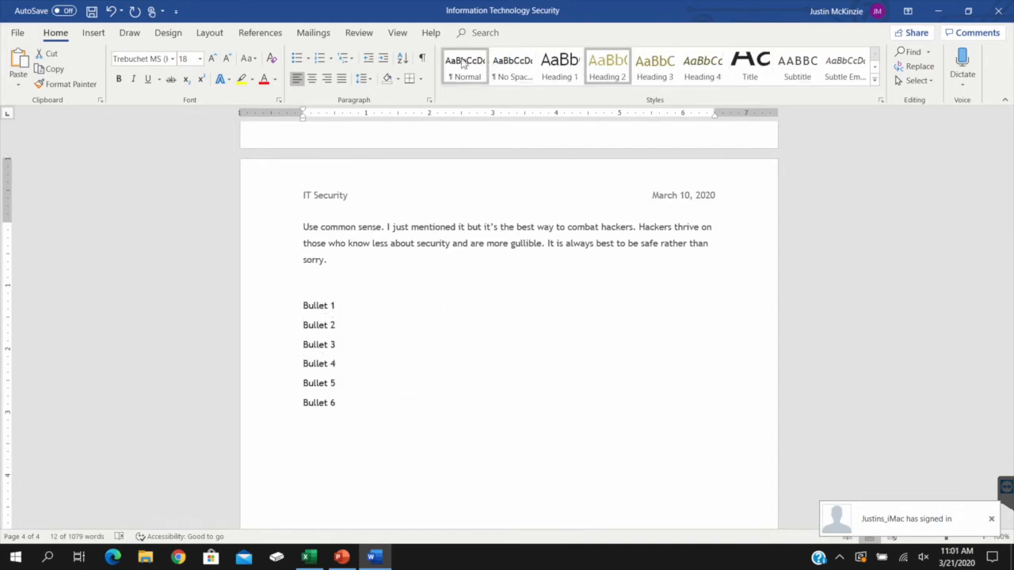
{"action": "key", "text": "ctrl+z"}
View the shortcut commands and paste options available at the Bullet 5 item, and dismiss them
{"action": "left_click", "coordinate": [436, 375]}
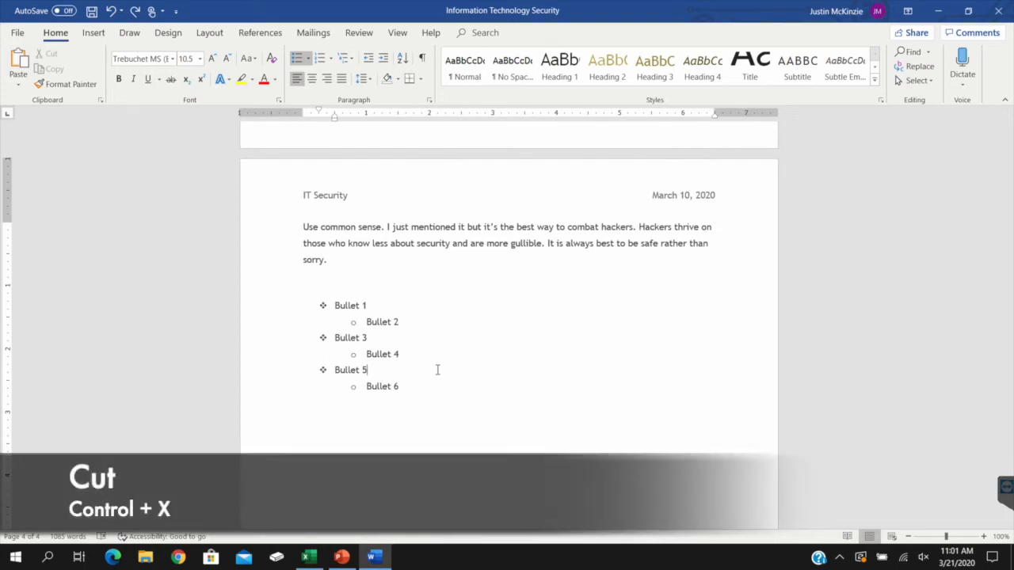
{"action": "right_click", "coordinate": [437, 369]}
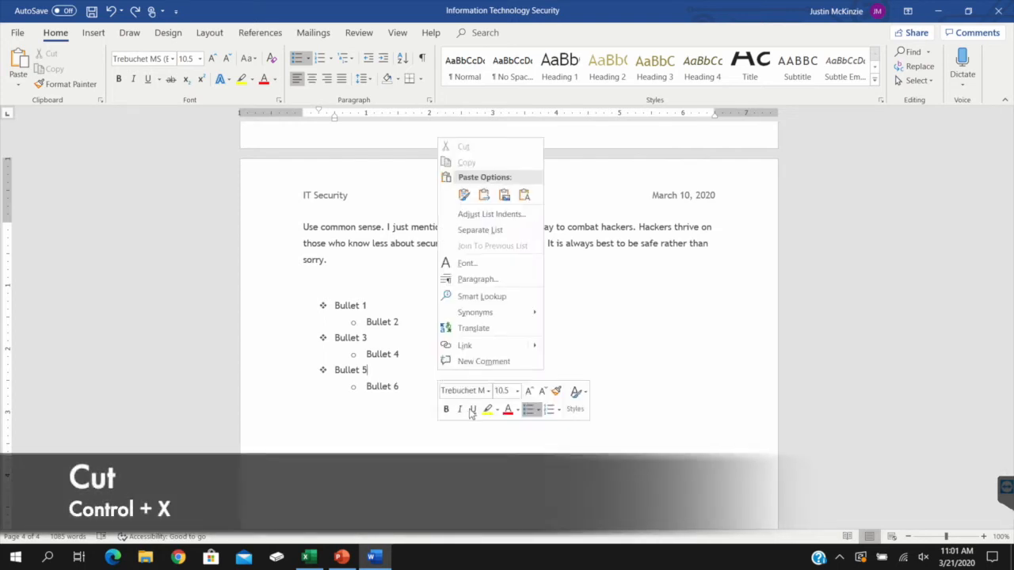
{"action": "left_click", "coordinate": [87, 168]}
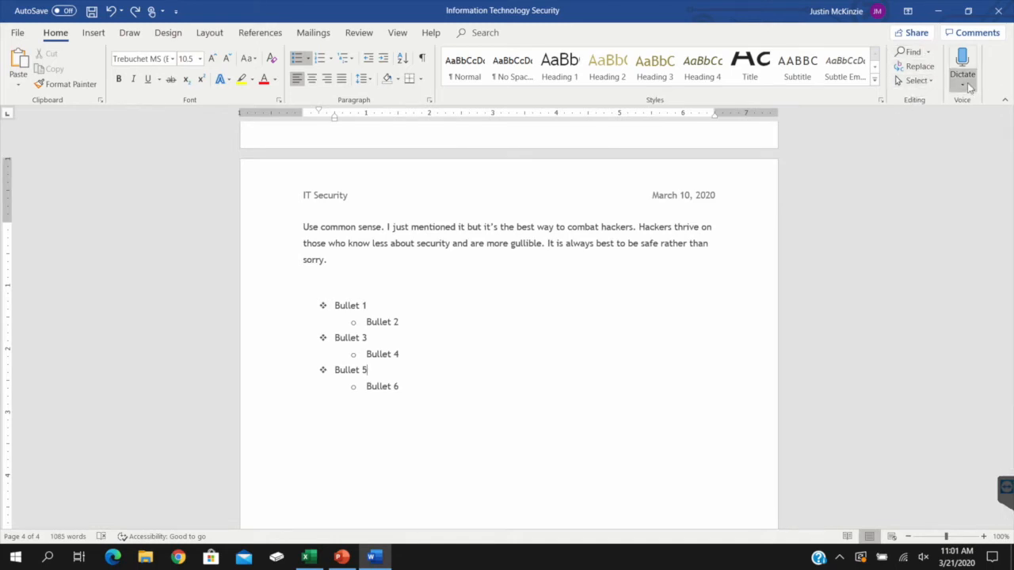
Search the document for "bullet" and go through the matches up to Bullet 5
{"action": "left_click", "coordinate": [927, 53]}
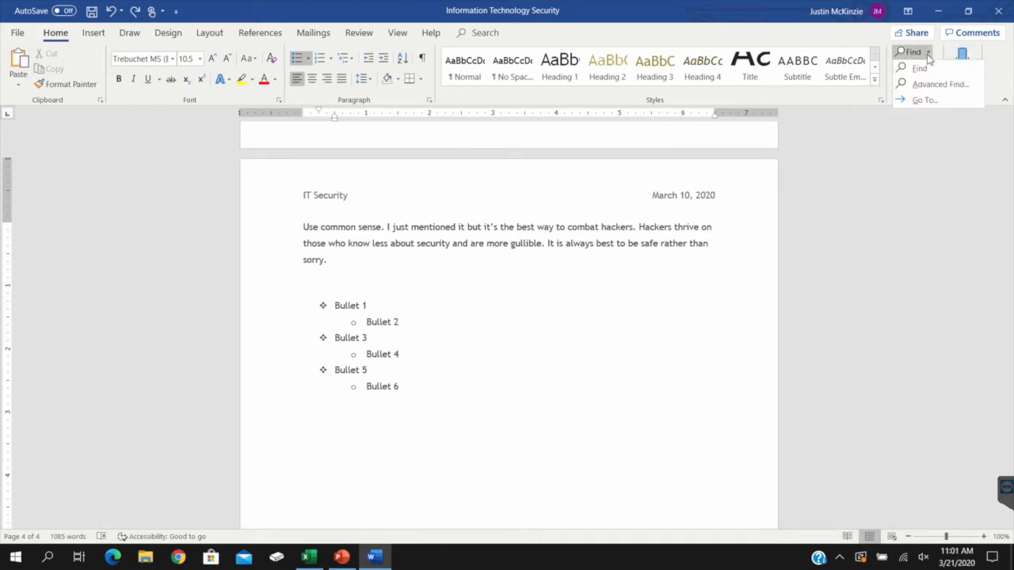
{"action": "left_click", "coordinate": [938, 72]}
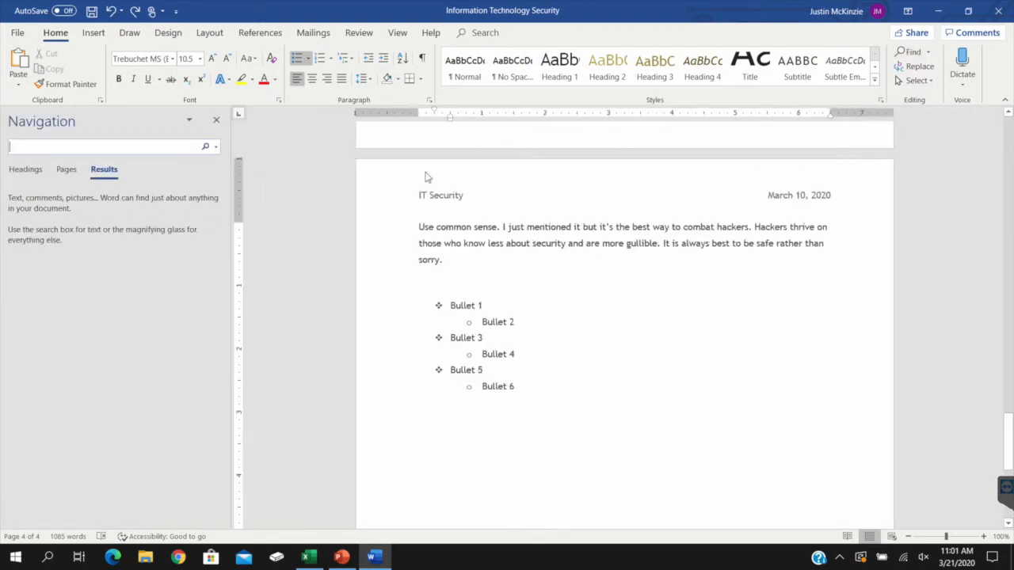
{"action": "type", "text": "bullet"}
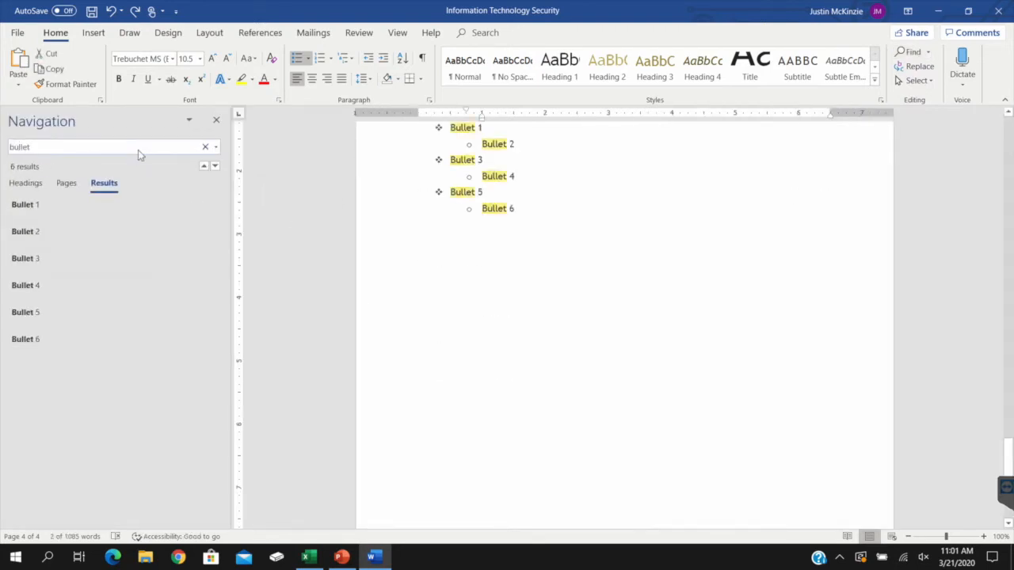
{"action": "left_click", "coordinate": [34, 212]}
{"action": "left_click", "coordinate": [35, 233]}
{"action": "left_click", "coordinate": [31, 262]}
{"action": "left_click", "coordinate": [26, 323]}
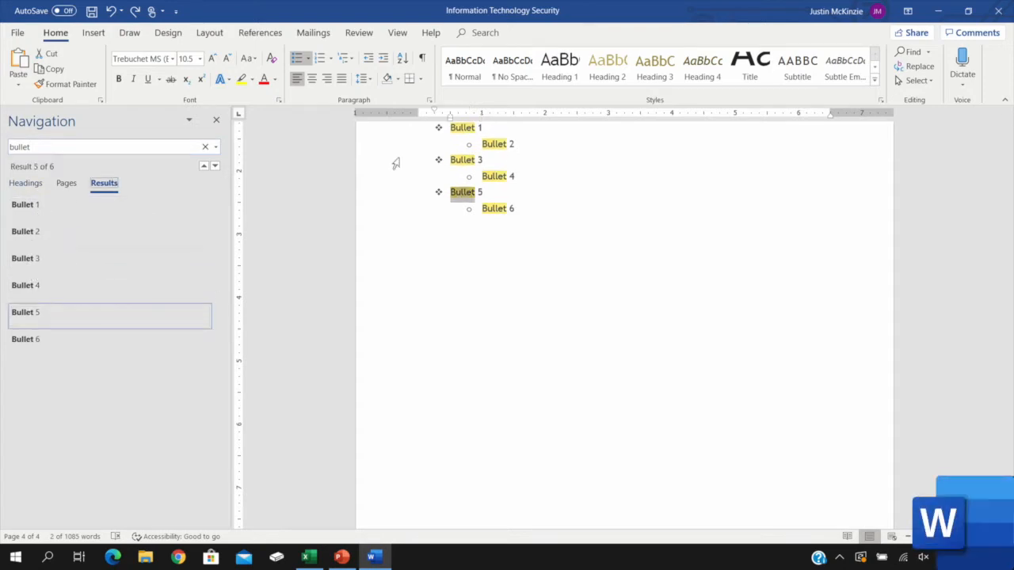
Replace "bullet" with "test" in Bullet 5 and all matches after it, without continuing the search from the beginning
{"action": "left_click", "coordinate": [916, 67]}
{"action": "key", "text": "Tab"}
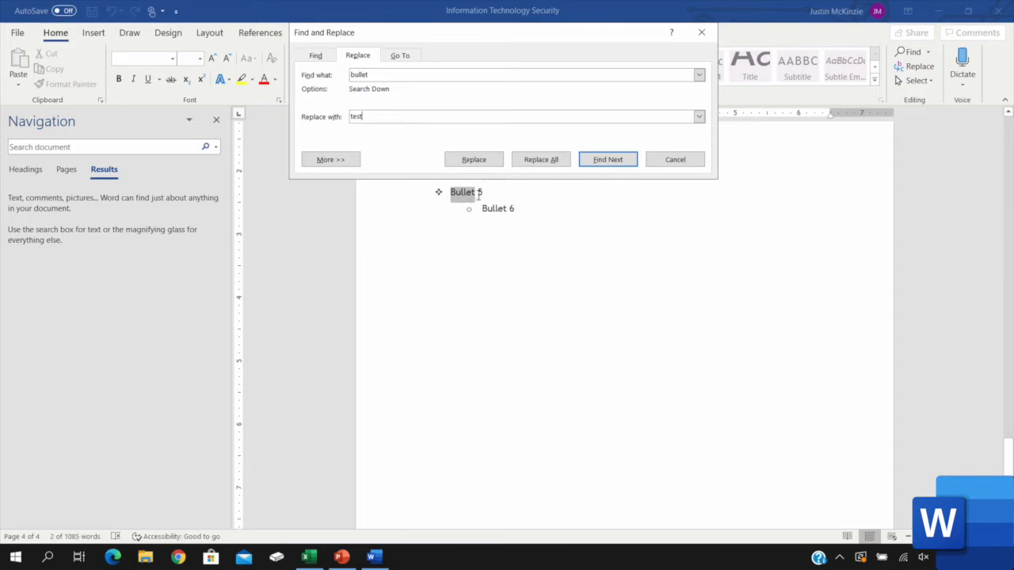
{"action": "left_click", "coordinate": [474, 159]}
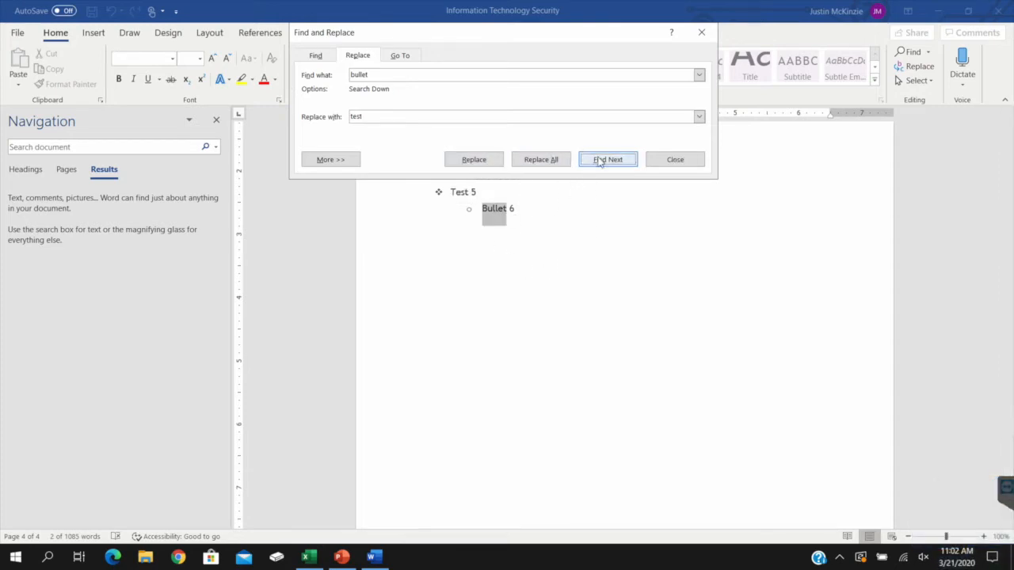
{"action": "left_click", "coordinate": [541, 159]}
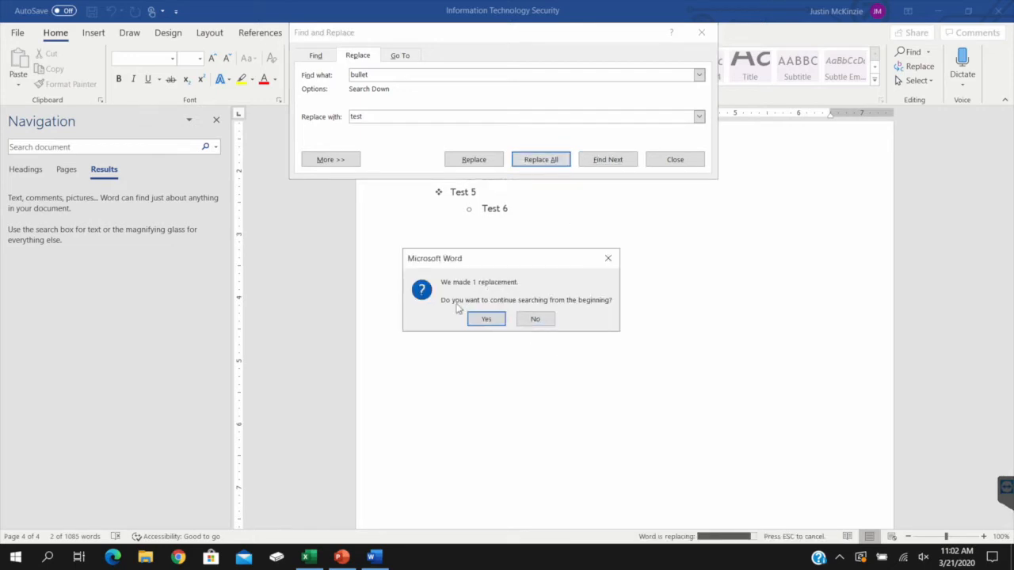
{"action": "left_click", "coordinate": [535, 319]}
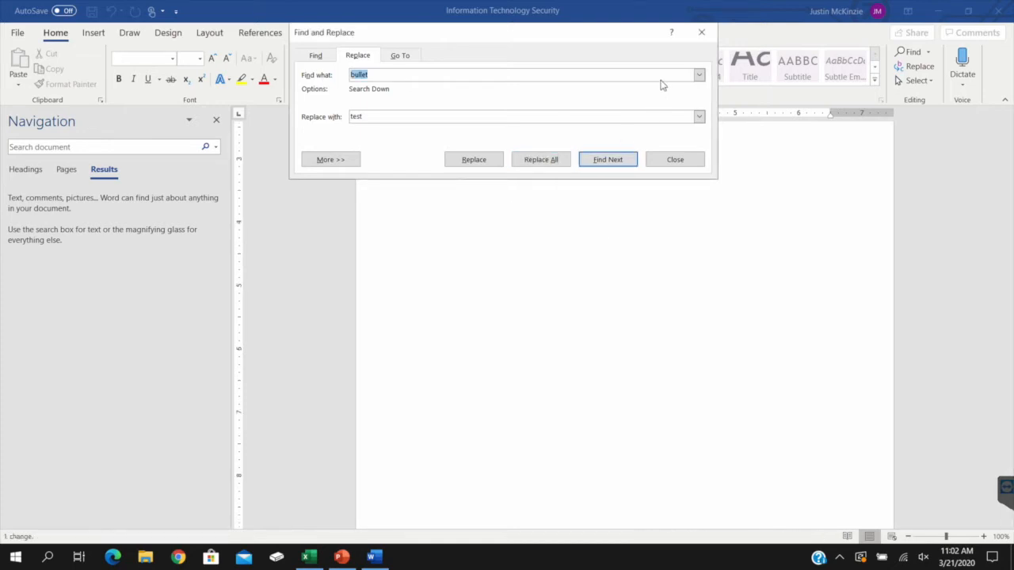
{"action": "left_click", "coordinate": [701, 33]}
{"action": "scroll", "coordinate": [546, 247], "scroll_direction": "up", "scroll_amount": 5}
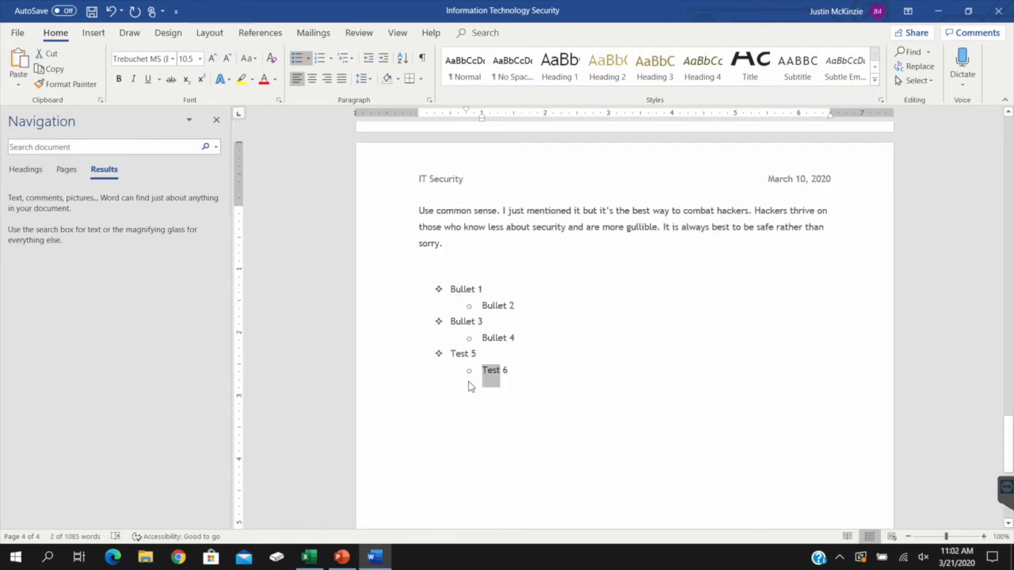
{"action": "double_click", "coordinate": [457, 353]}
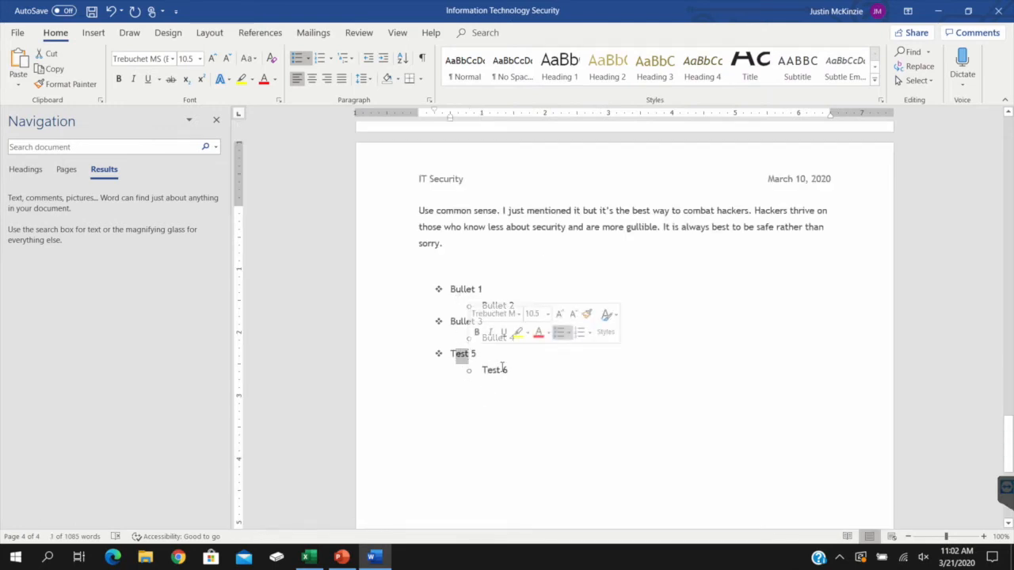
{"action": "triple_click", "coordinate": [458, 355]}
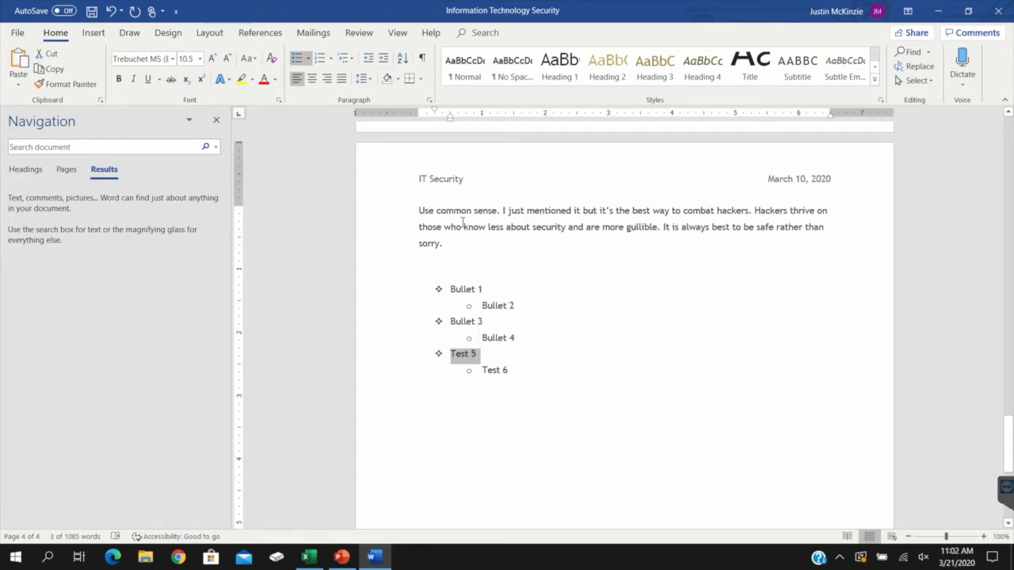
{"action": "left_click_drag", "start_coordinate": [472, 289], "coordinate": [527, 344]}
{"action": "left_click", "coordinate": [534, 347]}
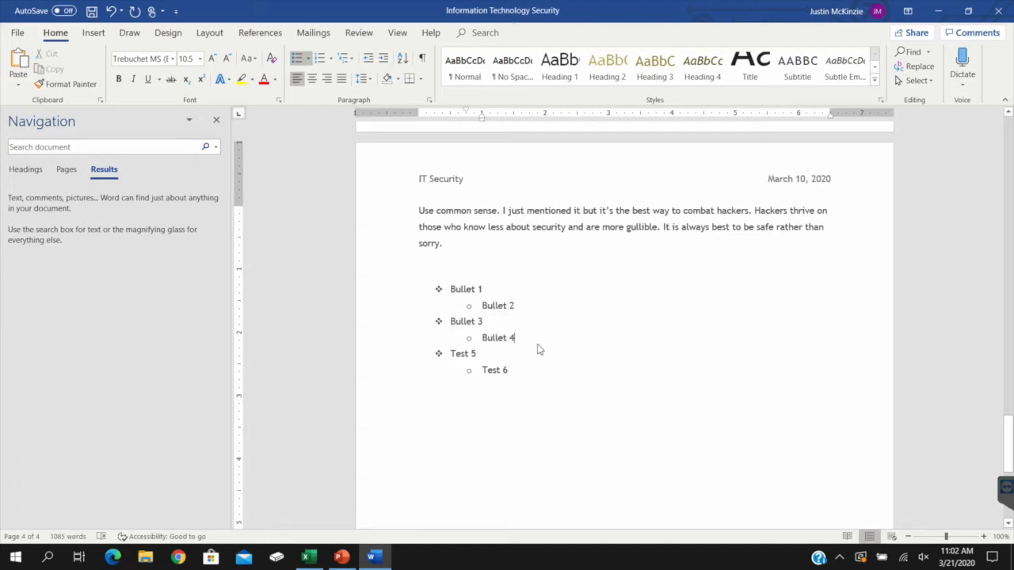
Replace all remaining occurrences of "Bullet" with "TEST", continuing the search from the beginning of the document
{"action": "double_click", "coordinate": [463, 290]}
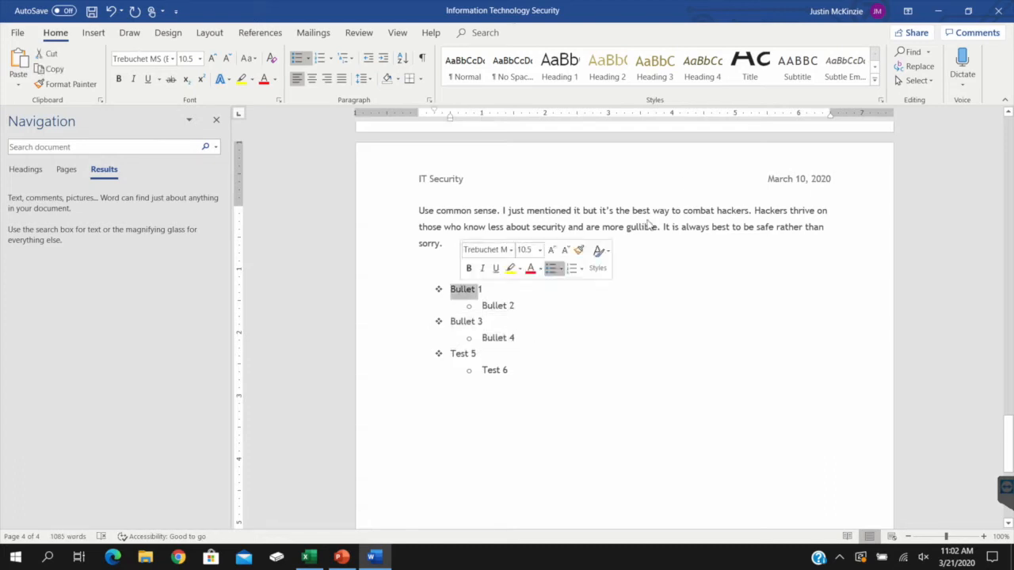
{"action": "left_click", "coordinate": [922, 68]}
{"action": "key", "text": "Tab"}
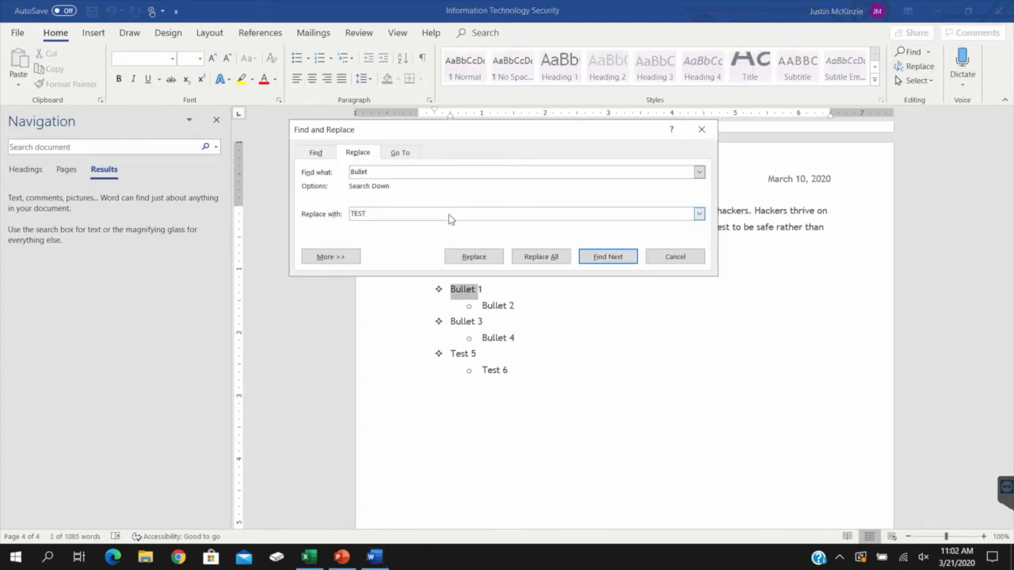
{"action": "left_click", "coordinate": [486, 258]}
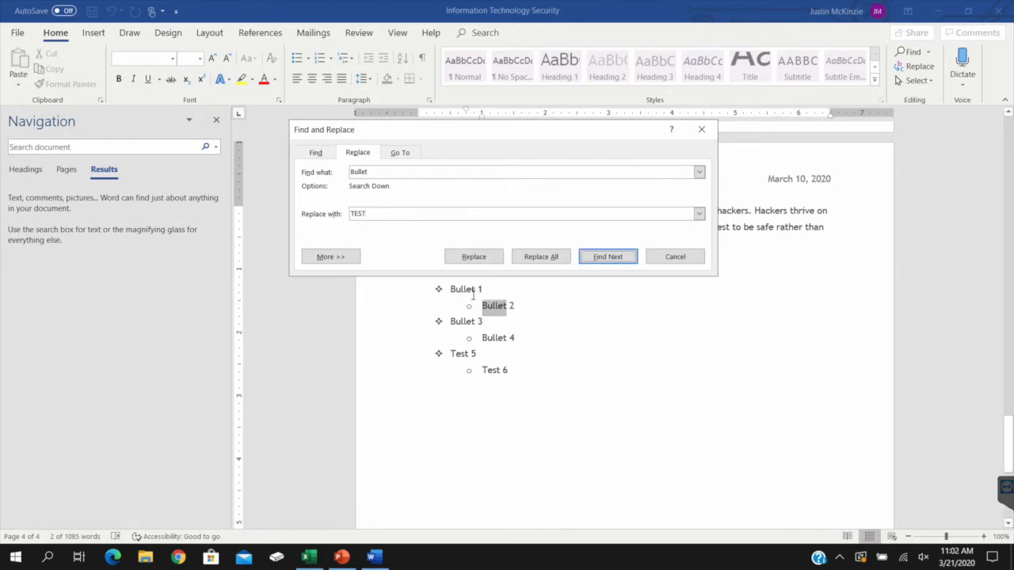
{"action": "left_click", "coordinate": [563, 257]}
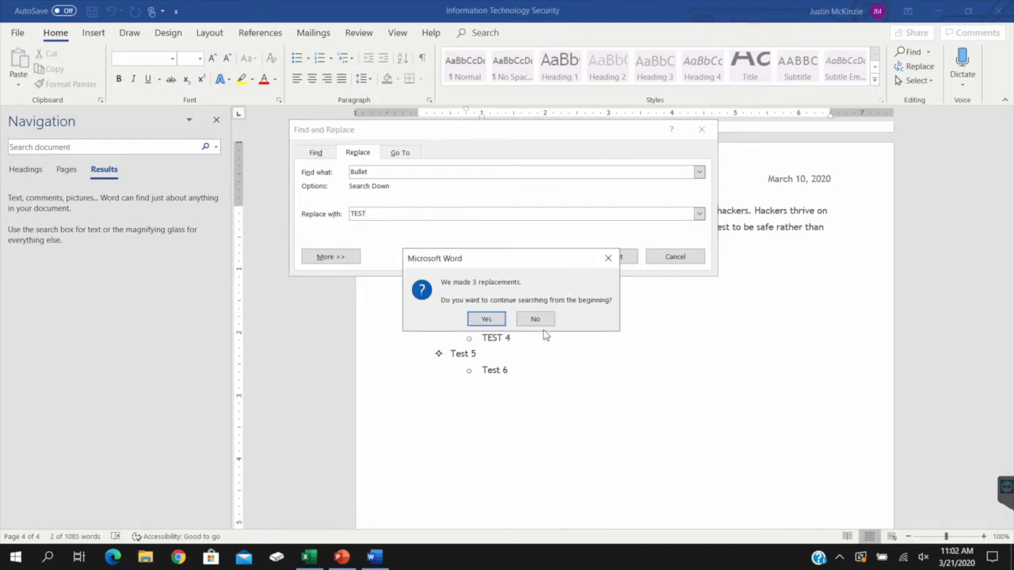
{"action": "left_click", "coordinate": [545, 329]}
{"action": "left_click", "coordinate": [530, 315]}
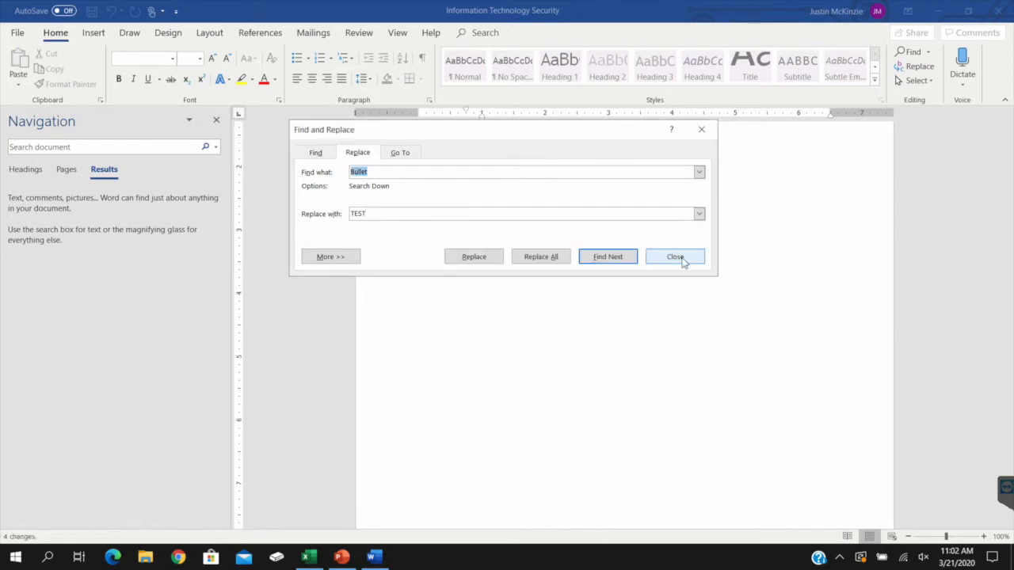
{"action": "left_click", "coordinate": [677, 257]}
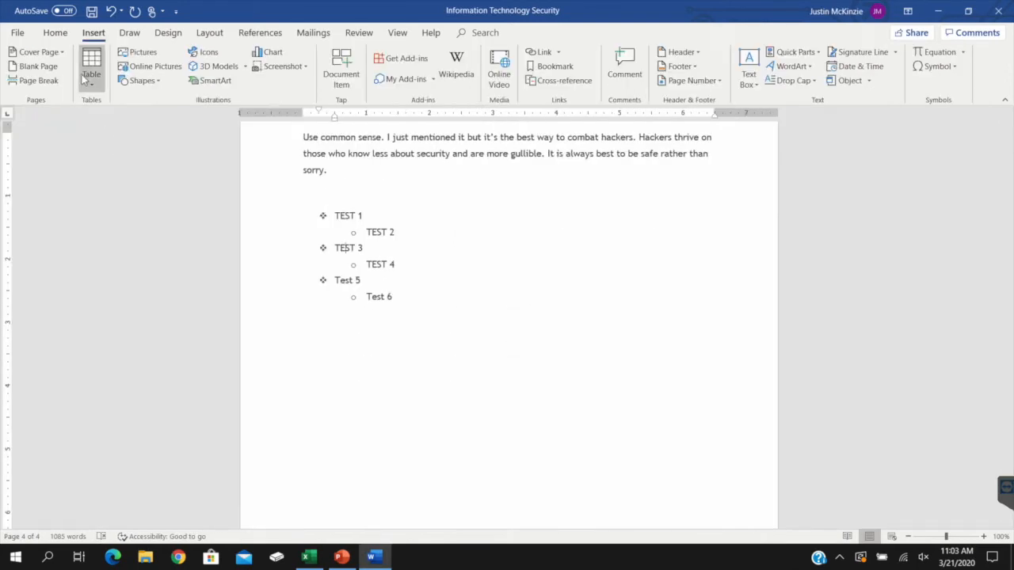
Insert a table with four columns and three rows on the empty line below the bulleted list
{"action": "left_click", "coordinate": [91, 70]}
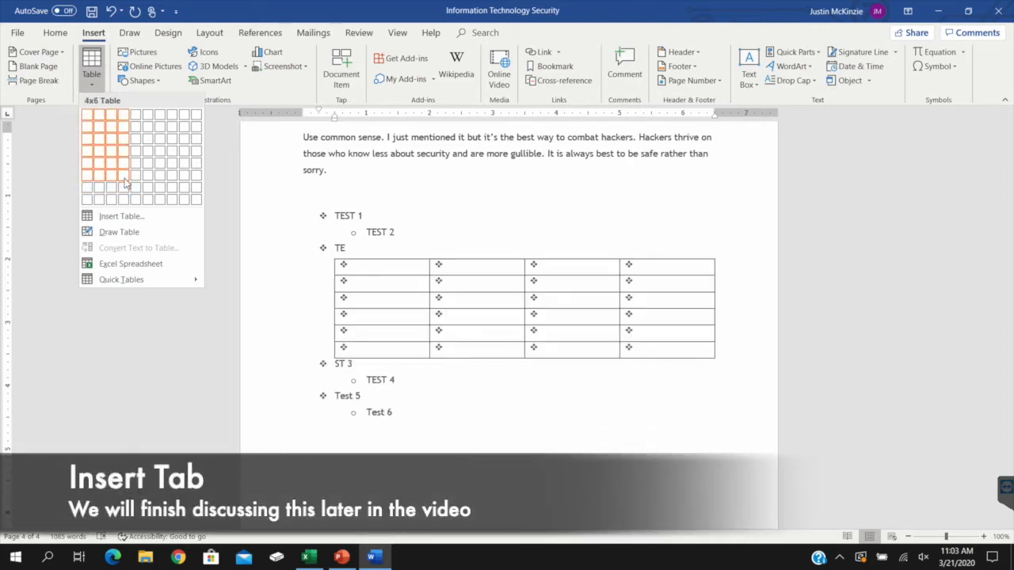
{"action": "left_click", "coordinate": [407, 448]}
{"action": "left_click", "coordinate": [416, 321]}
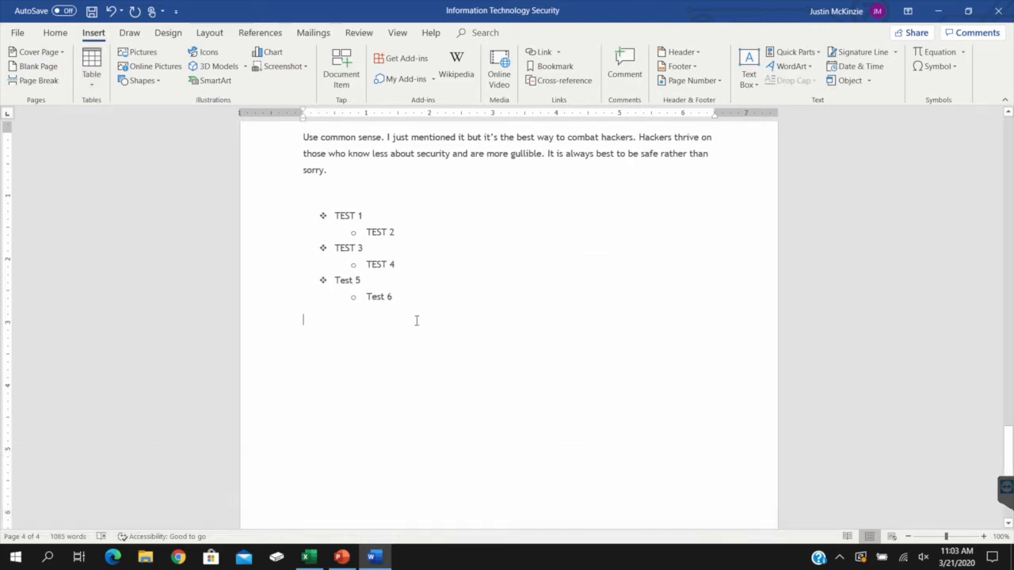
{"action": "left_click", "coordinate": [91, 70]}
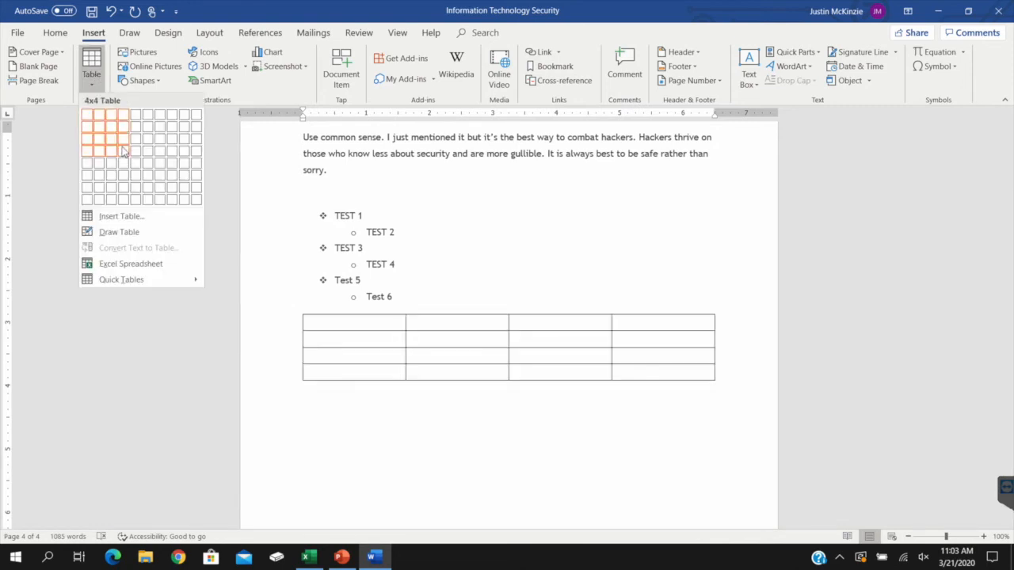
{"action": "left_click", "coordinate": [122, 140]}
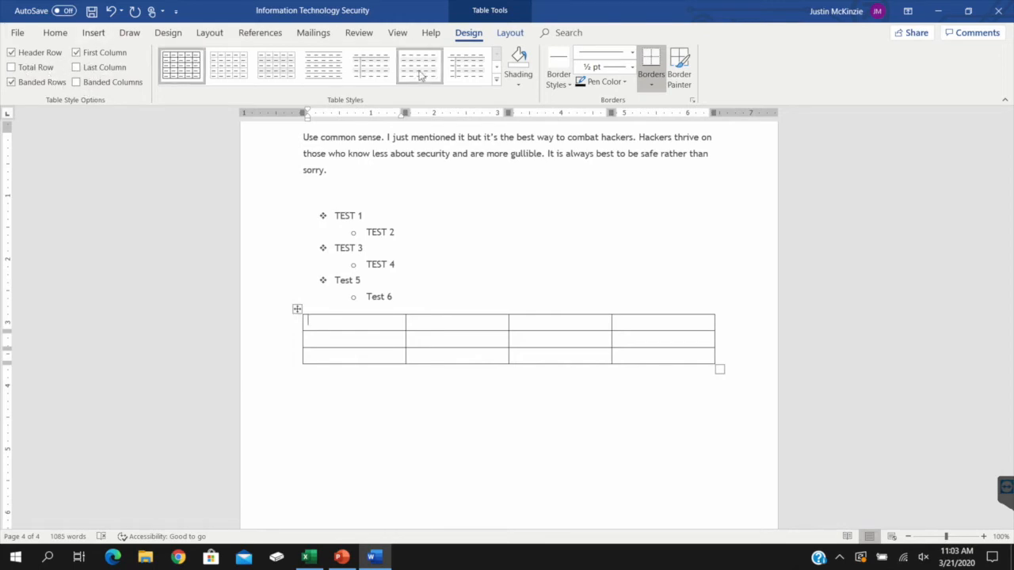
Try a light grey banded style and a green one on the table, and settle on the purple style with a solid header row
{"action": "left_click", "coordinate": [379, 71]}
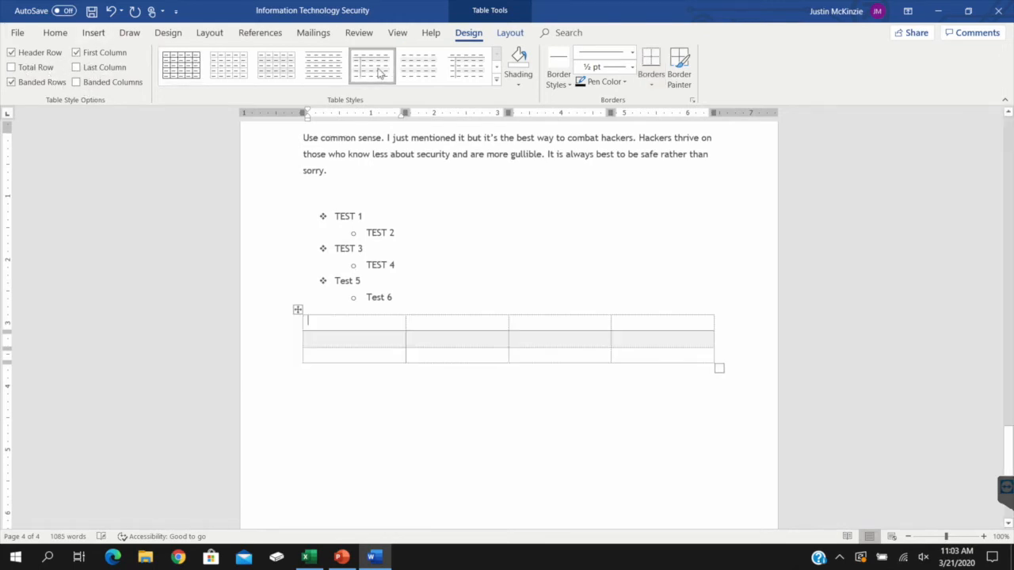
{"action": "left_click", "coordinate": [496, 80]}
{"action": "left_click", "coordinate": [332, 239]}
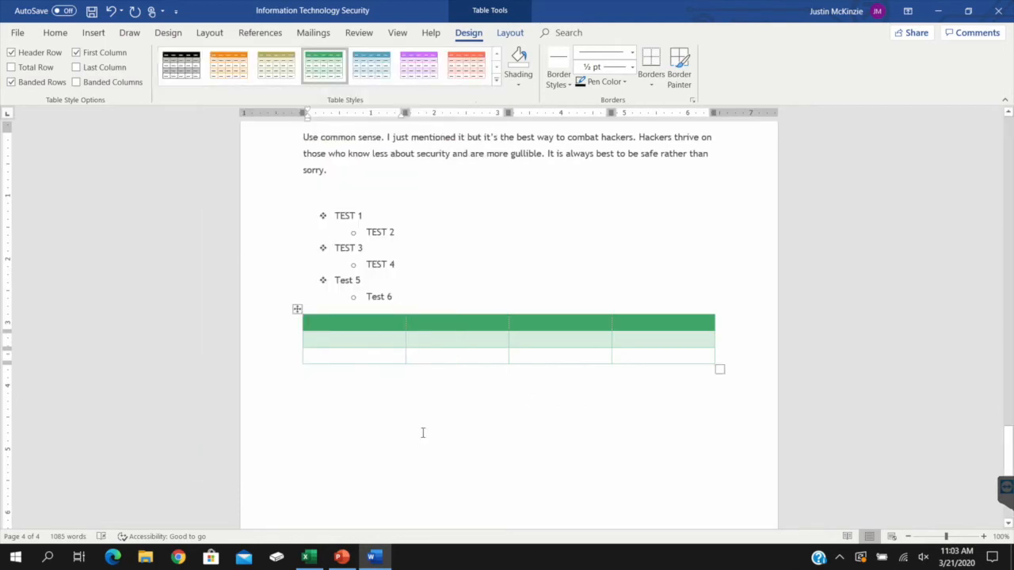
{"action": "left_click", "coordinate": [417, 81]}
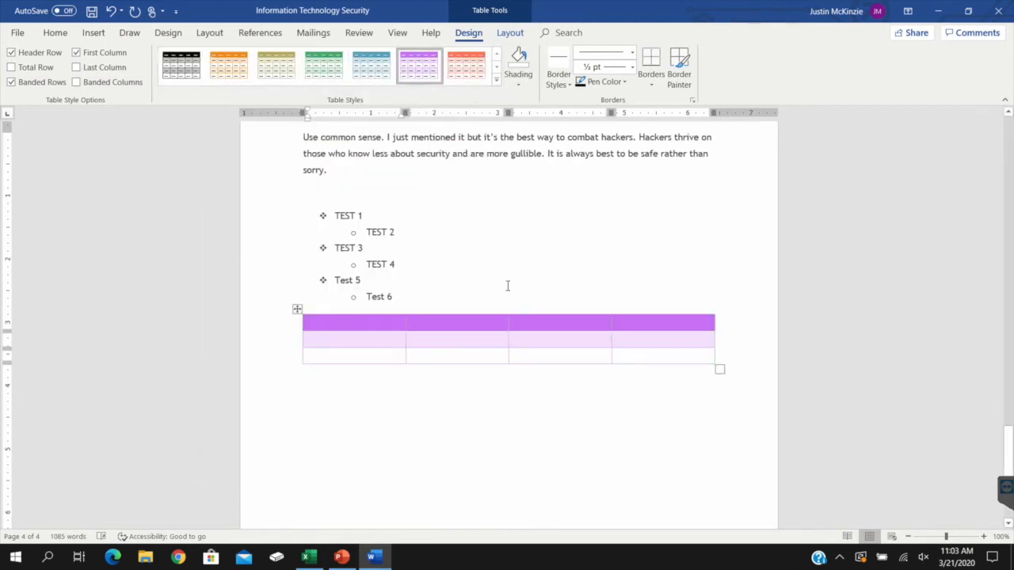
Hide the purple table's gridlines and show them again
{"action": "left_click", "coordinate": [519, 83]}
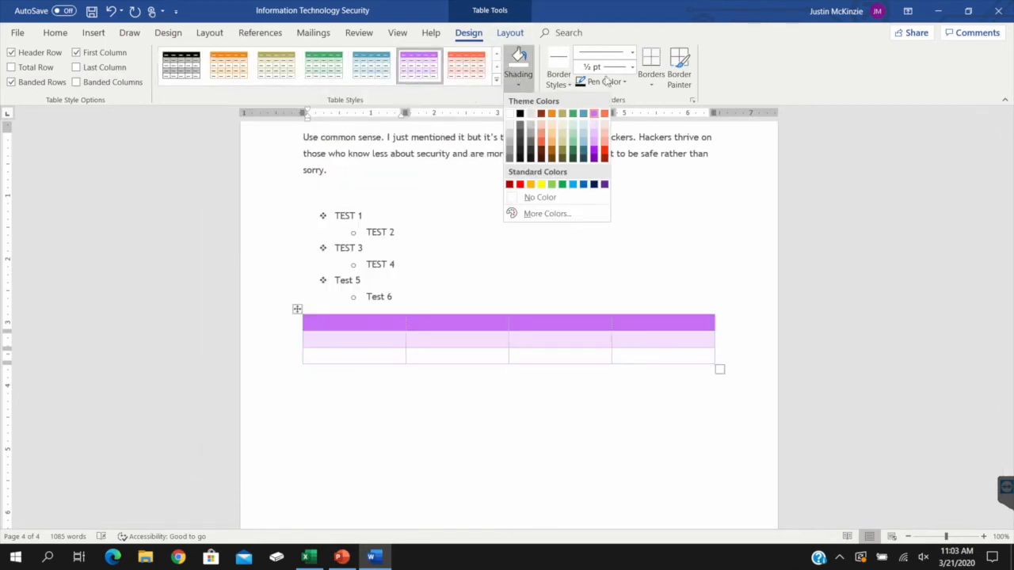
{"action": "left_click", "coordinate": [635, 85]}
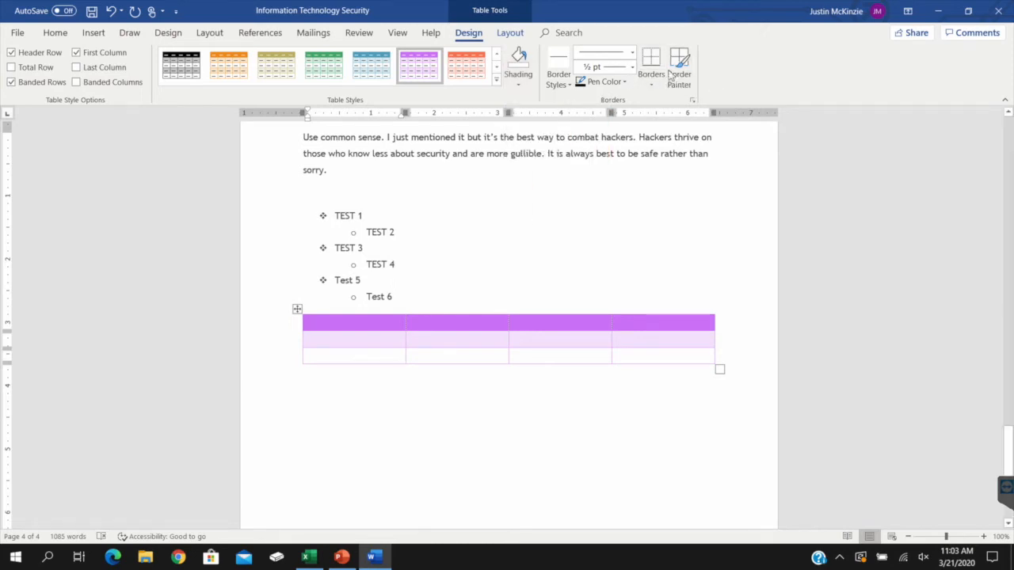
{"action": "left_click", "coordinate": [511, 35]}
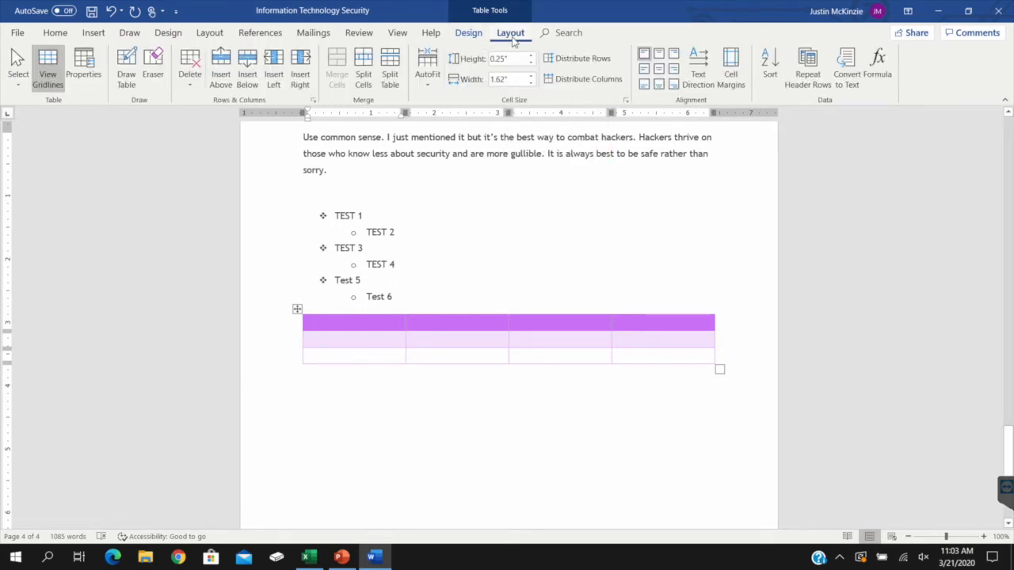
{"action": "left_click", "coordinate": [49, 57]}
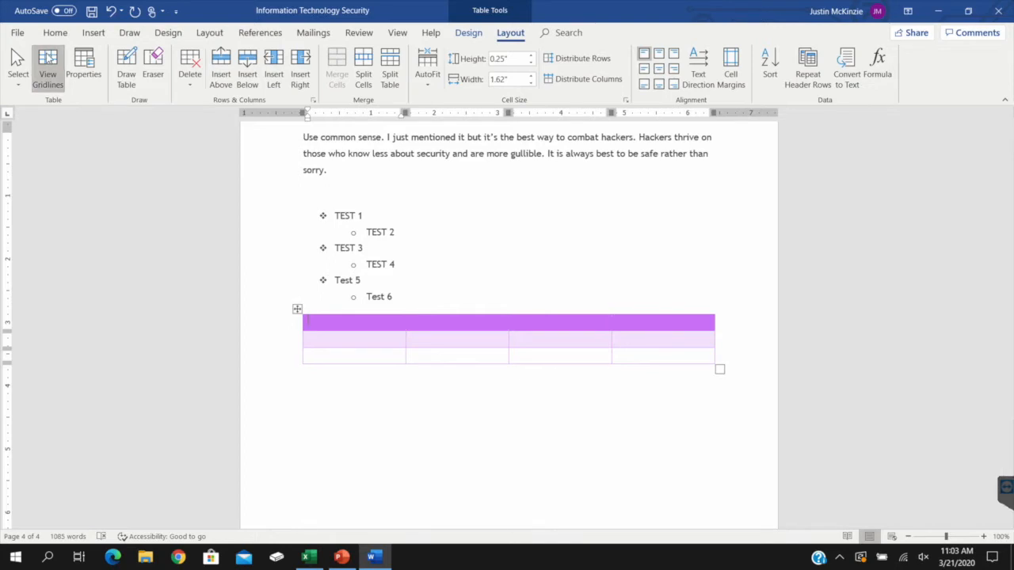
{"action": "left_click", "coordinate": [55, 75]}
Apply the fifth style in the Plain Tables group, with light grey banding, to the table
{"action": "left_click", "coordinate": [469, 34]}
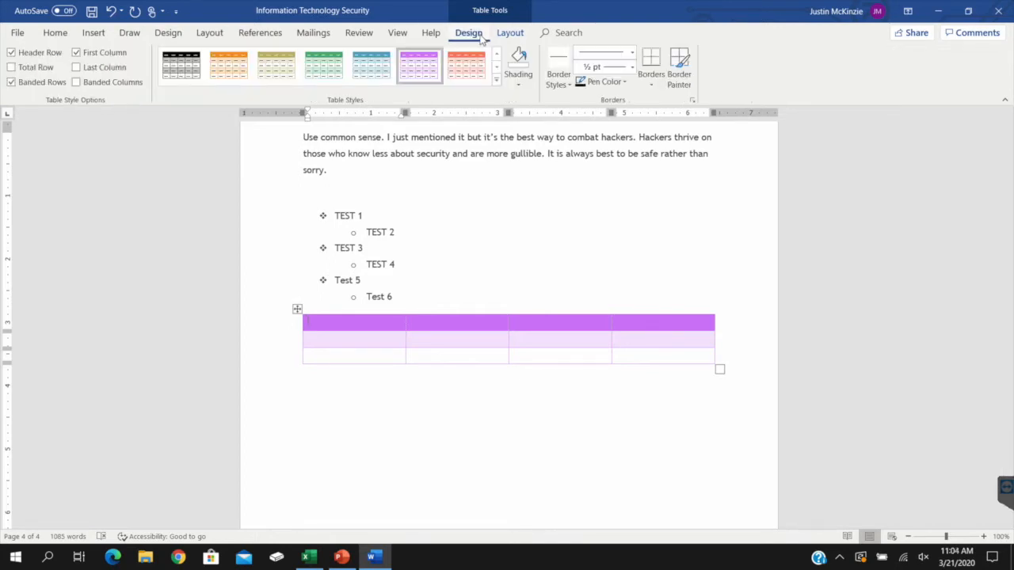
{"action": "left_click", "coordinate": [496, 80]}
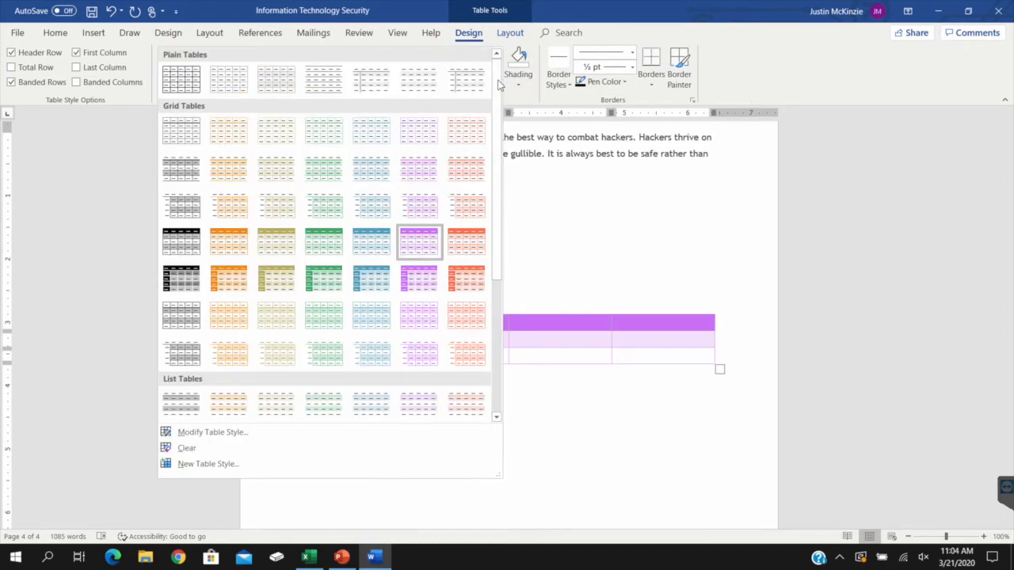
{"action": "left_click", "coordinate": [373, 88]}
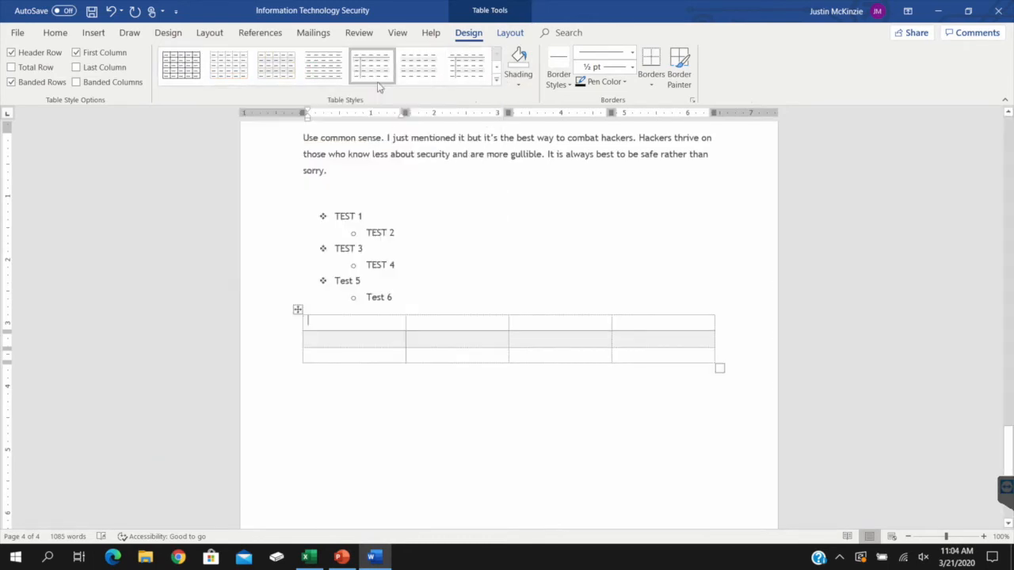
Turn the plain-styled table's gridlines off and back on
{"action": "left_click", "coordinate": [503, 36]}
{"action": "left_click", "coordinate": [47, 67]}
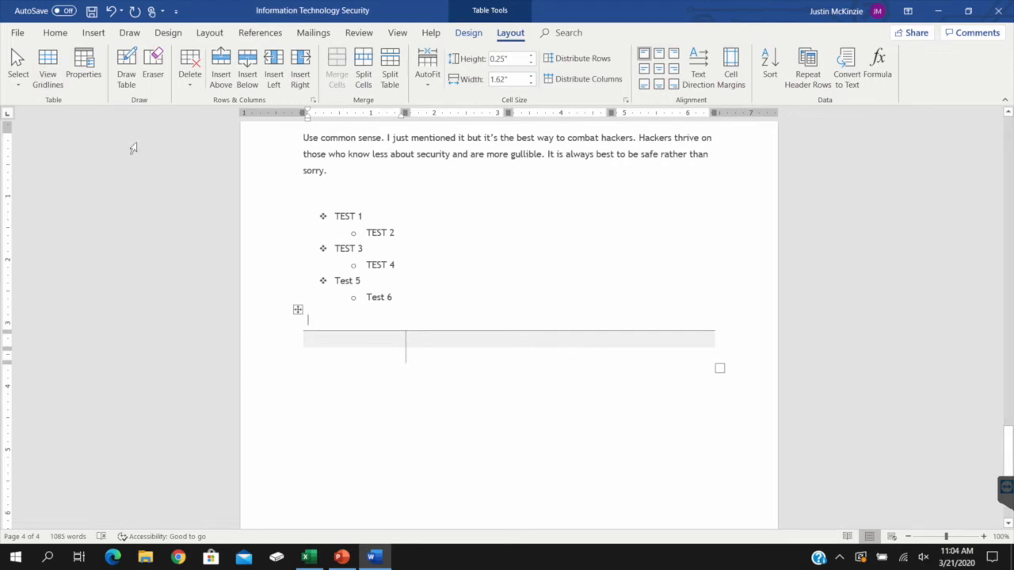
{"action": "left_click", "coordinate": [47, 67]}
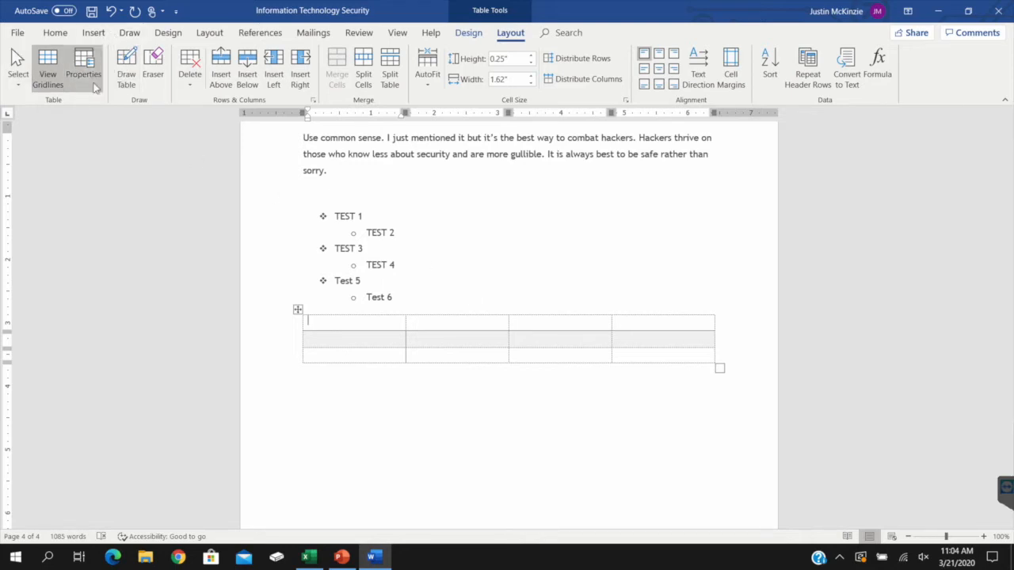
{"action": "left_click", "coordinate": [18, 73]}
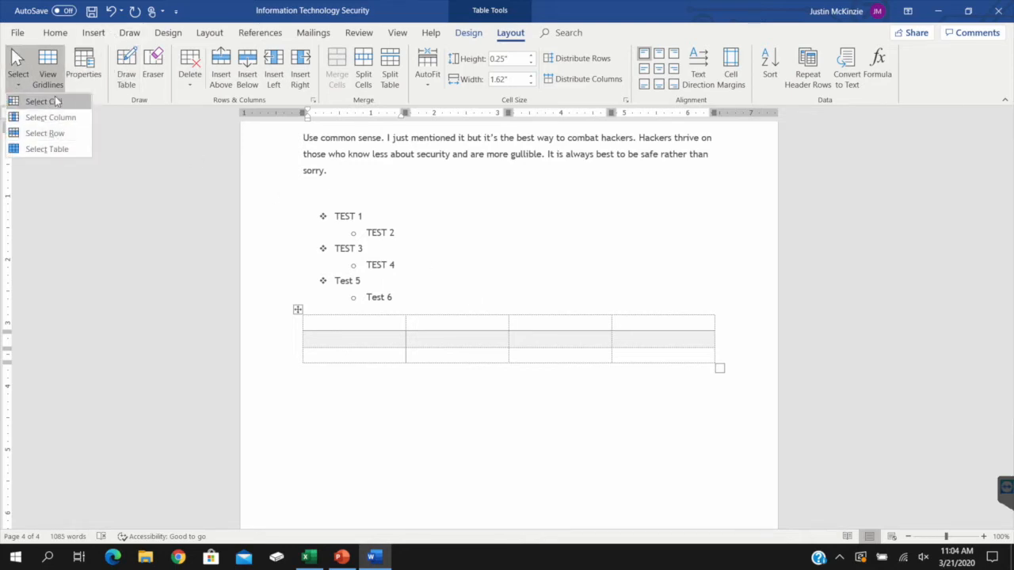
{"action": "left_click", "coordinate": [148, 89]}
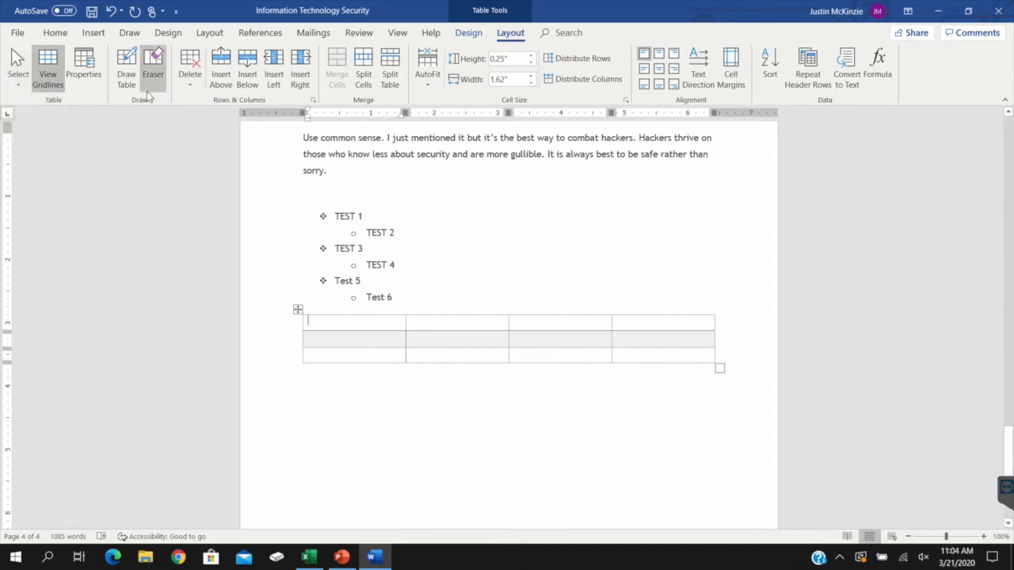
{"action": "left_click", "coordinate": [192, 83]}
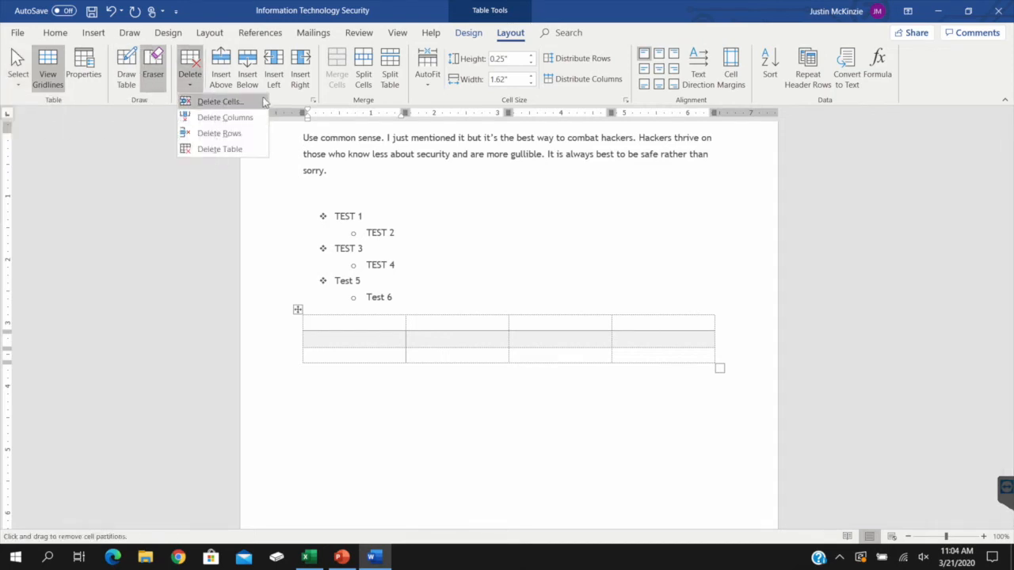
Insert a row above the table's first row and another just below it, plus four columns at the left side of the table
{"action": "left_click", "coordinate": [222, 76]}
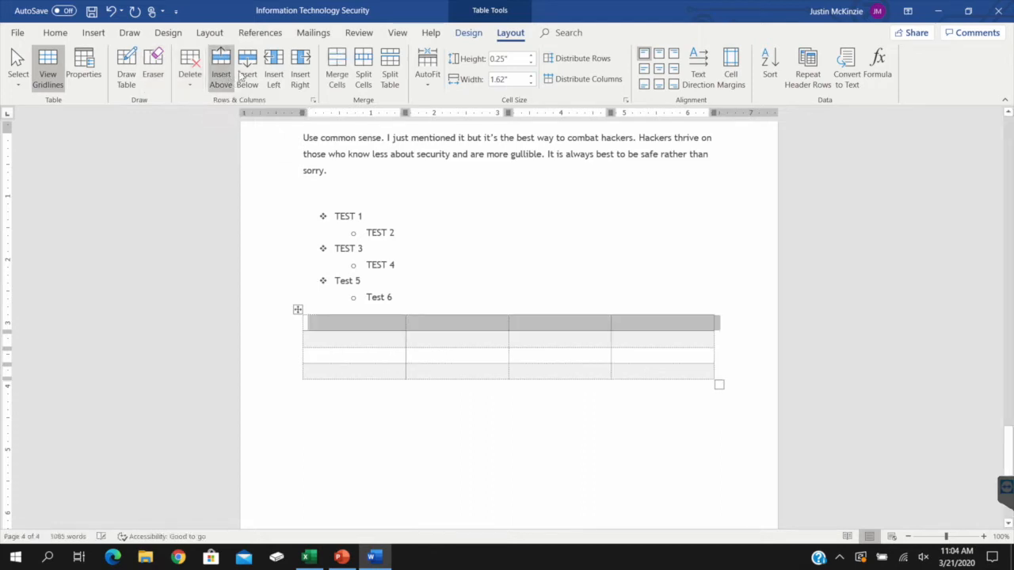
{"action": "left_click", "coordinate": [248, 75]}
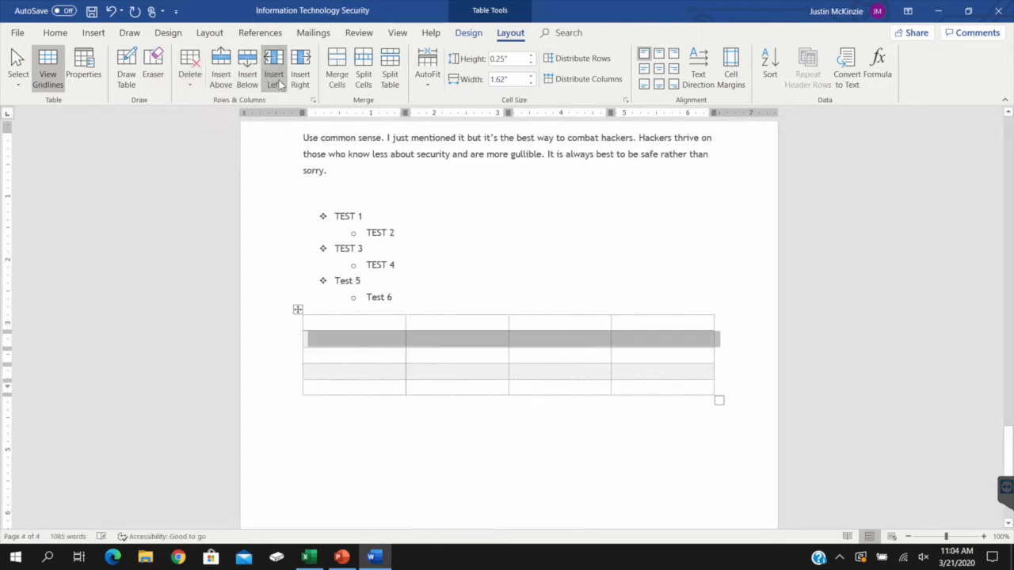
{"action": "left_click", "coordinate": [277, 83]}
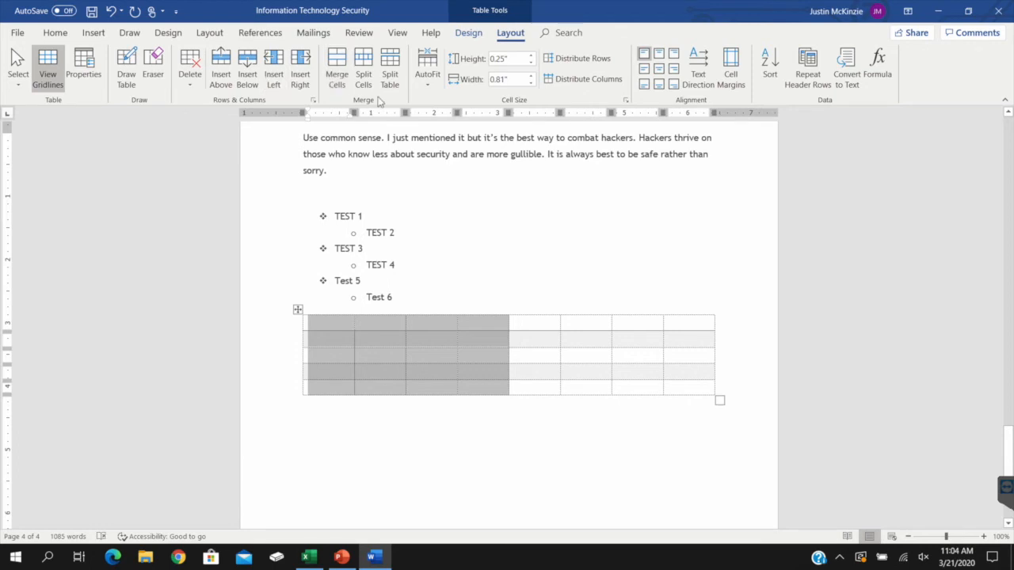
{"action": "left_click", "coordinate": [491, 468]}
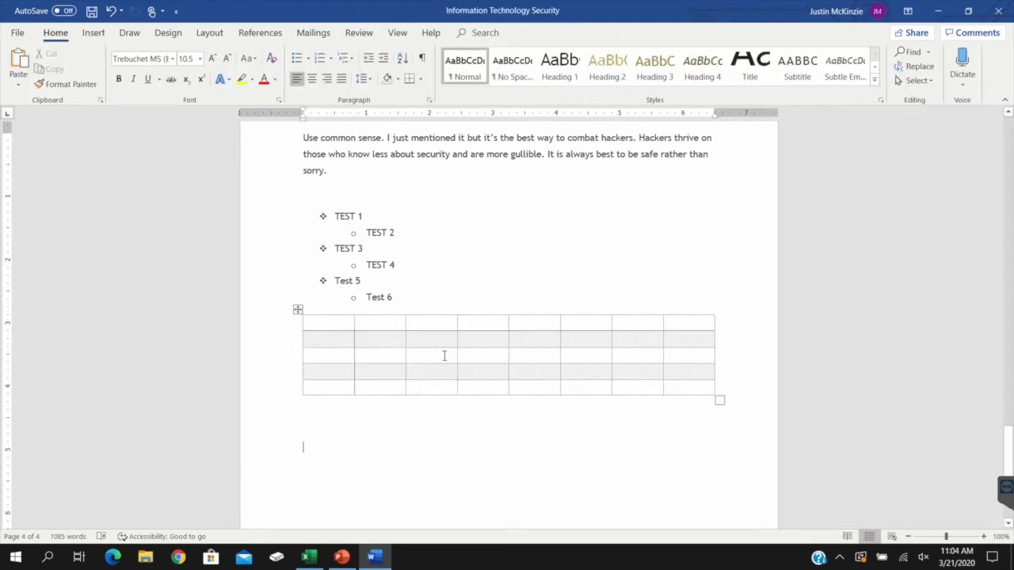
Merge the second and third cells of the table's second row, and the fourth through seventh cells of its third row
{"action": "left_click_drag", "start_coordinate": [388, 337], "coordinate": [409, 336]}
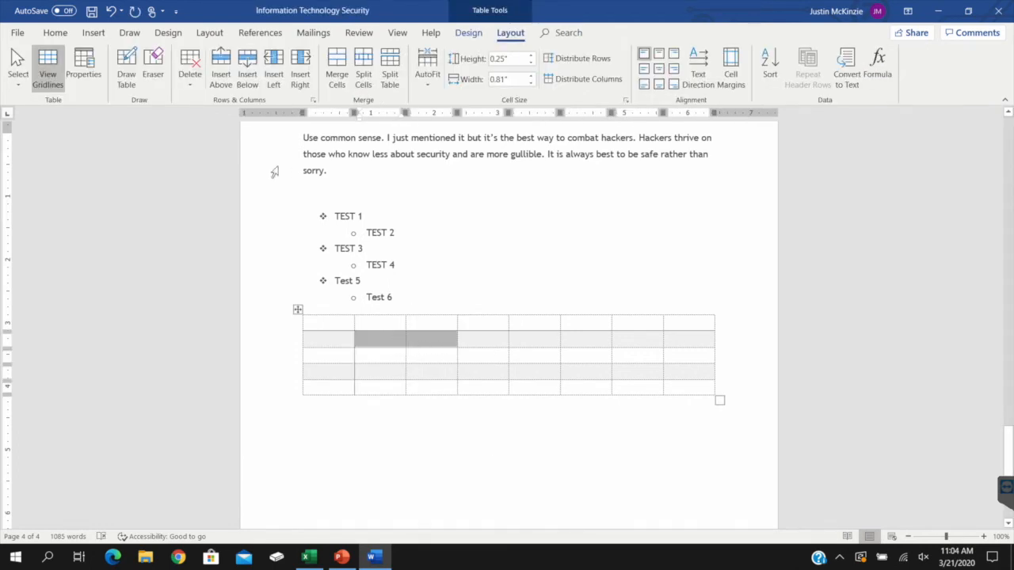
{"action": "left_click", "coordinate": [336, 70]}
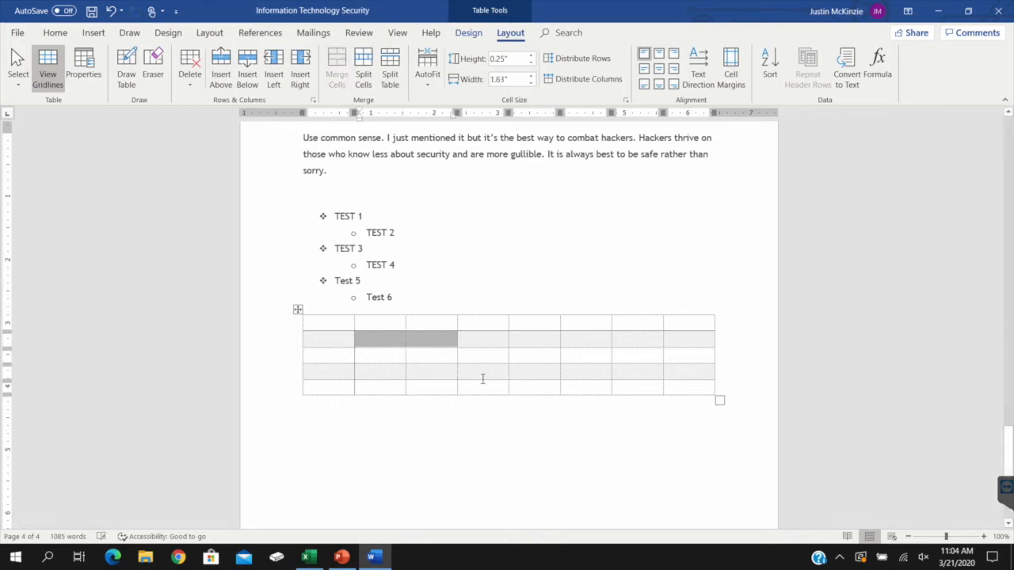
{"action": "left_click_drag", "start_coordinate": [482, 359], "coordinate": [638, 357]}
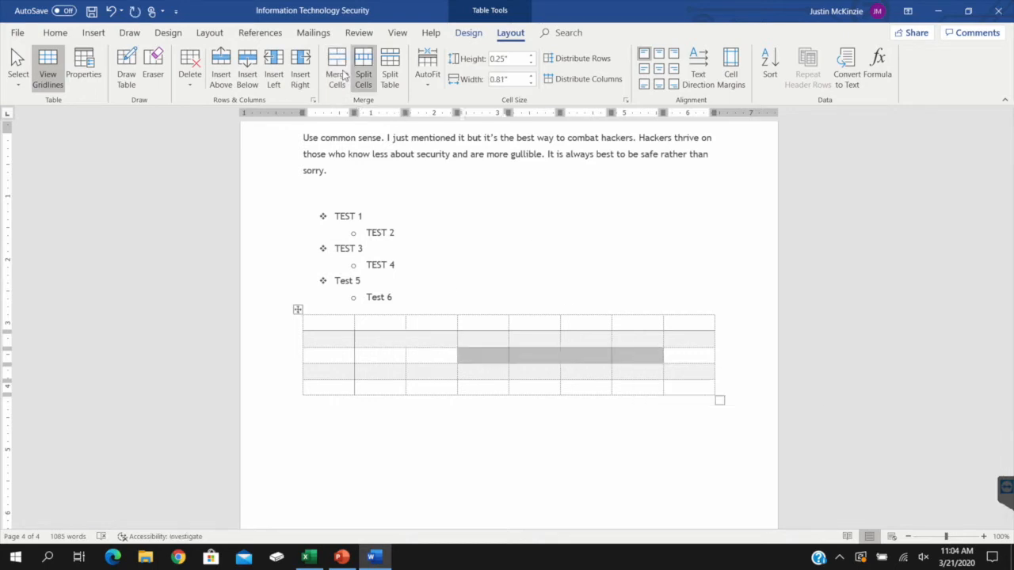
{"action": "left_click", "coordinate": [343, 74]}
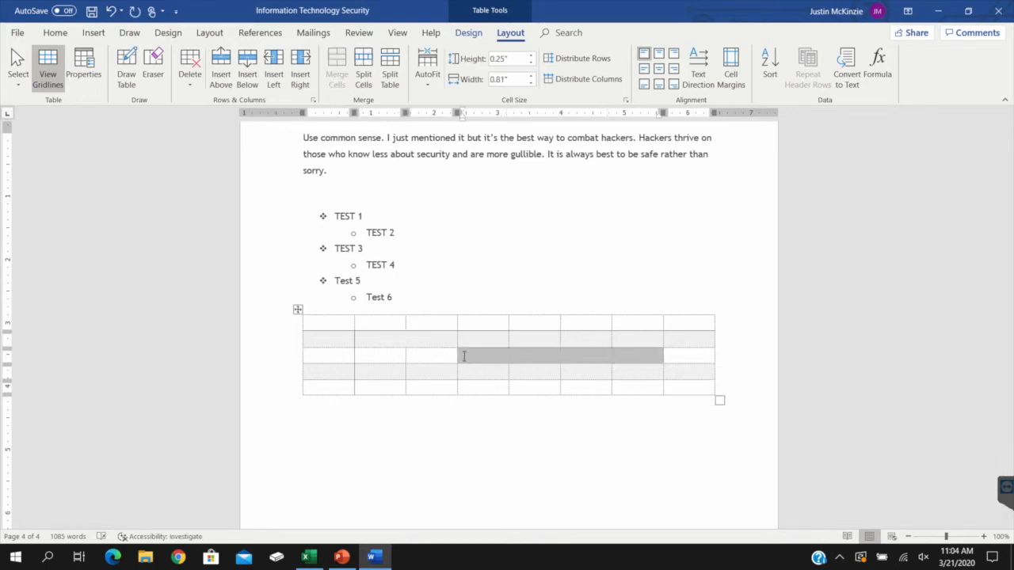
Split the wide merged cell in the table's third row into two columns and one row
{"action": "left_click", "coordinate": [636, 356]}
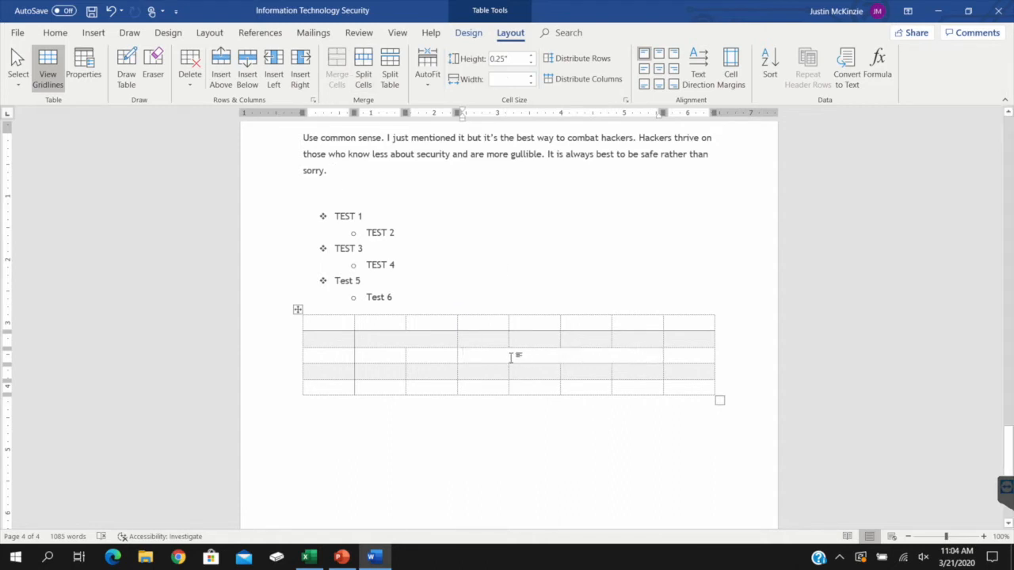
{"action": "left_click", "coordinate": [364, 66]}
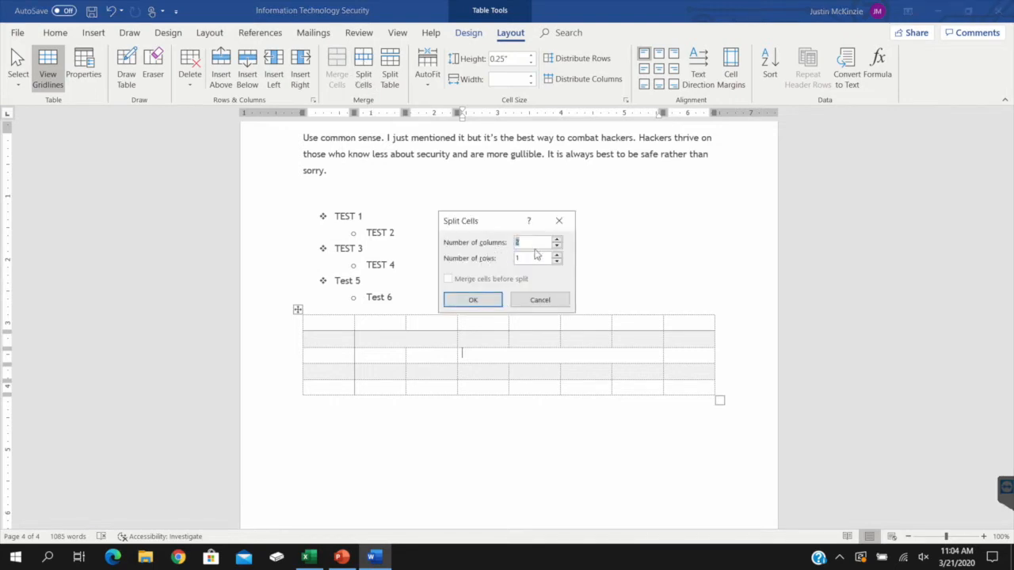
{"action": "left_click", "coordinate": [486, 299]}
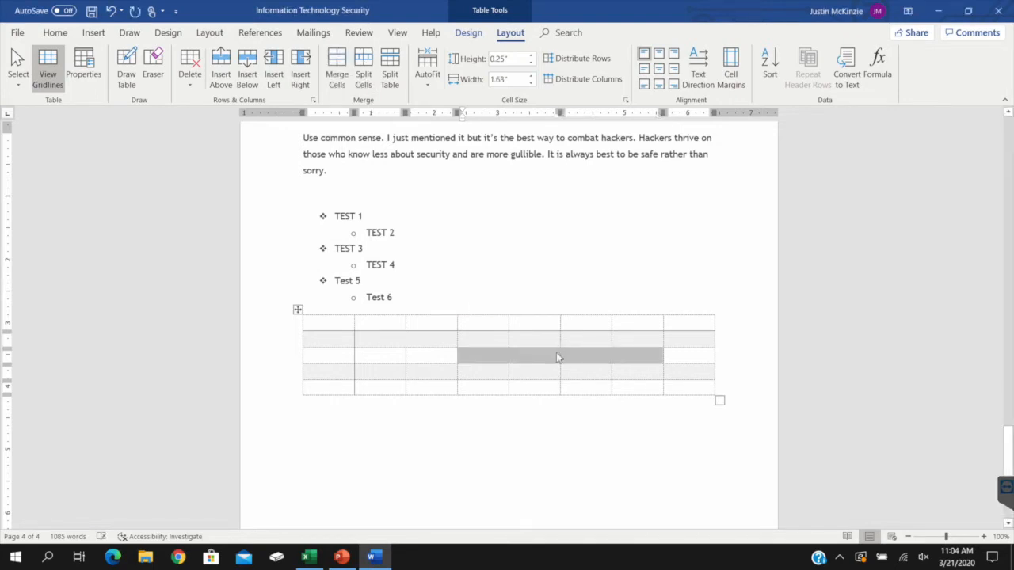
{"action": "key", "text": "Left"}
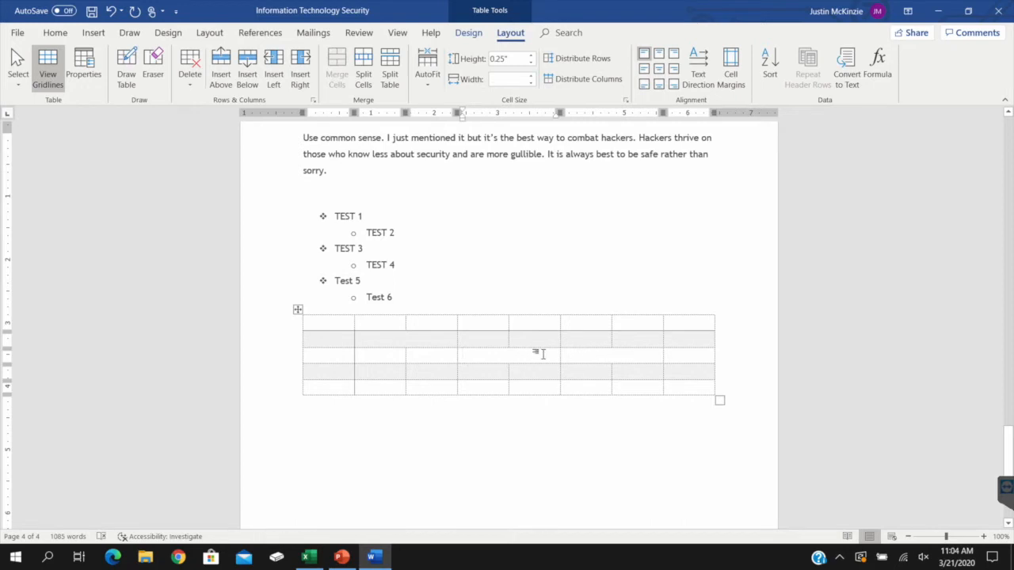
Split the fifth cell of the table's first row into three columns
{"action": "left_click", "coordinate": [592, 353]}
{"action": "left_click", "coordinate": [565, 317]}
{"action": "left_click", "coordinate": [361, 67]}
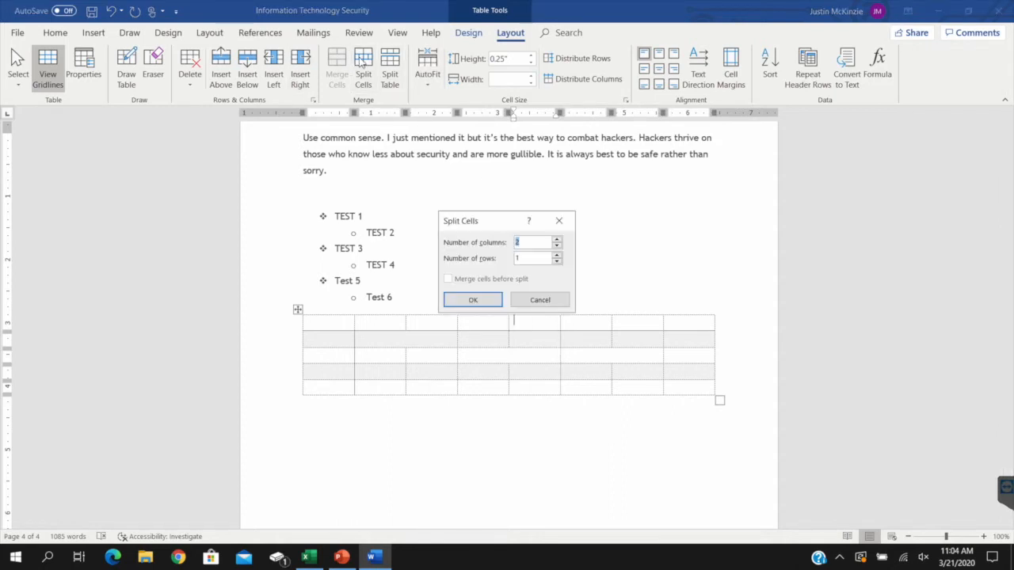
{"action": "left_click", "coordinate": [473, 299]}
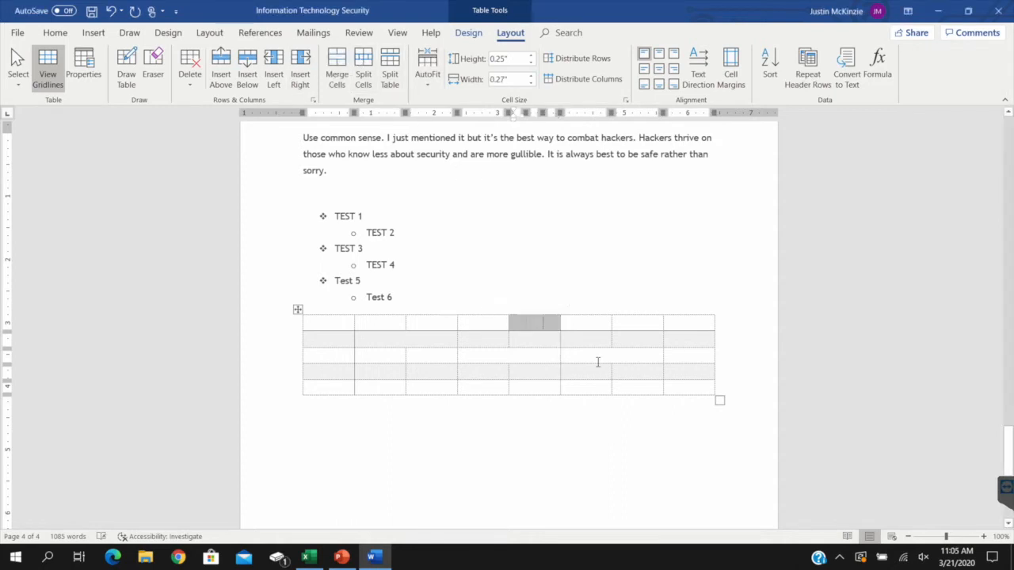
{"action": "left_click", "coordinate": [533, 323]}
{"action": "left_click", "coordinate": [545, 325]}
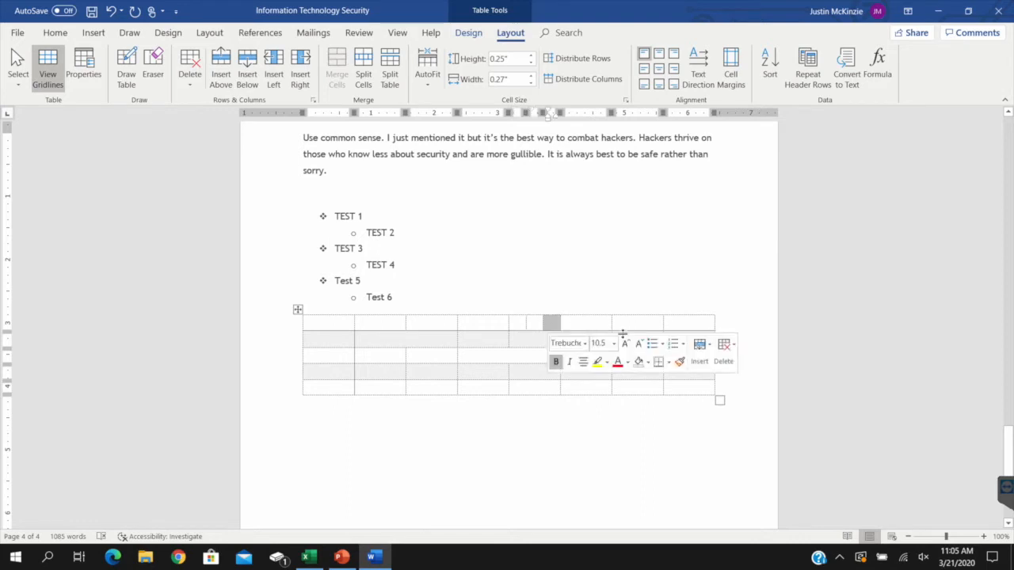
{"action": "left_click", "coordinate": [429, 67]}
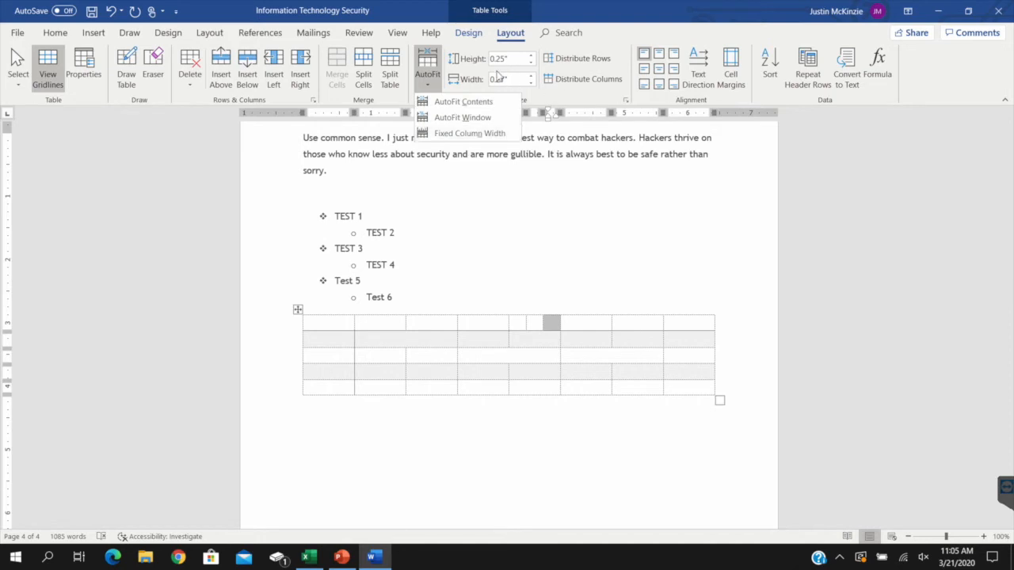
{"action": "left_click", "coordinate": [562, 95]}
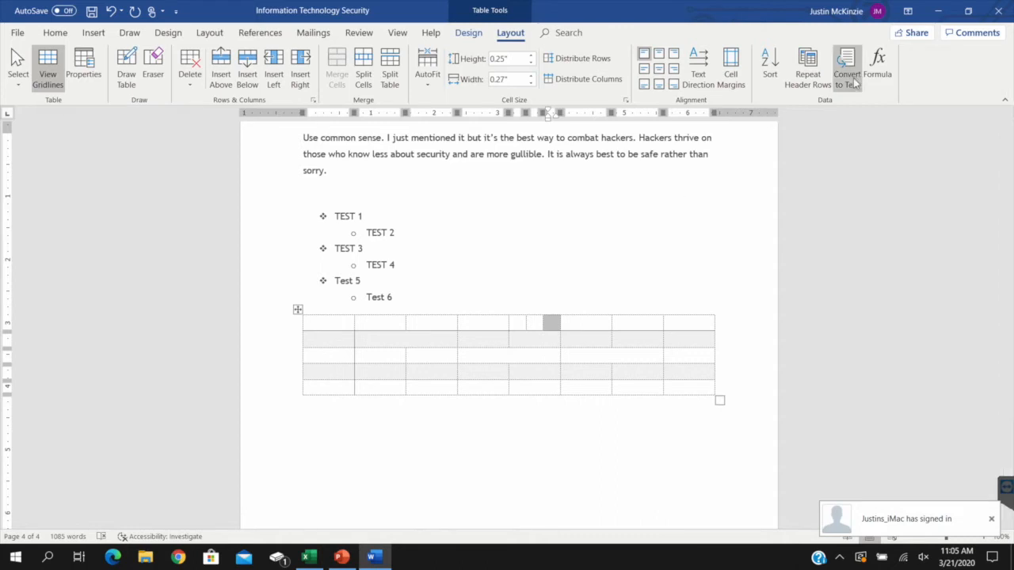
Add three lines reading "Test, test2, test3" below the table
{"action": "left_click", "coordinate": [428, 313]}
{"action": "left_click", "coordinate": [308, 325]}
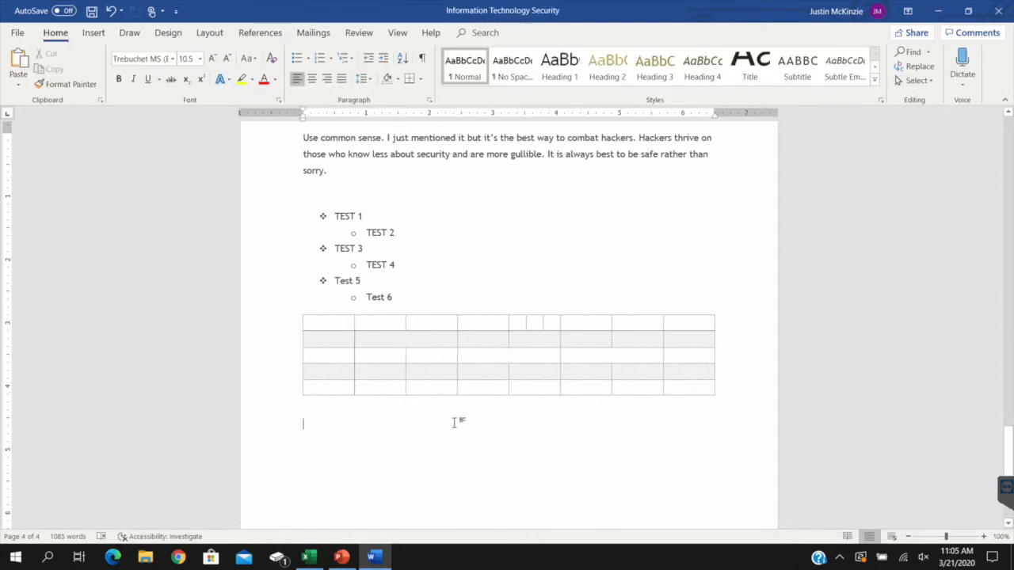
{"action": "type", "text": "Test, test2, test3 Test, test2, test3 Test, test2, test3"}
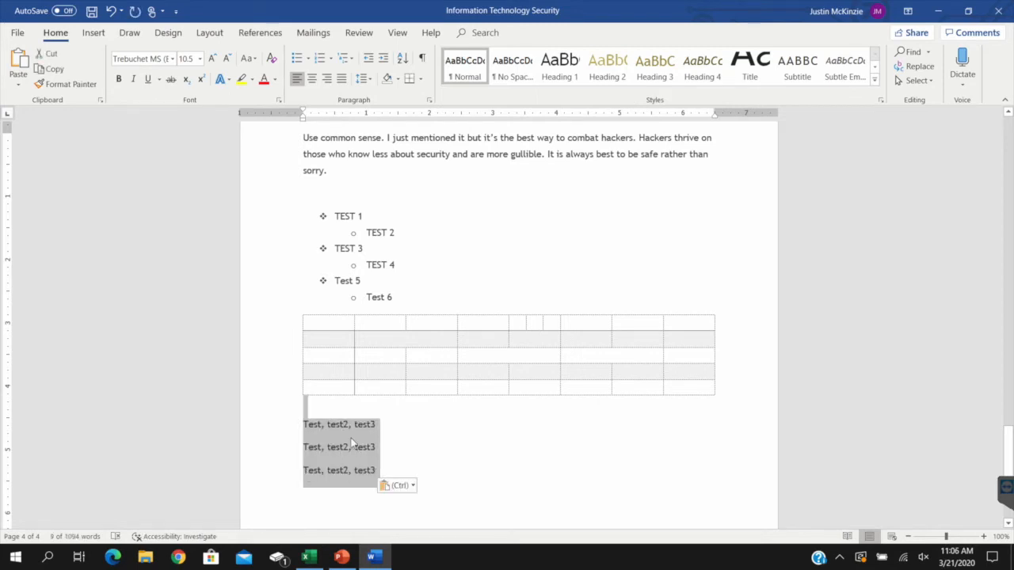
Convert the three "Test, test2, test3" lines into a table, separating the text at commas
{"action": "left_click", "coordinate": [93, 32]}
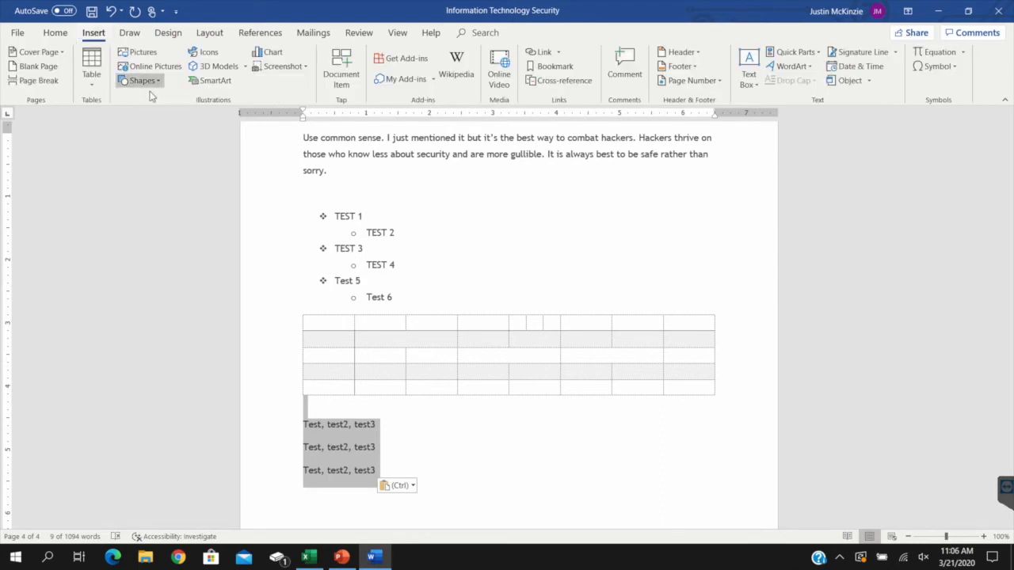
{"action": "left_click", "coordinate": [93, 85]}
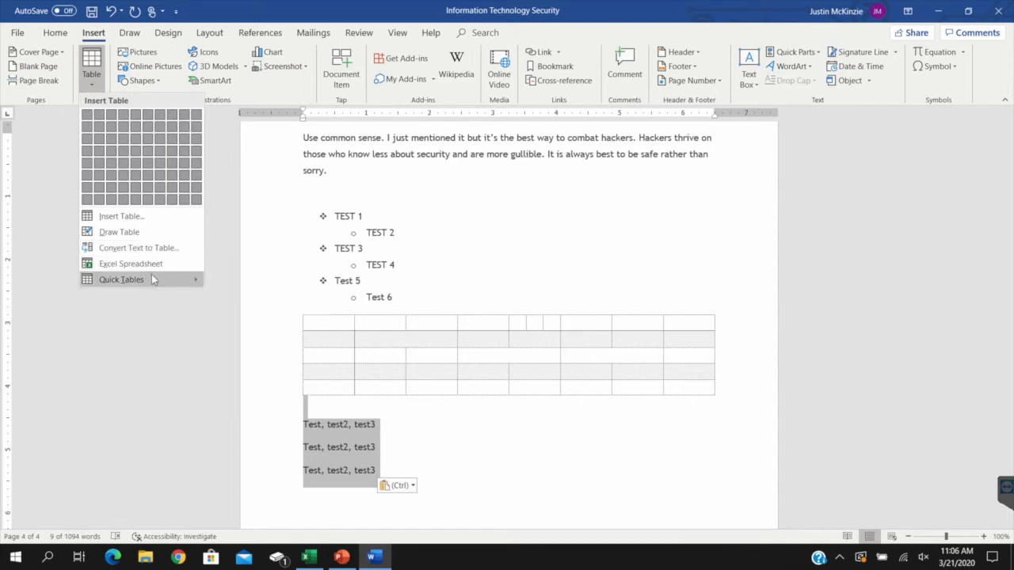
{"action": "mouse_move", "coordinate": [150, 278]}
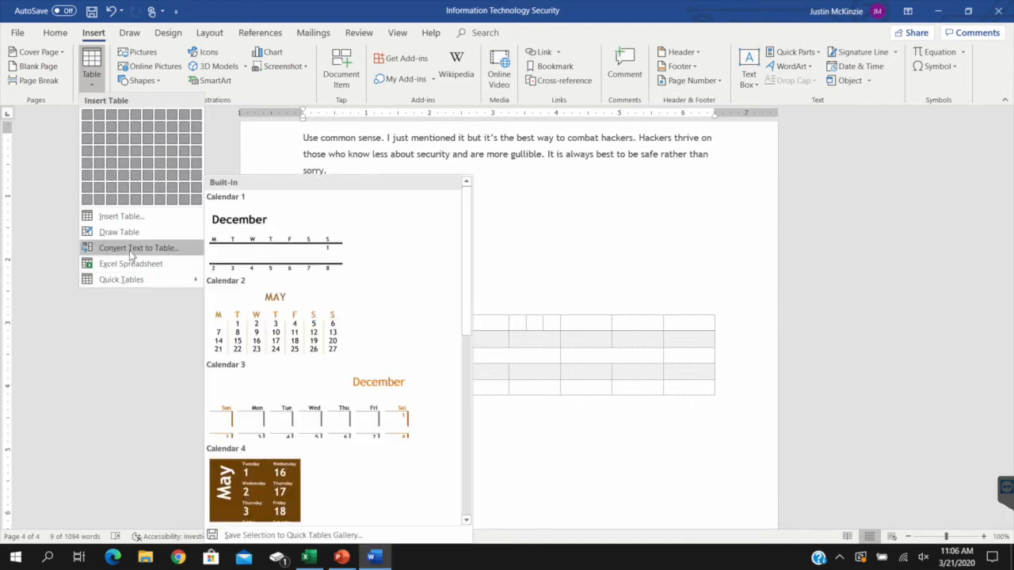
{"action": "left_click", "coordinate": [130, 249]}
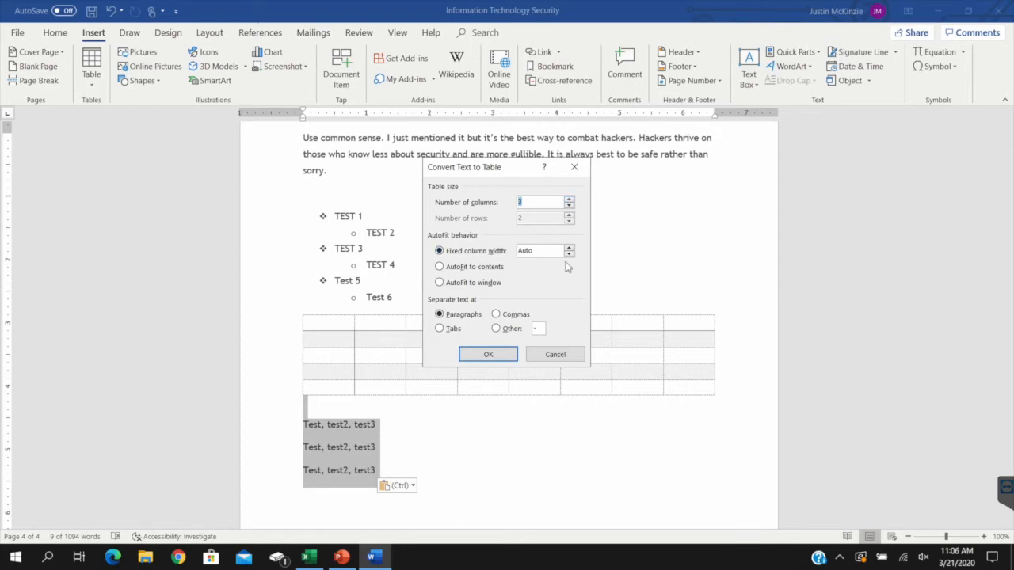
{"action": "left_click", "coordinate": [496, 316]}
{"action": "left_click", "coordinate": [485, 354]}
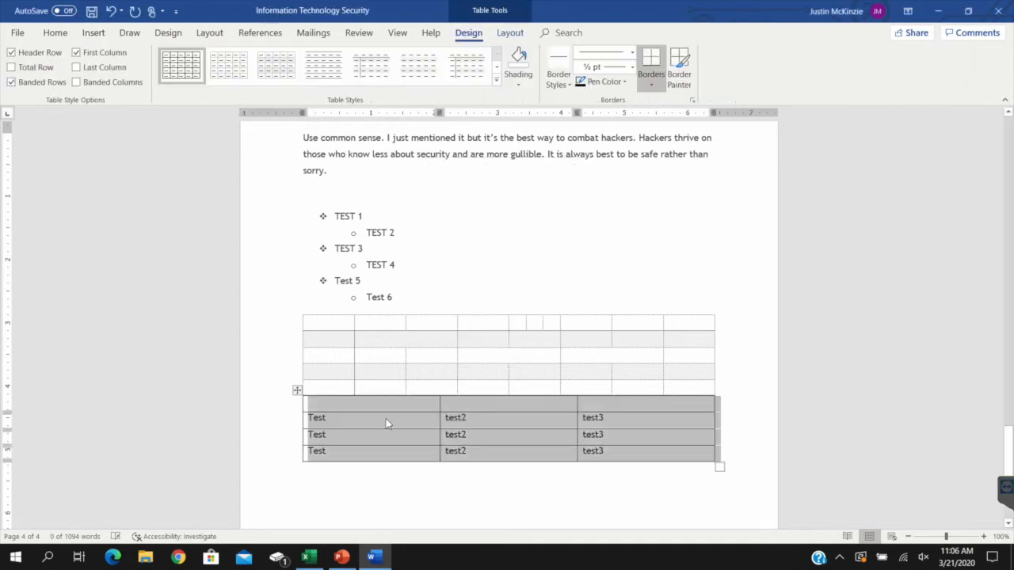
Convert the Test/test2/test3 table back to text, separating the entries with the custom character "-"
{"action": "left_click", "coordinate": [363, 408]}
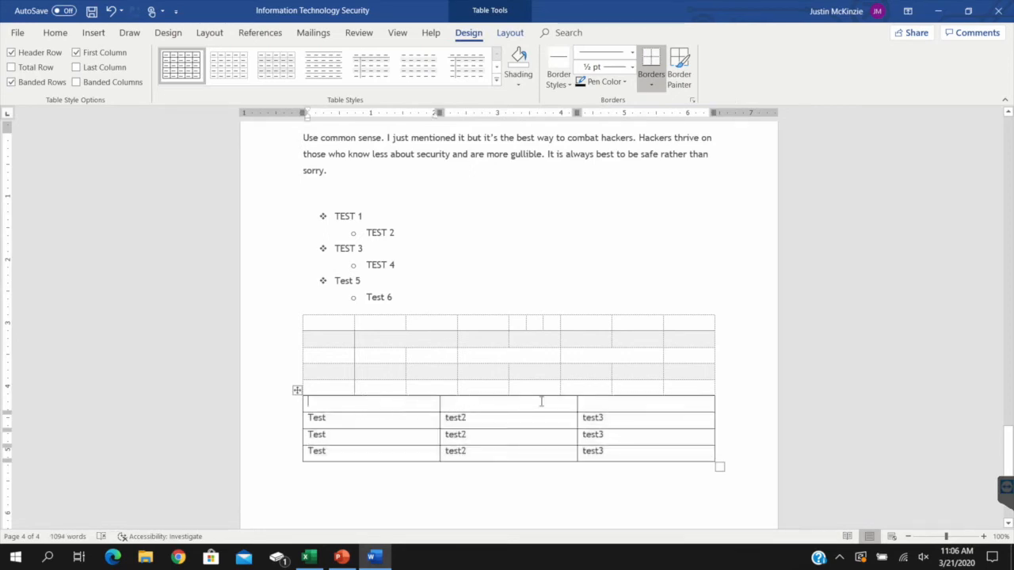
{"action": "left_click_drag", "start_coordinate": [394, 418], "coordinate": [609, 437]}
{"action": "left_click", "coordinate": [412, 419]}
{"action": "left_click_drag", "start_coordinate": [415, 418], "coordinate": [374, 441]}
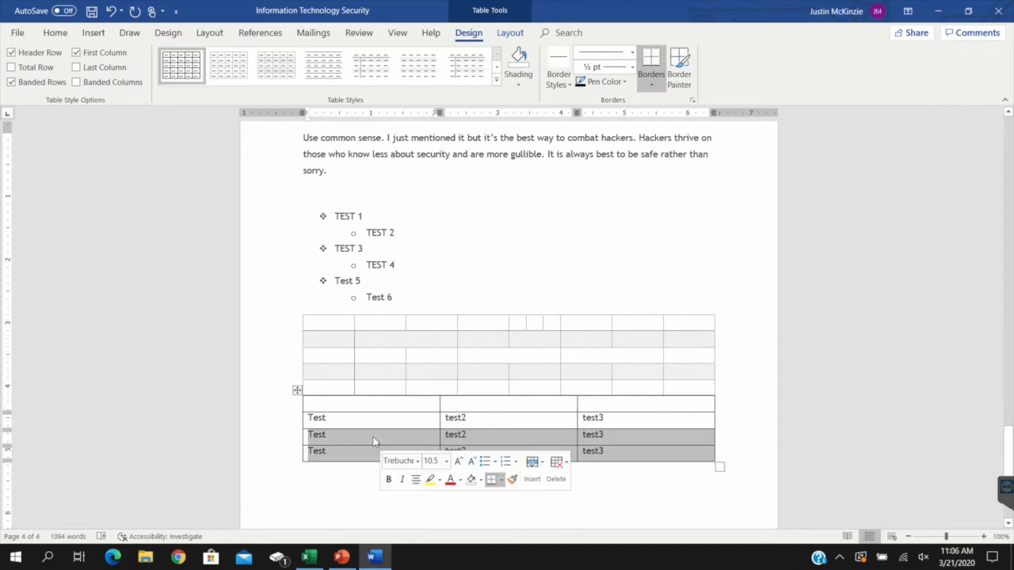
{"action": "left_click", "coordinate": [363, 419]}
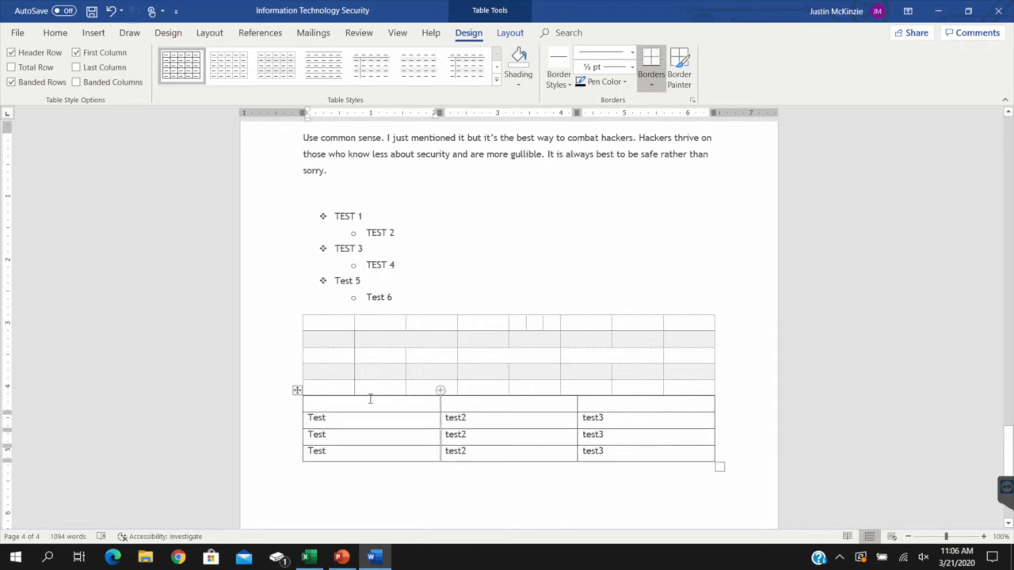
{"action": "left_click", "coordinate": [510, 33]}
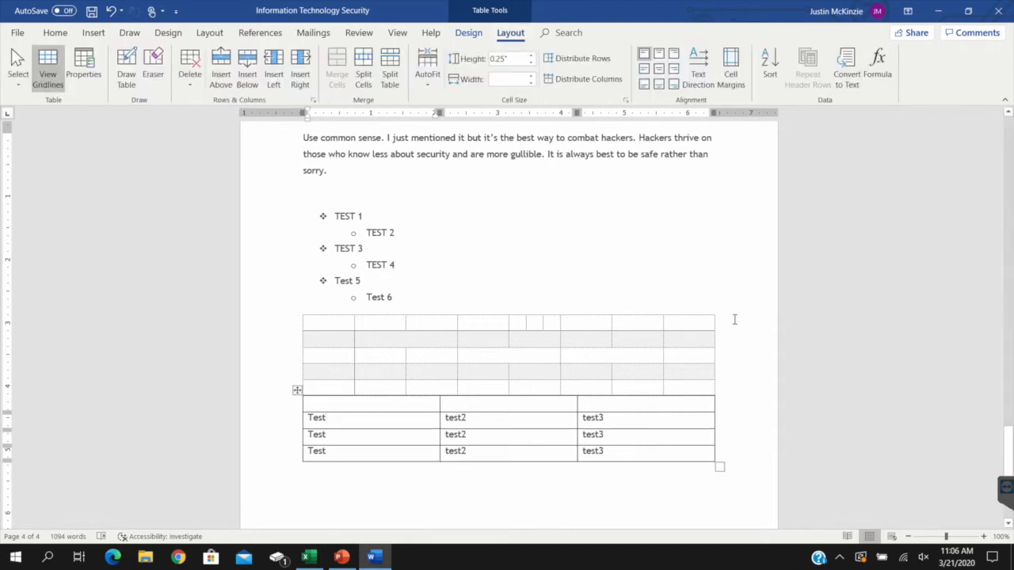
{"action": "left_click", "coordinate": [847, 69]}
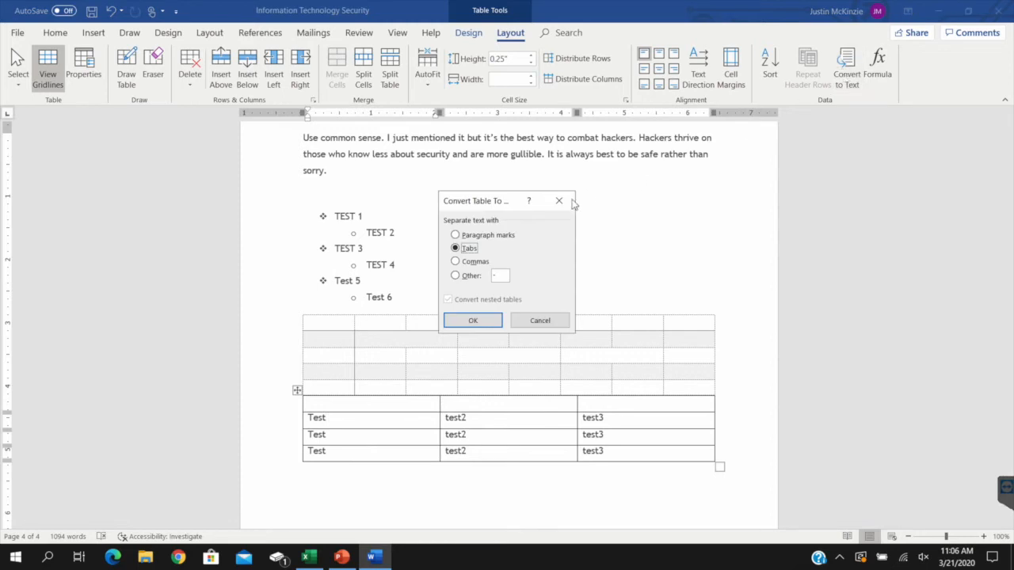
{"action": "left_click", "coordinate": [456, 261]}
{"action": "left_click", "coordinate": [455, 275]}
{"action": "left_click", "coordinate": [469, 325]}
{"action": "left_click", "coordinate": [472, 320]}
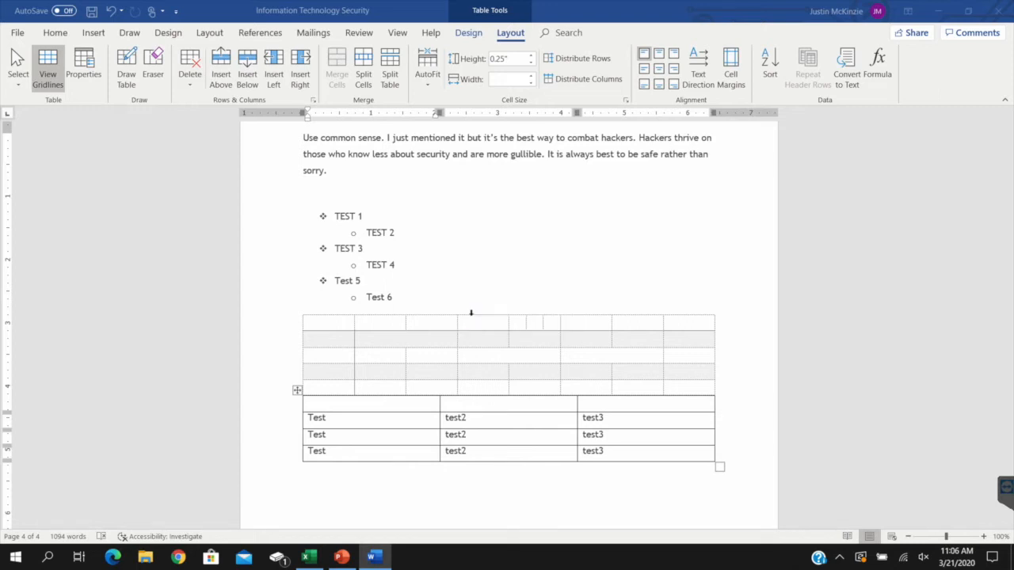
{"action": "left_click", "coordinate": [321, 432]}
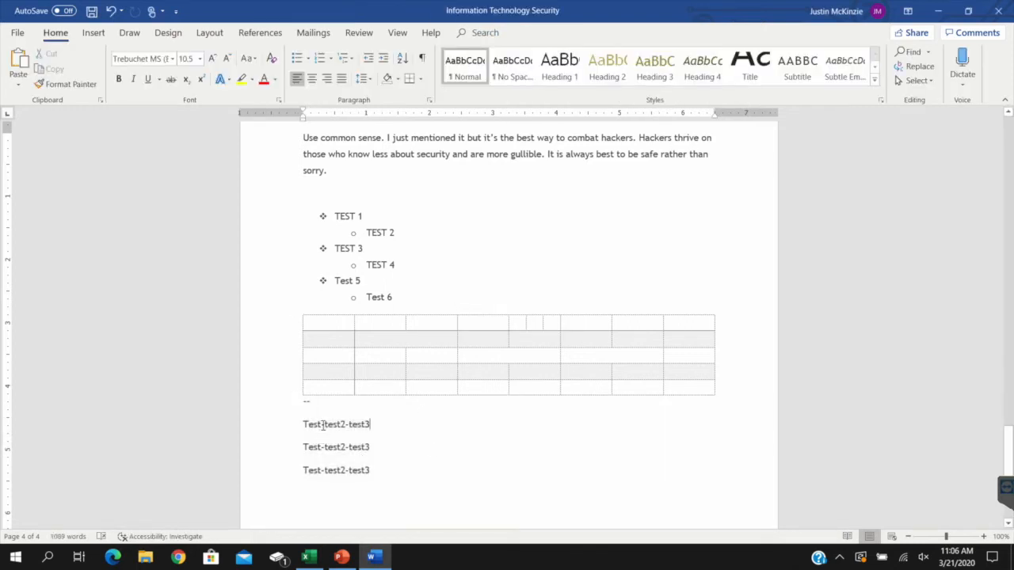
{"action": "left_click_drag", "start_coordinate": [341, 426], "coordinate": [353, 463]}
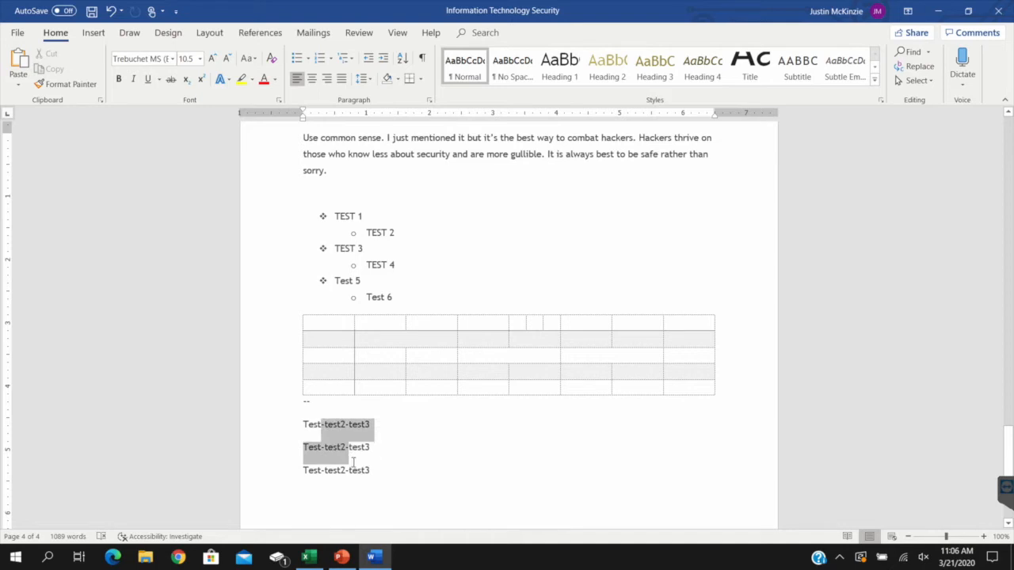
{"action": "left_click", "coordinate": [426, 485]}
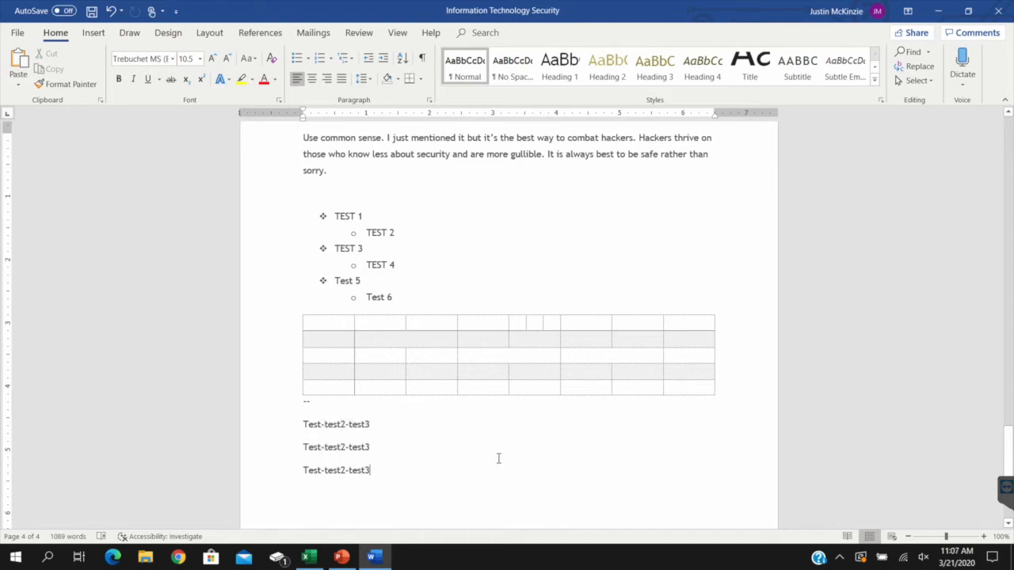
Draw freehand ink strokes across the larger table using the black pen, the red pen and the galaxy-effect pen
{"action": "left_click", "coordinate": [129, 32]}
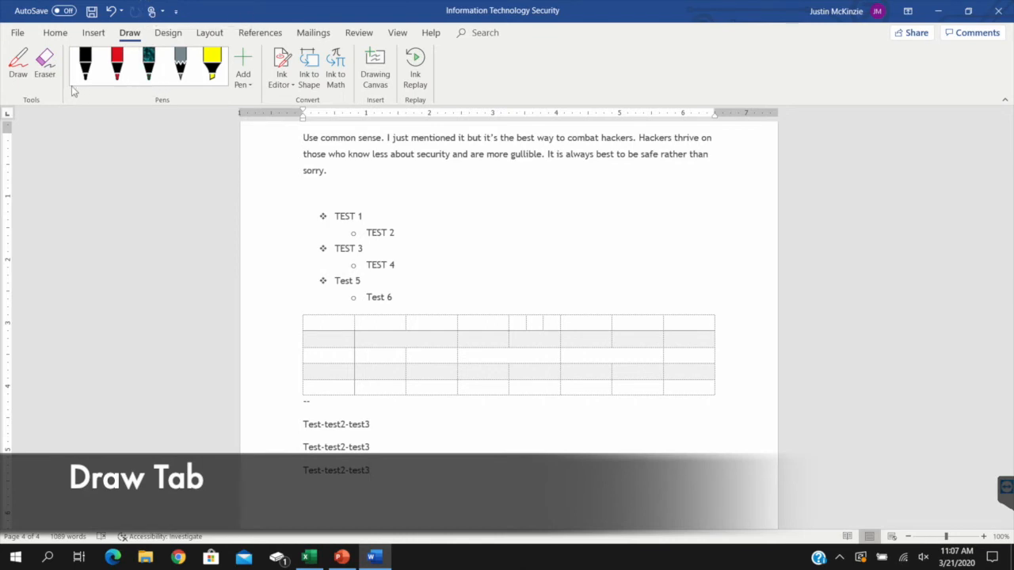
{"action": "left_click", "coordinate": [26, 74]}
{"action": "mouse_move", "coordinate": [452, 427]}
{"action": "left_mouse_down"}
{"action": "mouse_move", "coordinate": [527, 412]}
{"action": "mouse_move", "coordinate": [540, 435]}
{"action": "mouse_move", "coordinate": [555, 402]}
{"action": "left_mouse_up"}
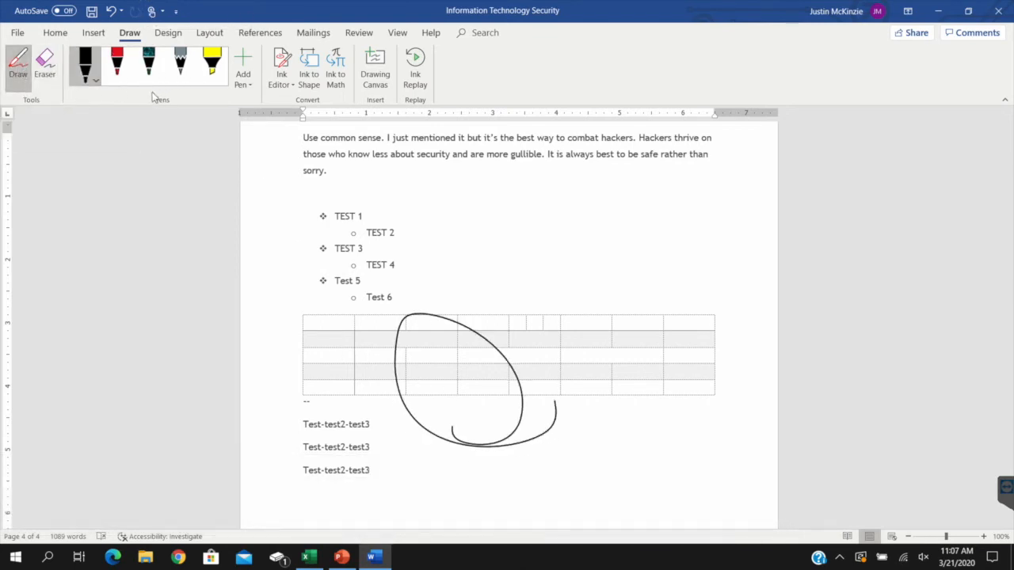
{"action": "left_click", "coordinate": [117, 63]}
{"action": "left_click_drag", "start_coordinate": [425, 268], "coordinate": [376, 402]}
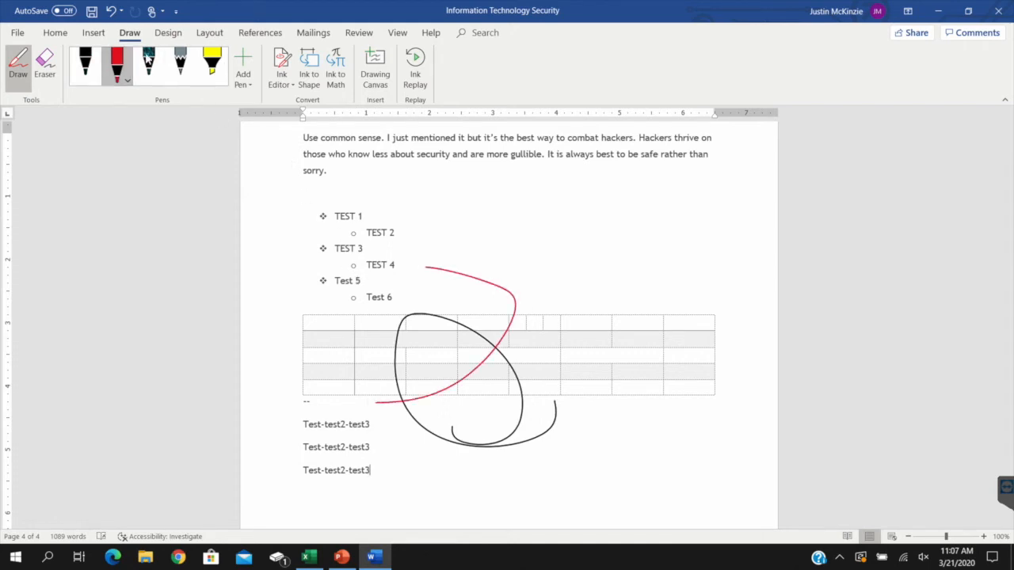
{"action": "left_click", "coordinate": [148, 62]}
{"action": "left_click_drag", "start_coordinate": [605, 312], "coordinate": [446, 298]}
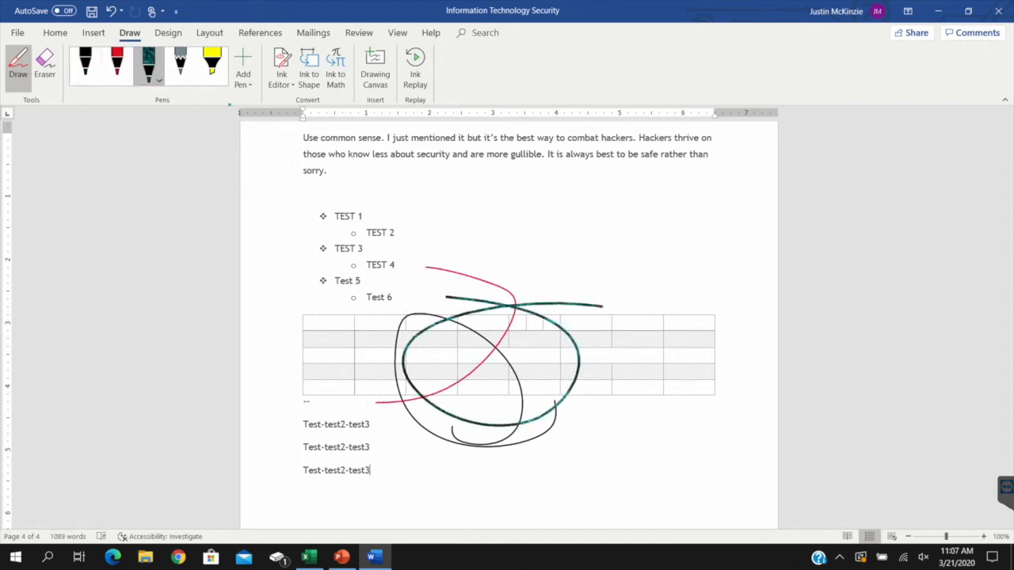
Draw a pencil stroke from the bulleted list into the table, and mark the whole list with the yellow highlighter
{"action": "left_click", "coordinate": [183, 67]}
{"action": "left_click_drag", "start_coordinate": [370, 214], "coordinate": [473, 412]}
{"action": "left_click", "coordinate": [214, 67]}
{"action": "mouse_move", "coordinate": [316, 221]}
{"action": "left_mouse_down"}
{"action": "mouse_move", "coordinate": [396, 223]}
{"action": "mouse_move", "coordinate": [362, 253]}
{"action": "mouse_move", "coordinate": [362, 275]}
{"action": "mouse_move", "coordinate": [386, 299]}
{"action": "mouse_move", "coordinate": [404, 299]}
{"action": "left_mouse_up"}
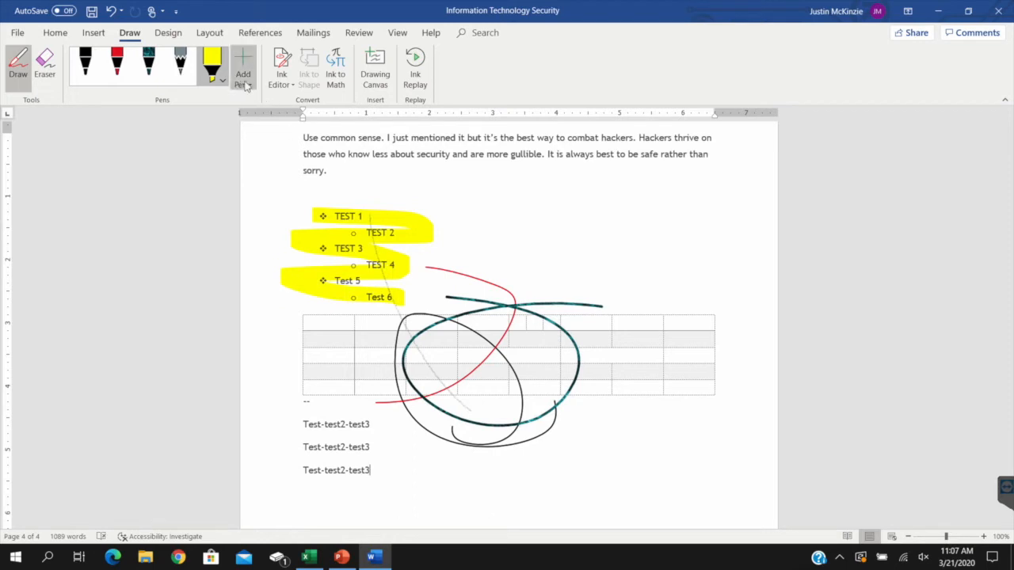
Handwrite the equation √π ≠ 100 with Ink to Math and insert it after the last "Test-test2-test3" line
{"action": "left_click", "coordinate": [335, 70]}
{"action": "mouse_move", "coordinate": [398, 245]}
{"action": "left_mouse_down"}
{"action": "mouse_move", "coordinate": [431, 237]}
{"action": "mouse_move", "coordinate": [418, 264]}
{"action": "left_mouse_up"}
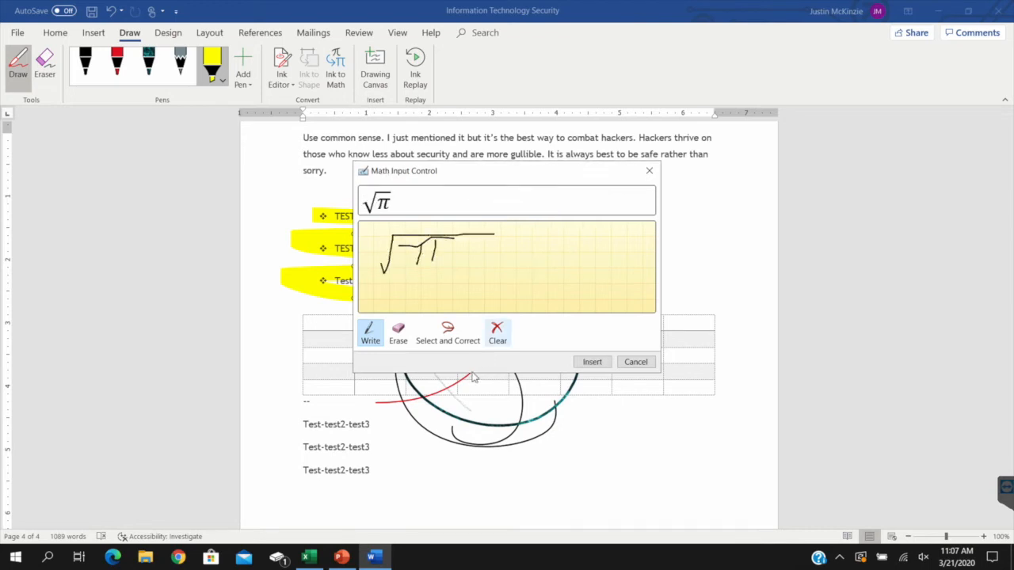
{"action": "mouse_move", "coordinate": [505, 254]}
{"action": "left_mouse_down"}
{"action": "mouse_move", "coordinate": [550, 262]}
{"action": "mouse_move", "coordinate": [549, 272]}
{"action": "left_mouse_up"}
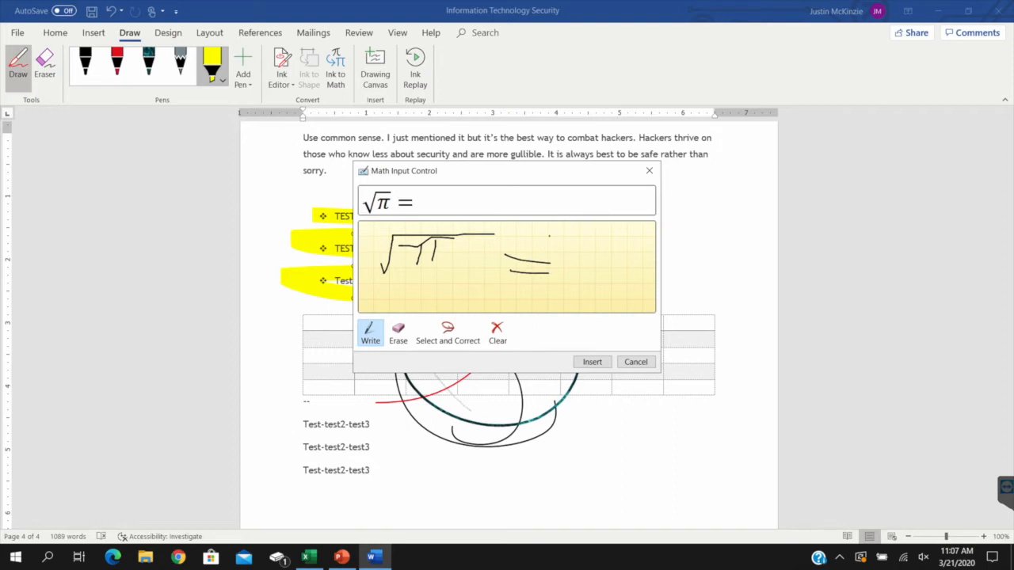
{"action": "left_click_drag", "start_coordinate": [549, 236], "coordinate": [510, 299]}
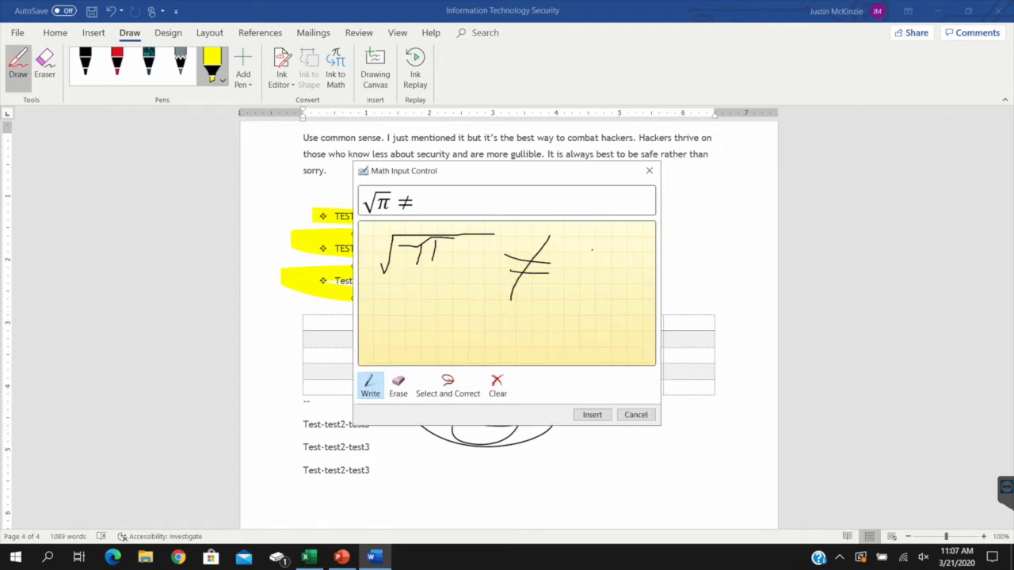
{"action": "mouse_move", "coordinate": [634, 258]}
{"action": "left_mouse_down"}
{"action": "mouse_move", "coordinate": [610, 295]}
{"action": "mouse_move", "coordinate": [633, 261]}
{"action": "mouse_move", "coordinate": [653, 295]}
{"action": "mouse_move", "coordinate": [673, 299]}
{"action": "left_mouse_up"}
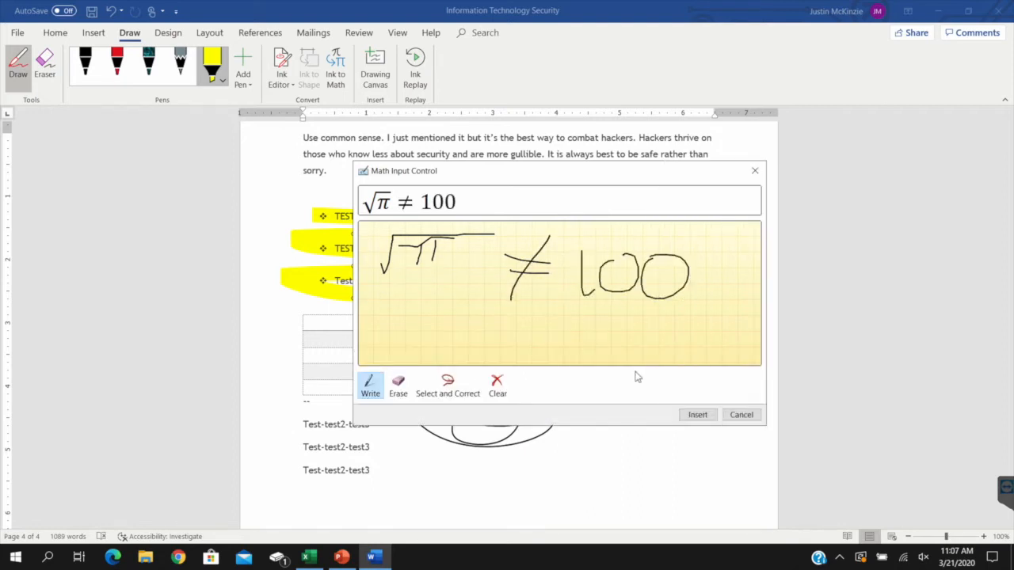
{"action": "left_click", "coordinate": [699, 418]}
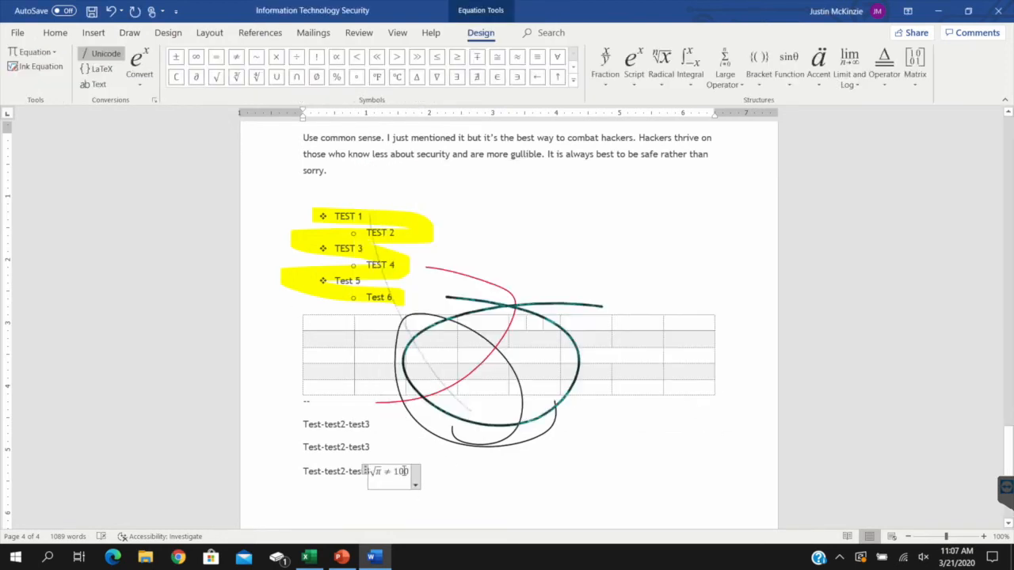
Move the √π ≠ 100 equation onto its own line below the last "Test-test2-test3" line
{"action": "left_click", "coordinate": [415, 485]}
{"action": "left_click_drag", "start_coordinate": [377, 484], "coordinate": [356, 497]}
{"action": "left_click", "coordinate": [635, 472]}
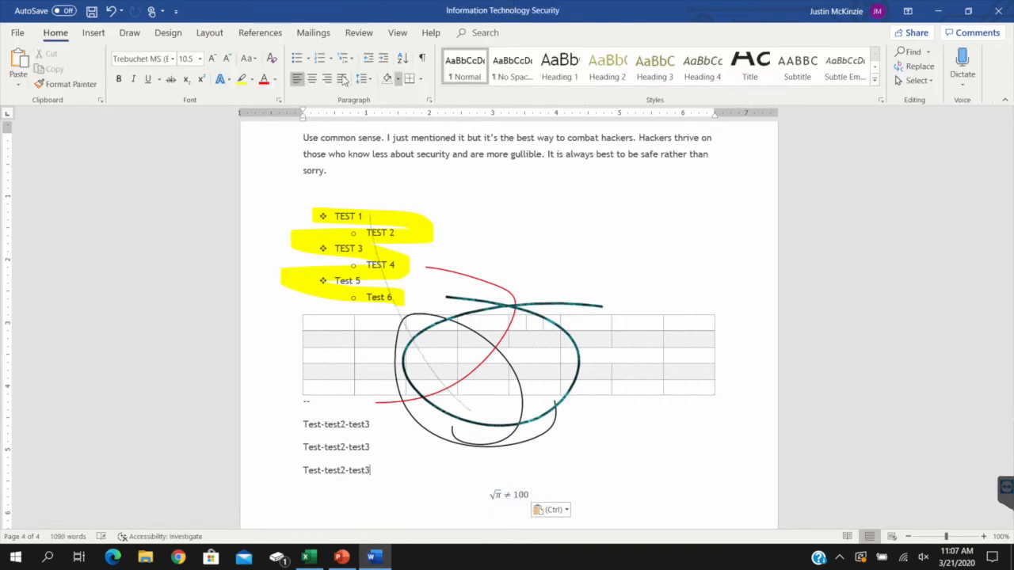
Erase all pen, pencil and highlighter ink from the bulleted list and table area
{"action": "left_click", "coordinate": [130, 33]}
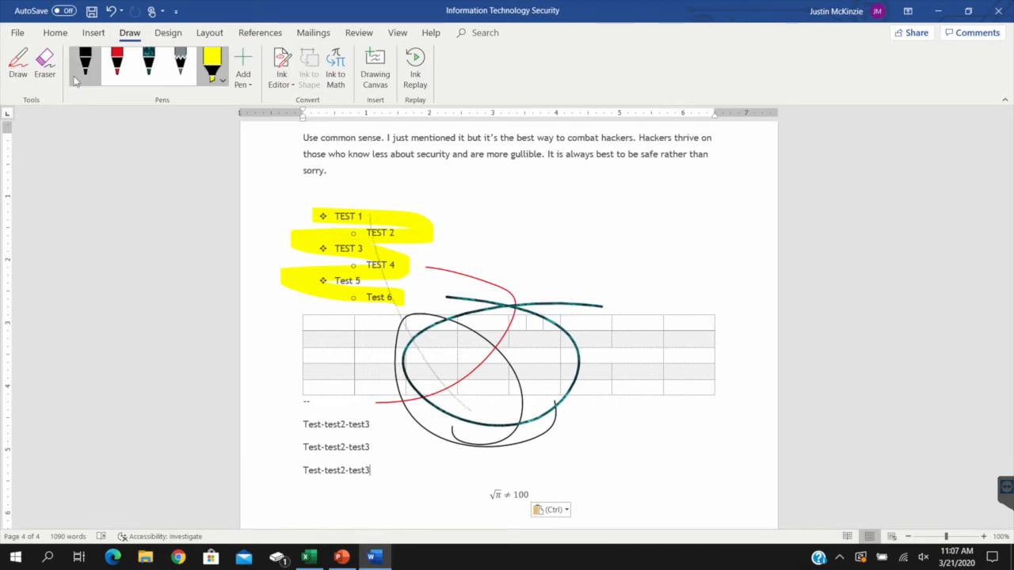
{"action": "left_click", "coordinate": [44, 63]}
{"action": "left_click_drag", "start_coordinate": [365, 226], "coordinate": [536, 491]}
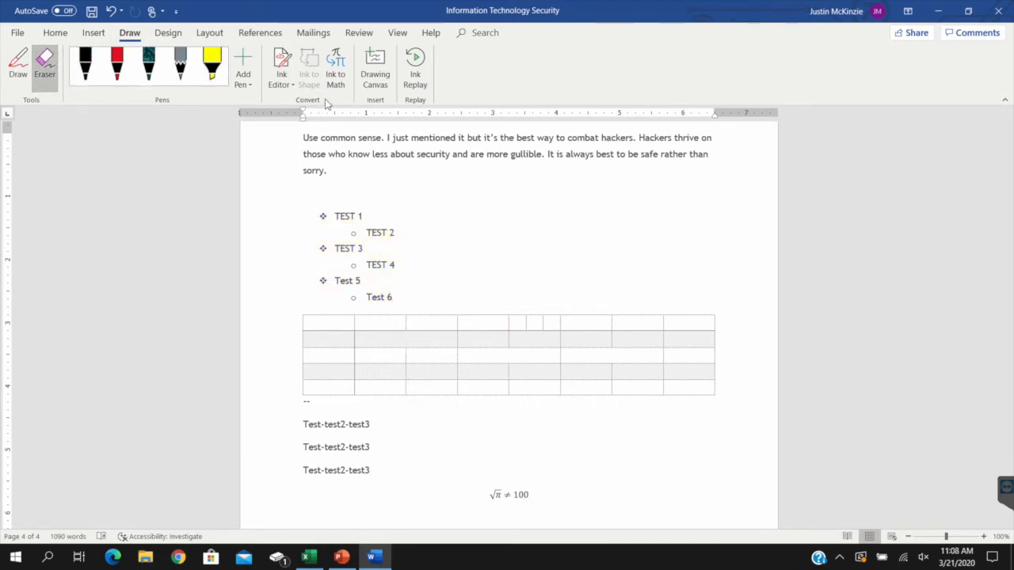
Apply the Slice theme to the whole document
{"action": "left_click", "coordinate": [168, 33]}
{"action": "left_click", "coordinate": [20, 63]}
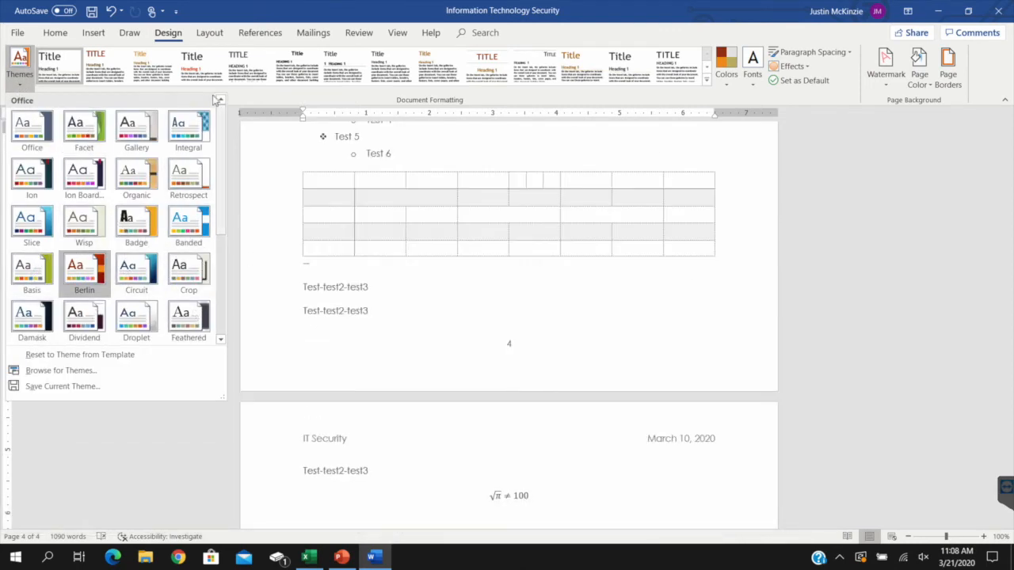
{"action": "left_click", "coordinate": [707, 80]}
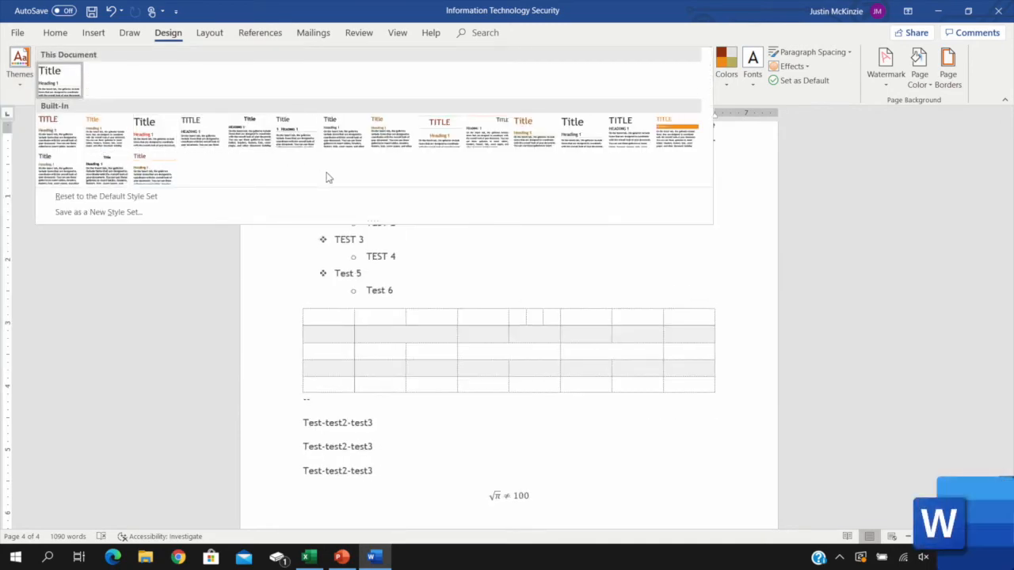
{"action": "left_click", "coordinate": [677, 282]}
{"action": "left_click_drag", "start_coordinate": [1008, 448], "coordinate": [966, 113]}
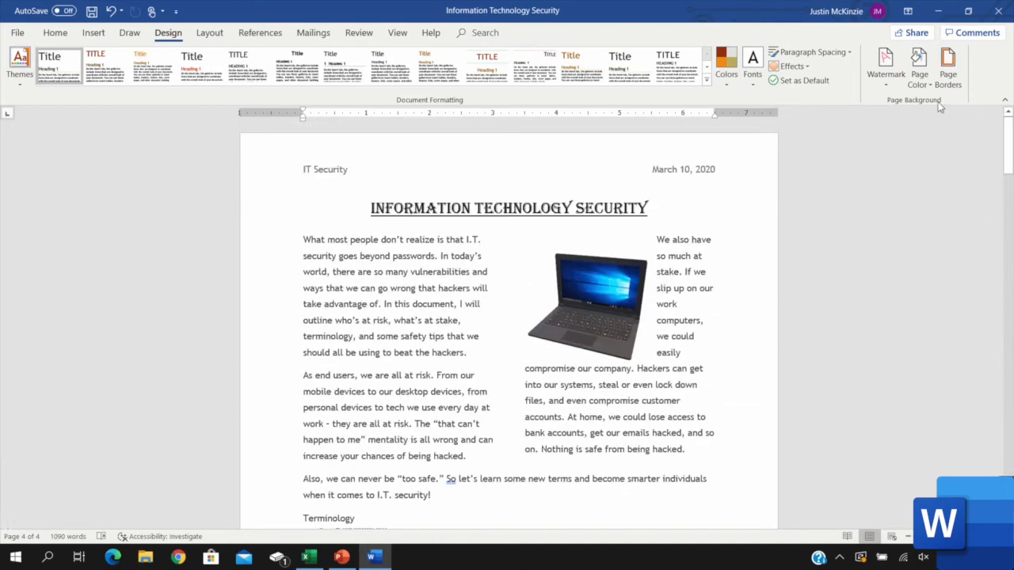
{"action": "left_click", "coordinate": [20, 63]}
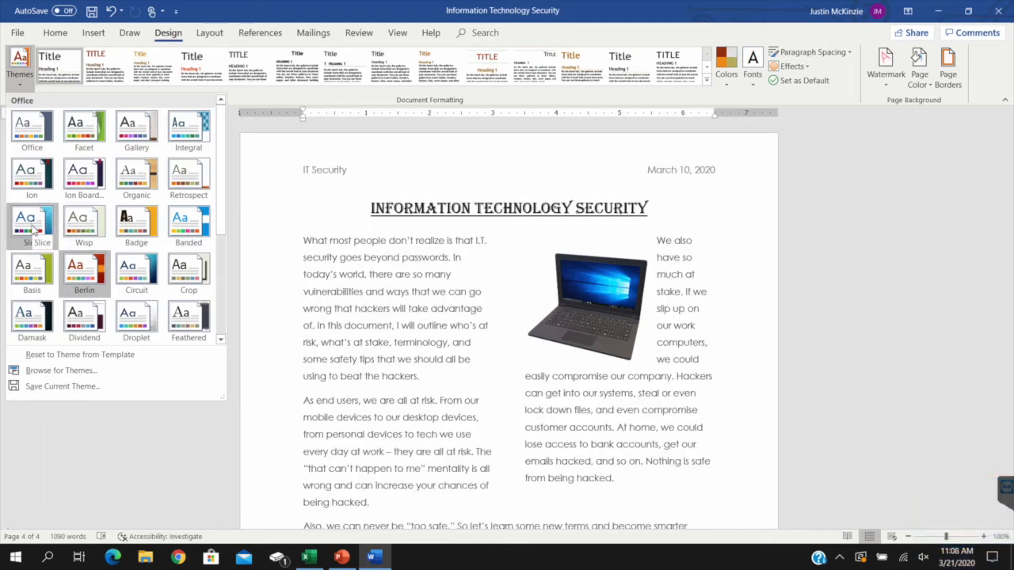
{"action": "left_click", "coordinate": [49, 225]}
{"action": "left_click", "coordinate": [369, 274]}
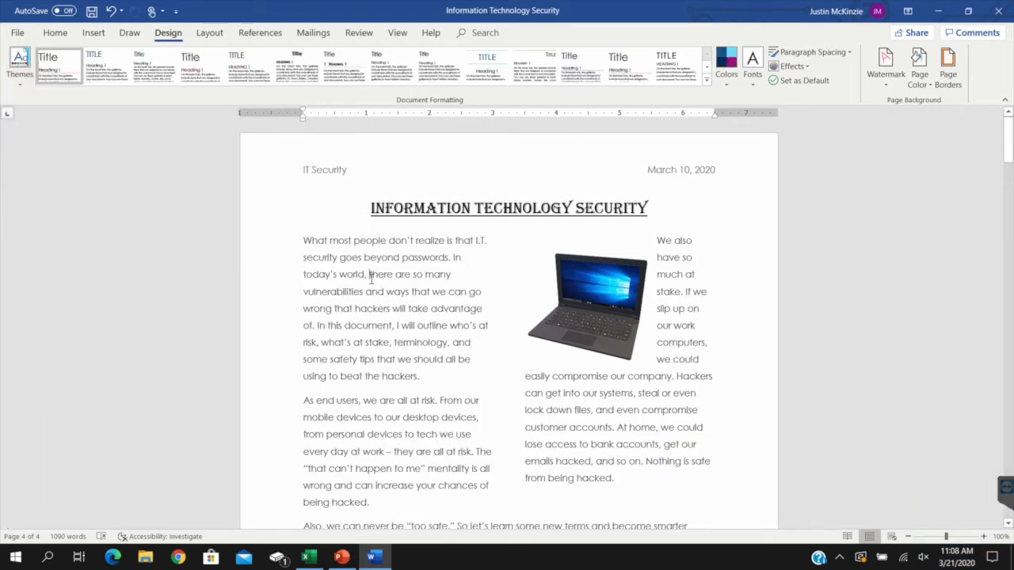
{"action": "scroll", "coordinate": [574, 265], "scroll_direction": "down", "scroll_amount": 7}
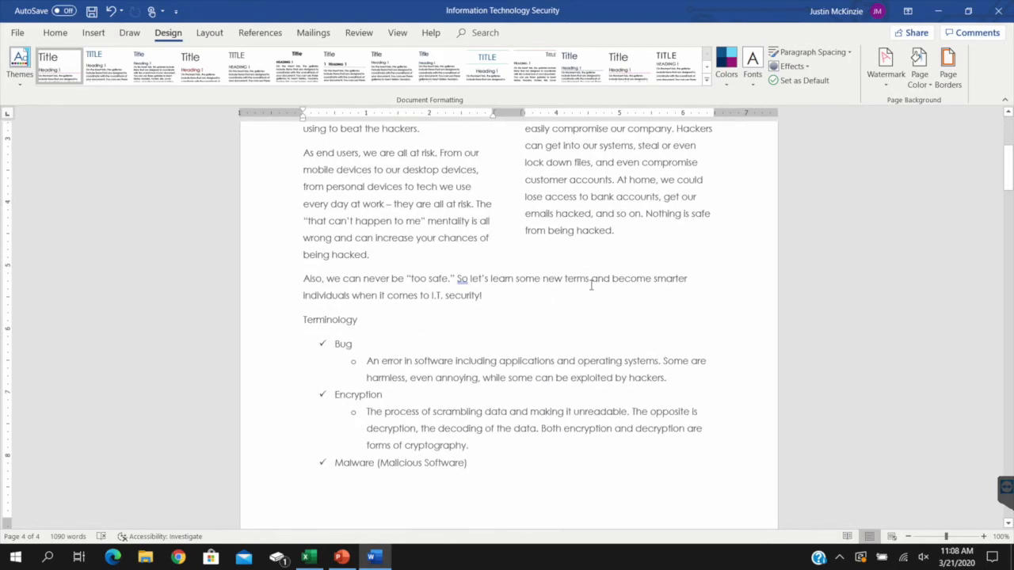
{"action": "scroll", "coordinate": [428, 310], "scroll_direction": "down", "scroll_amount": 9}
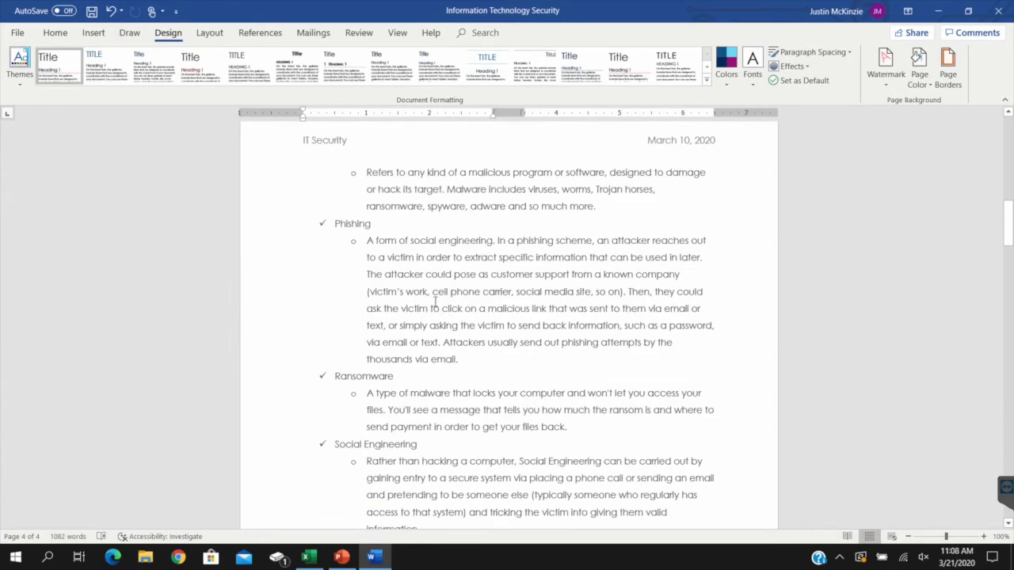
{"action": "scroll", "coordinate": [435, 302], "scroll_direction": "up", "scroll_amount": 13}
{"action": "scroll", "coordinate": [435, 302], "scroll_direction": "up", "scroll_amount": 3}
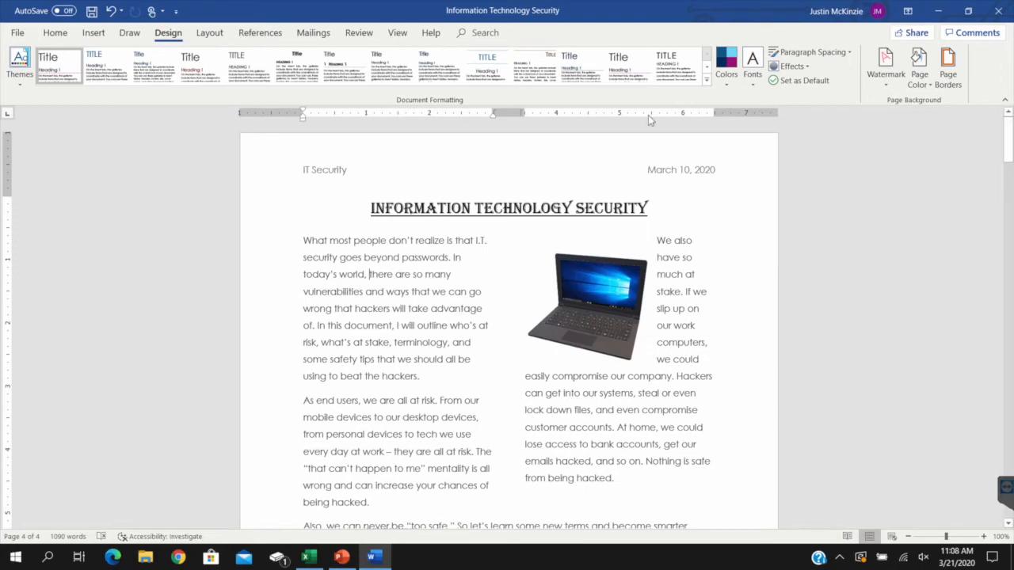
Look through the available style sets, theme colour palettes and theme font pairs for the document without applying any
{"action": "left_click", "coordinate": [706, 80]}
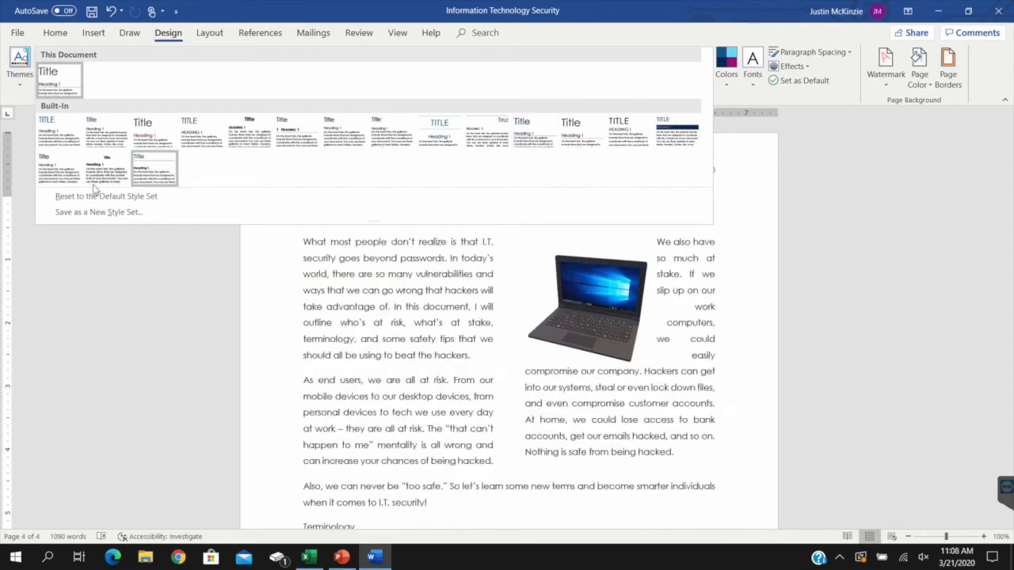
{"action": "left_click", "coordinate": [726, 68]}
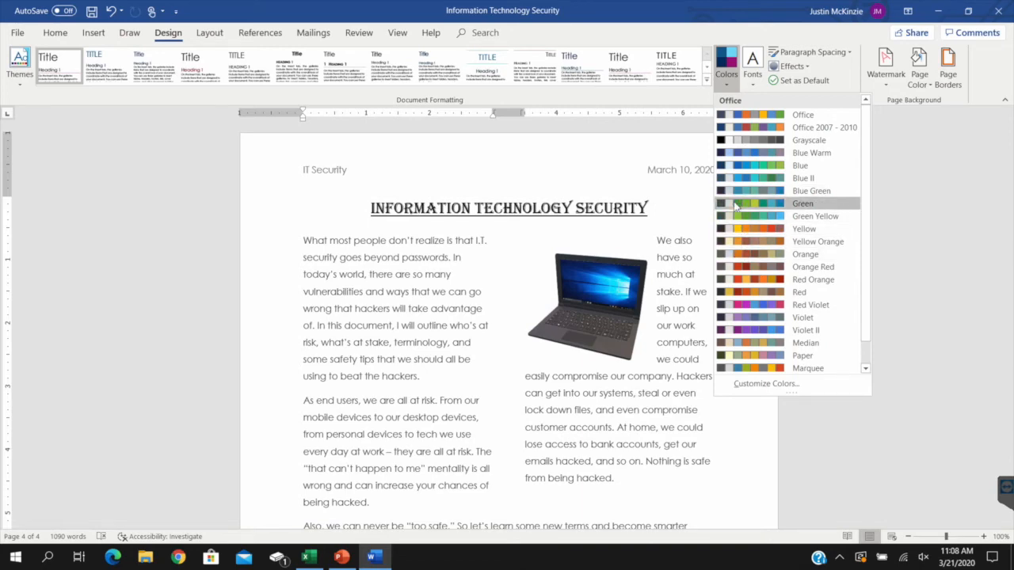
{"action": "left_click", "coordinate": [486, 268]}
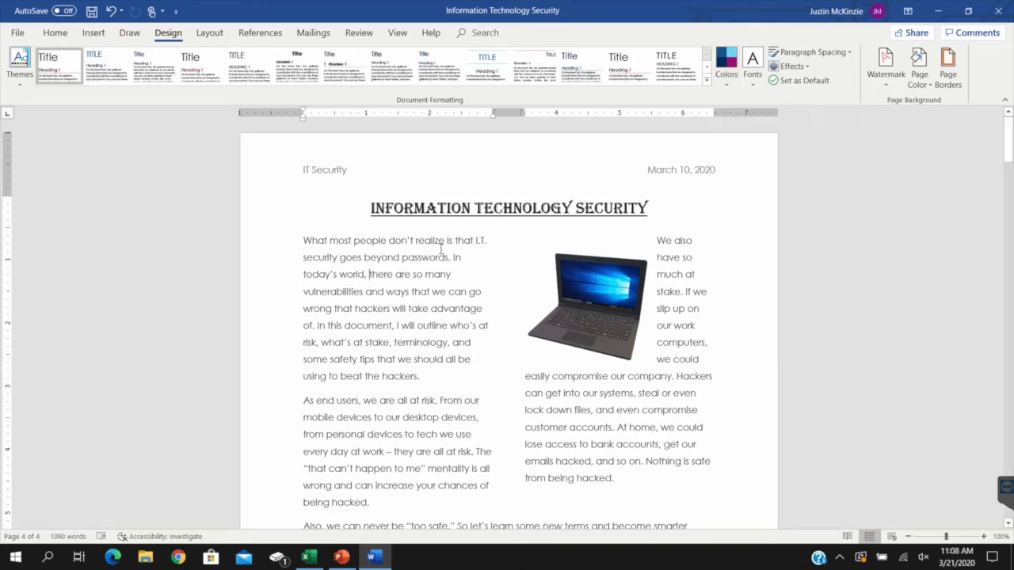
{"action": "scroll", "coordinate": [526, 243], "scroll_direction": "down", "scroll_amount": 5}
{"action": "scroll", "coordinate": [528, 241], "scroll_direction": "up", "scroll_amount": 5}
{"action": "left_click", "coordinate": [753, 65]}
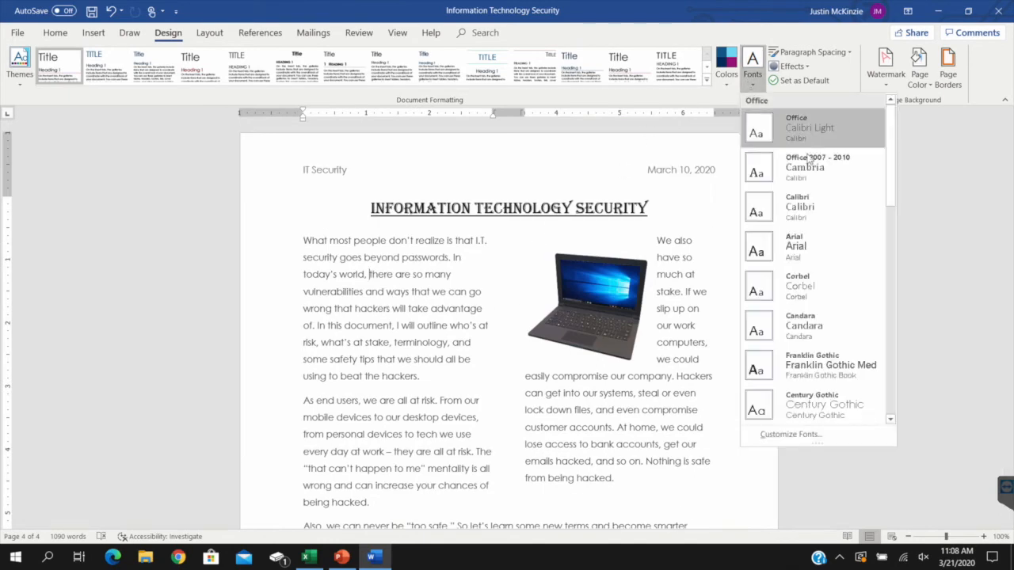
{"action": "left_click", "coordinate": [839, 71]}
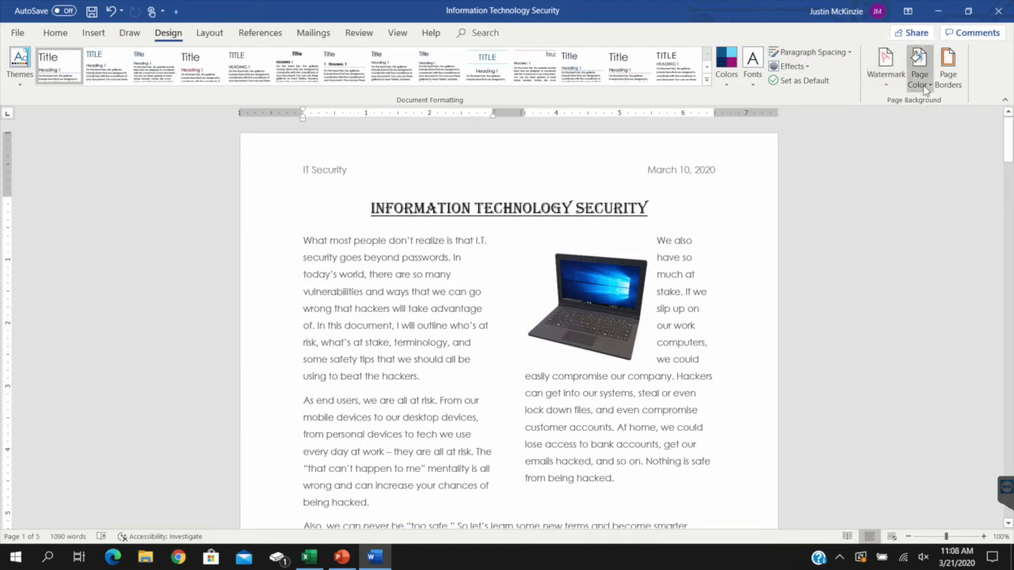
Examine the Custom page border setting and the page colour choices, leaving both unapplied
{"action": "left_click", "coordinate": [957, 85]}
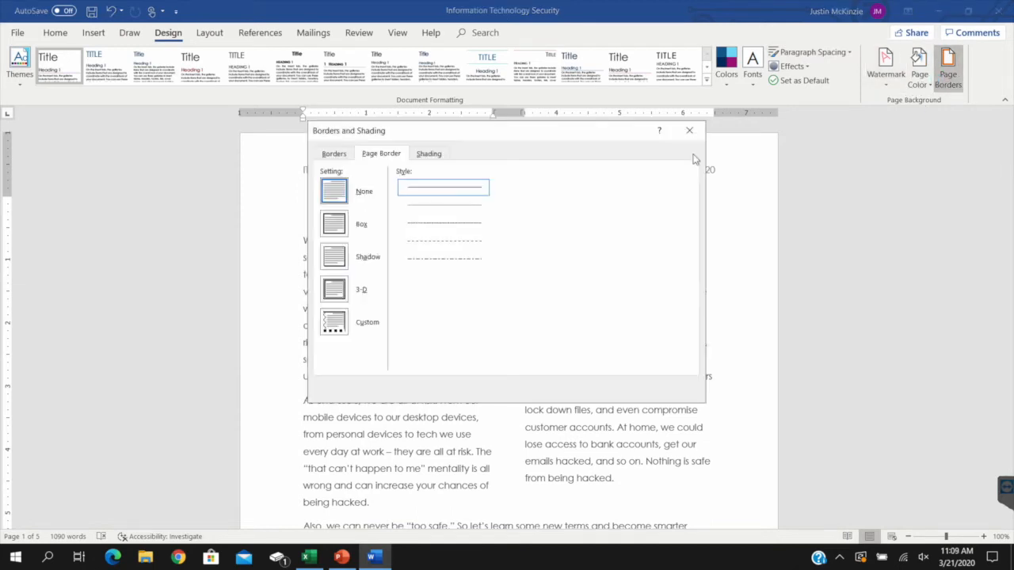
{"action": "left_click", "coordinate": [341, 324]}
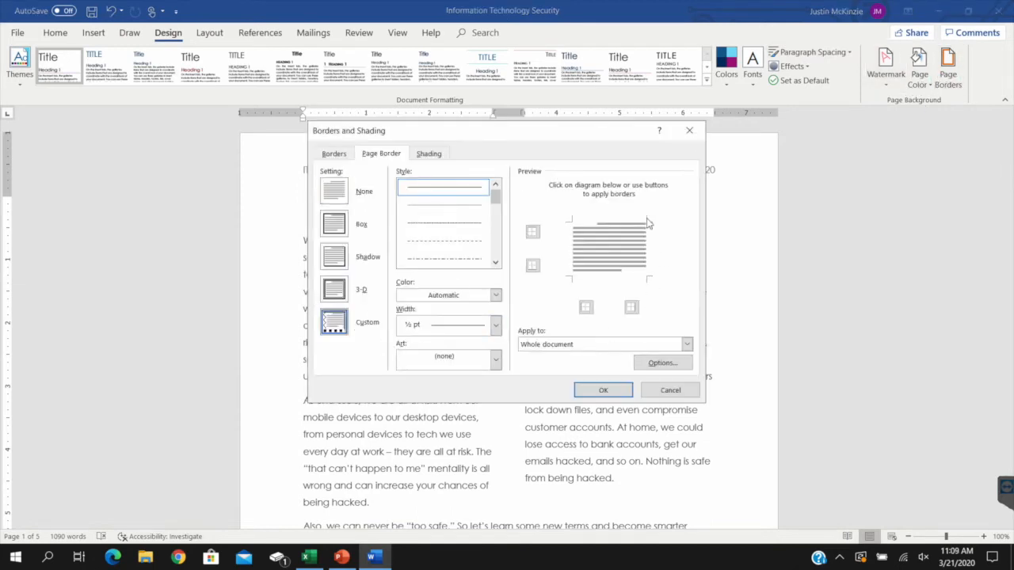
{"action": "left_click", "coordinate": [670, 389]}
{"action": "left_click", "coordinate": [919, 70]}
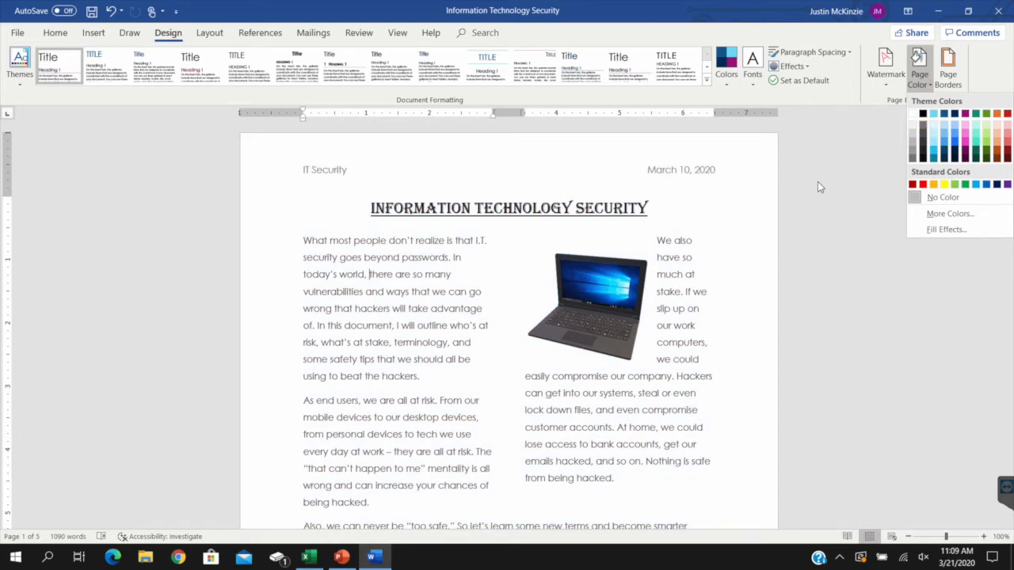
{"action": "left_click", "coordinate": [819, 185]}
Review the margin presets, page orientations, paper sizes and column options for the document
{"action": "left_click", "coordinate": [207, 32]}
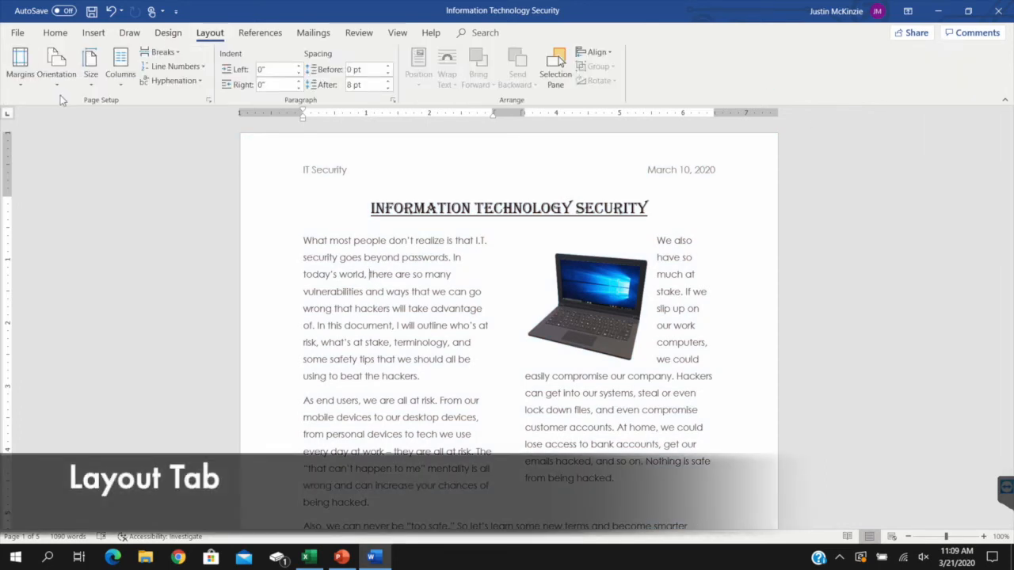
{"action": "left_click", "coordinate": [21, 67]}
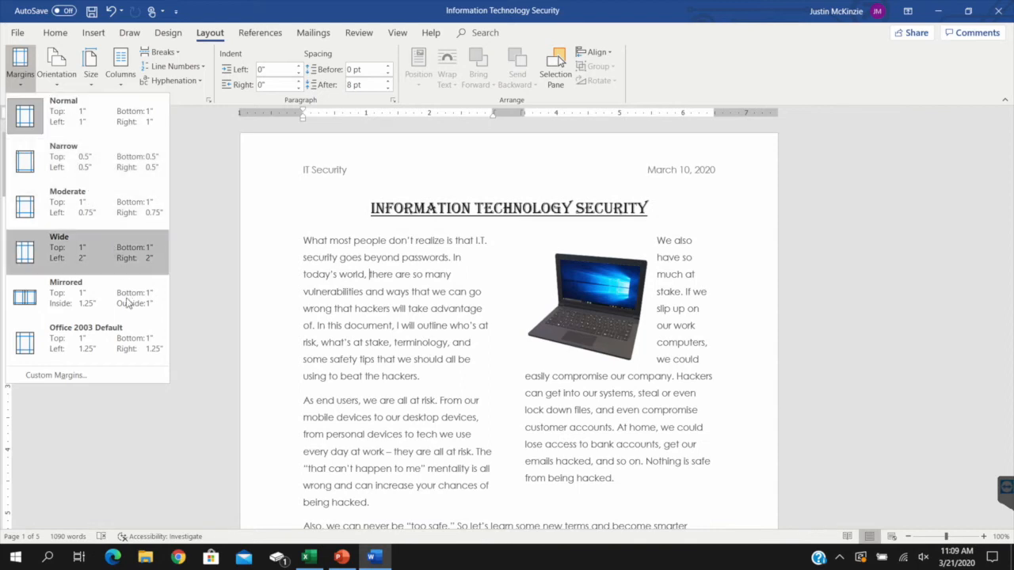
{"action": "left_click", "coordinate": [56, 72]}
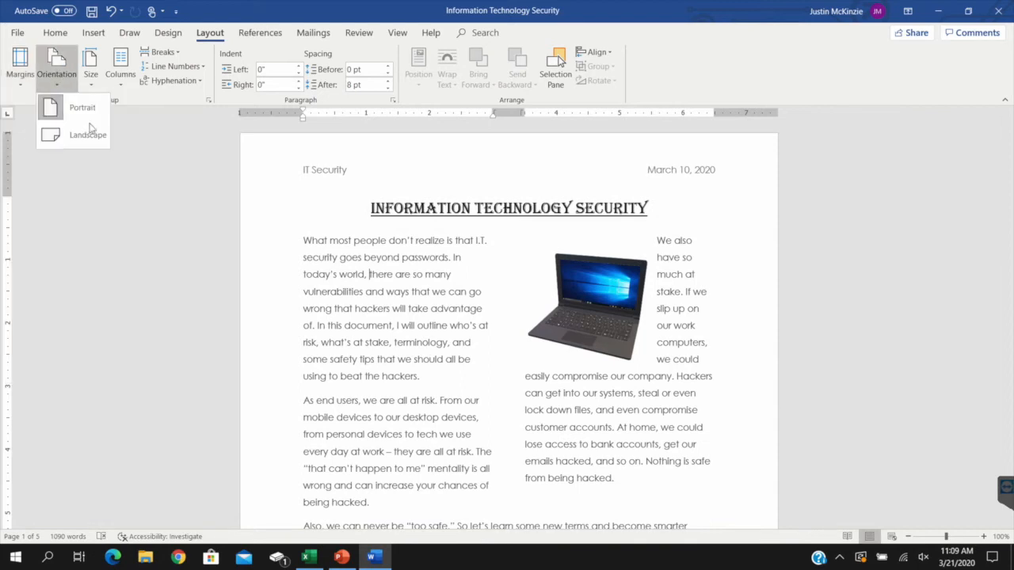
{"action": "left_click", "coordinate": [91, 80]}
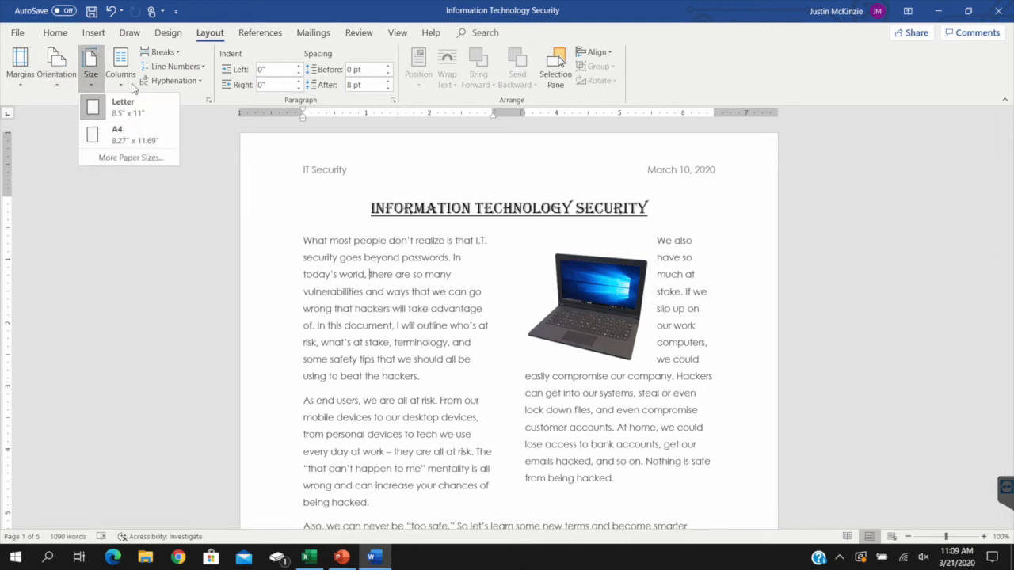
{"action": "left_click", "coordinate": [128, 88]}
{"action": "left_click", "coordinate": [332, 274]}
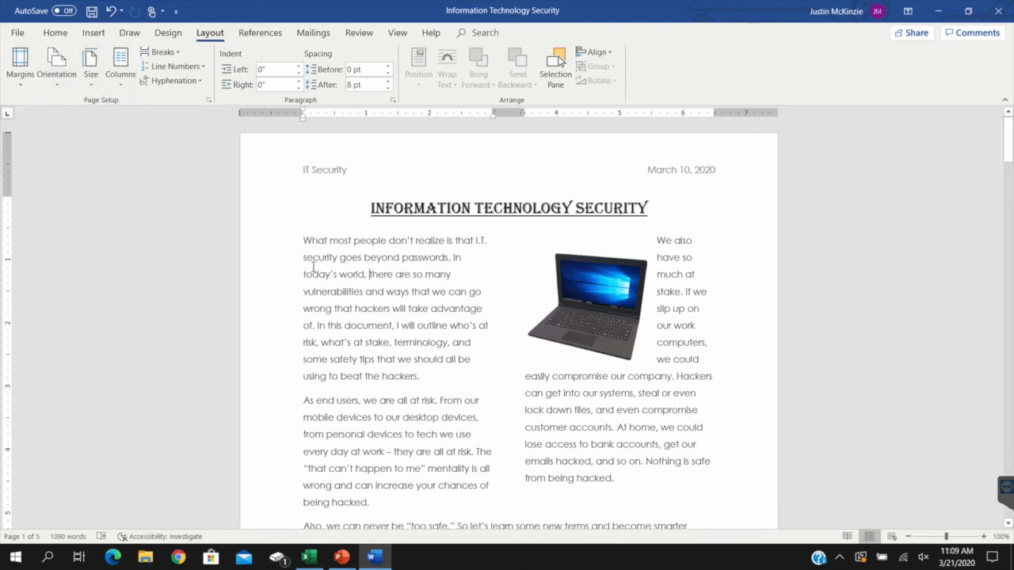
Select the text around the laptop picture and apply the Two columns layout to it
{"action": "scroll", "coordinate": [396, 241], "scroll_direction": "down", "scroll_amount": 3}
{"action": "scroll", "coordinate": [395, 241], "scroll_direction": "up", "scroll_amount": 2}
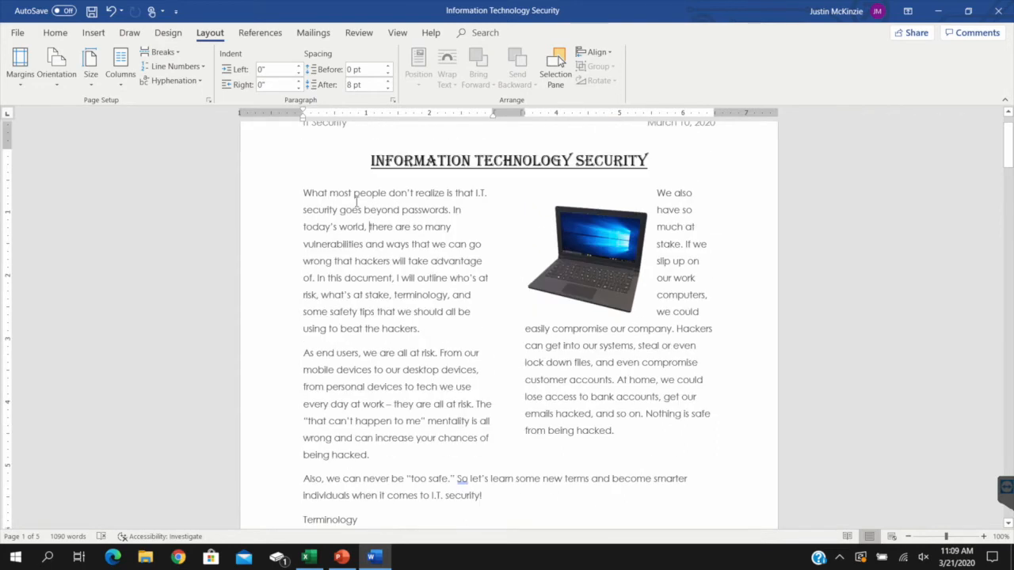
{"action": "left_click_drag", "start_coordinate": [354, 192], "coordinate": [378, 310]}
{"action": "left_click_drag", "start_coordinate": [656, 210], "coordinate": [698, 362]}
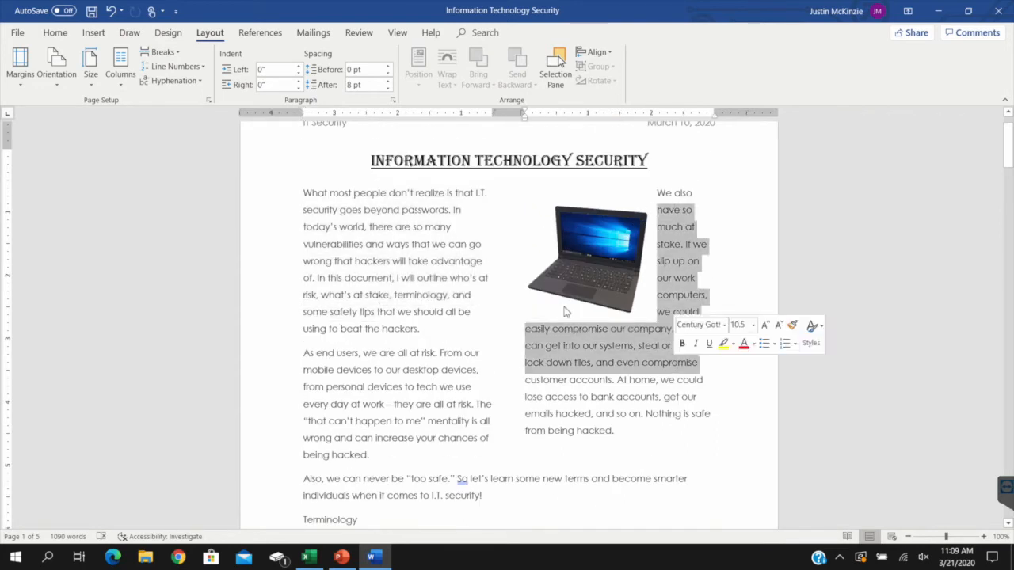
{"action": "left_click", "coordinate": [127, 77]}
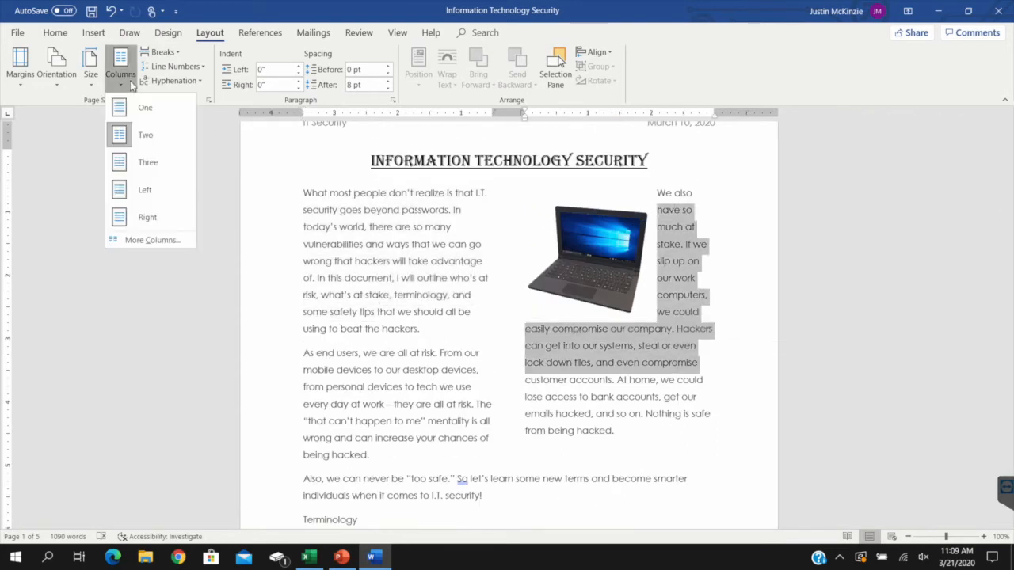
{"action": "left_click", "coordinate": [146, 135]}
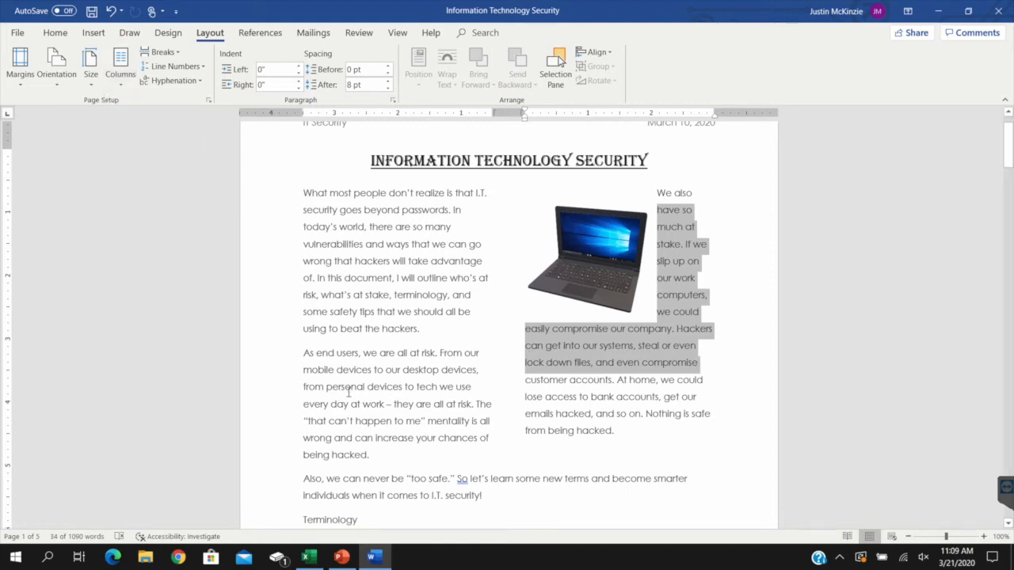
Lay out the "Also, we can never be 'too safe.'" paragraph in three columns
{"action": "scroll", "coordinate": [492, 407], "scroll_direction": "down", "scroll_amount": 2}
{"action": "left_click_drag", "start_coordinate": [483, 401], "coordinate": [303, 384]}
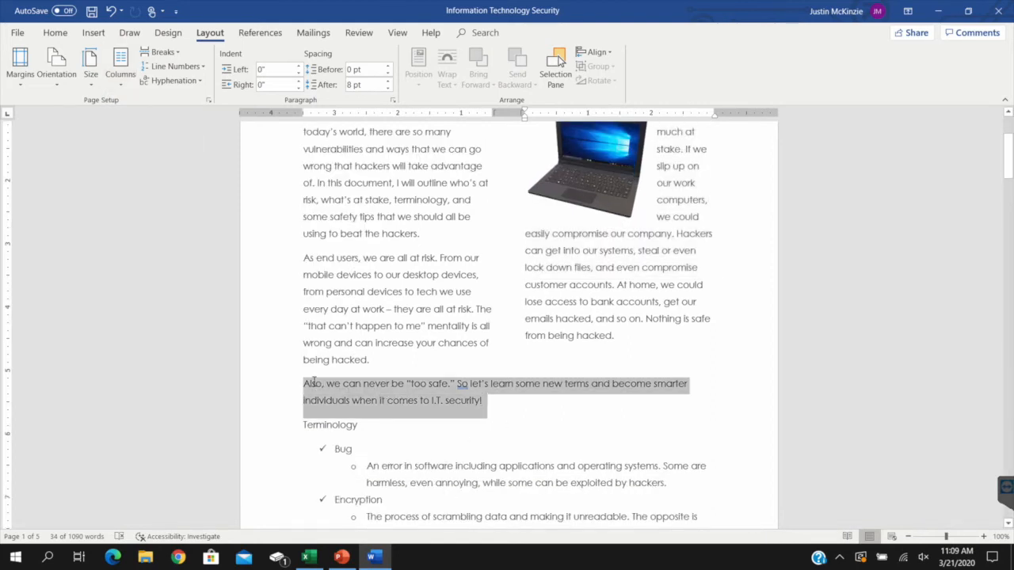
{"action": "left_click", "coordinate": [125, 84]}
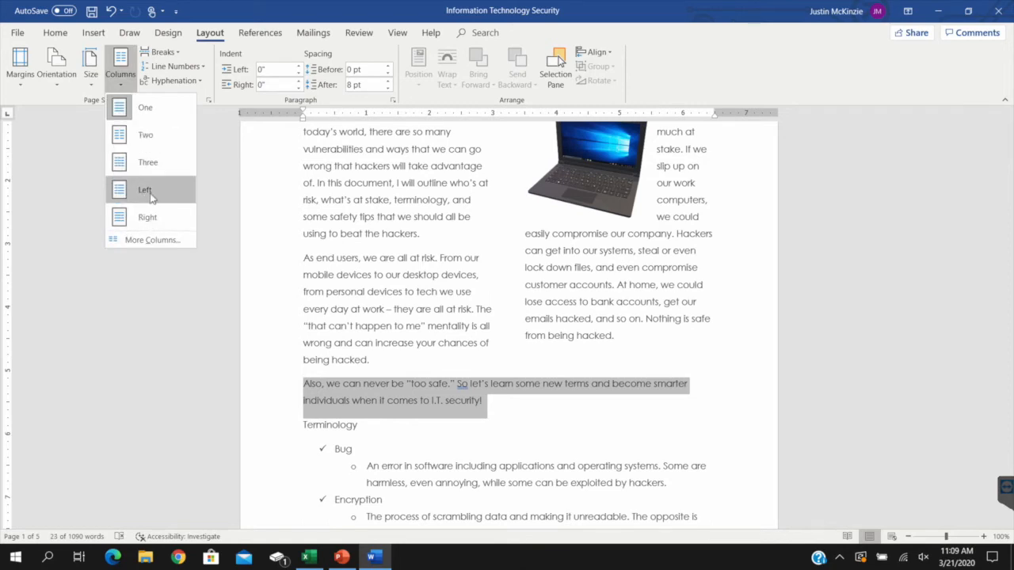
{"action": "left_click", "coordinate": [156, 164]}
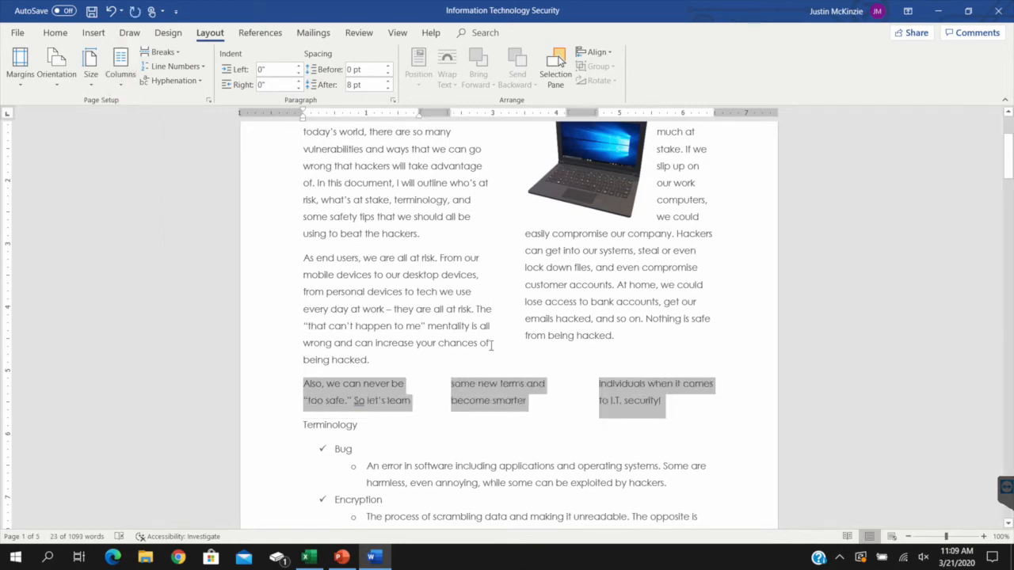
{"action": "left_click", "coordinate": [557, 371]}
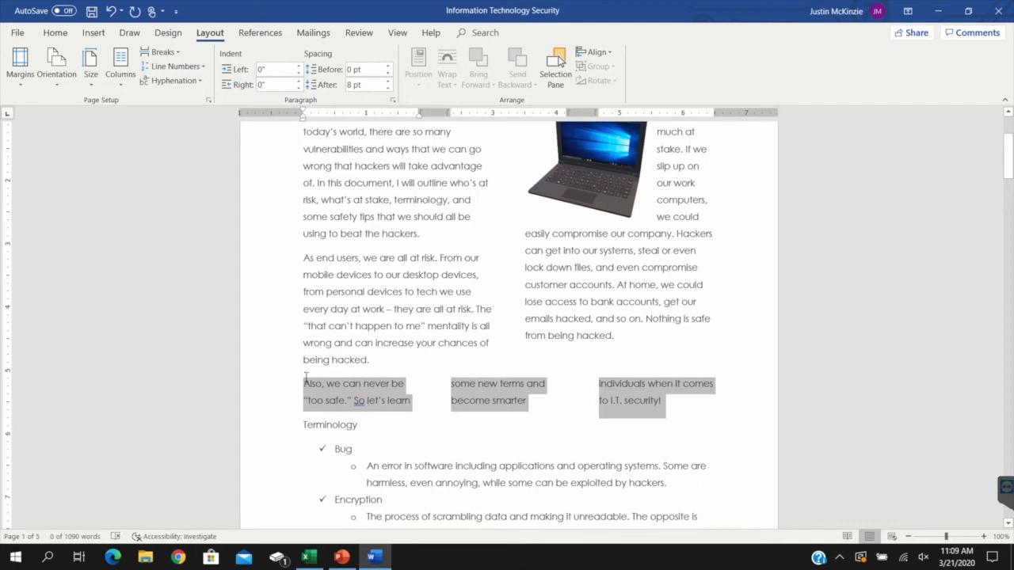
Undo the three-column layout of the paragraph above the Terminology list
{"action": "key", "text": "ctrl+z"}
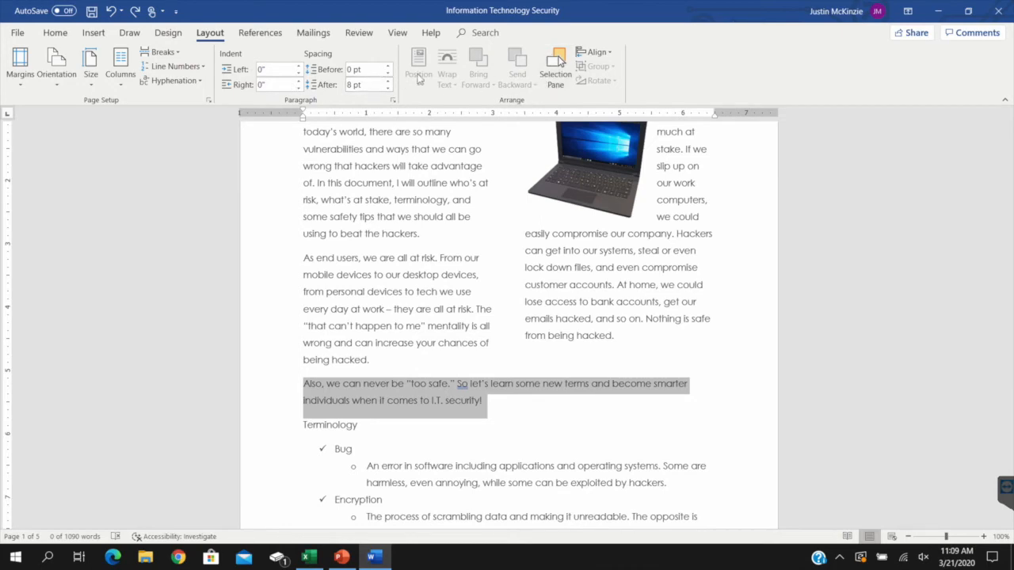
{"action": "left_click", "coordinate": [479, 183]}
{"action": "scroll", "coordinate": [289, 168], "scroll_direction": "down", "scroll_amount": 2}
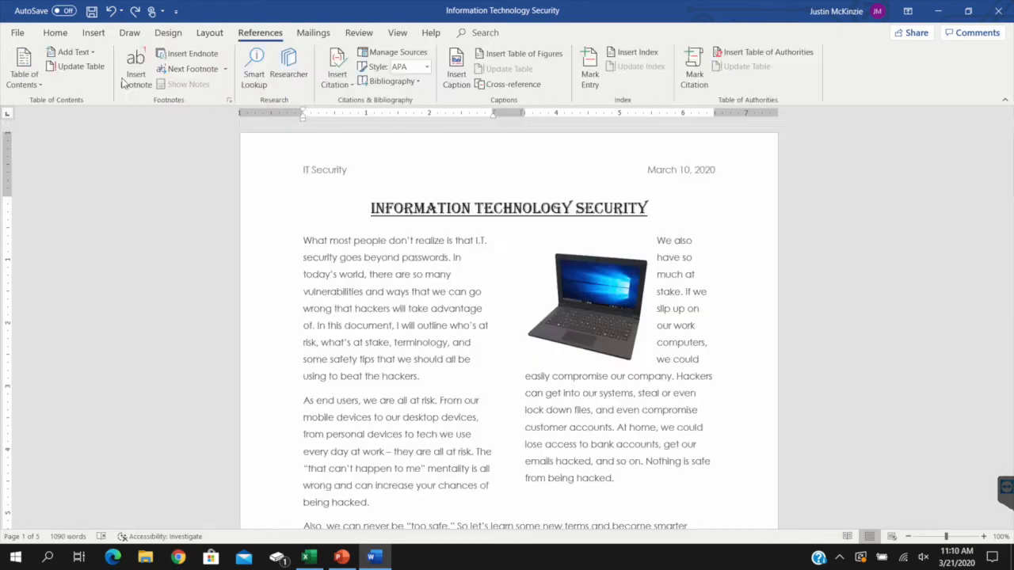
Examine the table of contents designs, the citation style choices and the mail merge tools
{"action": "left_click", "coordinate": [34, 84]}
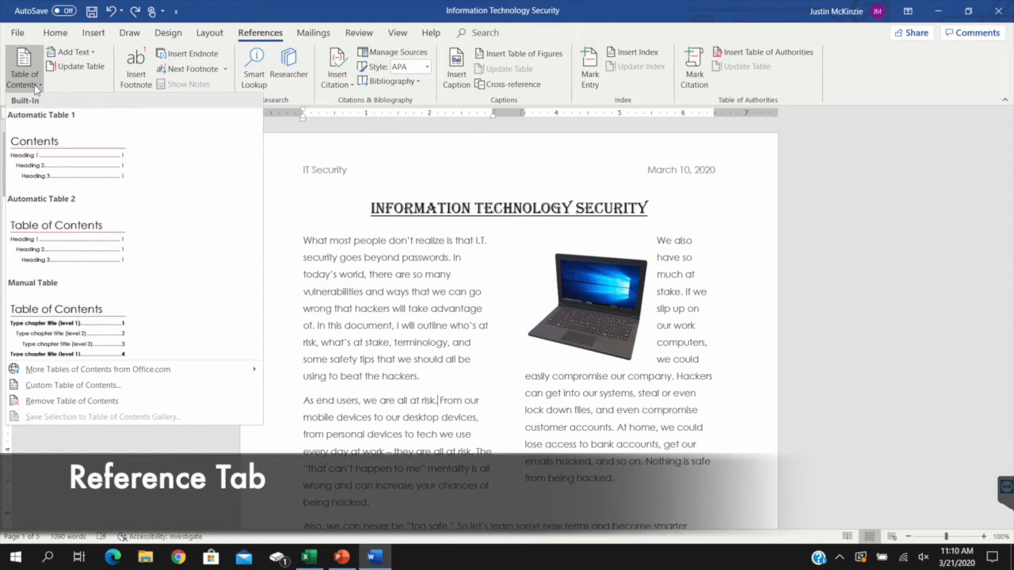
{"action": "left_click", "coordinate": [77, 78]}
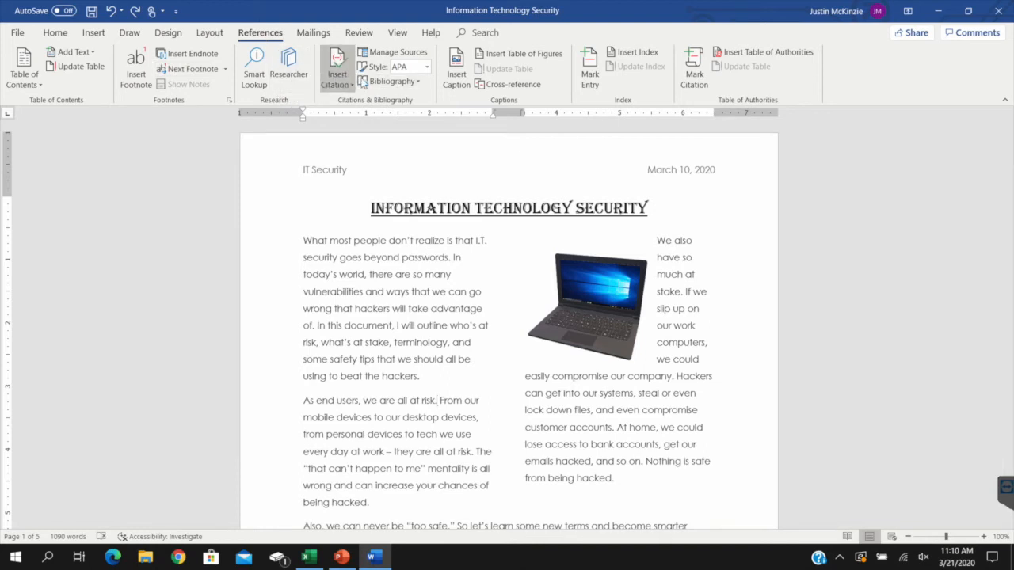
{"action": "left_click", "coordinate": [427, 68]}
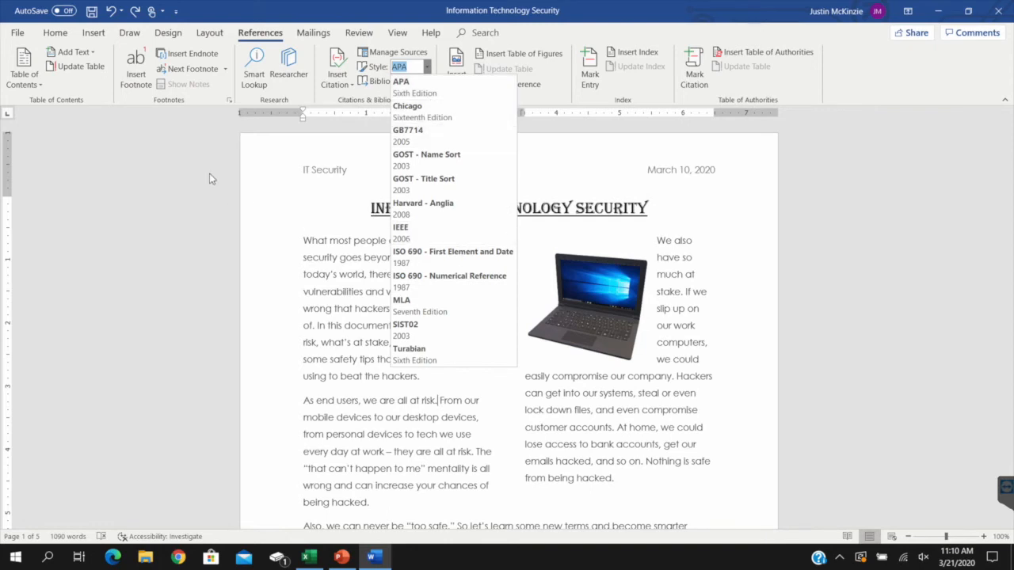
{"action": "left_click", "coordinate": [192, 156]}
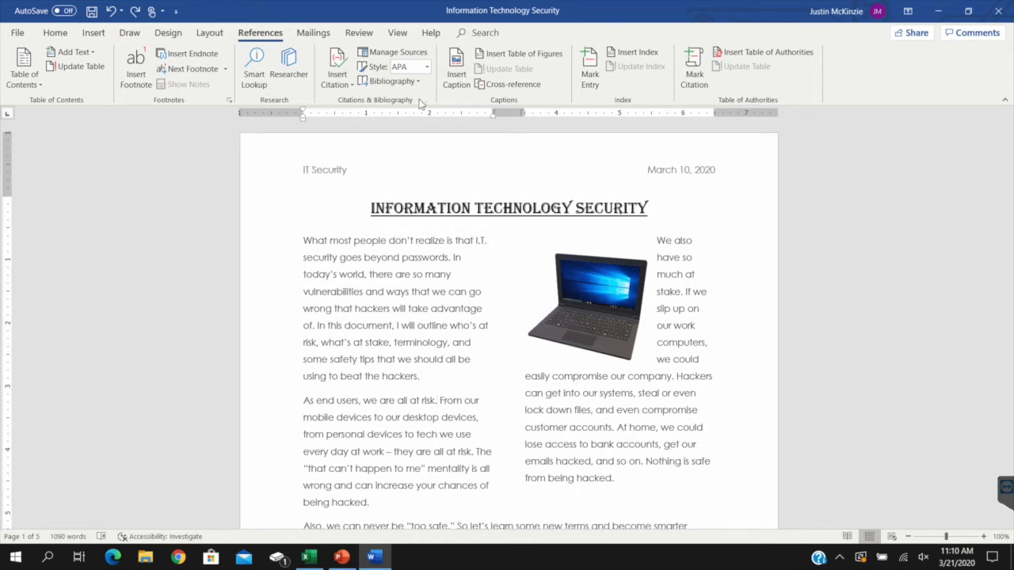
{"action": "left_click", "coordinate": [312, 32]}
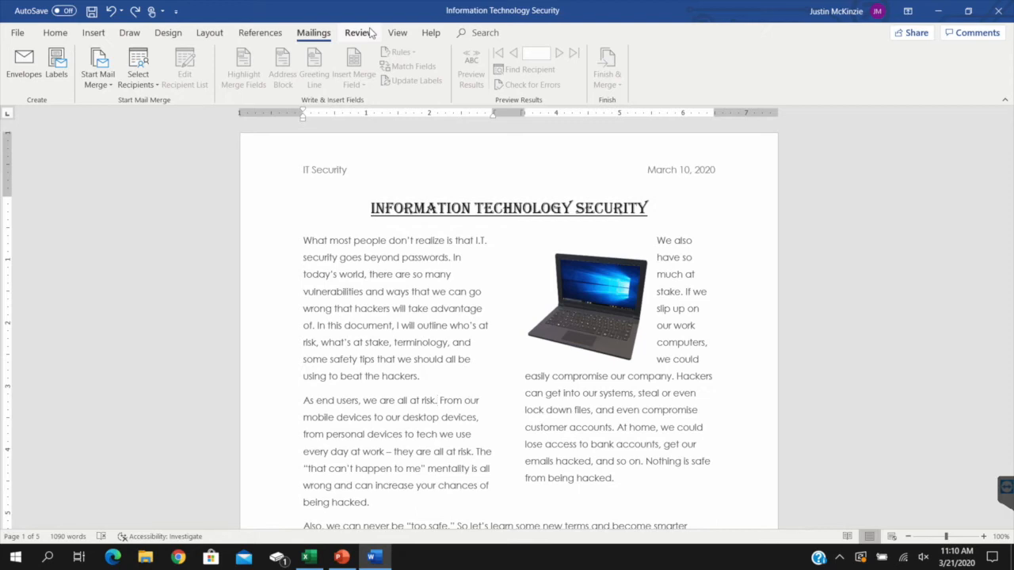
Examine the reviewing tools, including Track Changes, markup display, accepting or rejecting changes, and document comparison
{"action": "left_click", "coordinate": [358, 32]}
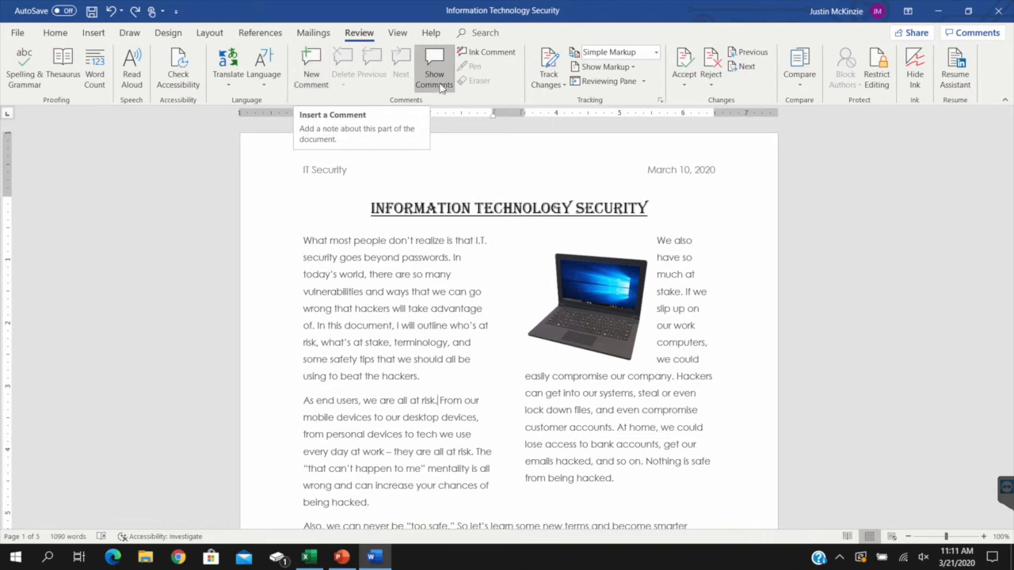
{"action": "left_click", "coordinate": [562, 85]}
{"action": "left_click", "coordinate": [548, 79]}
{"action": "left_click", "coordinate": [633, 67]}
{"action": "left_click", "coordinate": [698, 92]}
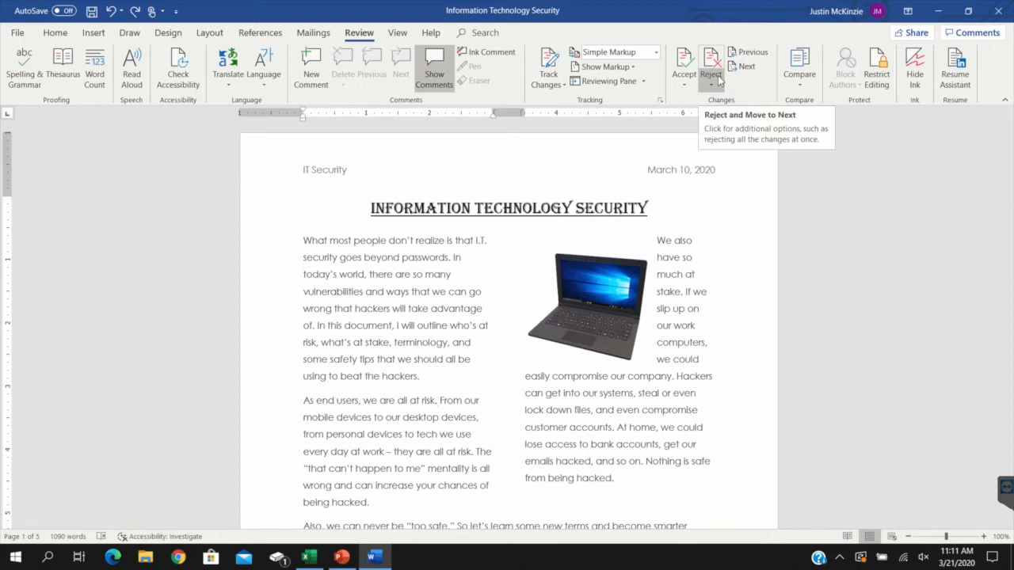
{"action": "left_click", "coordinate": [801, 85]}
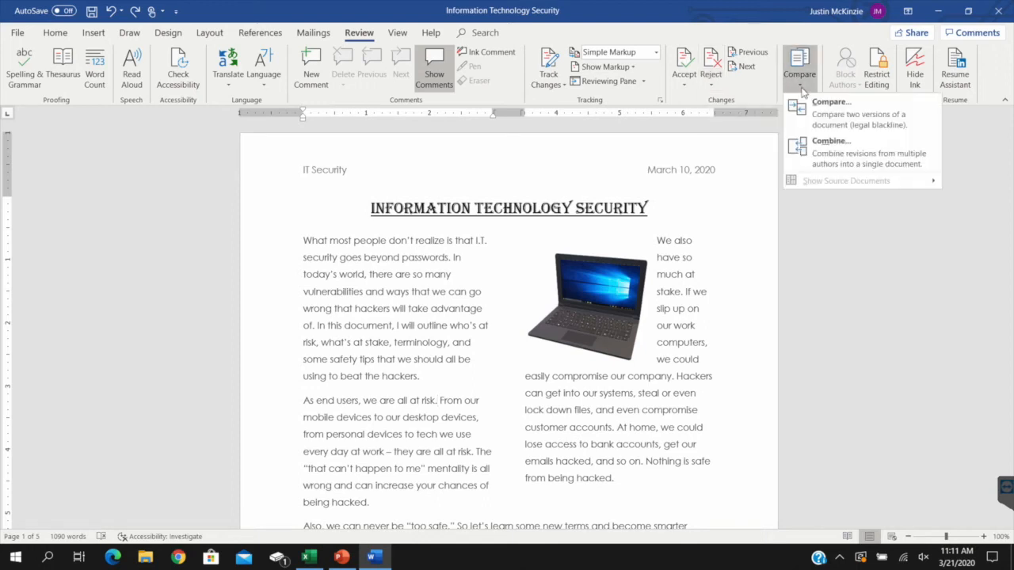
{"action": "left_click", "coordinate": [934, 215]}
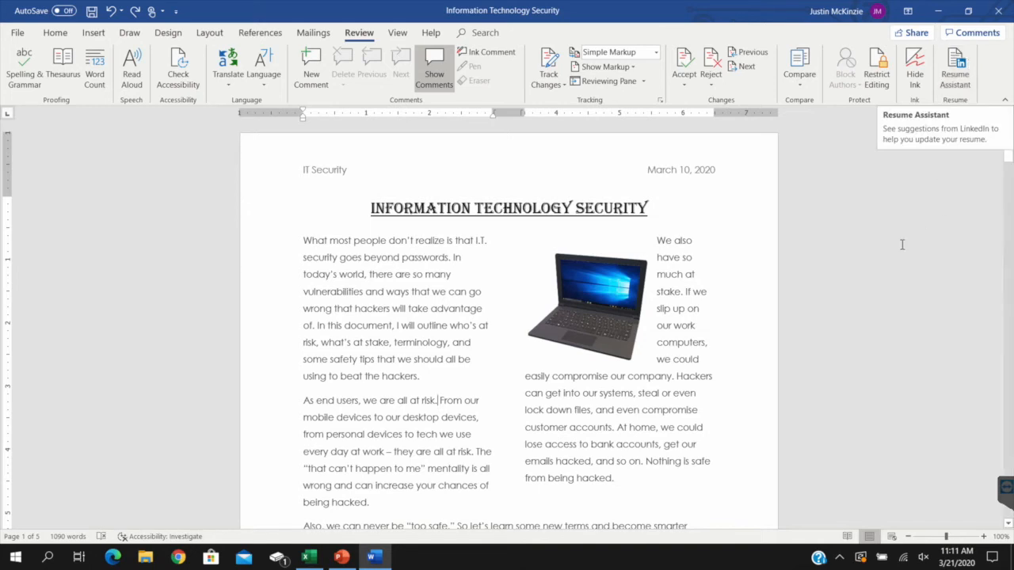
{"action": "left_click", "coordinate": [883, 277]}
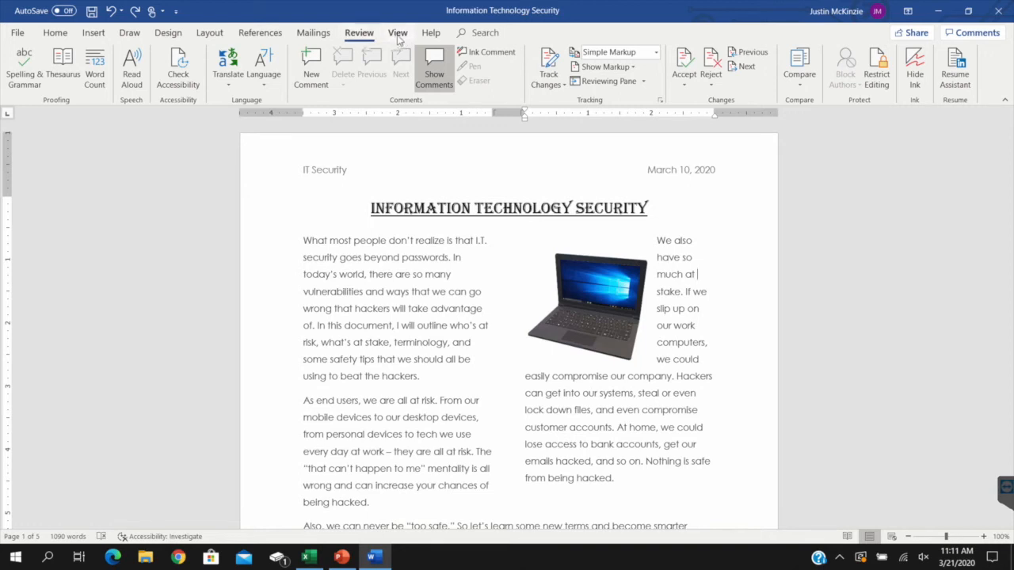
Examine the View tools and how the ruler's indent markers relate to the introductory paragraphs
{"action": "left_click", "coordinate": [397, 32]}
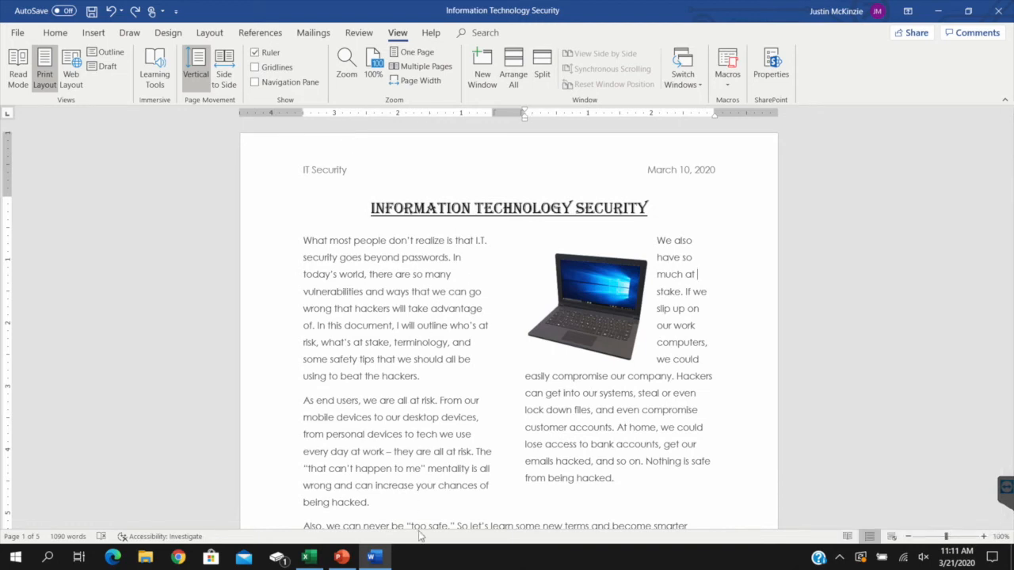
{"action": "scroll", "coordinate": [396, 523], "scroll_direction": "down", "scroll_amount": 1}
{"action": "triple_click", "coordinate": [315, 509]}
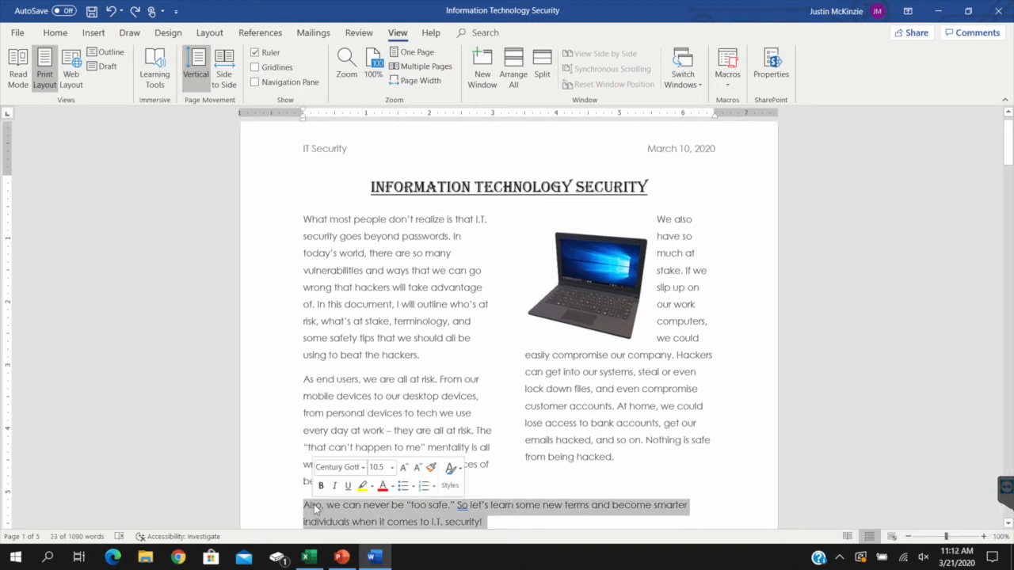
{"action": "left_click", "coordinate": [525, 500]}
{"action": "scroll", "coordinate": [525, 499], "scroll_direction": "down", "scroll_amount": 2}
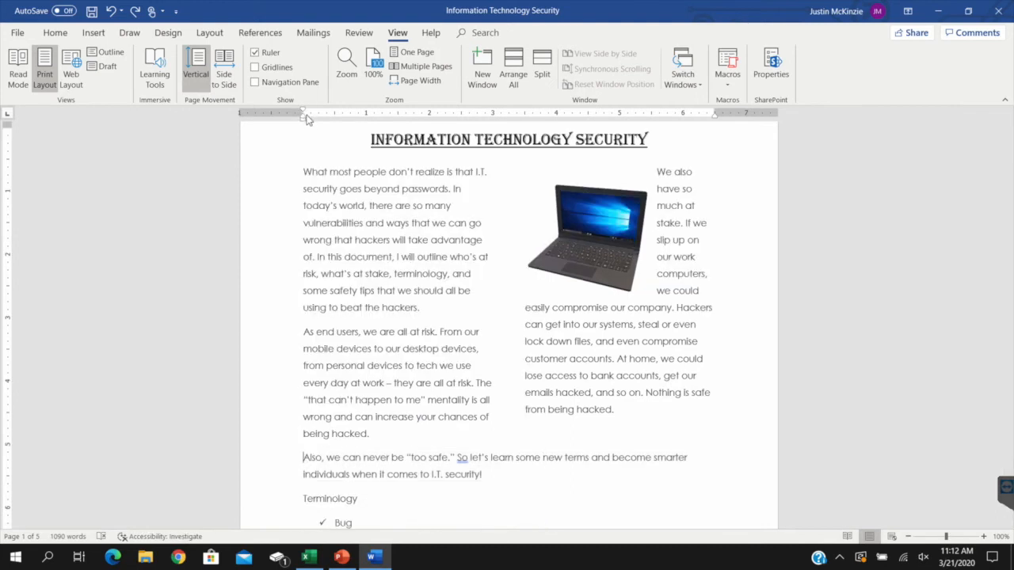
{"action": "mouse_move", "coordinate": [308, 116]}
{"action": "left_mouse_down"}
{"action": "mouse_move", "coordinate": [366, 121]}
{"action": "mouse_move", "coordinate": [302, 121]}
{"action": "left_mouse_up"}
{"action": "left_click_drag", "start_coordinate": [372, 433], "coordinate": [308, 339]}
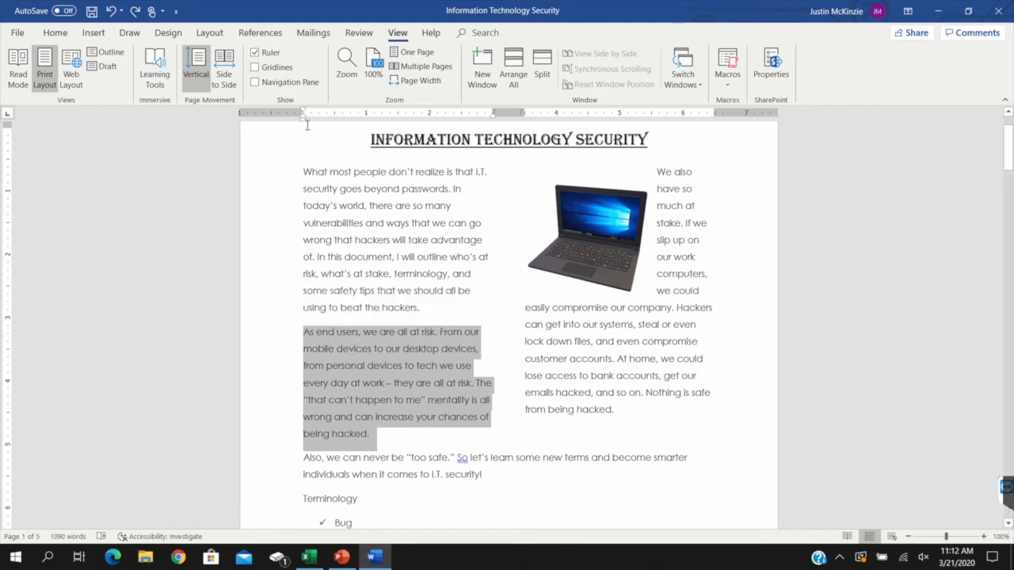
{"action": "mouse_move", "coordinate": [303, 119]}
{"action": "left_mouse_down"}
{"action": "mouse_move", "coordinate": [353, 118]}
{"action": "mouse_move", "coordinate": [303, 120]}
{"action": "left_mouse_up"}
{"action": "left_click", "coordinate": [347, 208]}
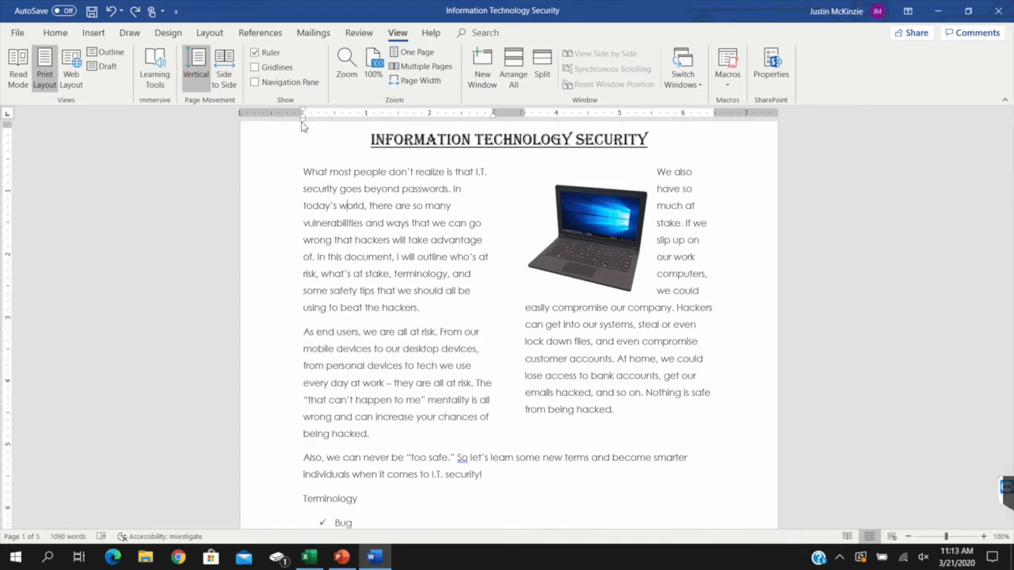
Try a larger left indent on the opening paragraph using the ruler, and undo the change
{"action": "left_click_drag", "start_coordinate": [301, 122], "coordinate": [352, 124]}
{"action": "key", "text": "ctrl+z"}
{"action": "mouse_move", "coordinate": [493, 117]}
{"action": "left_mouse_down"}
{"action": "mouse_move", "coordinate": [446, 127]}
{"action": "mouse_move", "coordinate": [492, 126]}
{"action": "left_mouse_up"}
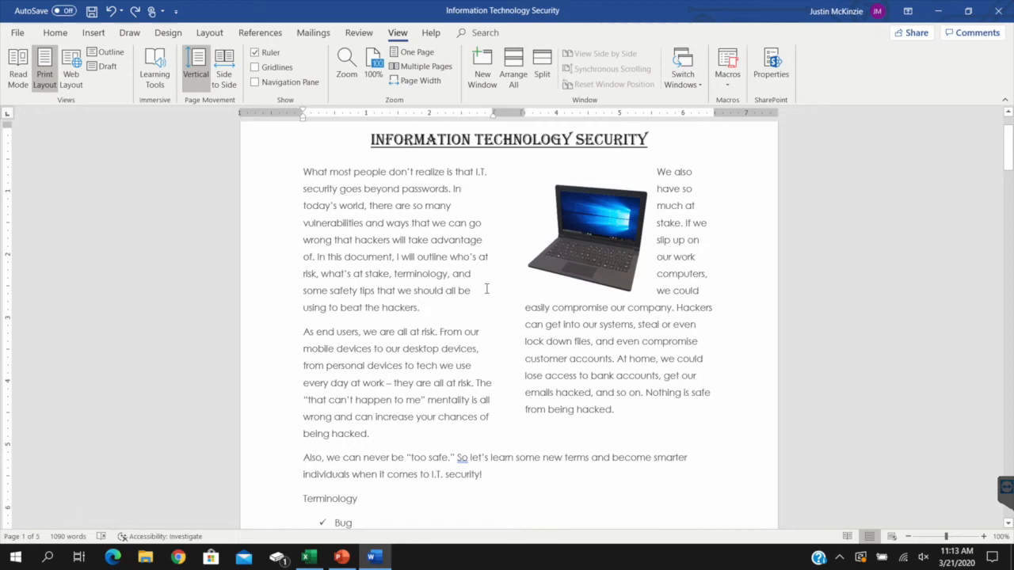
Toggle the gridlines on and off, and browse the Navigation pane's headings and page thumbnails before closing it
{"action": "left_click", "coordinate": [254, 67]}
{"action": "left_click", "coordinate": [254, 69]}
{"action": "left_click", "coordinate": [254, 82]}
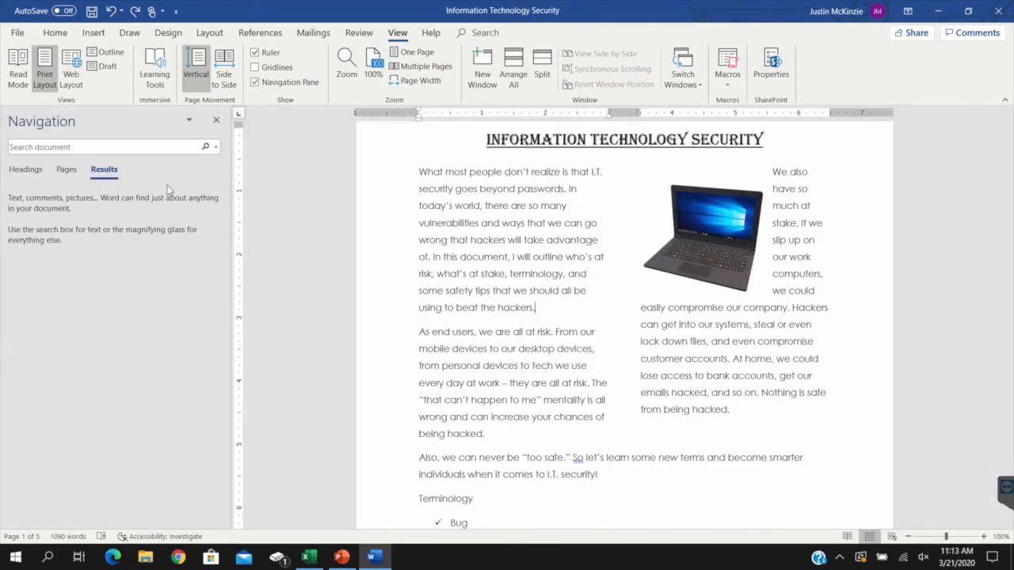
{"action": "left_click", "coordinate": [26, 169]}
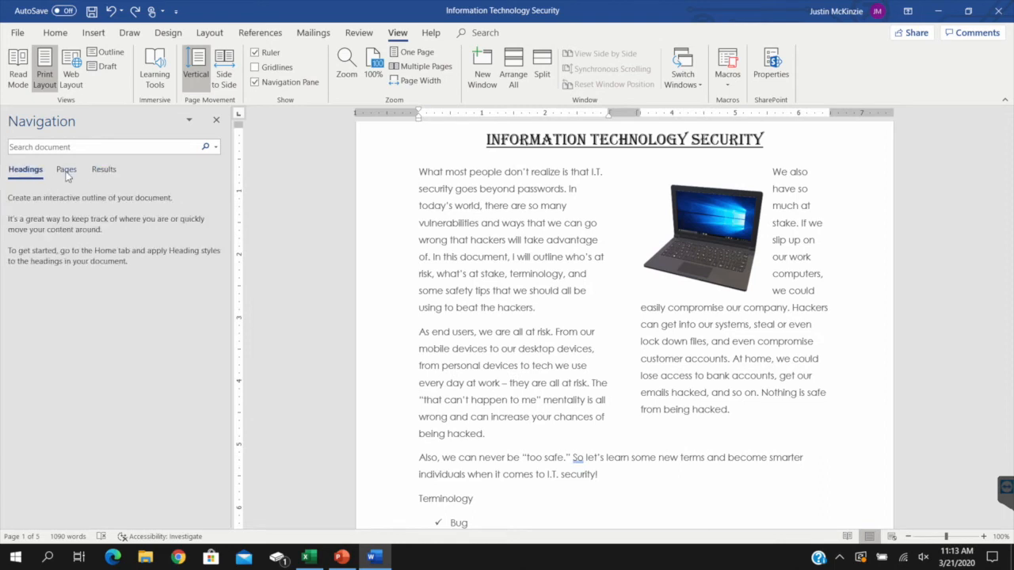
{"action": "left_click", "coordinate": [66, 170]}
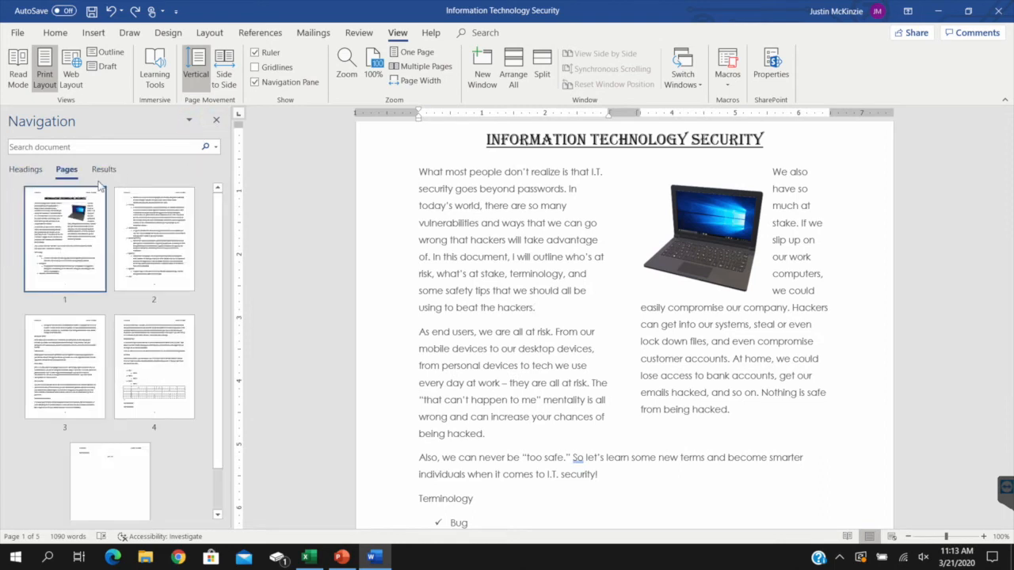
{"action": "left_click", "coordinate": [216, 120]}
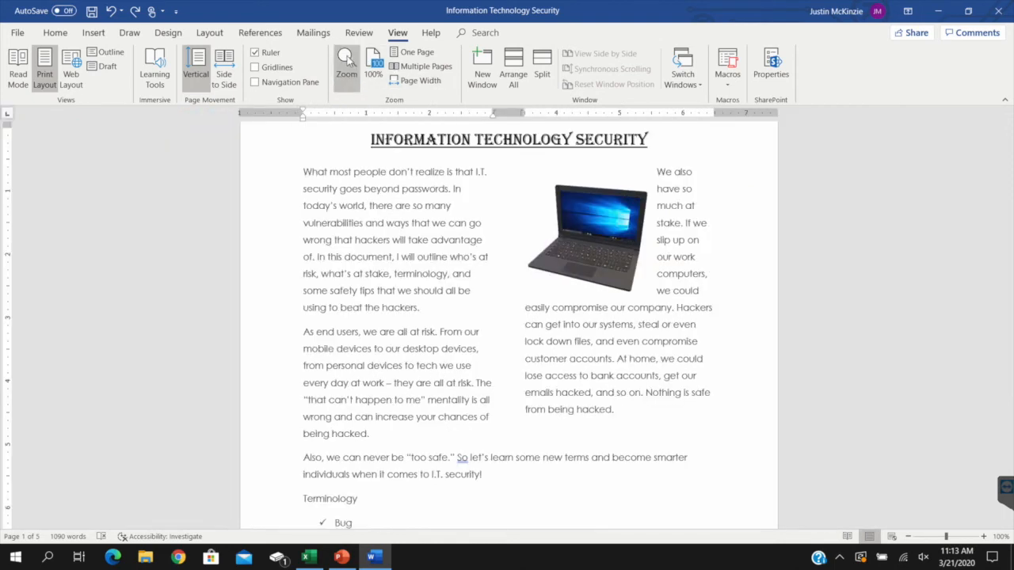
Magnify the document to 200% and return it to 100%, repeating the comparison once
{"action": "left_click", "coordinate": [346, 65]}
{"action": "left_click", "coordinate": [375, 188]}
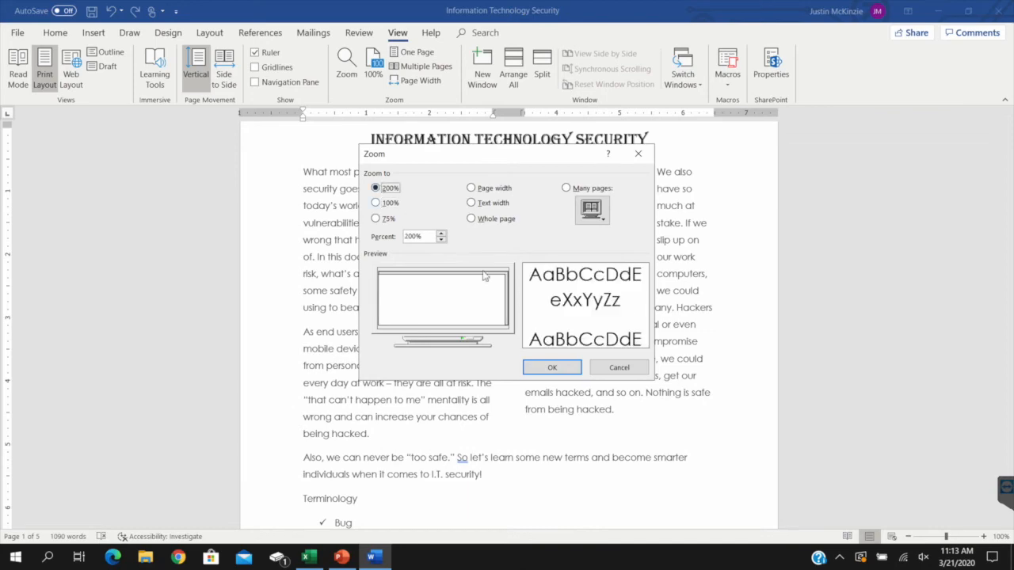
{"action": "left_click", "coordinate": [558, 367]}
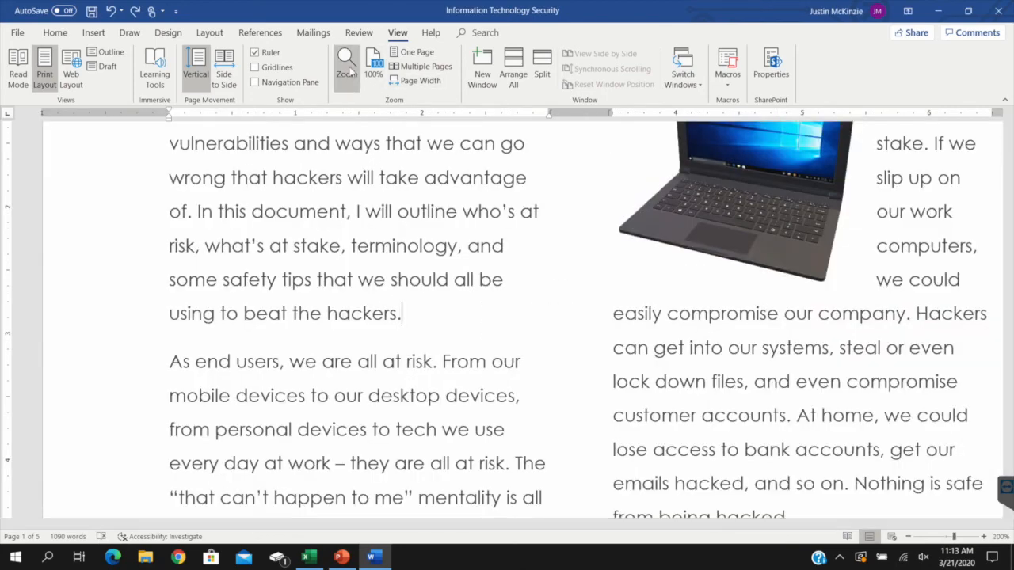
{"action": "left_click", "coordinate": [374, 70]}
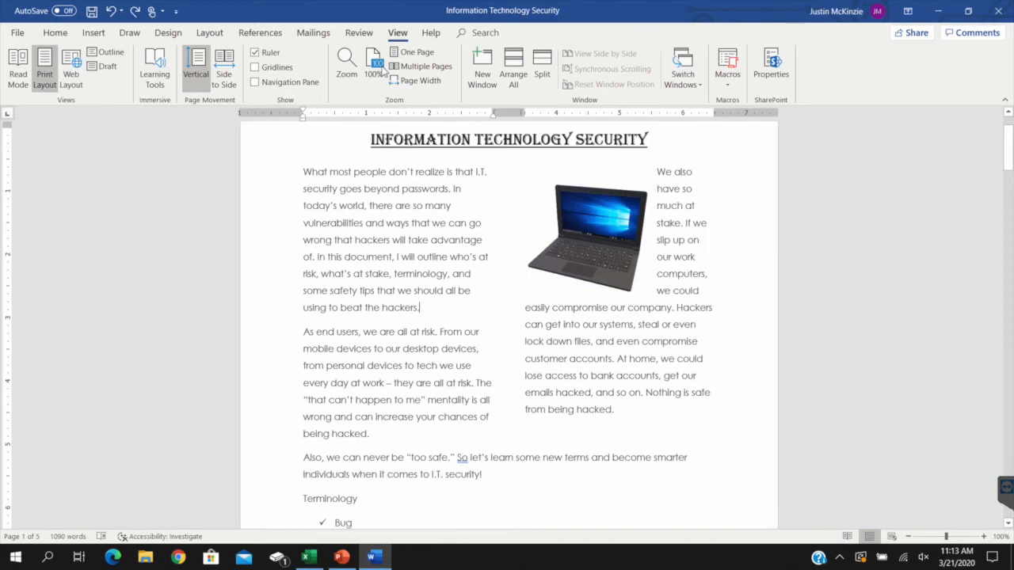
{"action": "left_click", "coordinate": [351, 71]}
{"action": "left_click", "coordinate": [375, 188]}
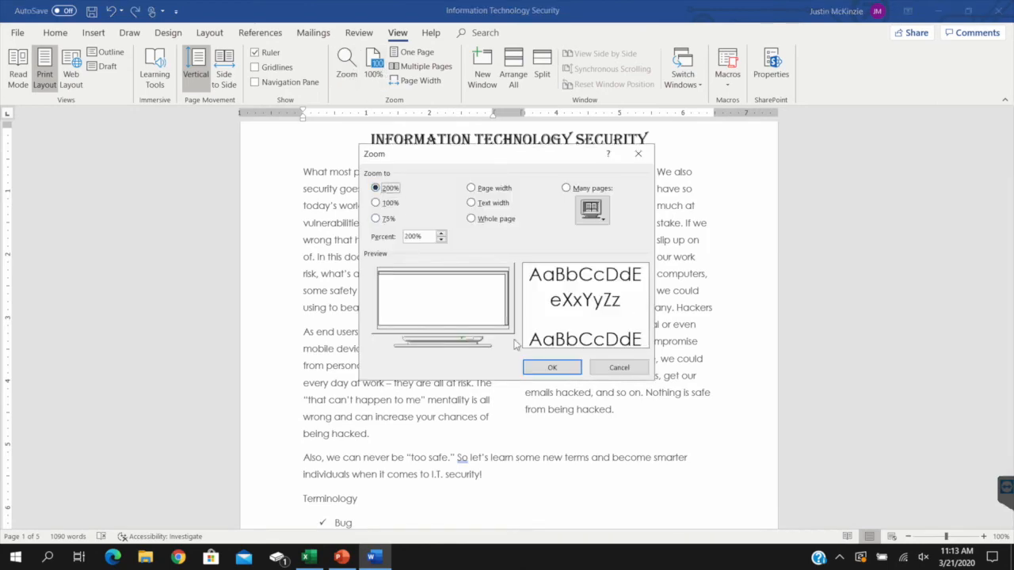
{"action": "left_click", "coordinate": [552, 367]}
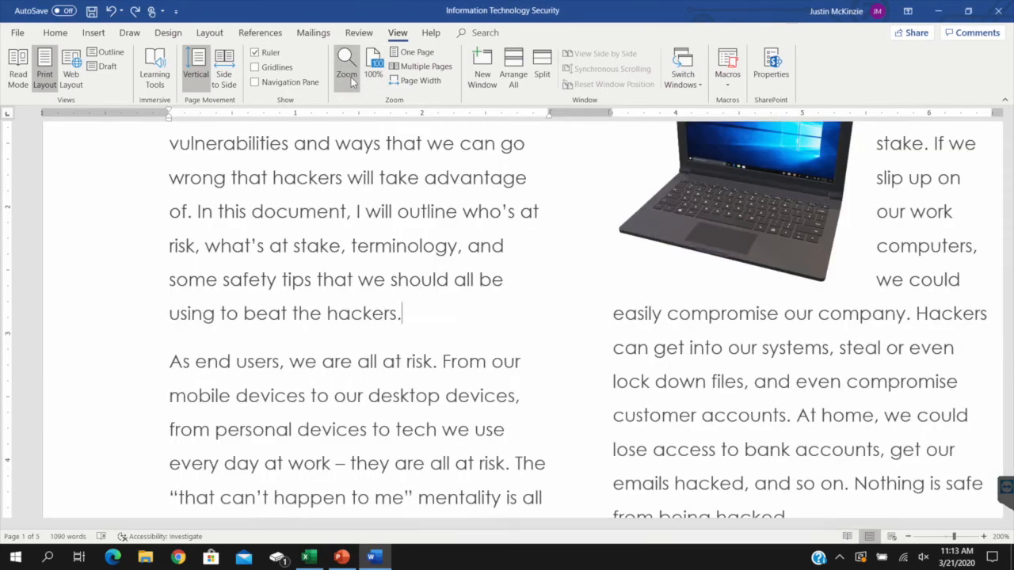
{"action": "left_click", "coordinate": [374, 70]}
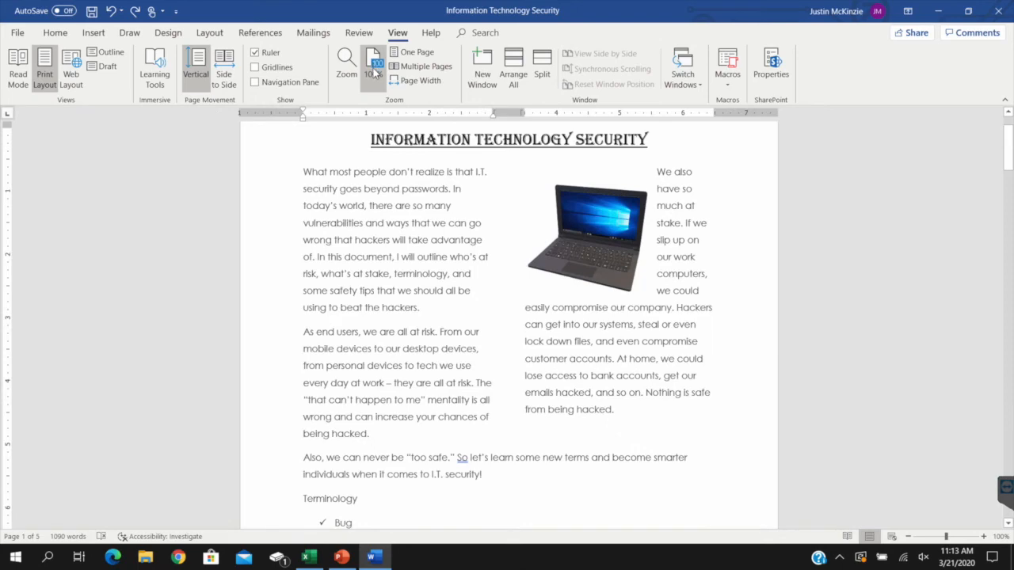
Vary the document zoom freely to about 196% and 65%, and restore it to 100%
{"action": "mouse_move", "coordinate": [946, 537]}
{"action": "left_mouse_down"}
{"action": "mouse_move", "coordinate": [925, 539]}
{"action": "mouse_move", "coordinate": [954, 540]}
{"action": "left_mouse_up"}
{"action": "left_click", "coordinate": [954, 540]}
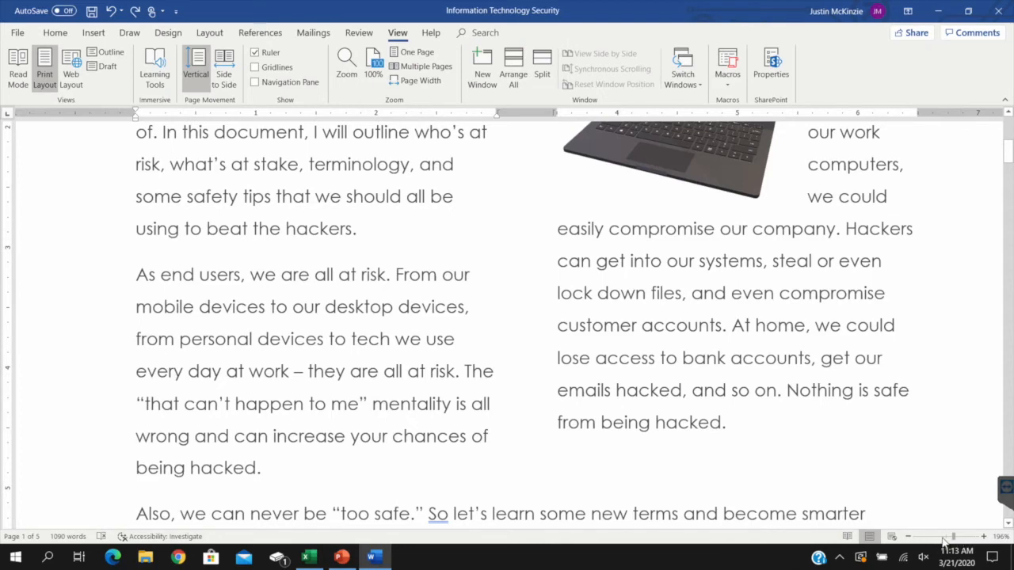
{"action": "left_click", "coordinate": [933, 539]}
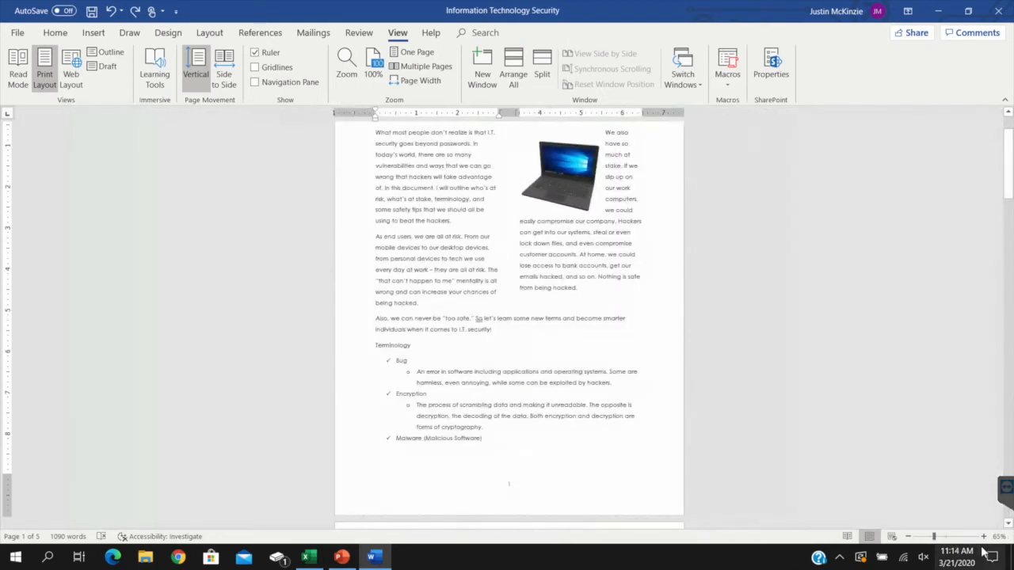
{"action": "left_click", "coordinate": [375, 73]}
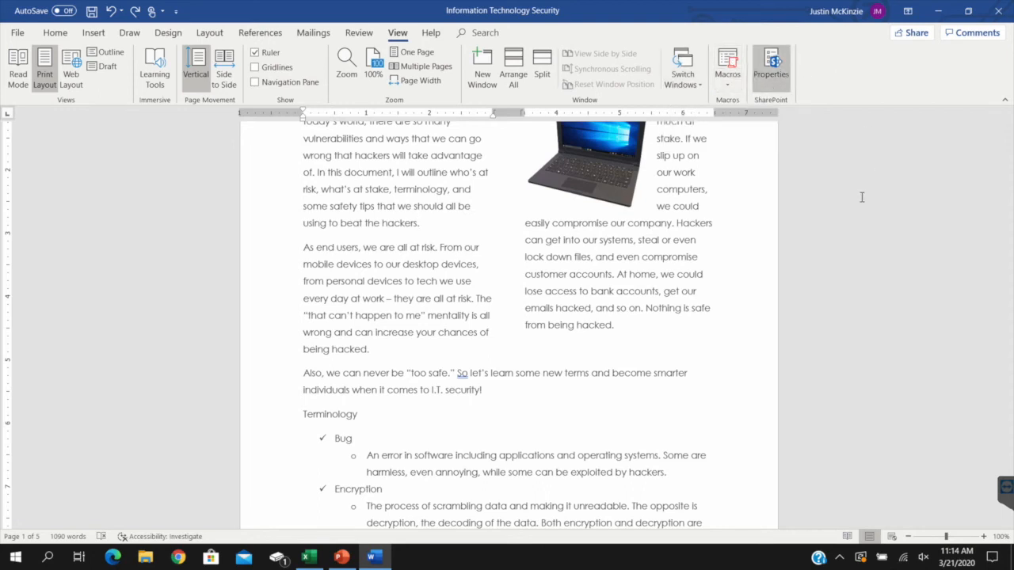
Look over the Terminology pages and the Help commands, and check the upload option for turning on AutoSave
{"action": "scroll", "coordinate": [860, 198], "scroll_direction": "down", "scroll_amount": 7}
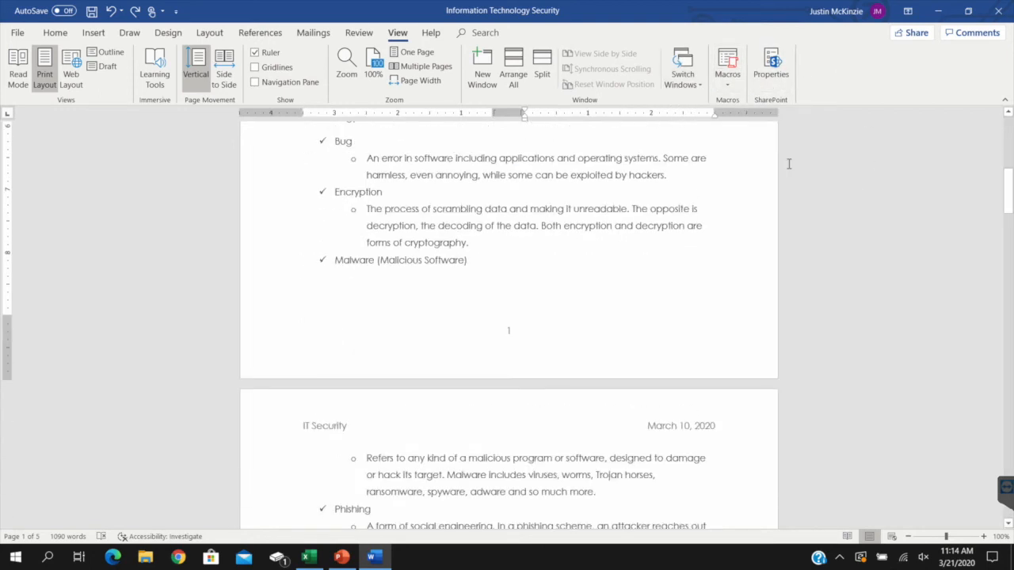
{"action": "scroll", "coordinate": [531, 170], "scroll_direction": "down", "scroll_amount": 9}
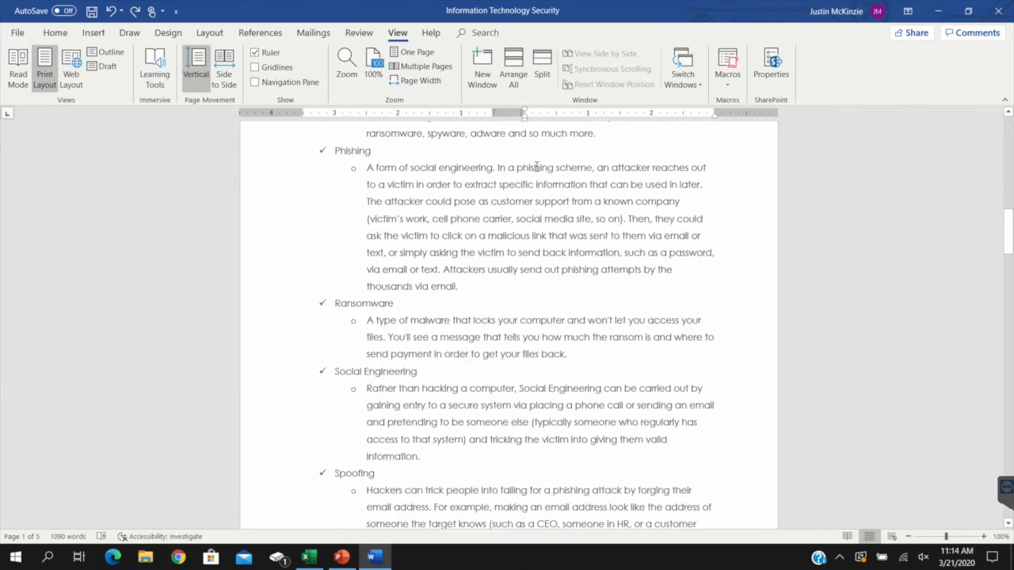
{"action": "scroll", "coordinate": [536, 166], "scroll_direction": "down", "scroll_amount": 1}
{"action": "left_click", "coordinate": [430, 33]}
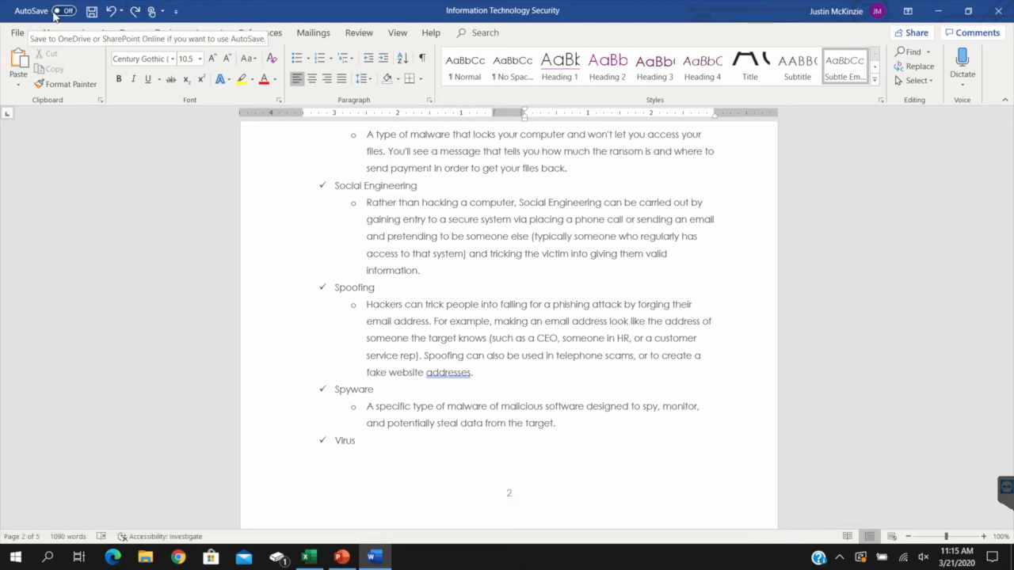
{"action": "left_click", "coordinate": [62, 11]}
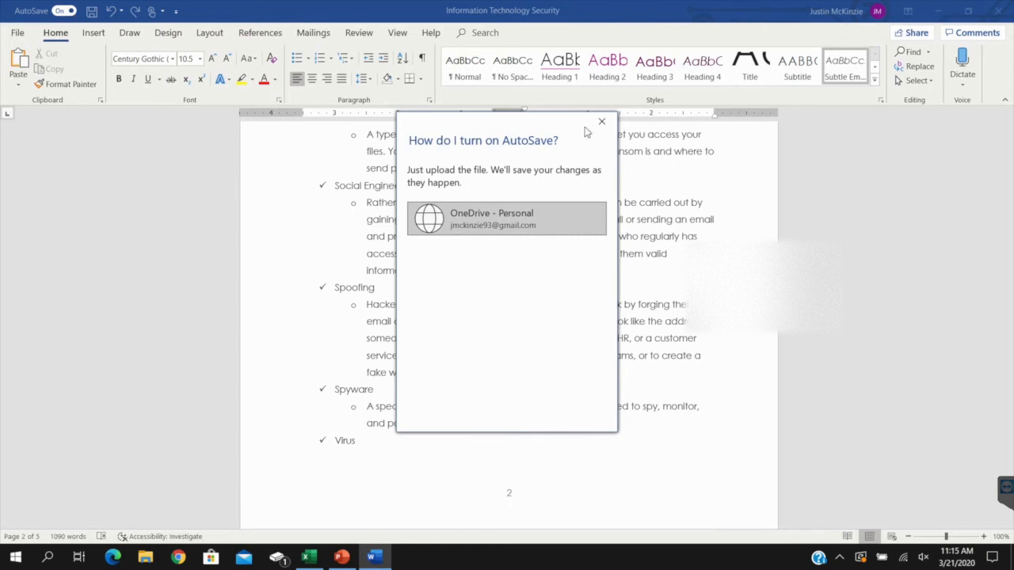
{"action": "left_click", "coordinate": [601, 121]}
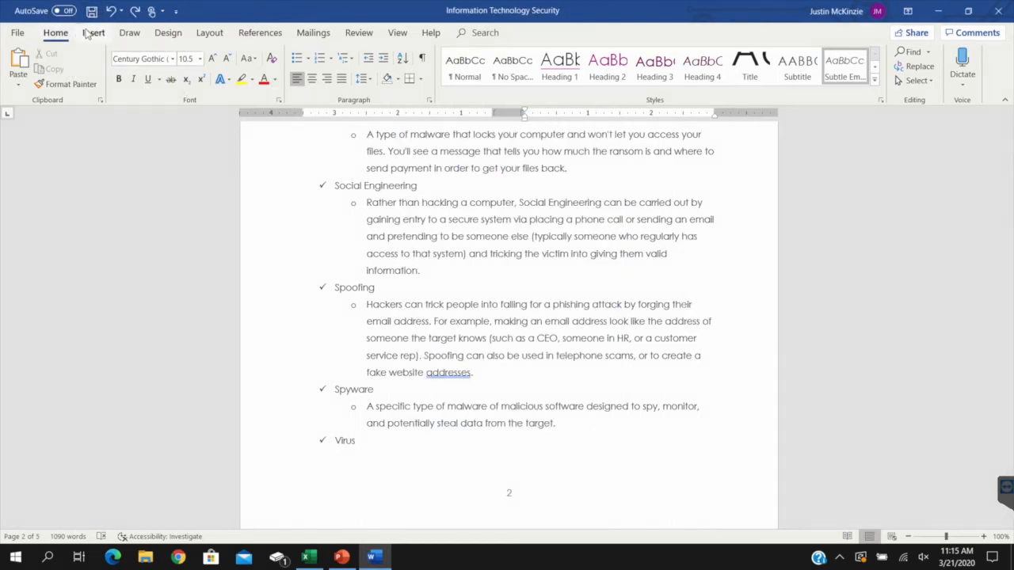
Undo every action in the undo history, back to the earliest Paste Format entry
{"action": "left_click", "coordinate": [121, 11]}
{"action": "scroll", "coordinate": [181, 267], "scroll_direction": "down", "scroll_amount": 6}
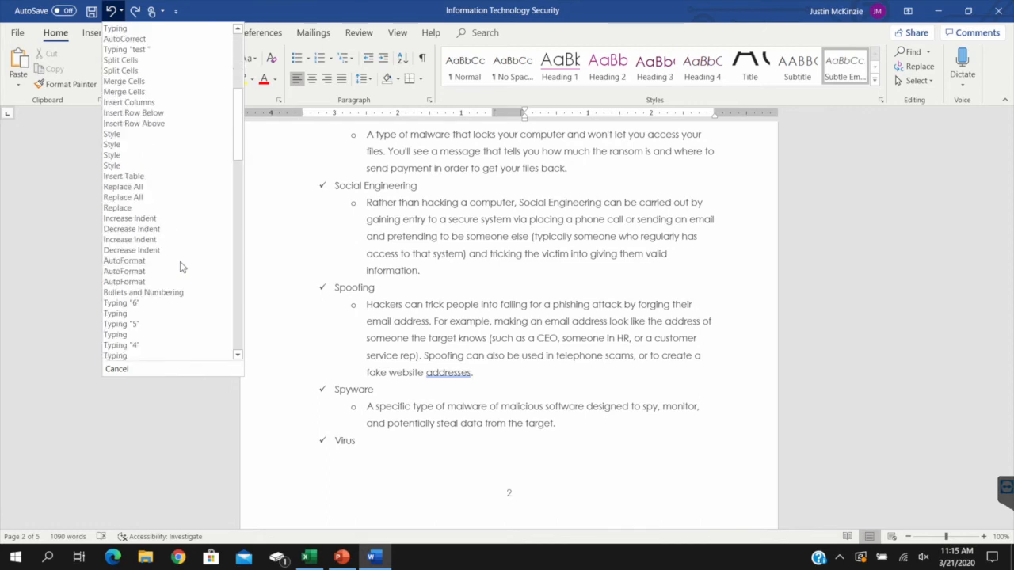
{"action": "scroll", "coordinate": [182, 269], "scroll_direction": "down", "scroll_amount": 8}
{"action": "scroll", "coordinate": [180, 298], "scroll_direction": "down", "scroll_amount": 6}
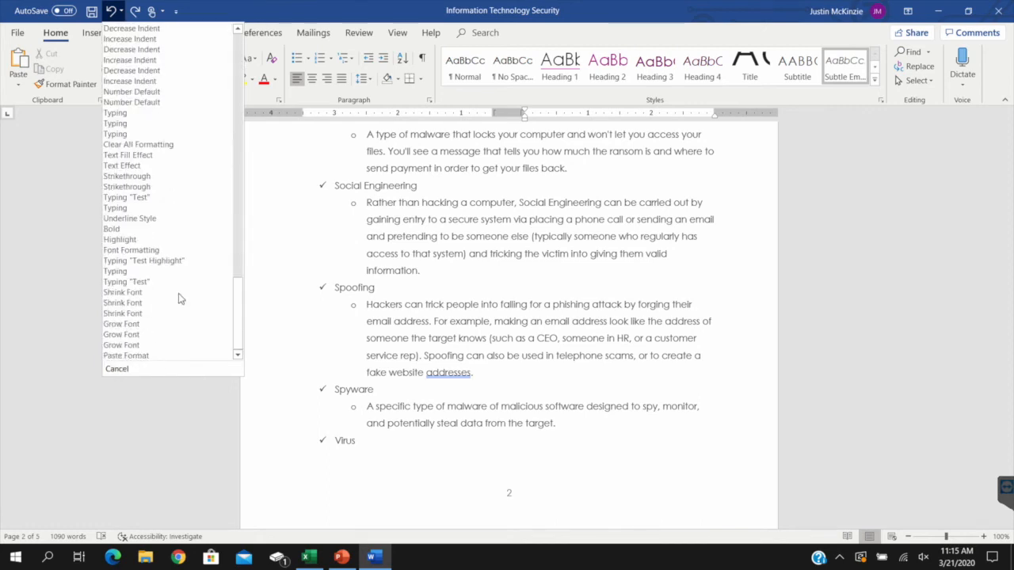
{"action": "left_click", "coordinate": [149, 356]}
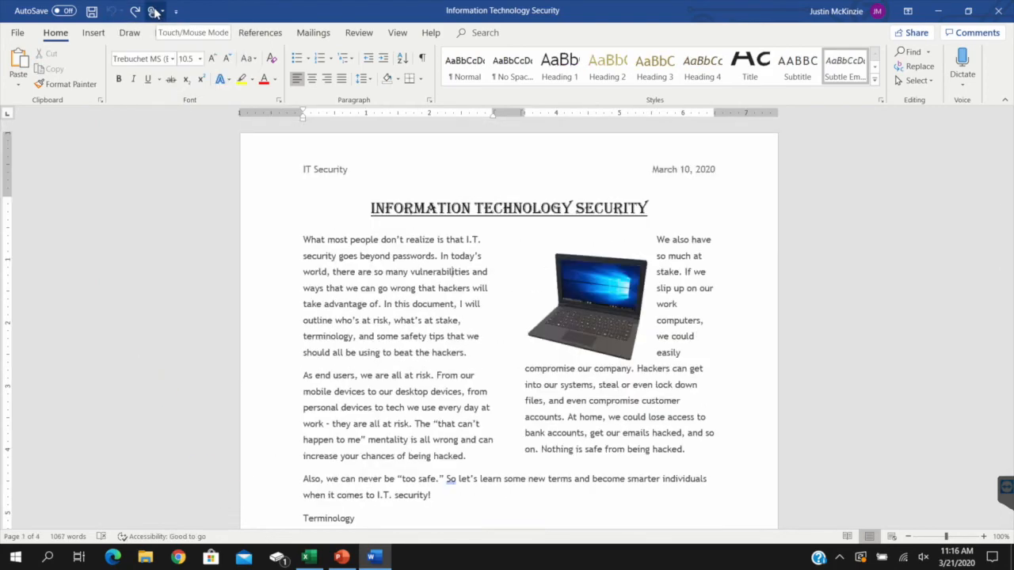
Switch the spacing between commands to Touch mode, and return it to Mouse mode
{"action": "left_click", "coordinate": [155, 12]}
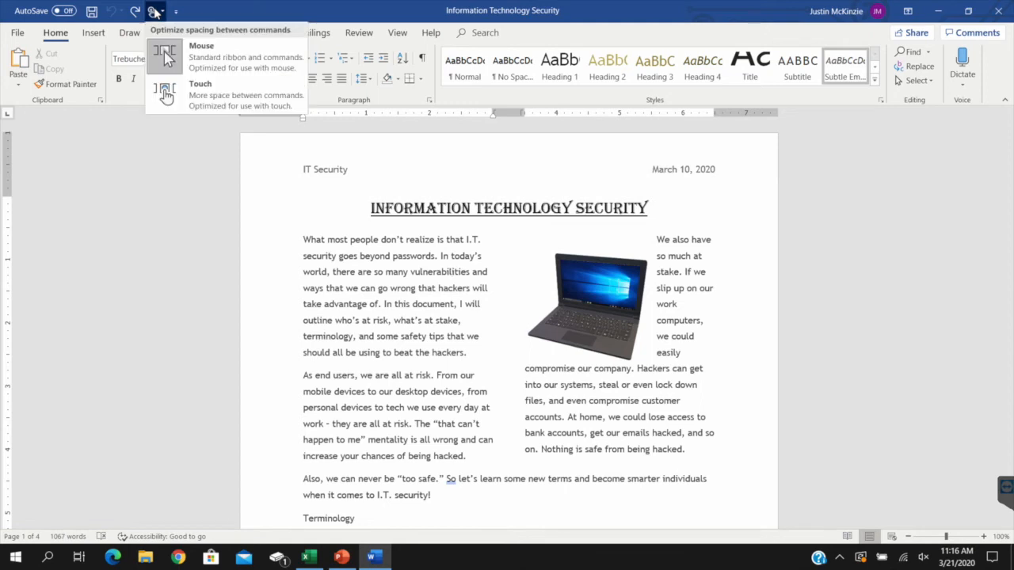
{"action": "left_click", "coordinate": [164, 93]}
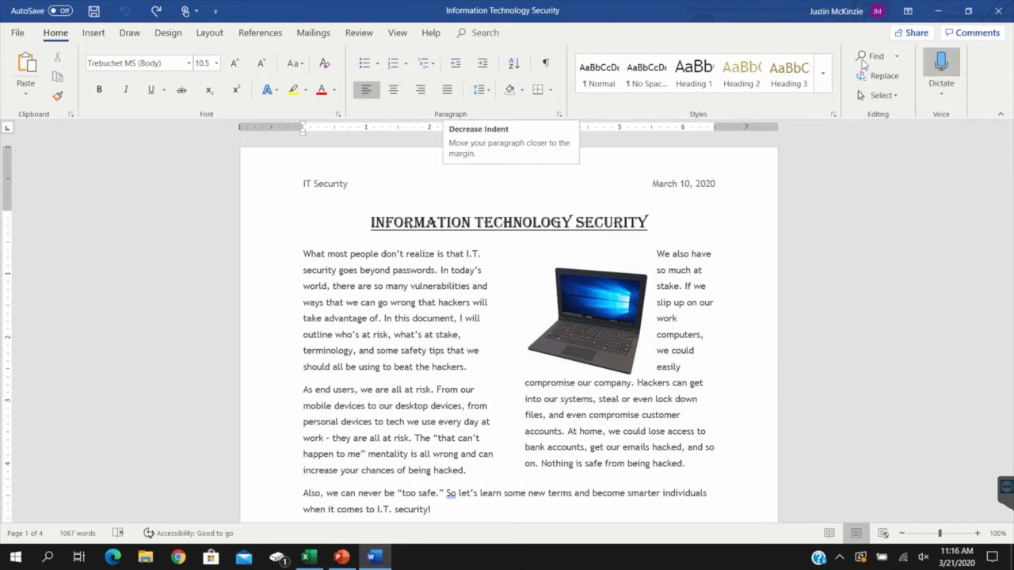
{"action": "left_click", "coordinate": [190, 11]}
{"action": "left_click", "coordinate": [231, 57]}
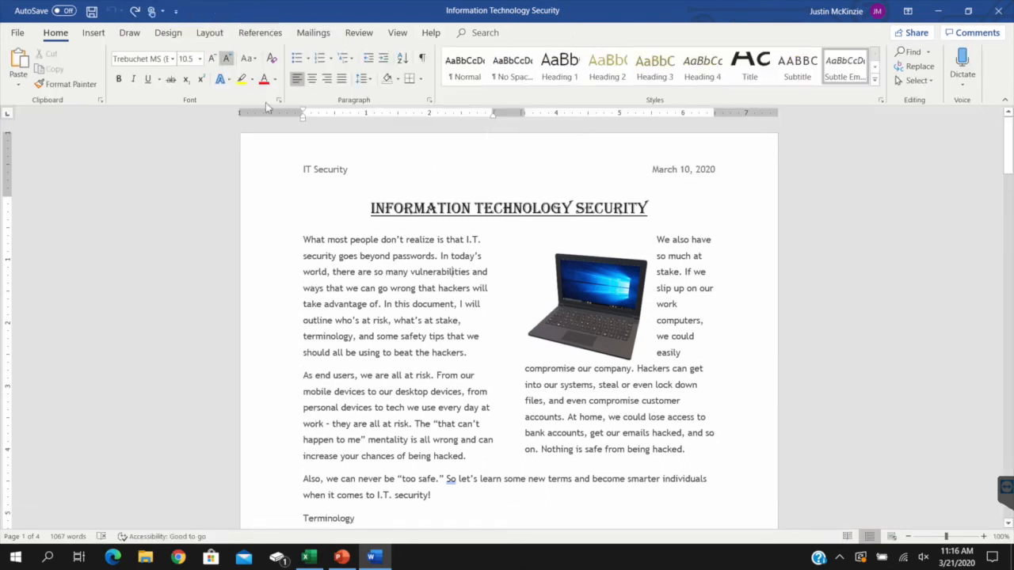
Add the Open command to the Quick Access Toolbar, and remove it again
{"action": "left_click", "coordinate": [175, 12]}
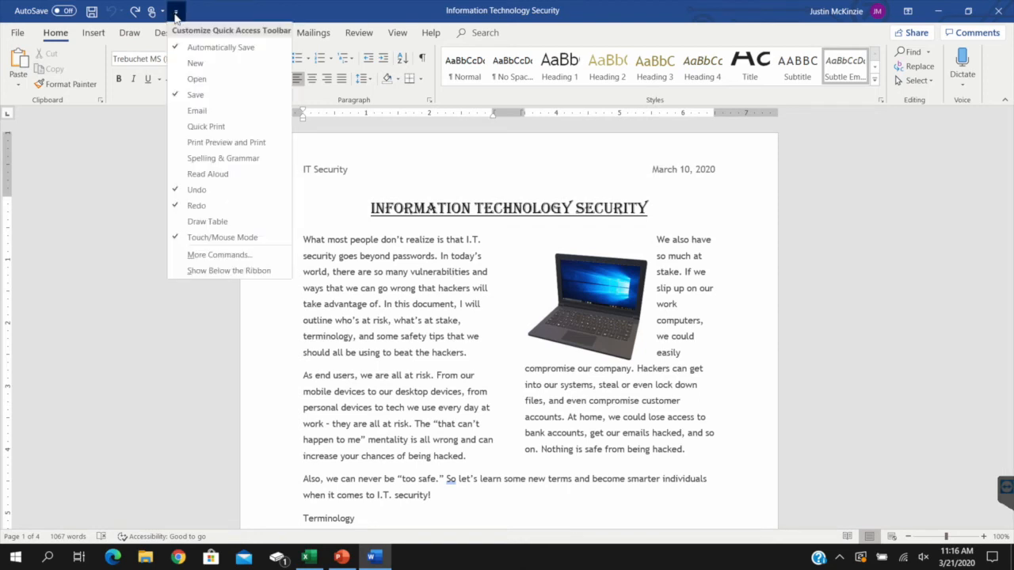
{"action": "left_click", "coordinate": [196, 79]}
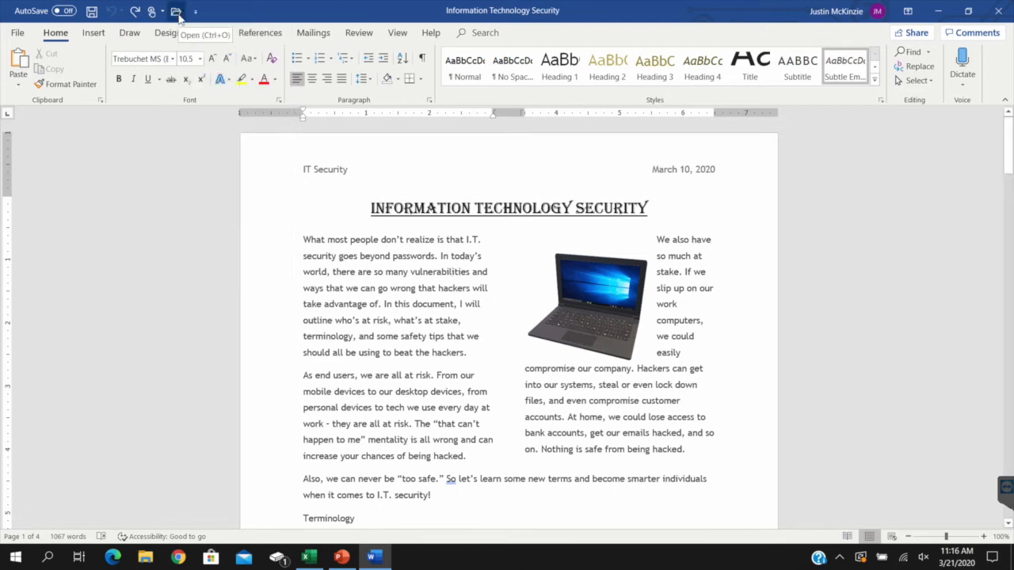
{"action": "left_click", "coordinate": [195, 11]}
{"action": "left_click", "coordinate": [216, 79]}
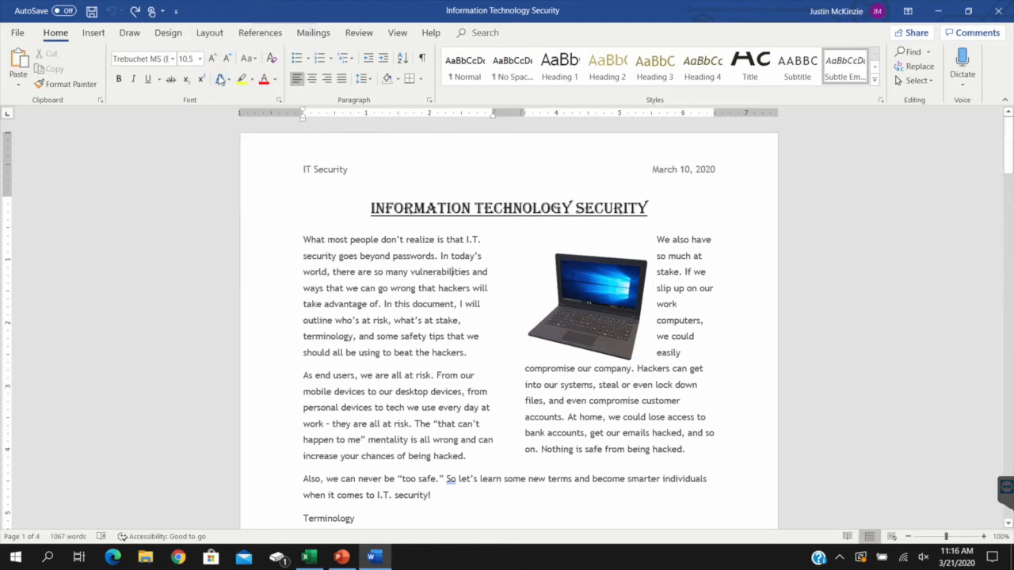
Open the full set of commands available for customizing the Quick Access Toolbar
{"action": "left_click", "coordinate": [176, 11]}
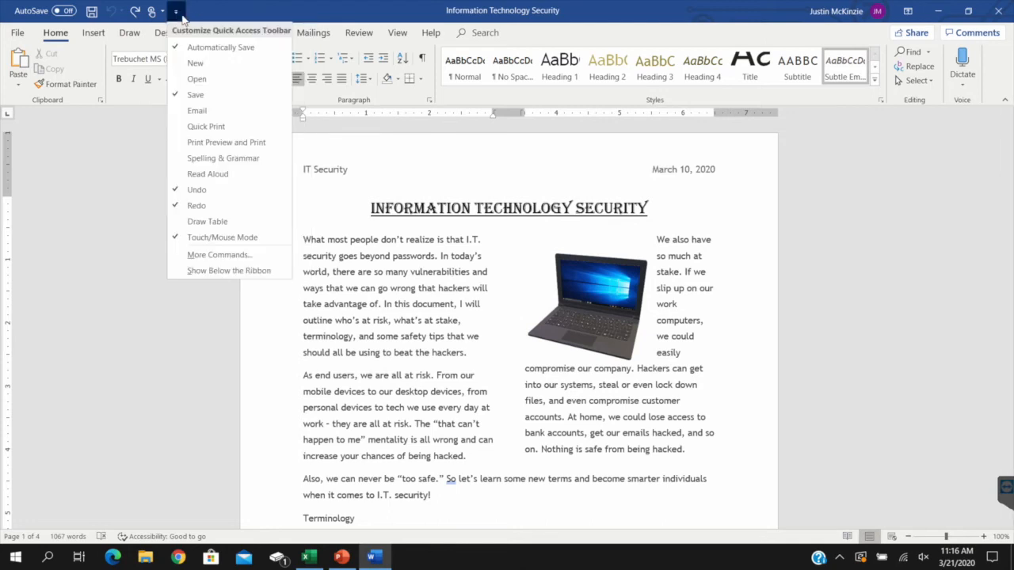
{"action": "left_click", "coordinate": [256, 260]}
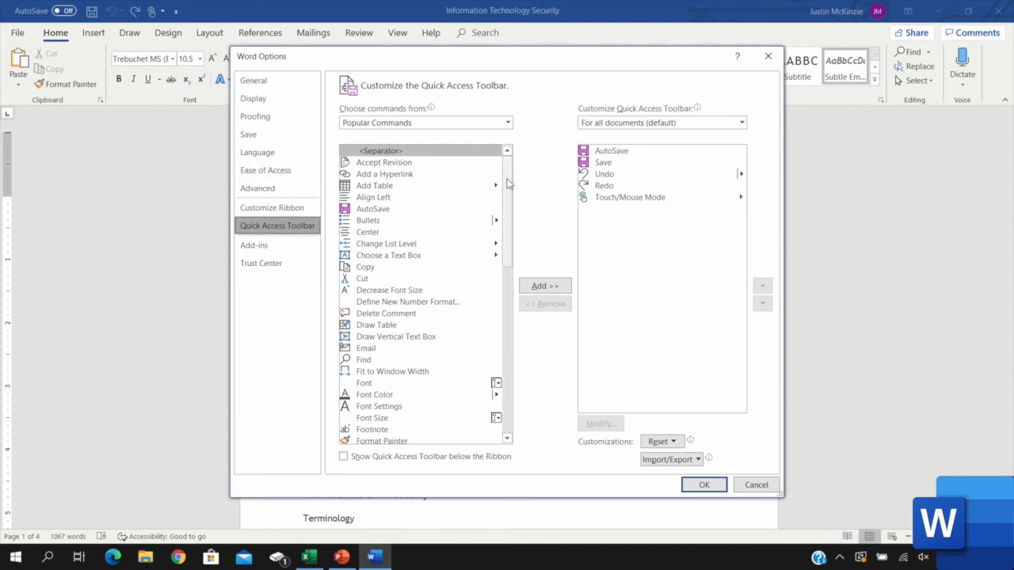
Add the Word Count command from the All Commands list to the Quick Access Toolbar
{"action": "left_click_drag", "start_coordinate": [509, 180], "coordinate": [512, 126]}
{"action": "left_click", "coordinate": [509, 124]}
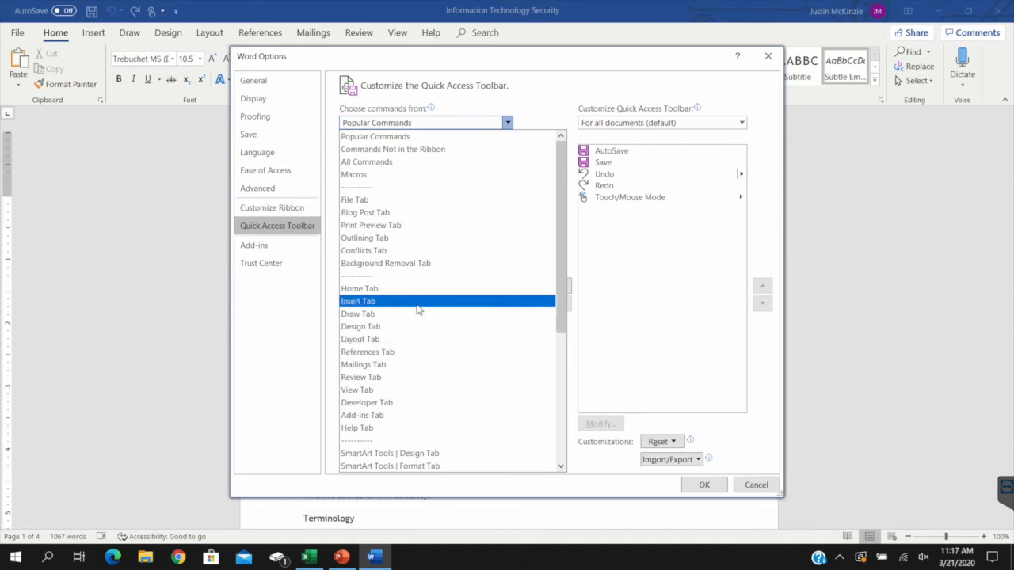
{"action": "scroll", "coordinate": [539, 316], "scroll_direction": "down", "scroll_amount": 3}
{"action": "scroll", "coordinate": [538, 315], "scroll_direction": "down", "scroll_amount": 3}
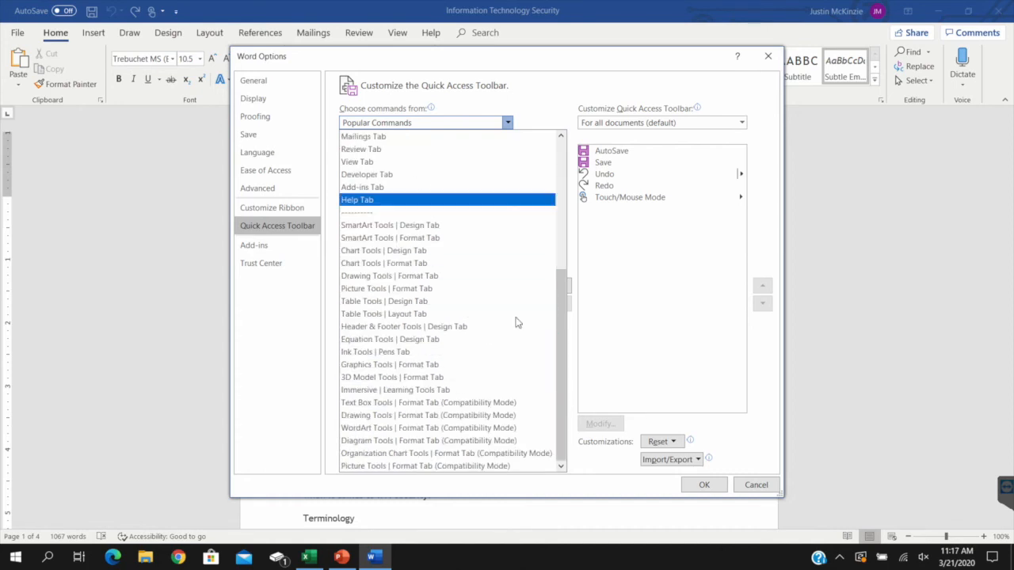
{"action": "scroll", "coordinate": [444, 261], "scroll_direction": "up", "scroll_amount": 6}
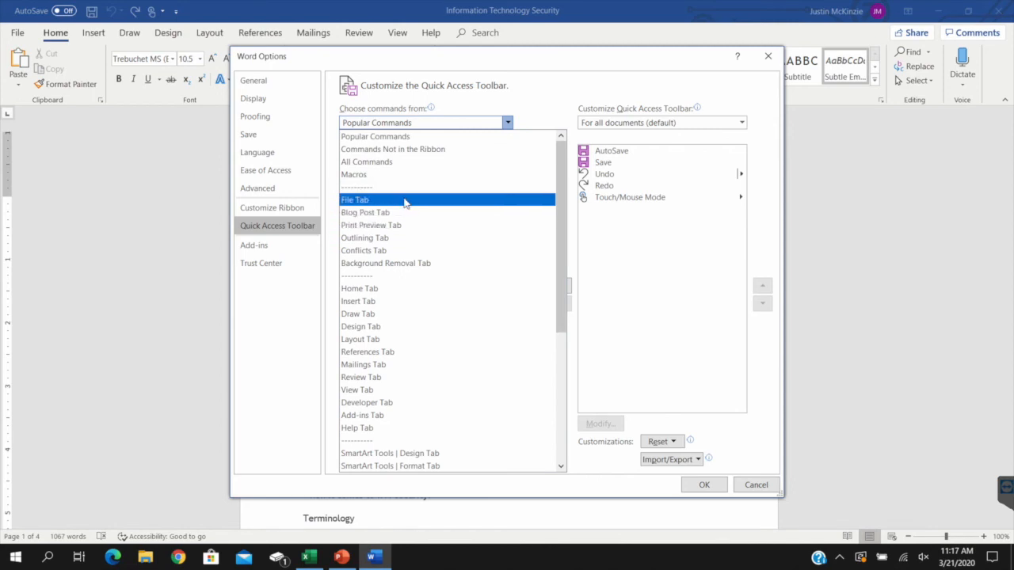
{"action": "left_click", "coordinate": [402, 163]}
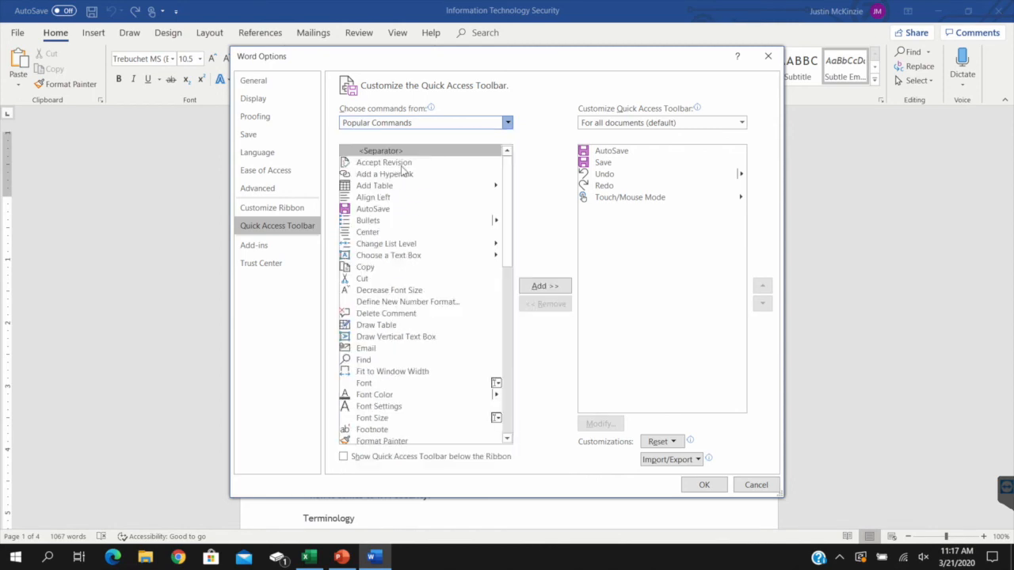
{"action": "left_click_drag", "start_coordinate": [510, 193], "coordinate": [521, 387]}
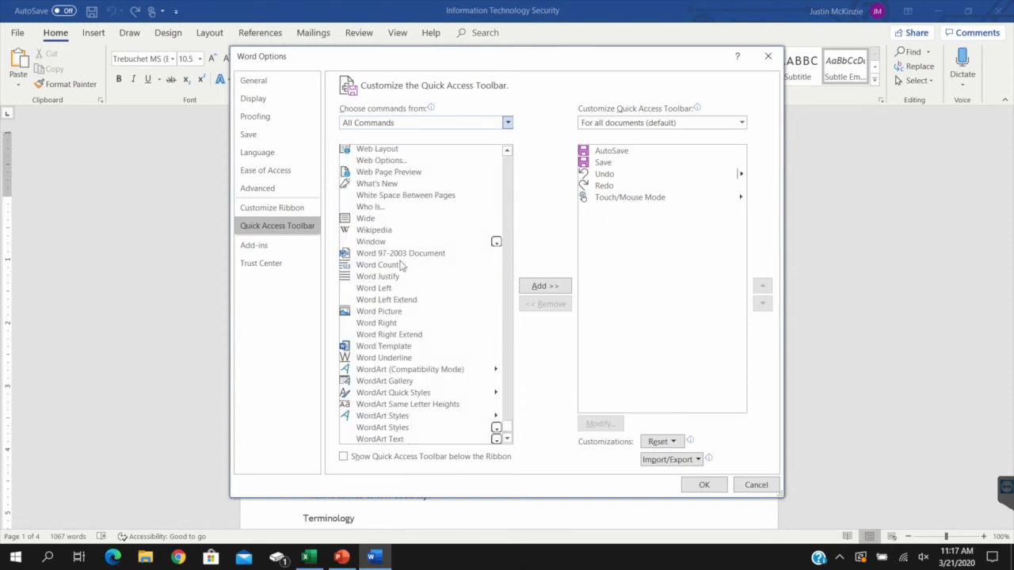
{"action": "left_click", "coordinate": [405, 267]}
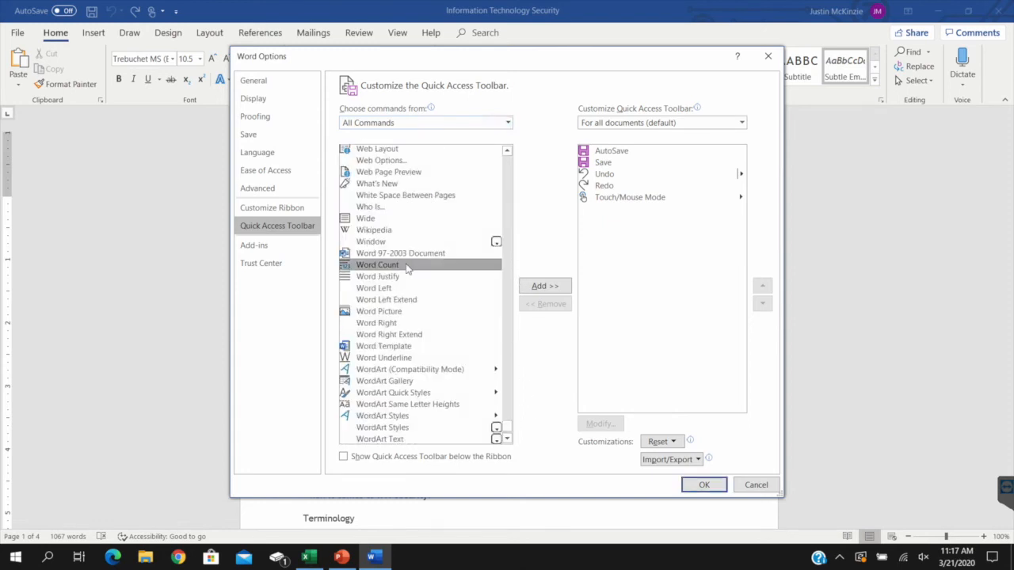
{"action": "left_click", "coordinate": [543, 289]}
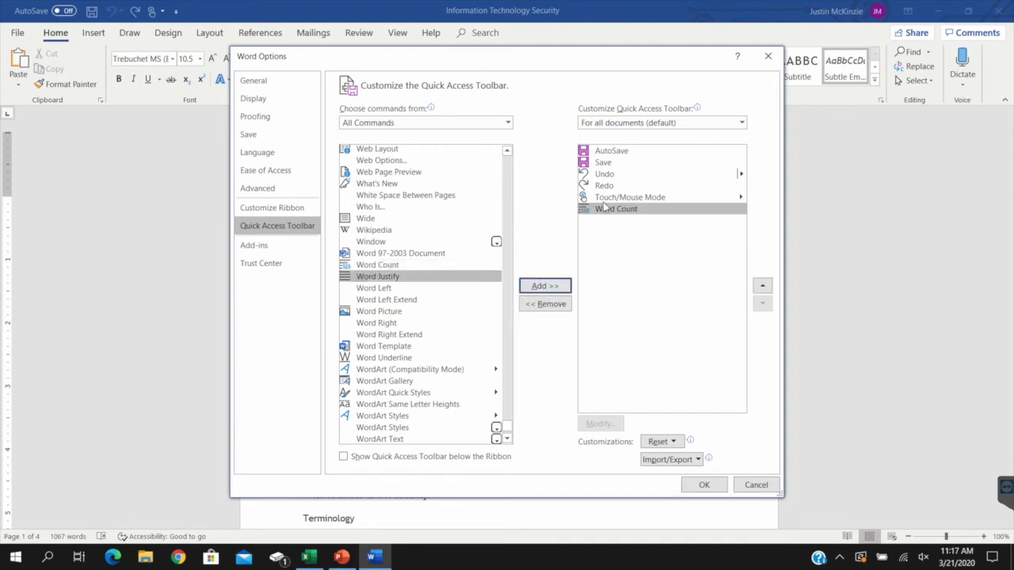
{"action": "left_click", "coordinate": [706, 485]}
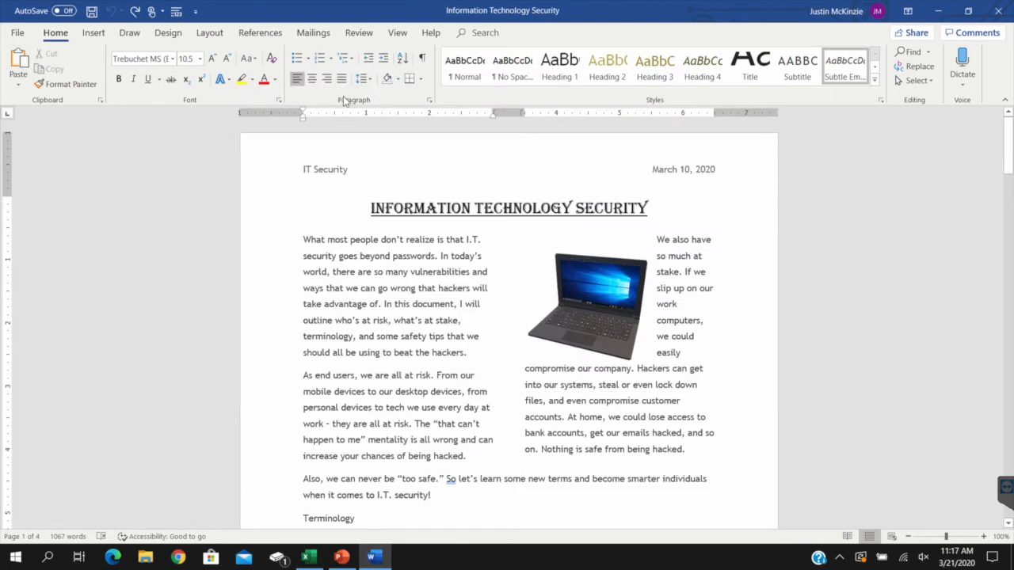
View the document's word count statistics using the Quick Access Toolbar's Word Count command, and close them
{"action": "left_click", "coordinate": [176, 11]}
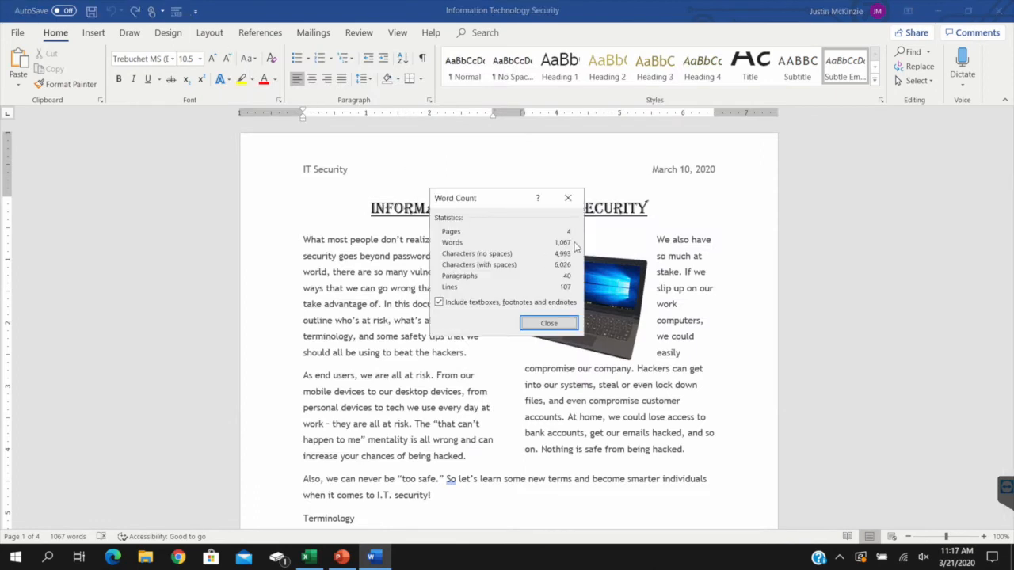
{"action": "left_click", "coordinate": [548, 323]}
Remove the Word Count command from the Quick Access Toolbar through its full customization options
{"action": "left_click", "coordinate": [195, 11]}
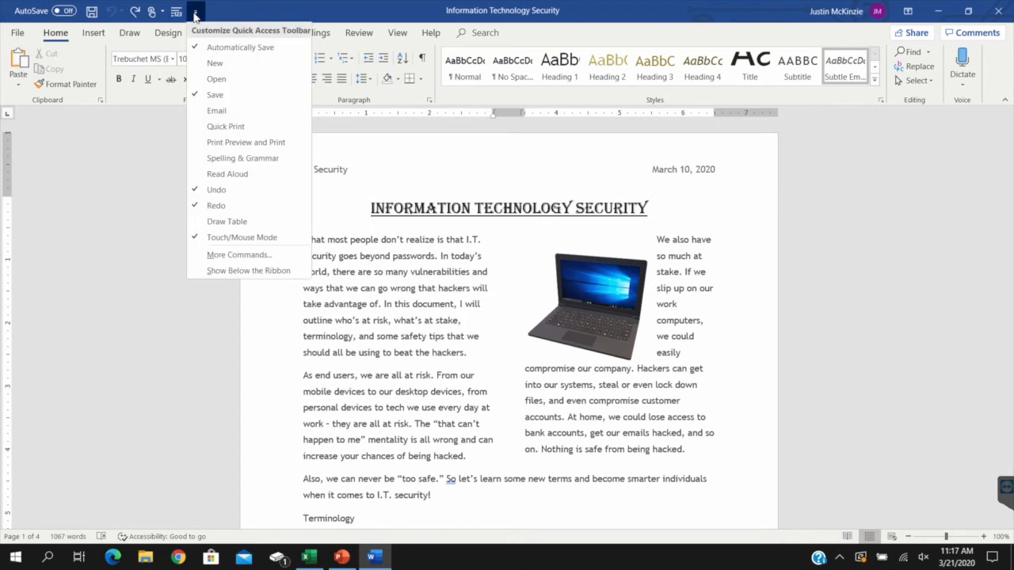
{"action": "left_click", "coordinate": [238, 255]}
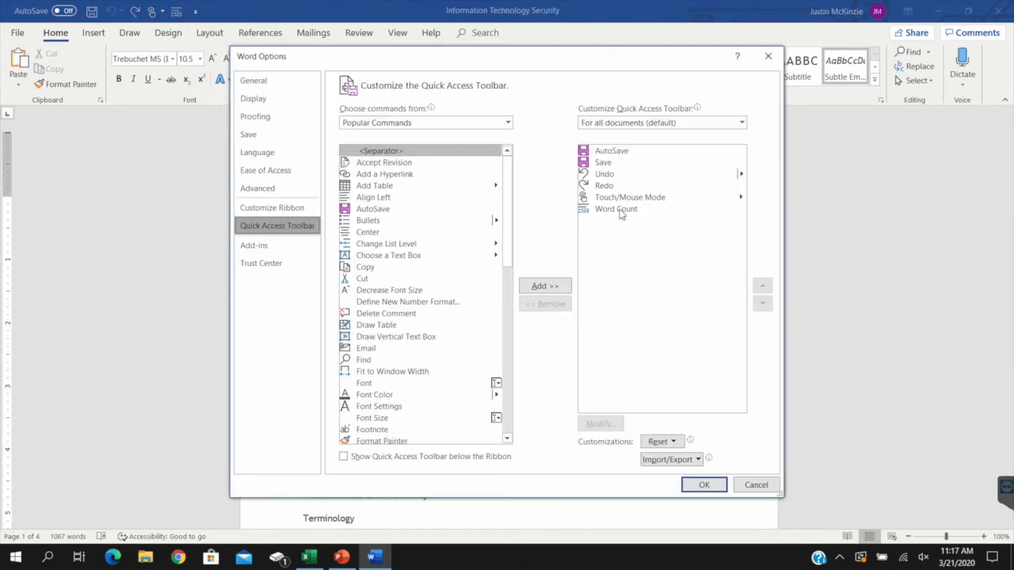
{"action": "left_click", "coordinate": [620, 213]}
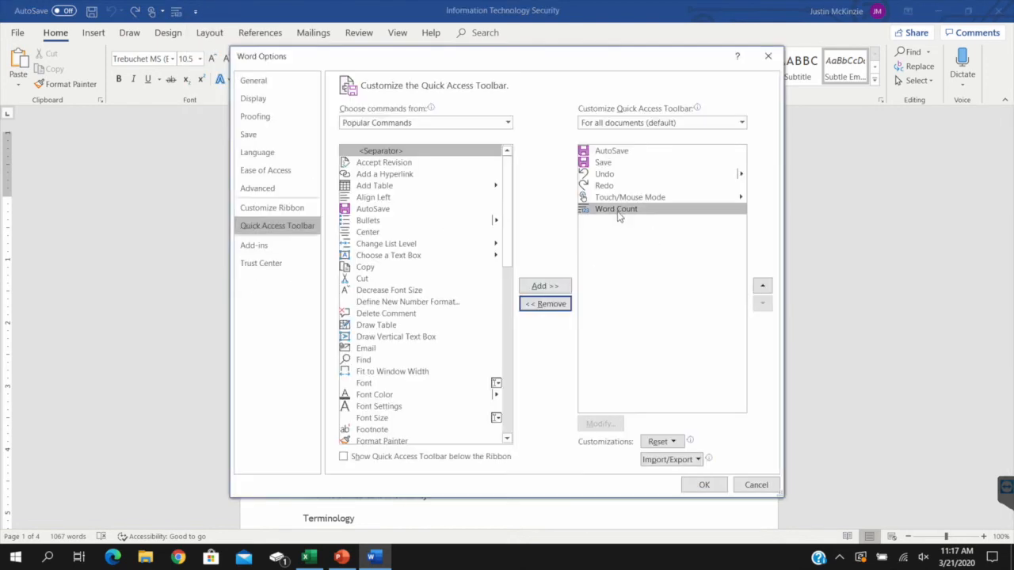
{"action": "left_click", "coordinate": [564, 306]}
{"action": "left_click", "coordinate": [702, 485]}
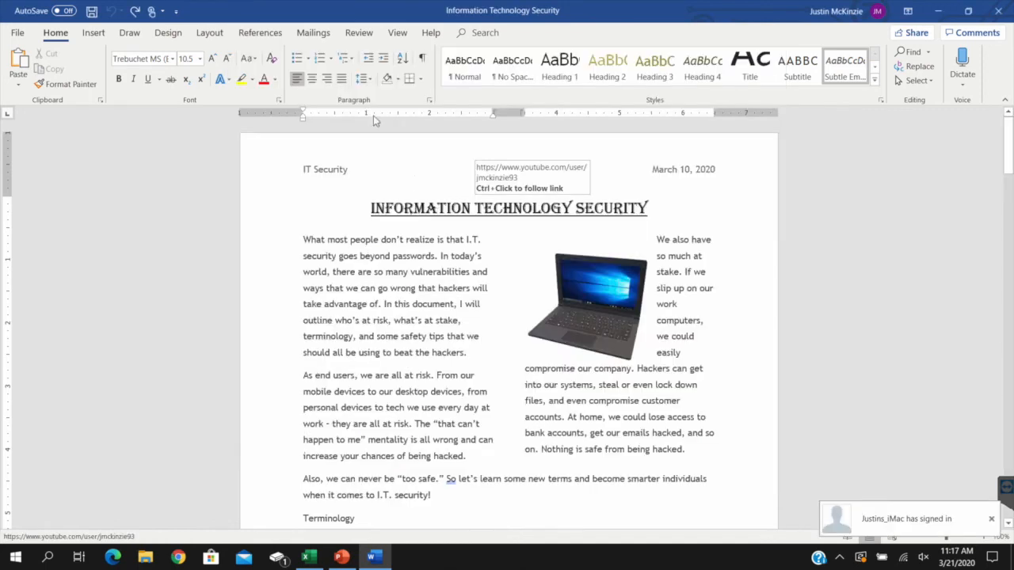
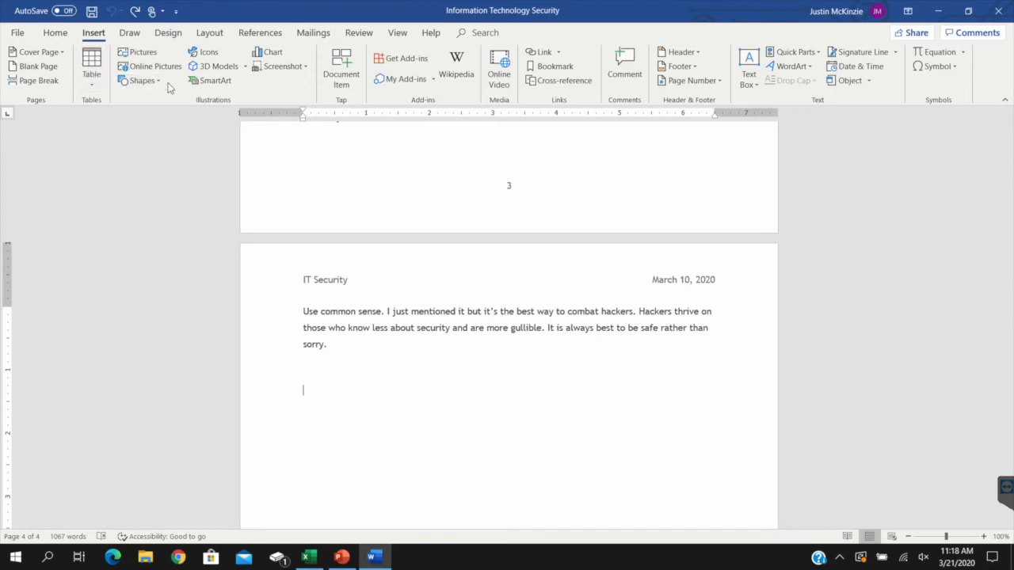
Check the pictures stored on this PC and insert the red sports car from the online Car category below the last paragraph
{"action": "left_click", "coordinate": [139, 52]}
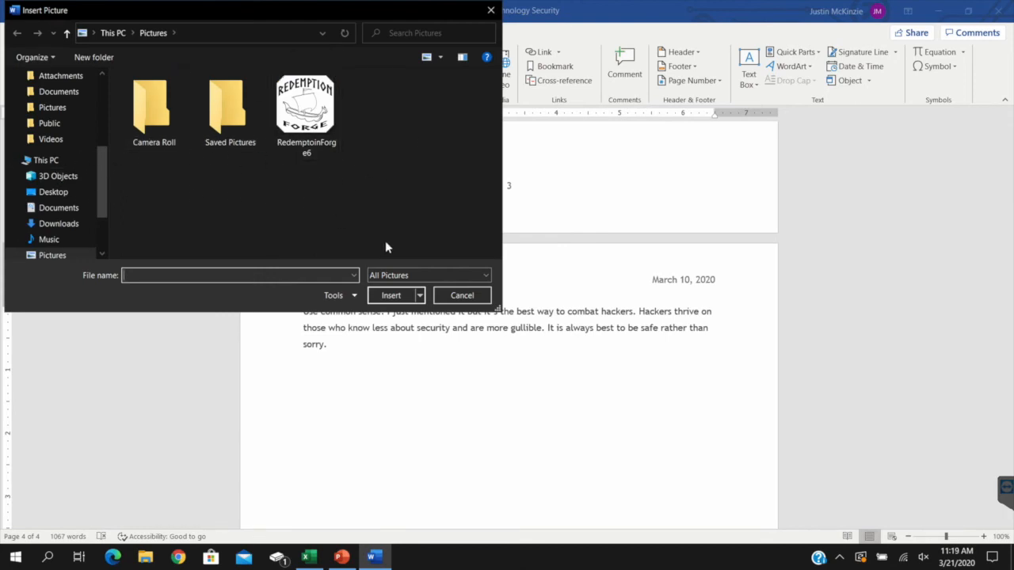
{"action": "left_click", "coordinate": [444, 295]}
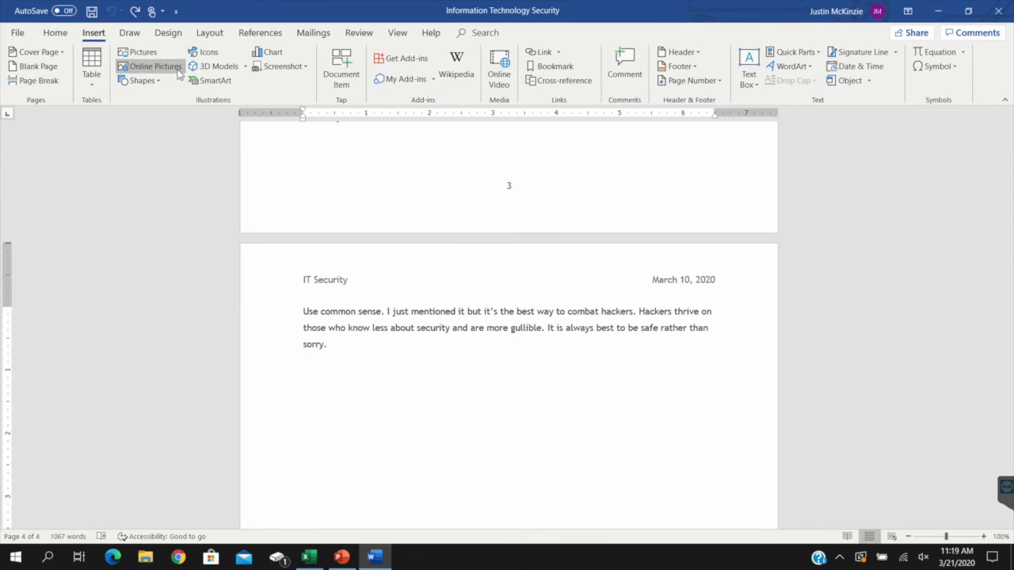
{"action": "left_click", "coordinate": [150, 67]}
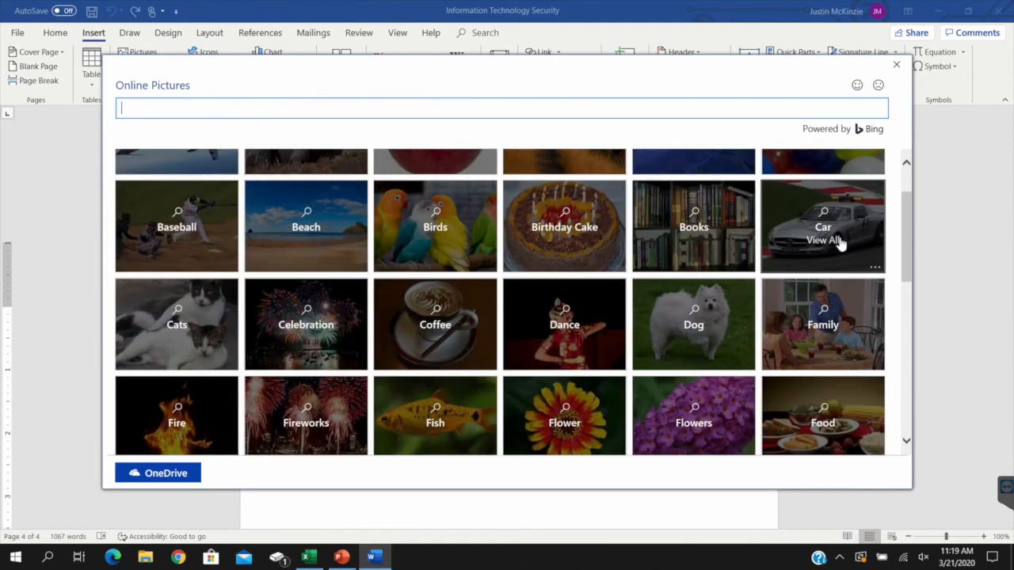
{"action": "scroll", "coordinate": [837, 243], "scroll_direction": "down", "scroll_amount": 1}
{"action": "left_click", "coordinate": [863, 226]}
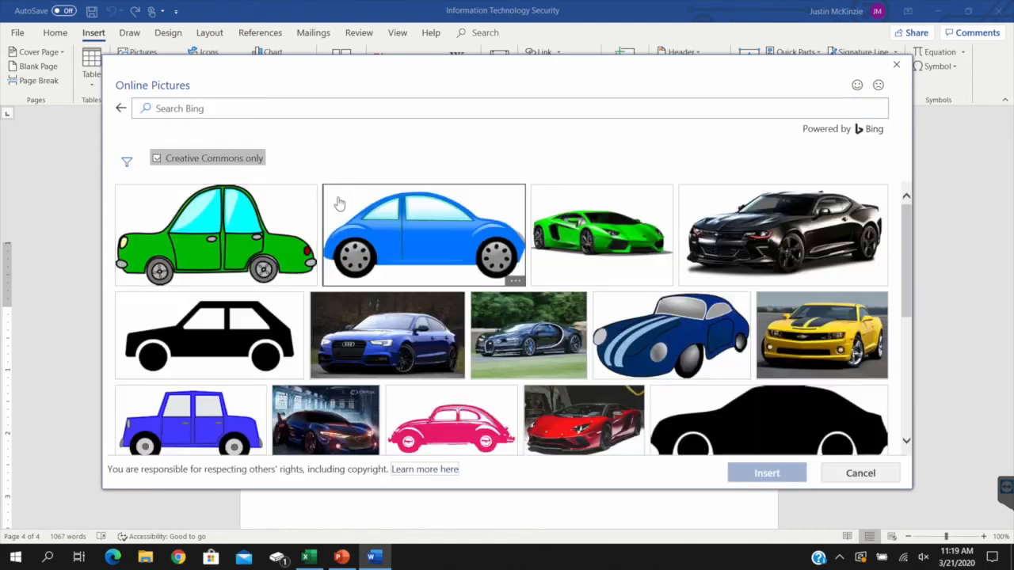
{"action": "left_click", "coordinate": [584, 419]}
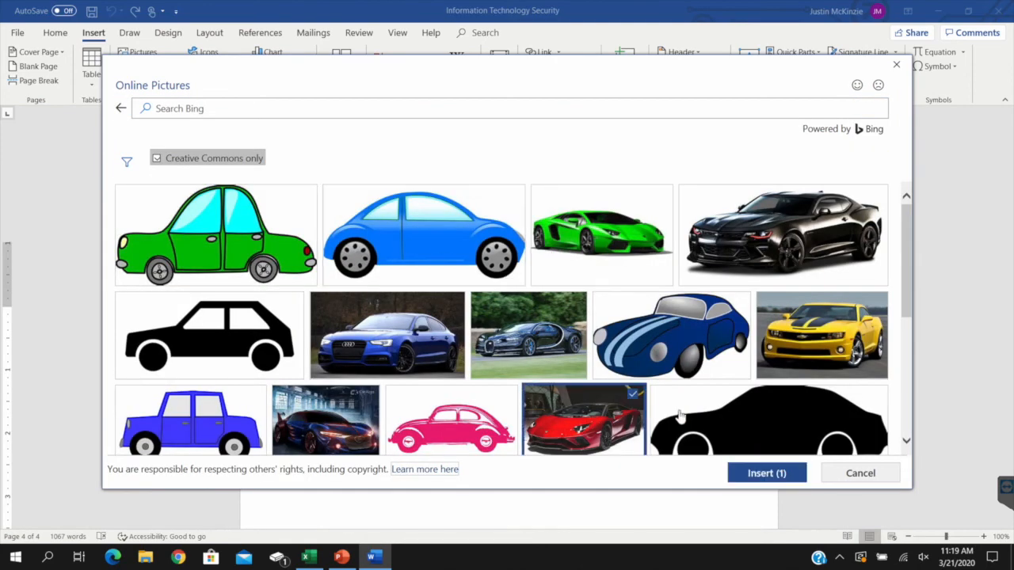
{"action": "left_click", "coordinate": [772, 480]}
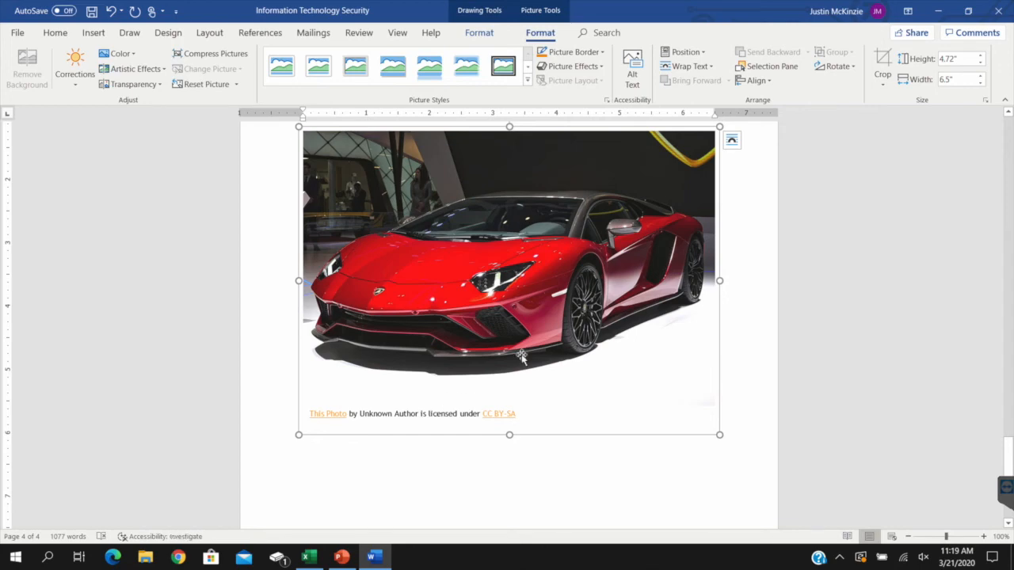
Examine the inserted car picture and the licence attribution beneath it
{"action": "scroll", "coordinate": [575, 324], "scroll_direction": "down", "scroll_amount": 1}
{"action": "scroll", "coordinate": [575, 325], "scroll_direction": "up", "scroll_amount": 2}
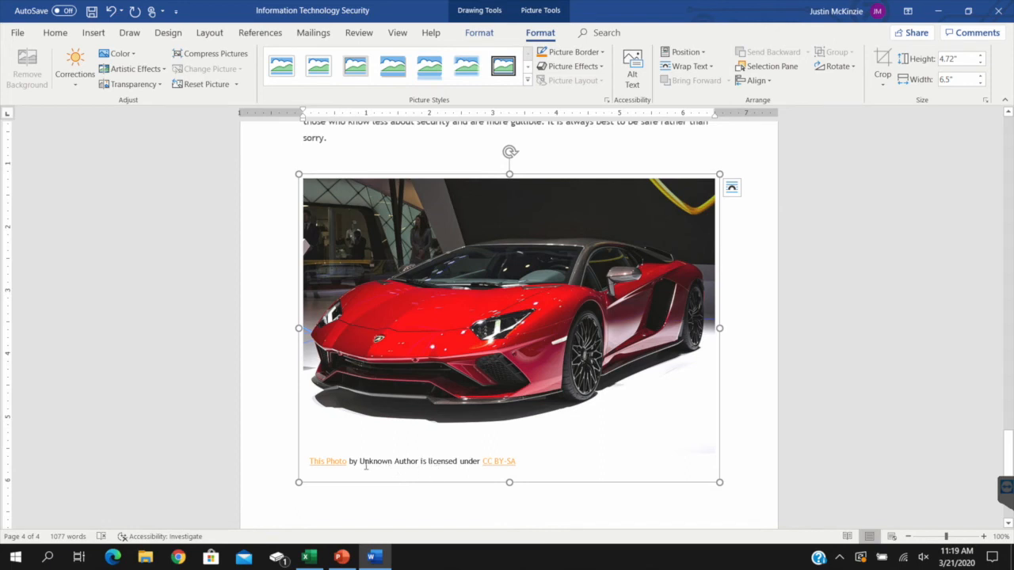
{"action": "left_click_drag", "start_coordinate": [365, 465], "coordinate": [418, 465]}
{"action": "left_click", "coordinate": [743, 417]}
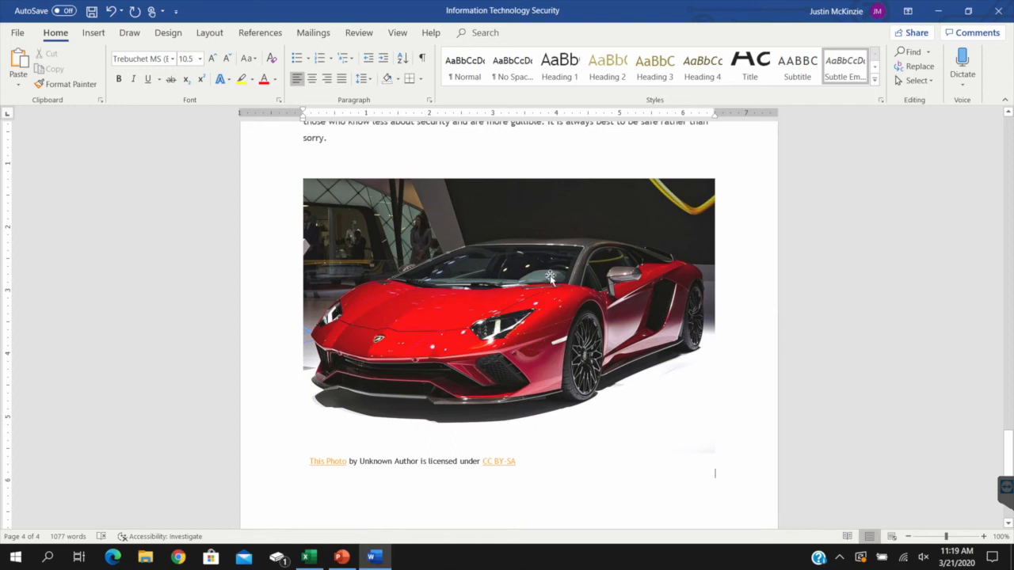
Preview the transparency presets on the car picture
{"action": "left_click", "coordinate": [519, 332]}
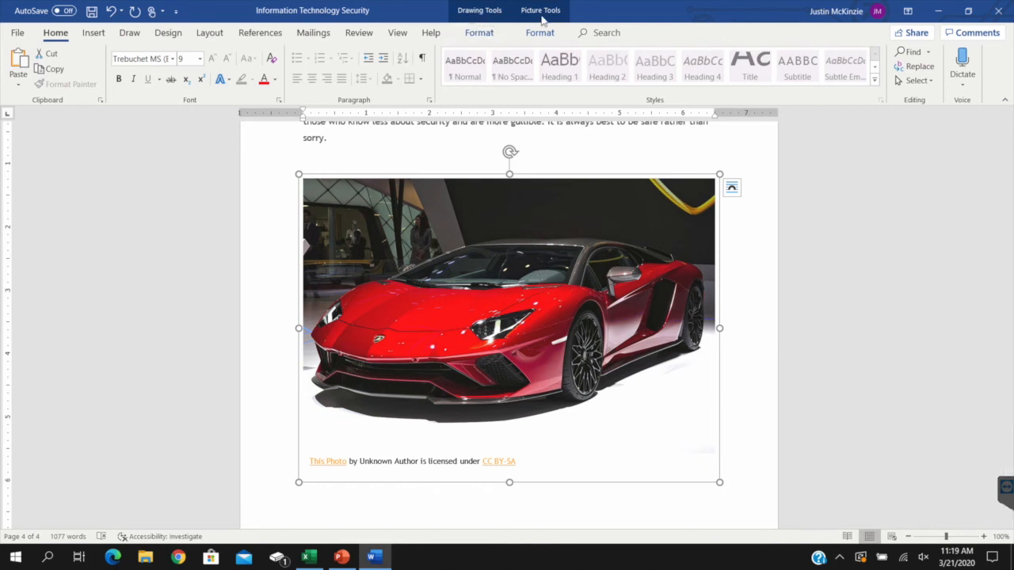
{"action": "left_click", "coordinate": [479, 33]}
{"action": "left_click", "coordinate": [540, 33]}
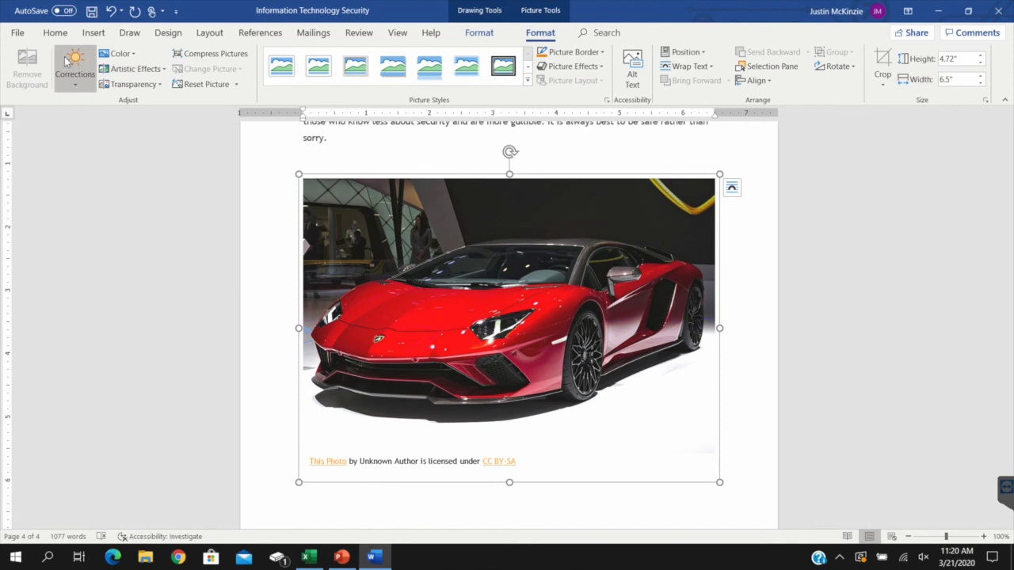
{"action": "left_click", "coordinate": [159, 84]}
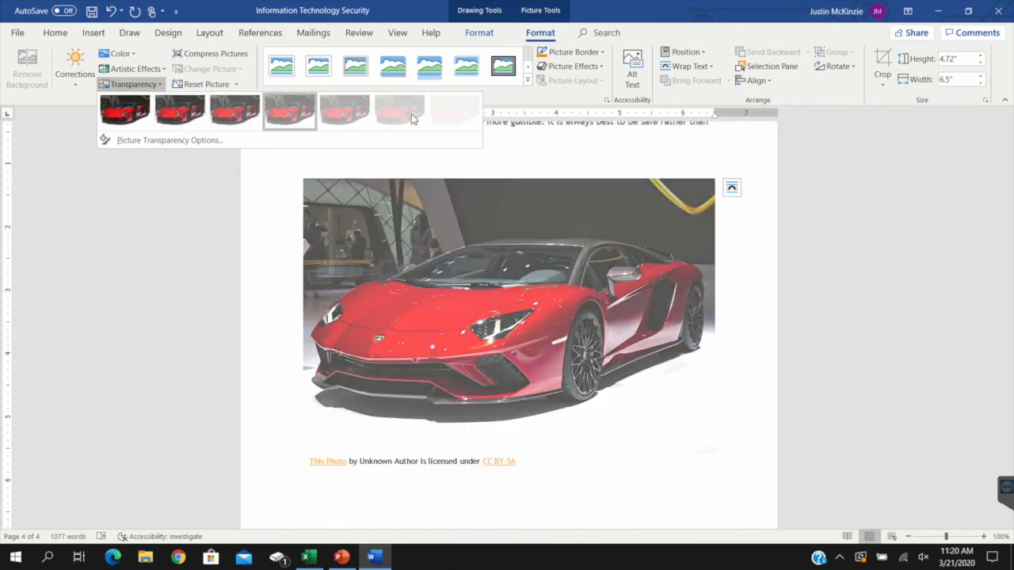
{"action": "left_click", "coordinate": [202, 113]}
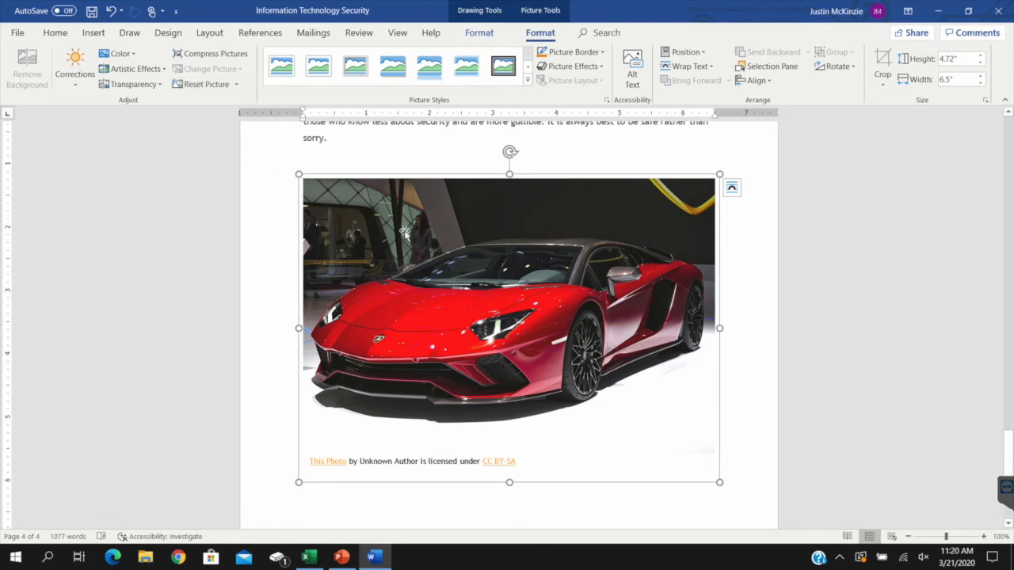
Apply the Double Frame, Black style to the car picture and change its border colour to the standard red
{"action": "left_click", "coordinate": [527, 82]}
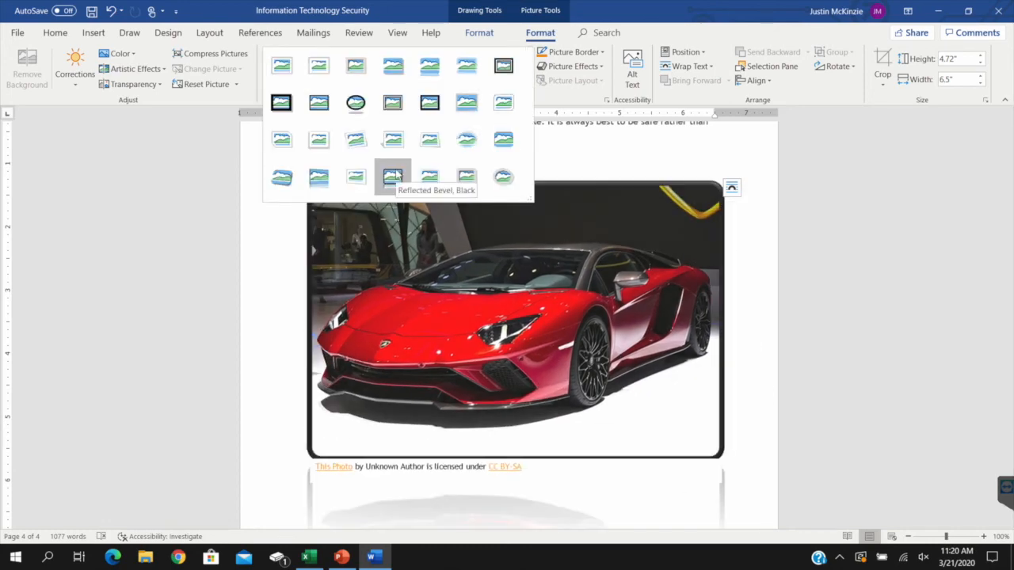
{"action": "left_click", "coordinate": [502, 69]}
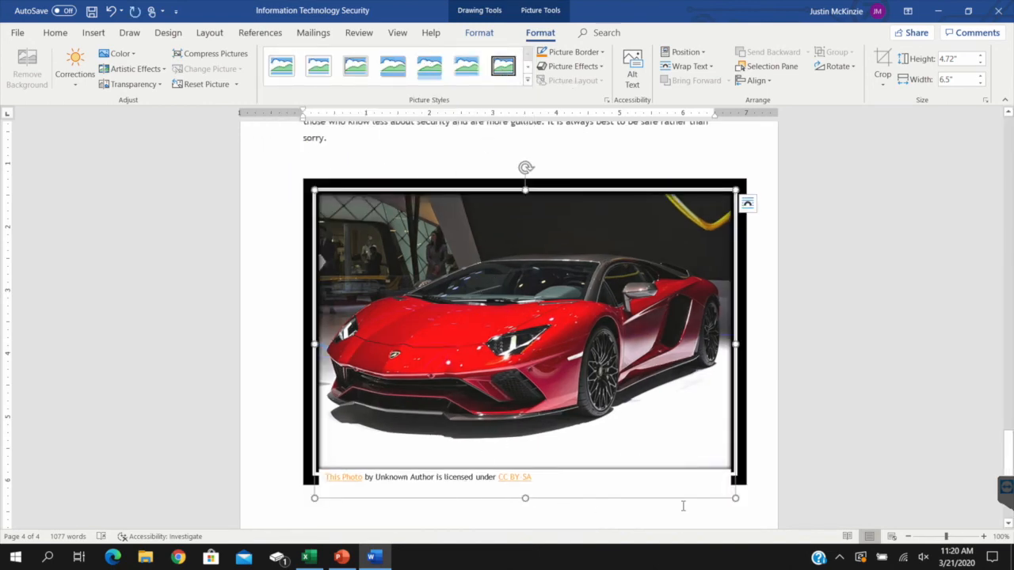
{"action": "left_click", "coordinate": [601, 54]}
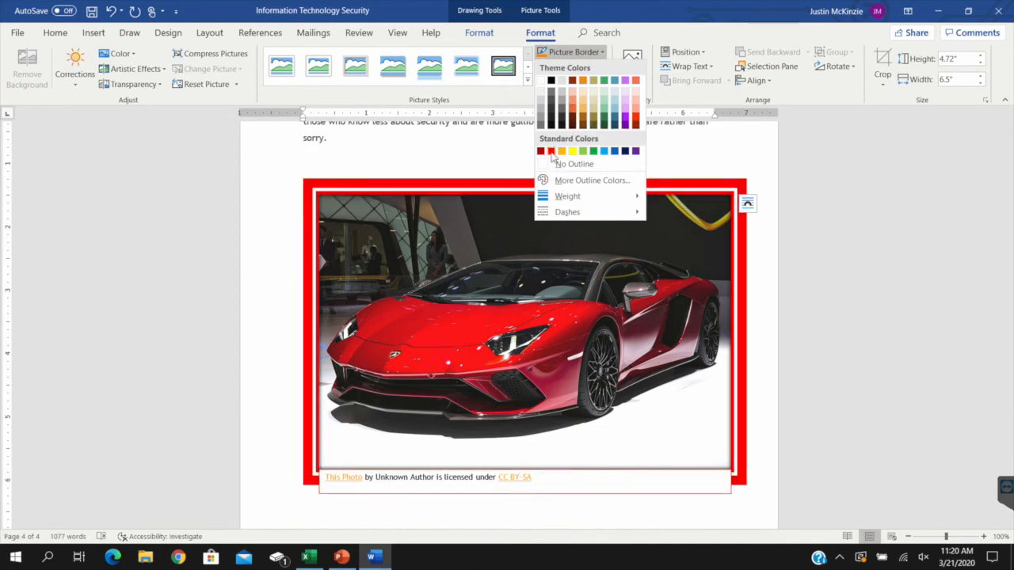
{"action": "left_click", "coordinate": [551, 151]}
Preview the Glow and 3-D Rotation picture effects on the car picture without applying any
{"action": "left_click", "coordinate": [578, 67]}
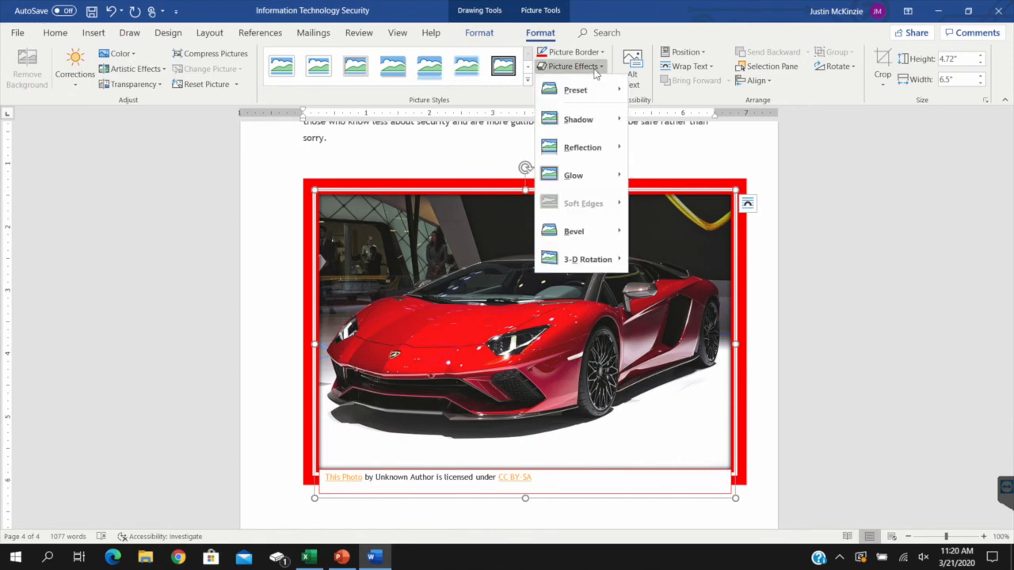
{"action": "mouse_move", "coordinate": [589, 176]}
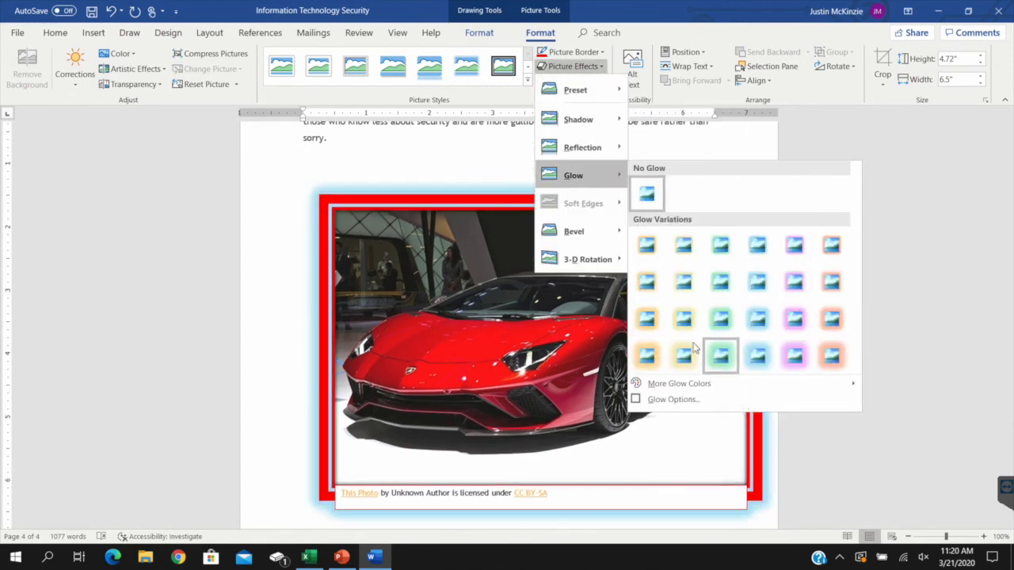
{"action": "mouse_move", "coordinate": [594, 264]}
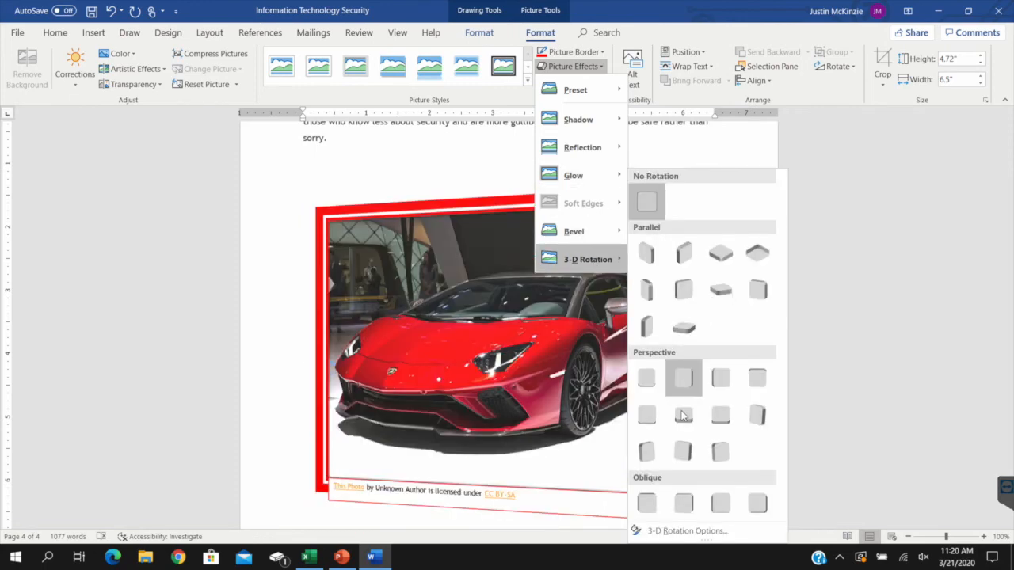
{"action": "left_click", "coordinate": [210, 217]}
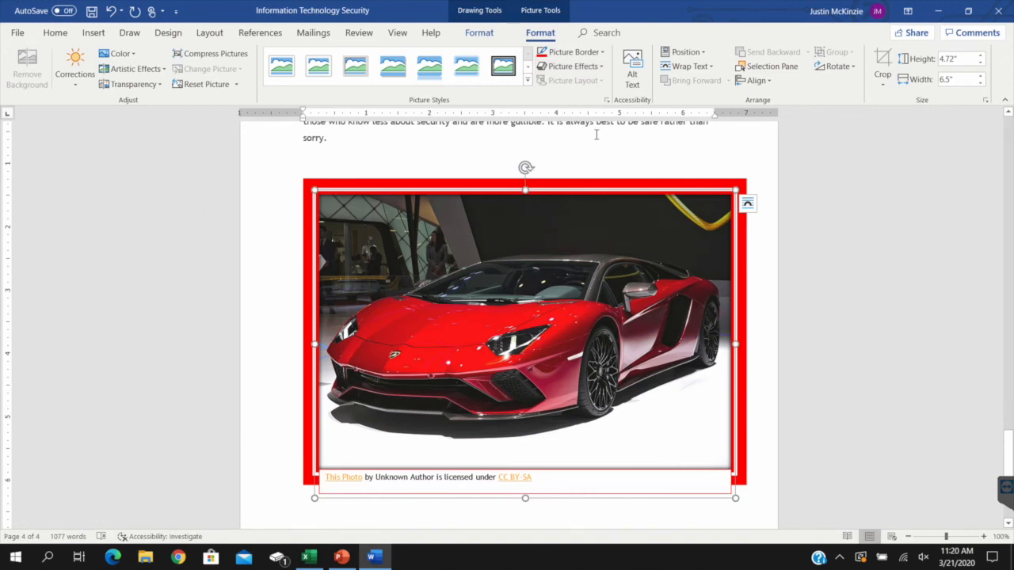
Give the car picture the alt text "Car" and try positioning it at the page's top right with text wrapping
{"action": "left_click", "coordinate": [632, 67]}
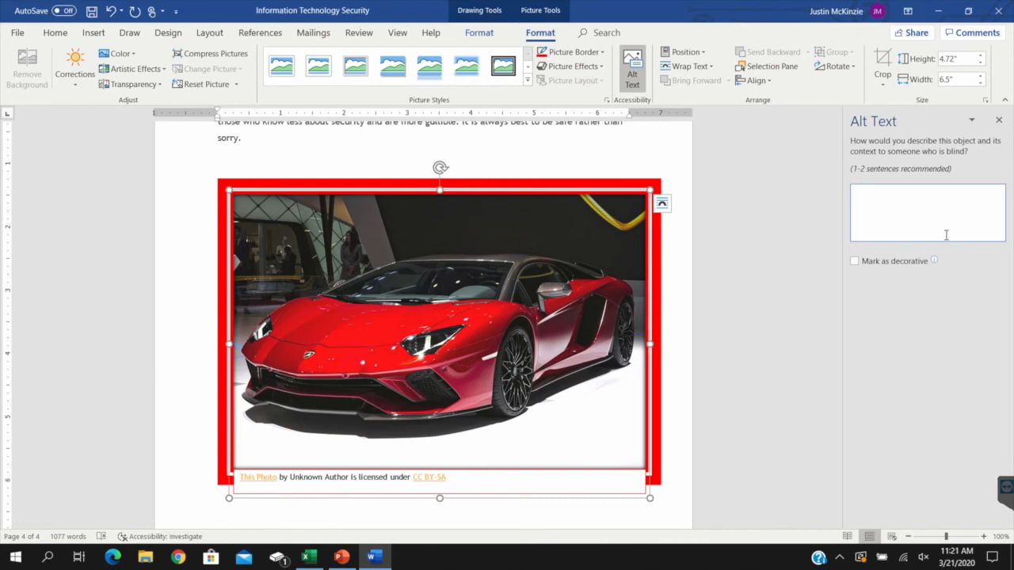
{"action": "type", "text": "Car"}
{"action": "left_click", "coordinate": [998, 122]}
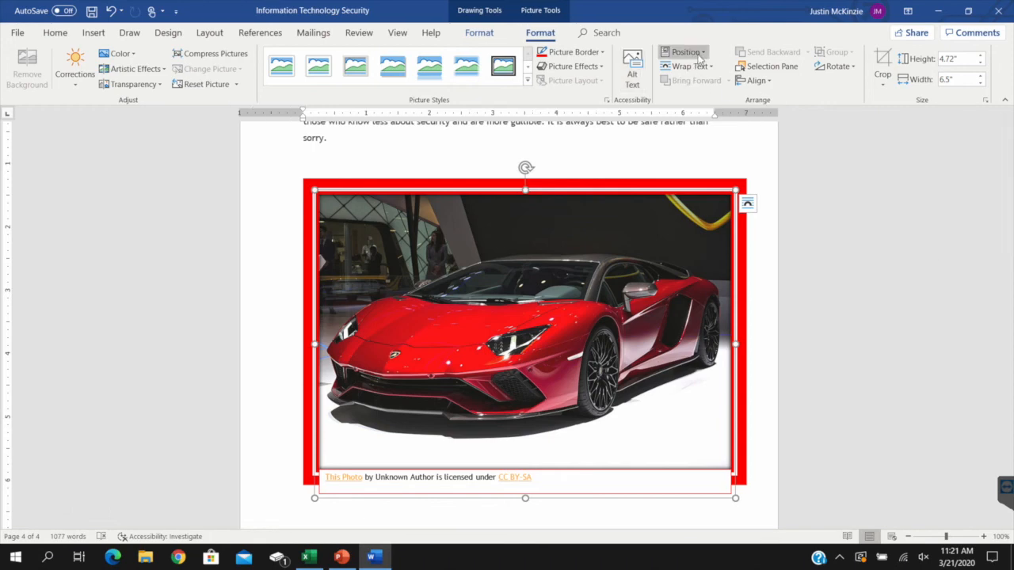
{"action": "left_click", "coordinate": [700, 56]}
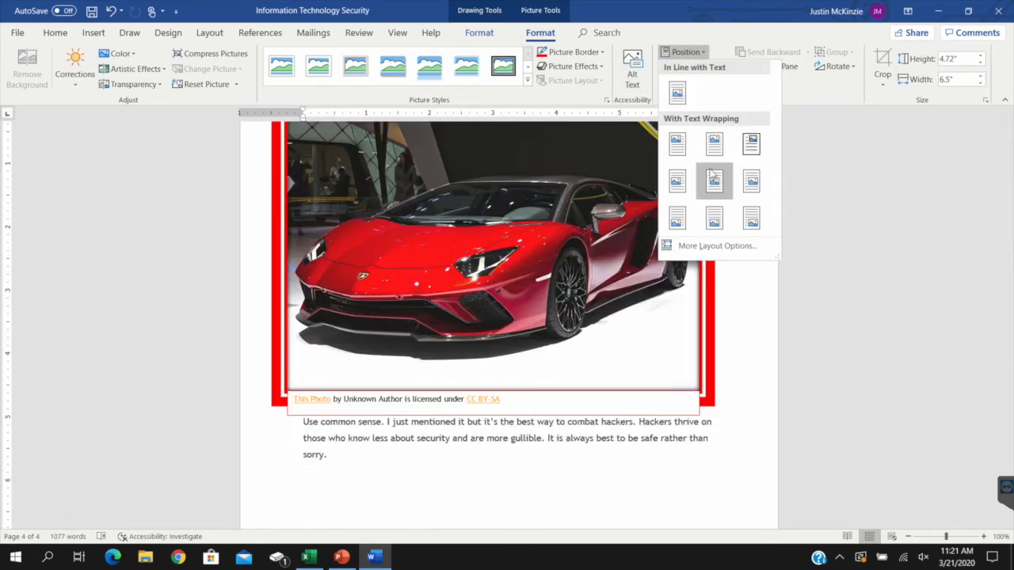
{"action": "left_click", "coordinate": [751, 144]}
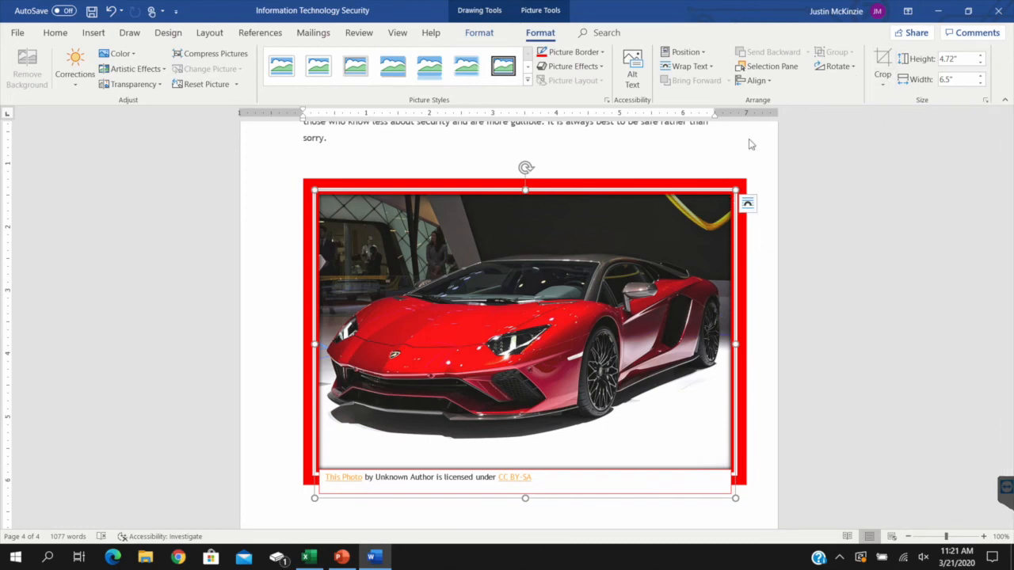
Bring up the PowerPoint presentation window to make it available for screenshots, and return to page 1 of the Word document
{"action": "scroll", "coordinate": [841, 245], "scroll_direction": "down", "scroll_amount": 5}
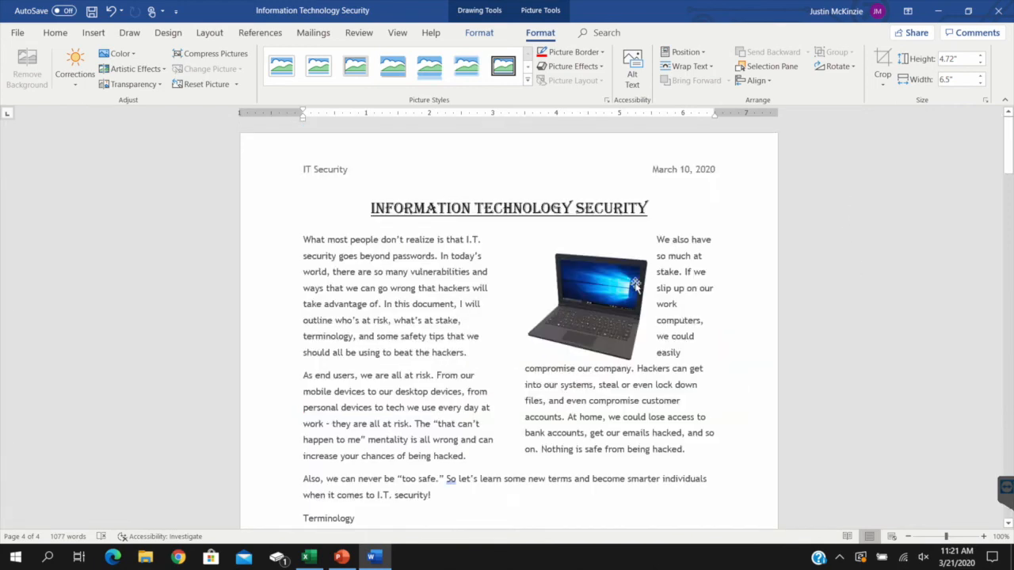
{"action": "left_click", "coordinate": [614, 304]}
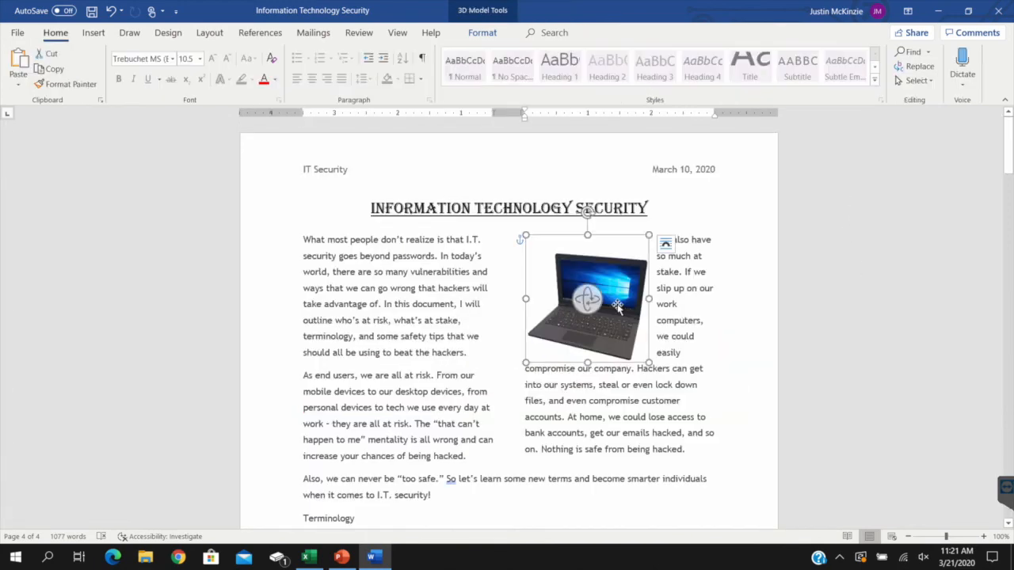
{"action": "left_click", "coordinate": [93, 32]}
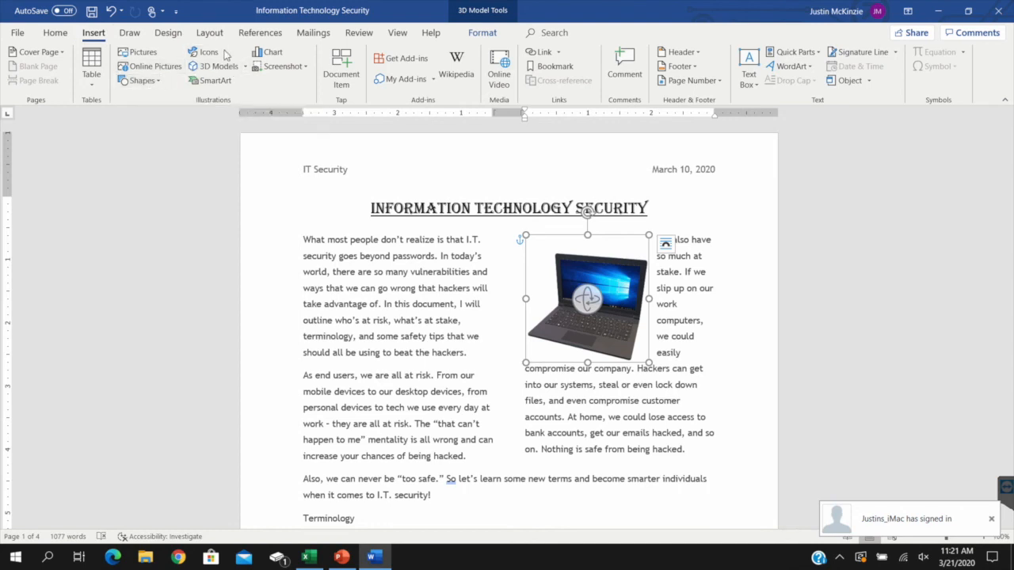
{"action": "left_click", "coordinate": [306, 68]}
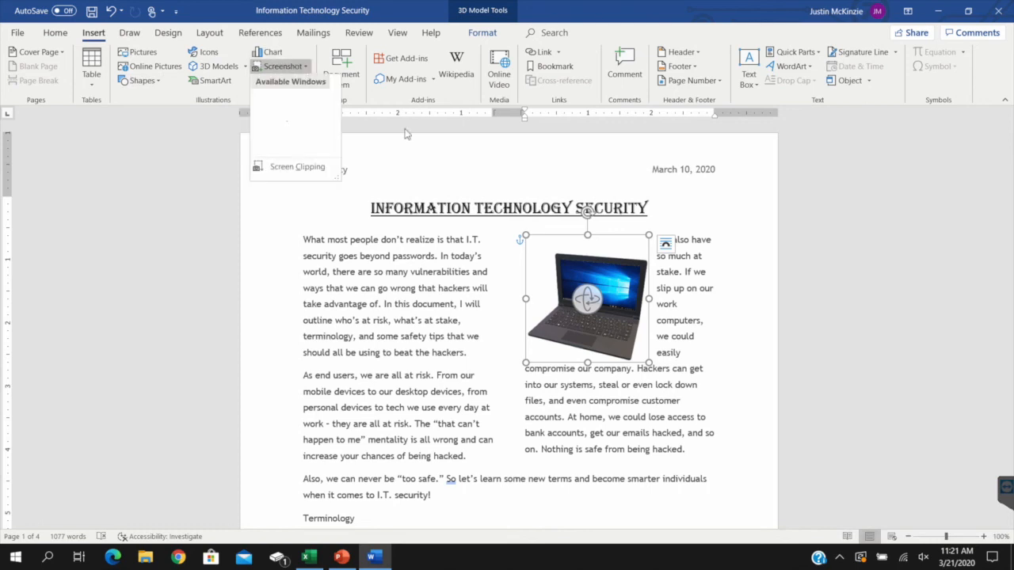
{"action": "left_click", "coordinate": [339, 556]}
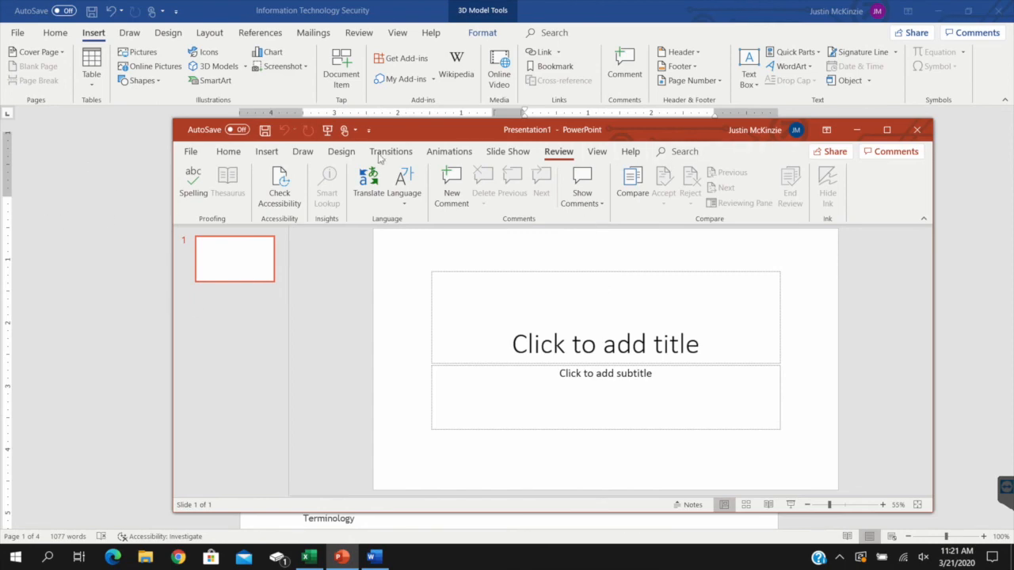
{"action": "left_click", "coordinate": [153, 203]}
Insert a screenshot of the PowerPoint presentation window on page 1 and delete it
{"action": "left_click", "coordinate": [309, 68]}
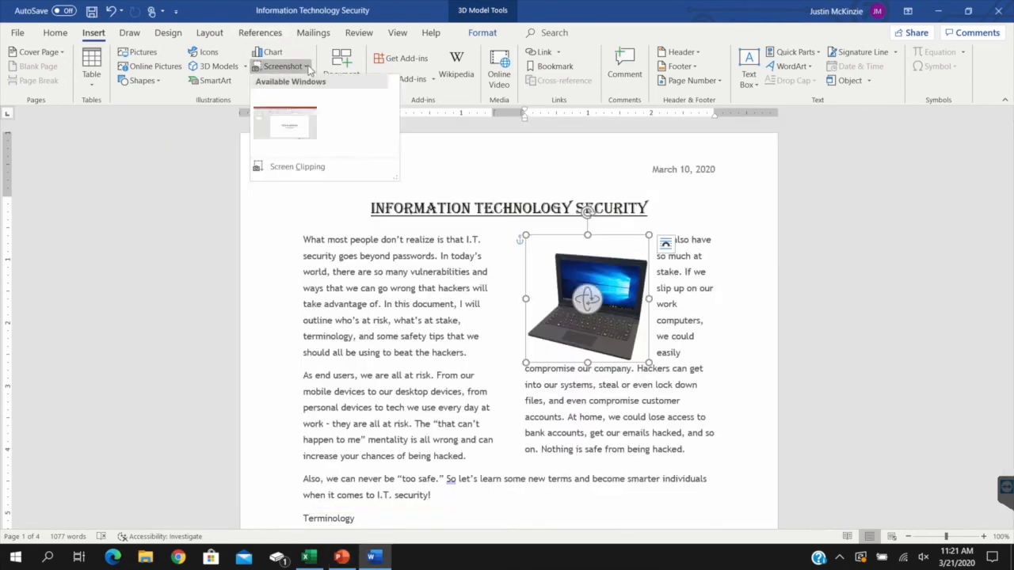
{"action": "left_click", "coordinate": [285, 123]}
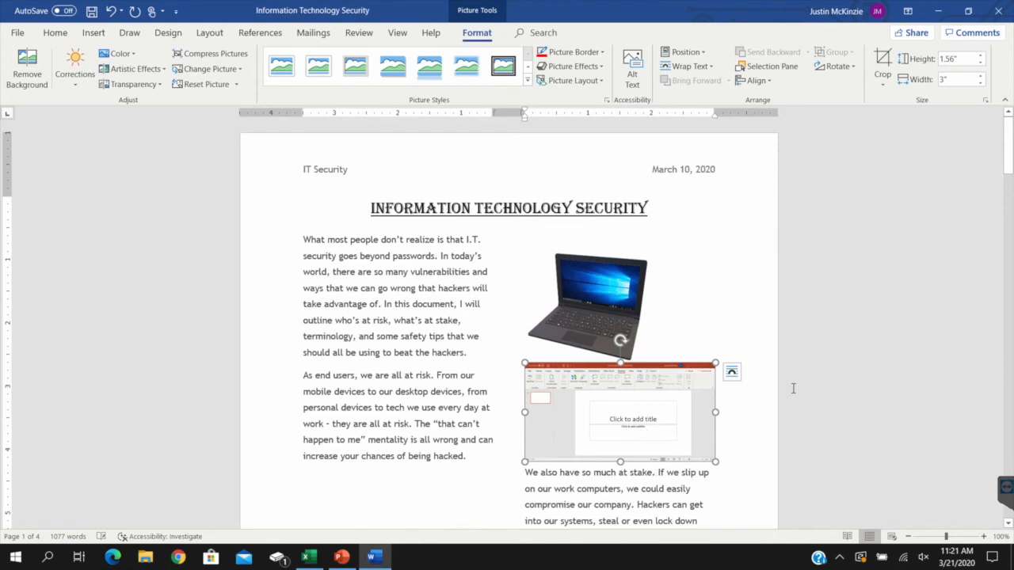
{"action": "key", "text": "Delete"}
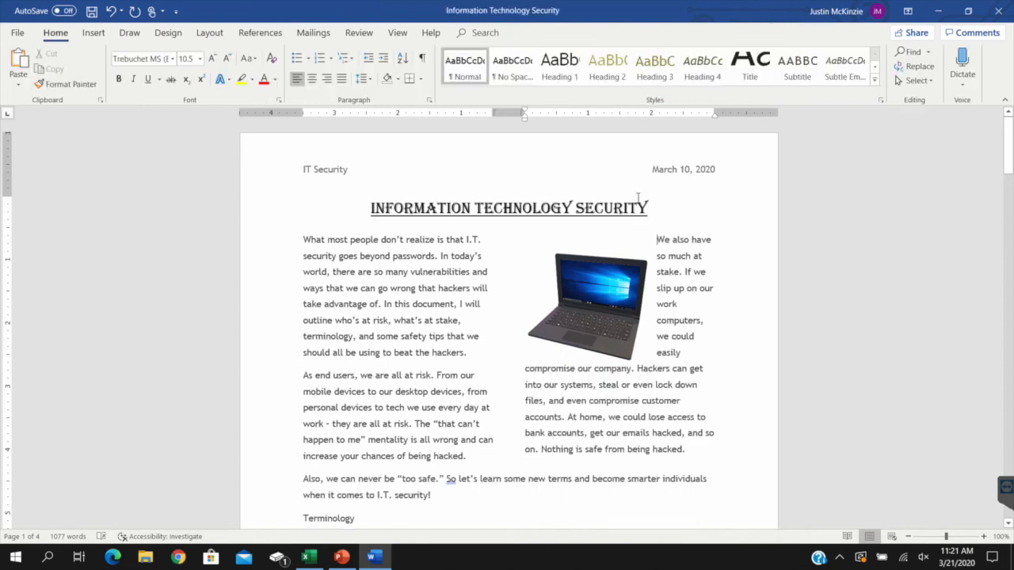
Try the In Front of Text layout on the 3D laptop model and change its text wrapping to Through
{"action": "left_click", "coordinate": [606, 326]}
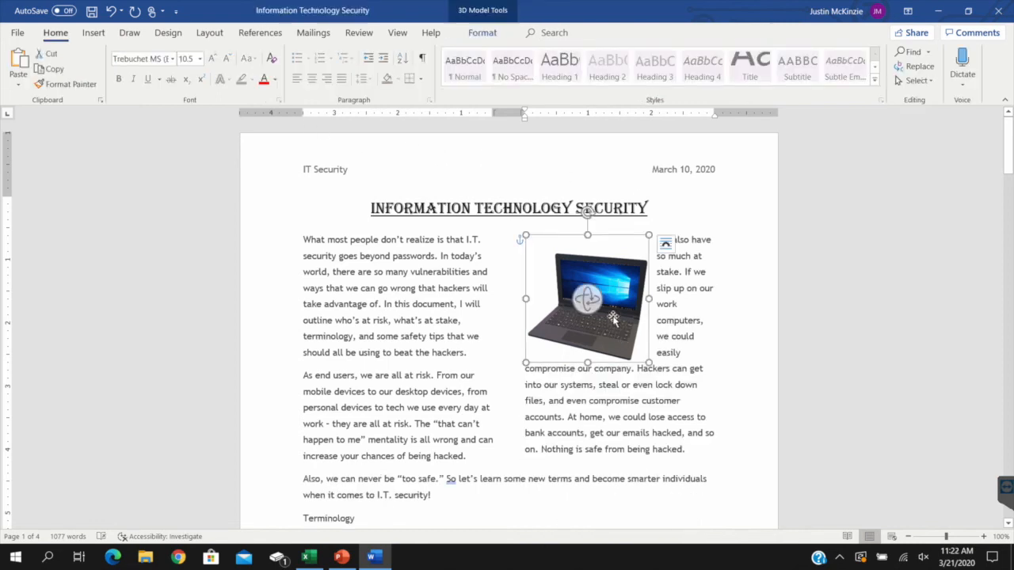
{"action": "left_click", "coordinate": [95, 34]}
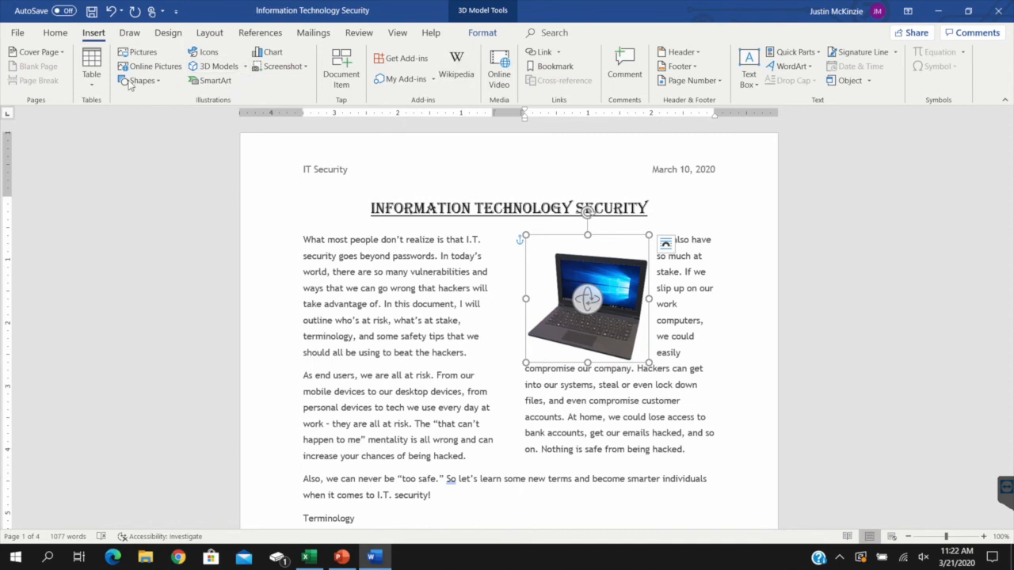
{"action": "left_click", "coordinate": [667, 246]}
{"action": "left_click", "coordinate": [667, 246]}
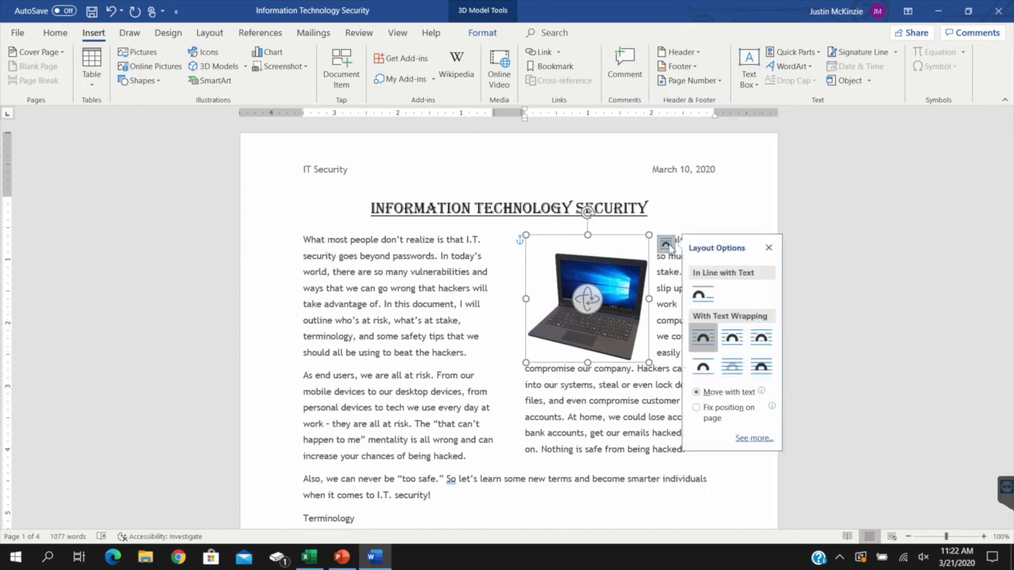
{"action": "left_click", "coordinate": [762, 369]}
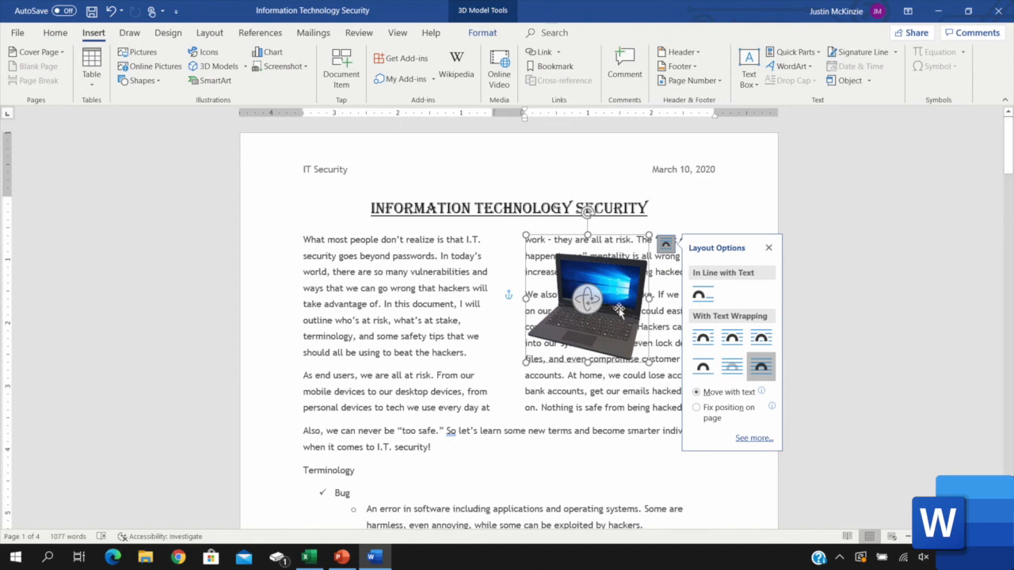
{"action": "left_click", "coordinate": [763, 340]}
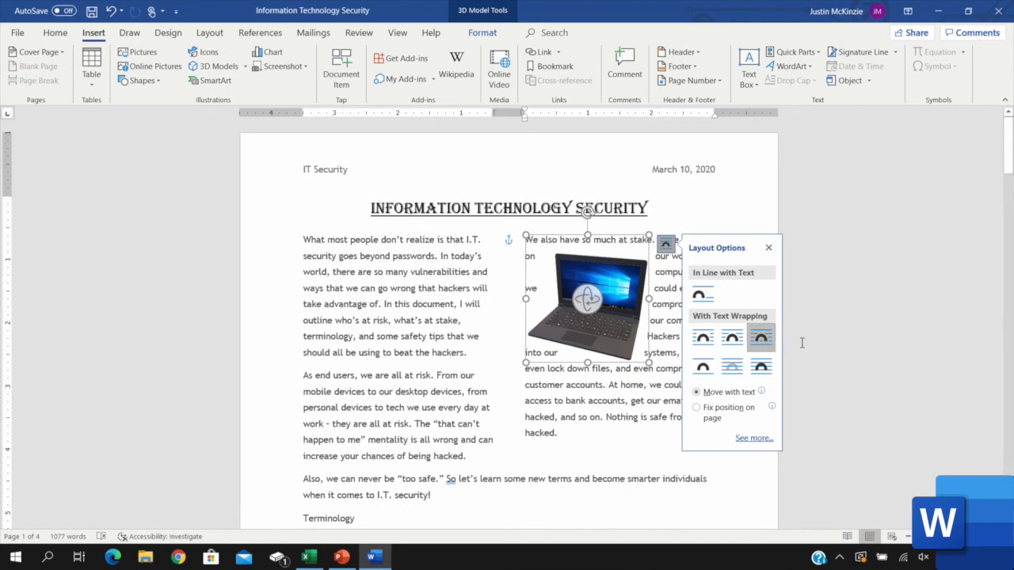
Set the 3D laptop model's text wrapping to Square and go to the car picture on page 4
{"action": "left_click", "coordinate": [704, 342]}
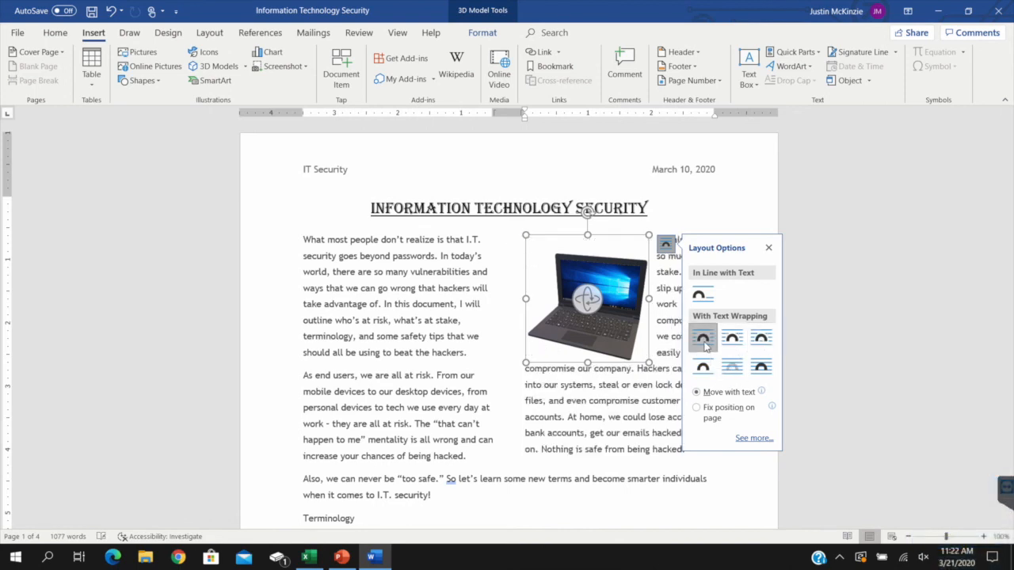
{"action": "left_click", "coordinate": [833, 240]}
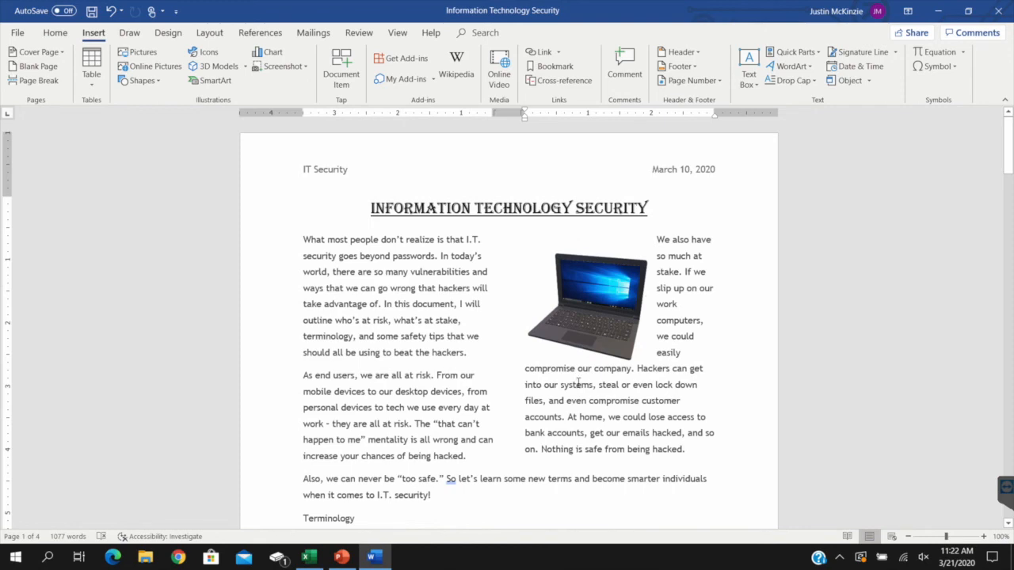
{"action": "scroll", "coordinate": [668, 251], "scroll_direction": "down", "scroll_amount": 20}
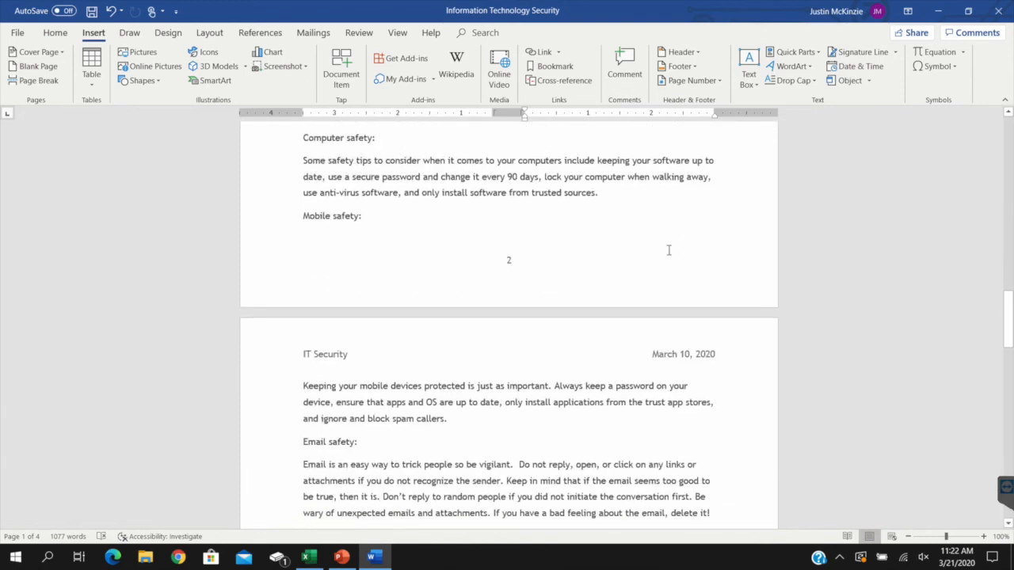
{"action": "scroll", "coordinate": [534, 275], "scroll_direction": "down", "scroll_amount": 8}
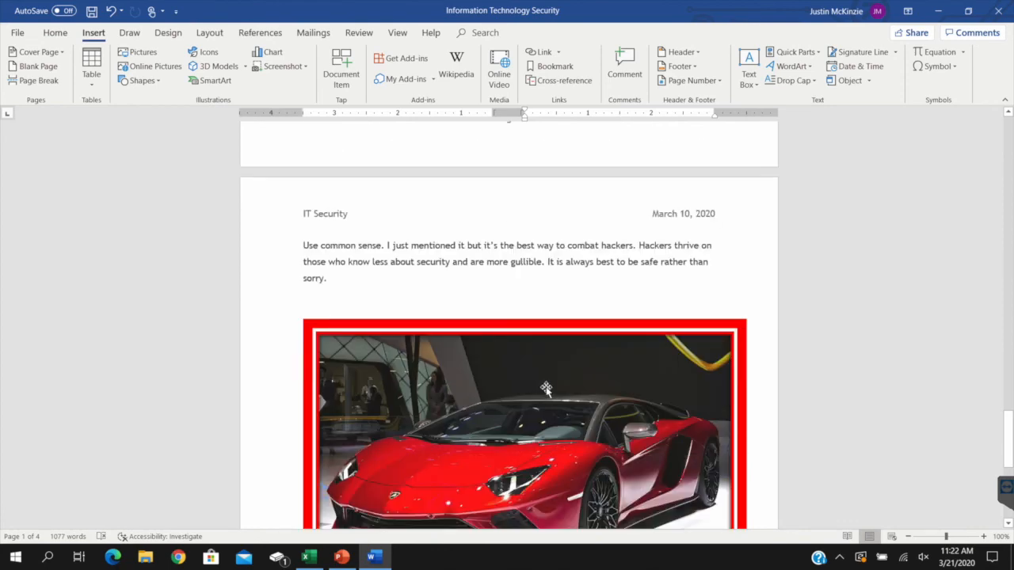
{"action": "left_click", "coordinate": [546, 427]}
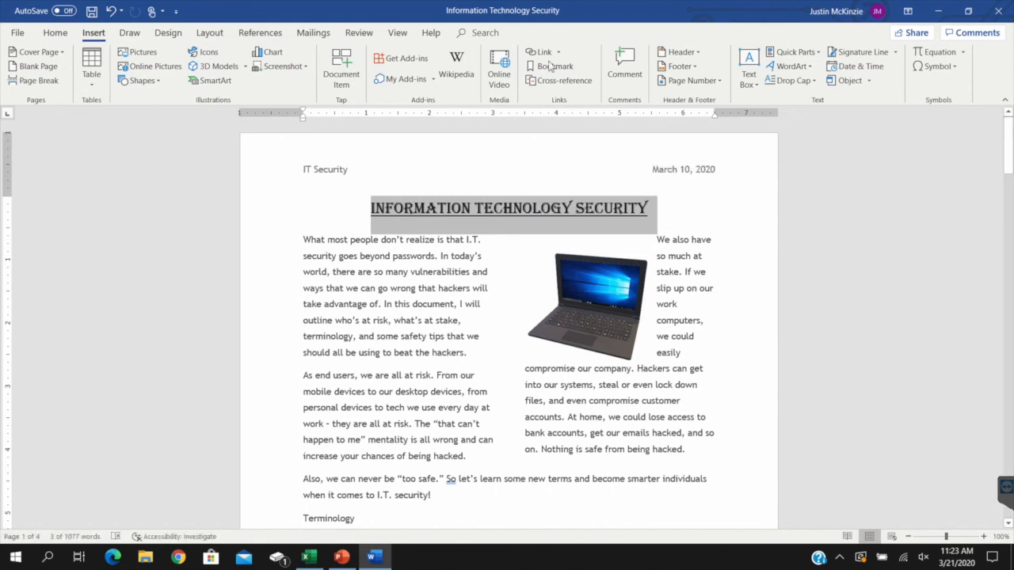
{"action": "left_click", "coordinate": [353, 271]}
{"action": "double_click", "coordinate": [316, 238]}
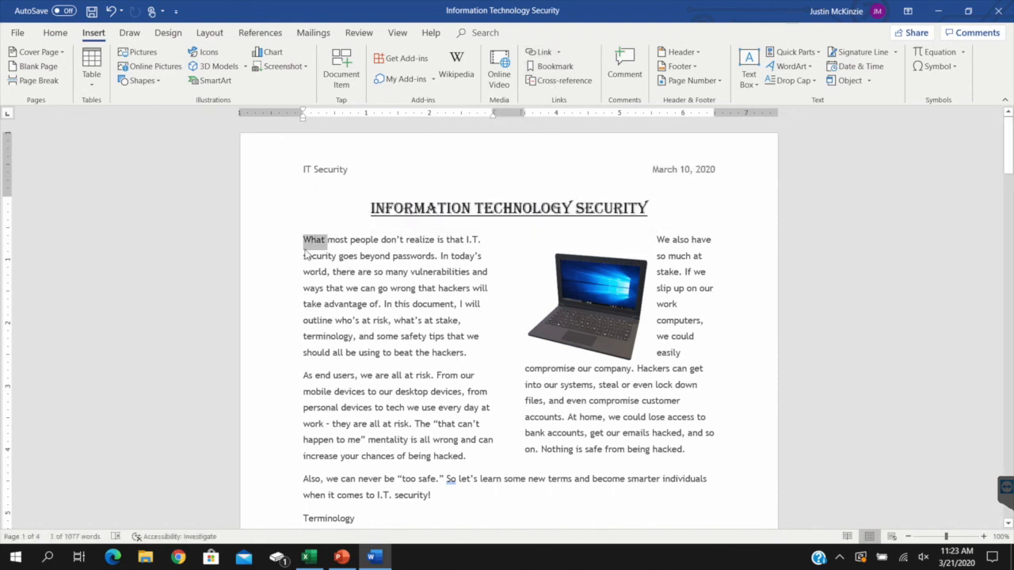
{"action": "left_click", "coordinate": [543, 52]}
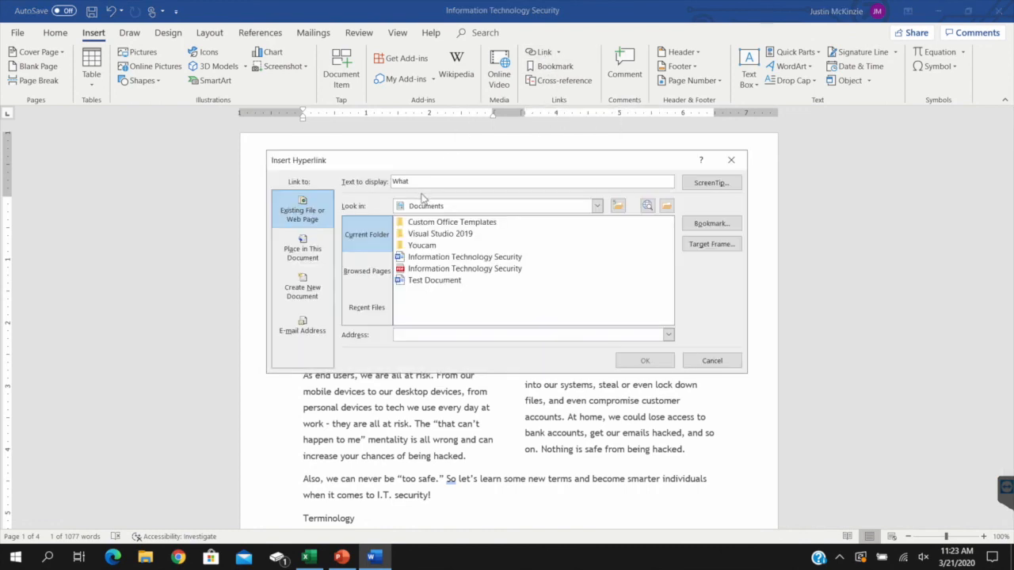
{"action": "left_click", "coordinate": [466, 335]}
{"action": "type", "text": "http://www.google.com"}
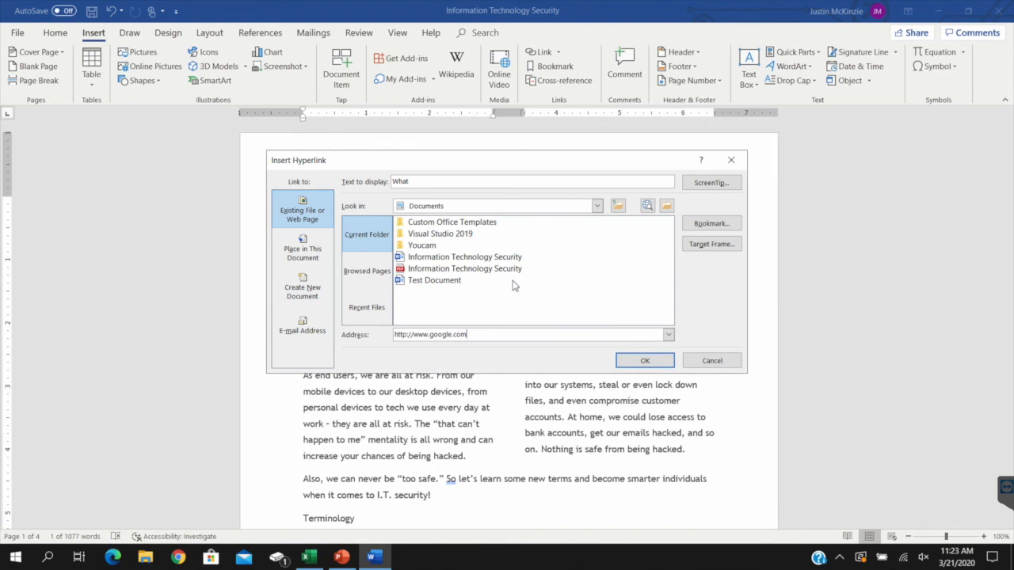
{"action": "left_click", "coordinate": [712, 361]}
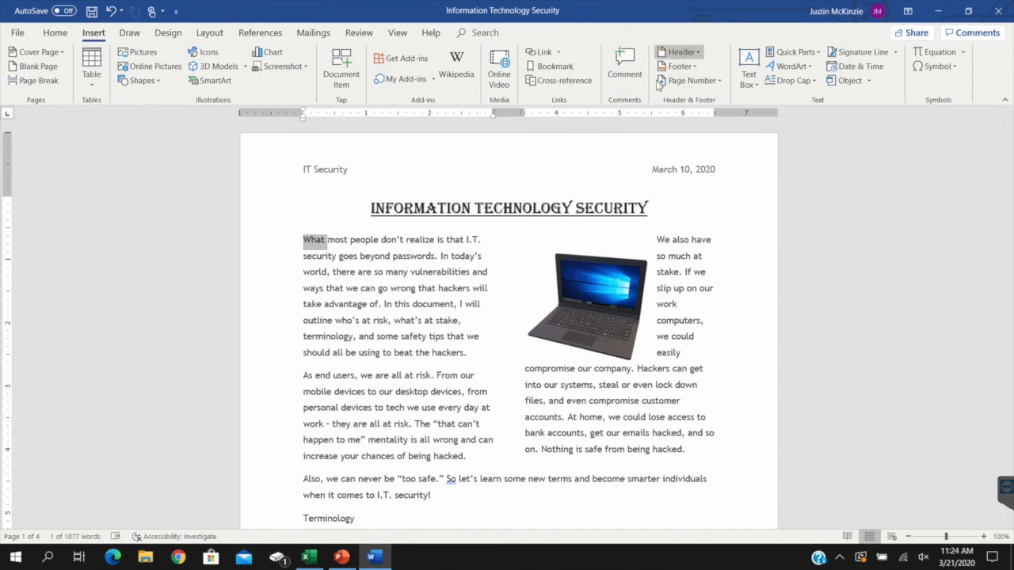
Open the page 1 header for editing, close it, and return to the insertion tools
{"action": "left_click", "coordinate": [444, 238]}
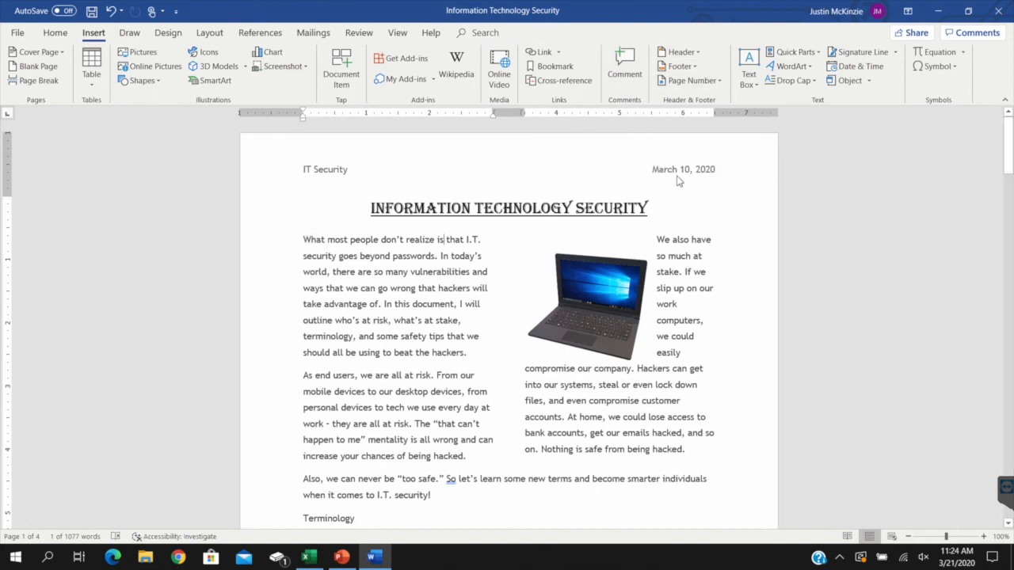
{"action": "double_click", "coordinate": [680, 173]}
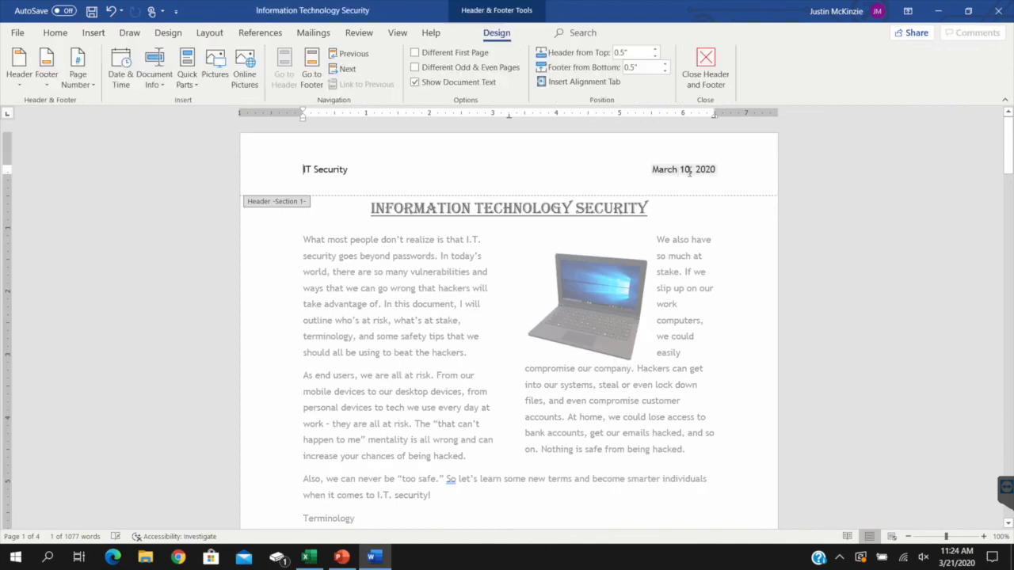
{"action": "left_click", "coordinate": [705, 65]}
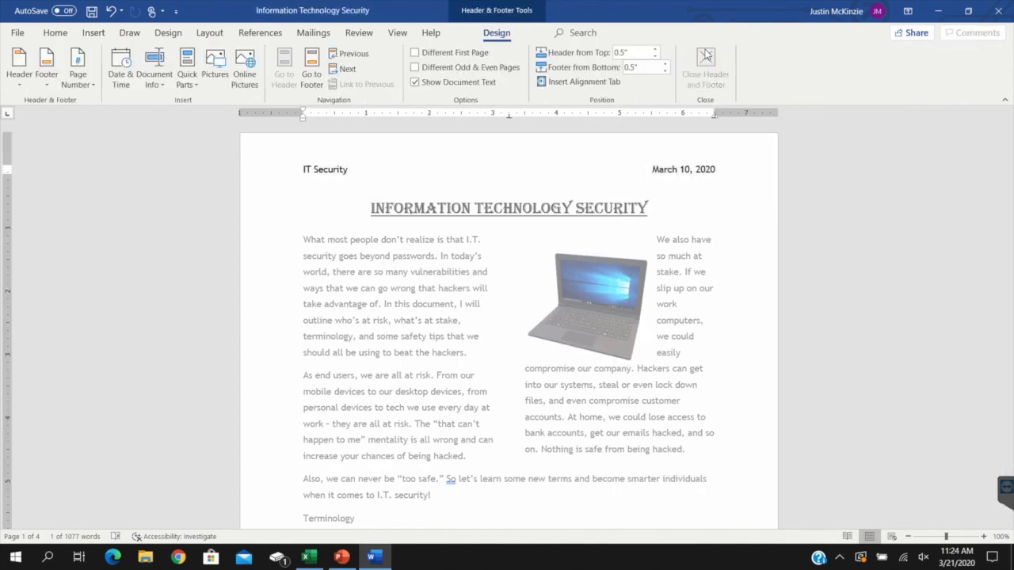
{"action": "left_click", "coordinate": [101, 32]}
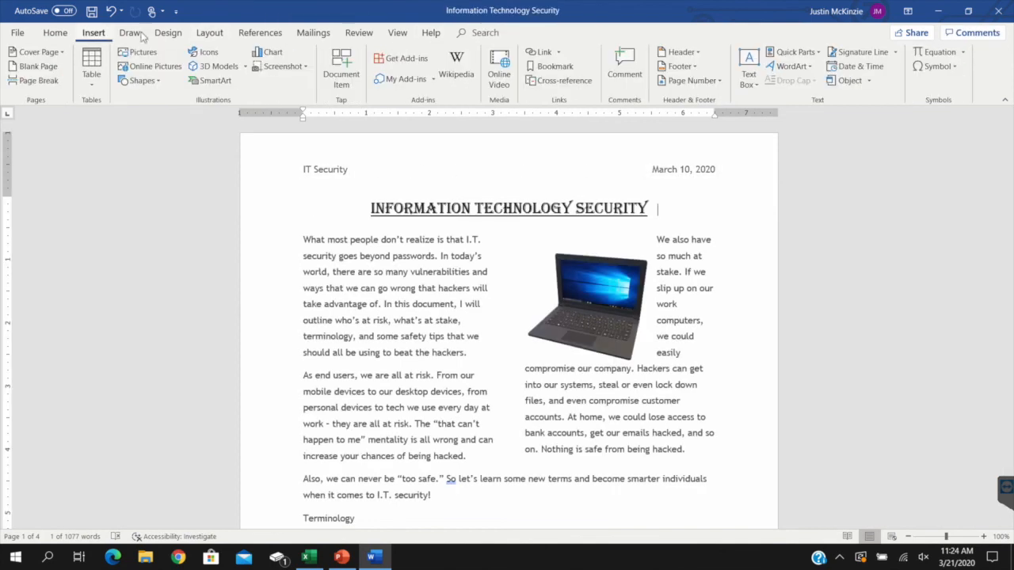
Look over the built-in header designs and the built-in footer designs
{"action": "left_click", "coordinate": [681, 52]}
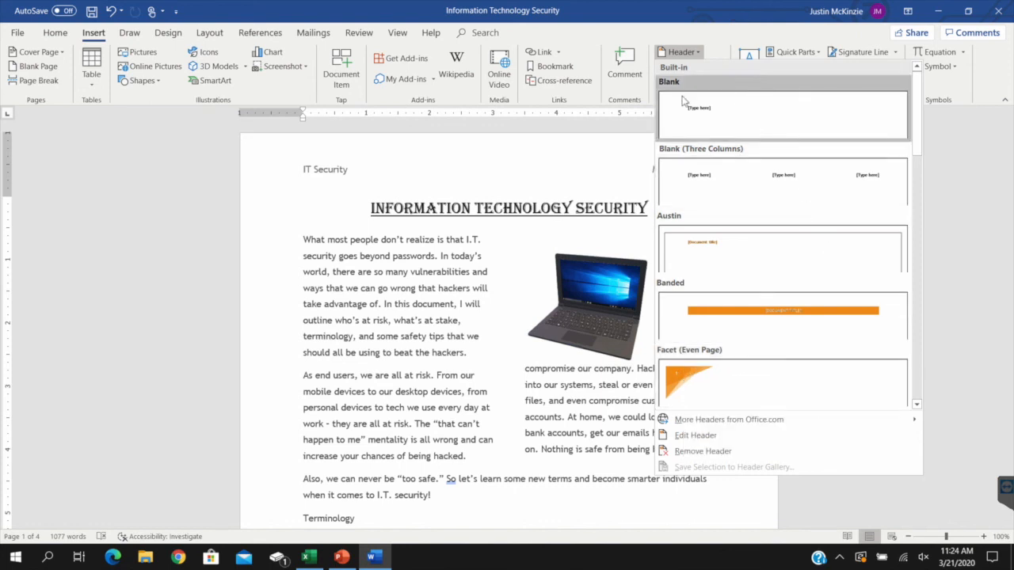
{"action": "left_click", "coordinate": [624, 156]}
{"action": "left_click", "coordinate": [693, 67]}
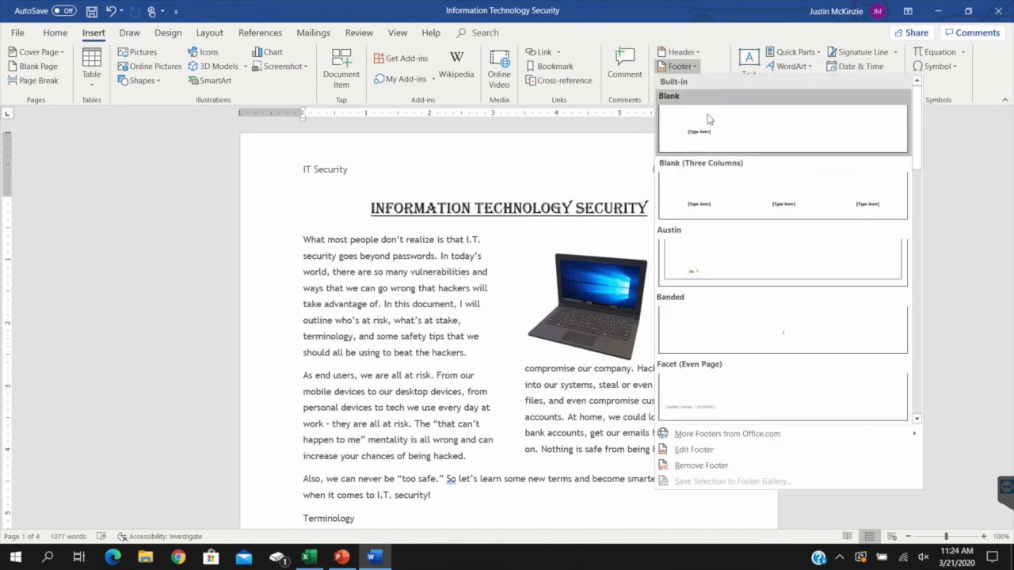
{"action": "left_click", "coordinate": [632, 110]}
Review the footer designs again at the end of page 1, then open the footer for editing and close it
{"action": "left_click_drag", "start_coordinate": [1007, 163], "coordinate": [1005, 235]}
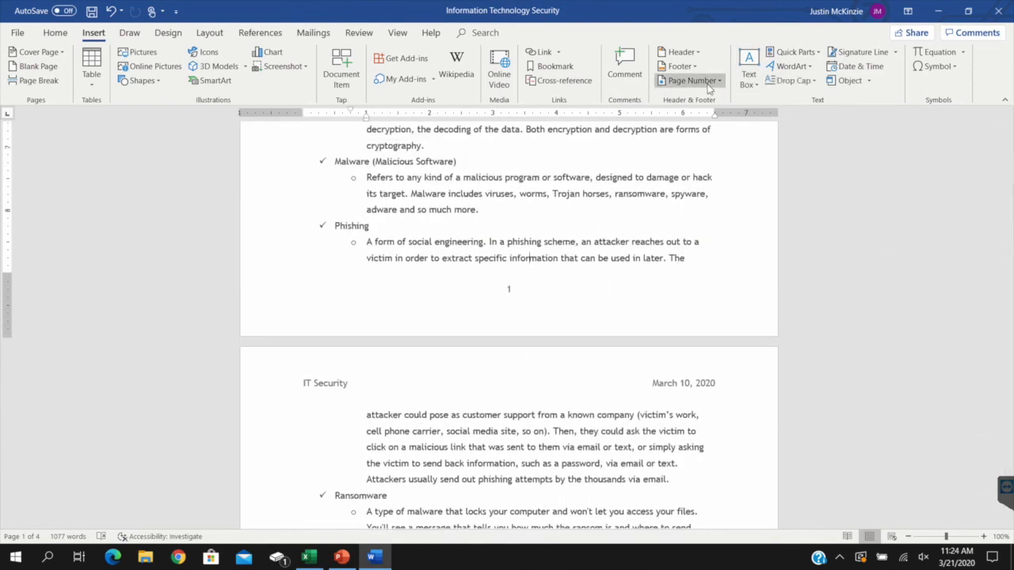
{"action": "left_click", "coordinate": [687, 70]}
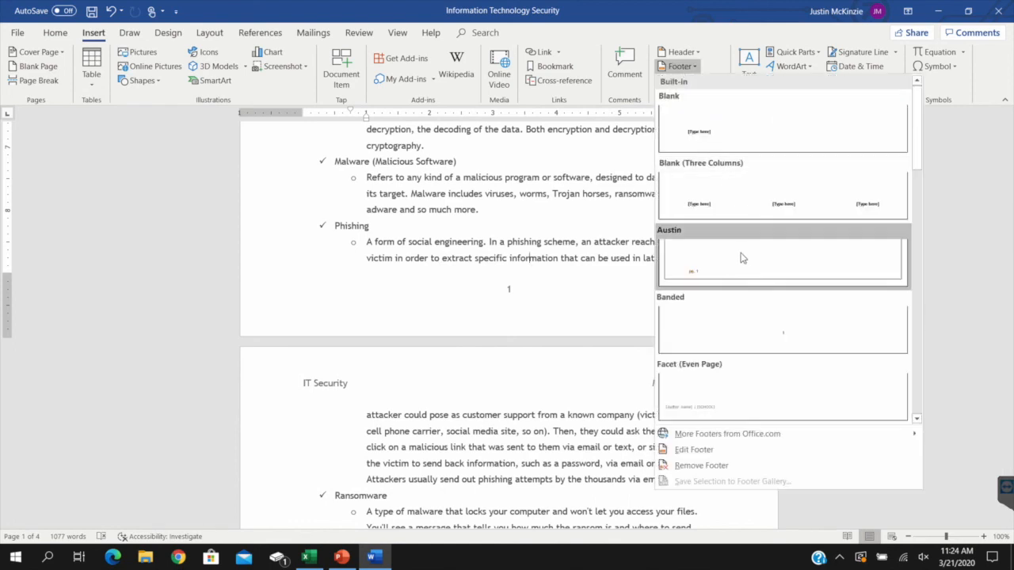
{"action": "key", "text": "Escape"}
{"action": "double_click", "coordinate": [509, 289]}
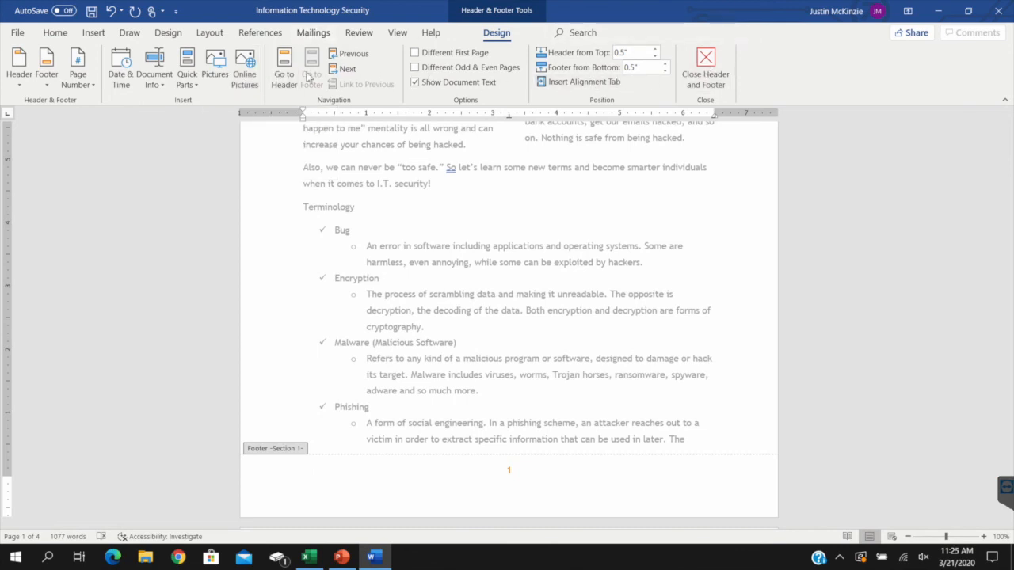
{"action": "left_click", "coordinate": [705, 68]}
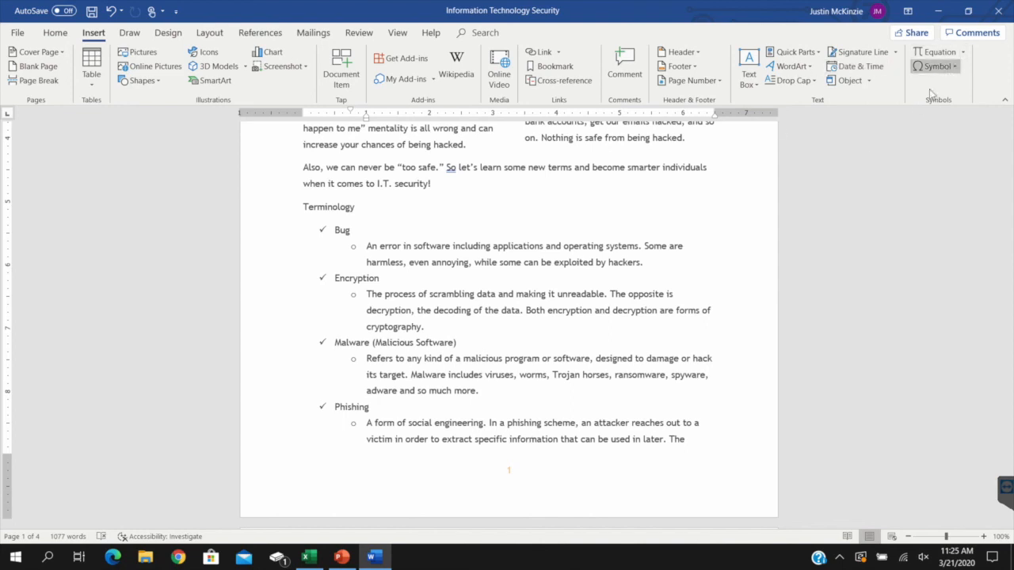
Look over the available symbols and insert the built-in Fourier Series equation below the paragraph on page 4
{"action": "left_click", "coordinate": [877, 166]}
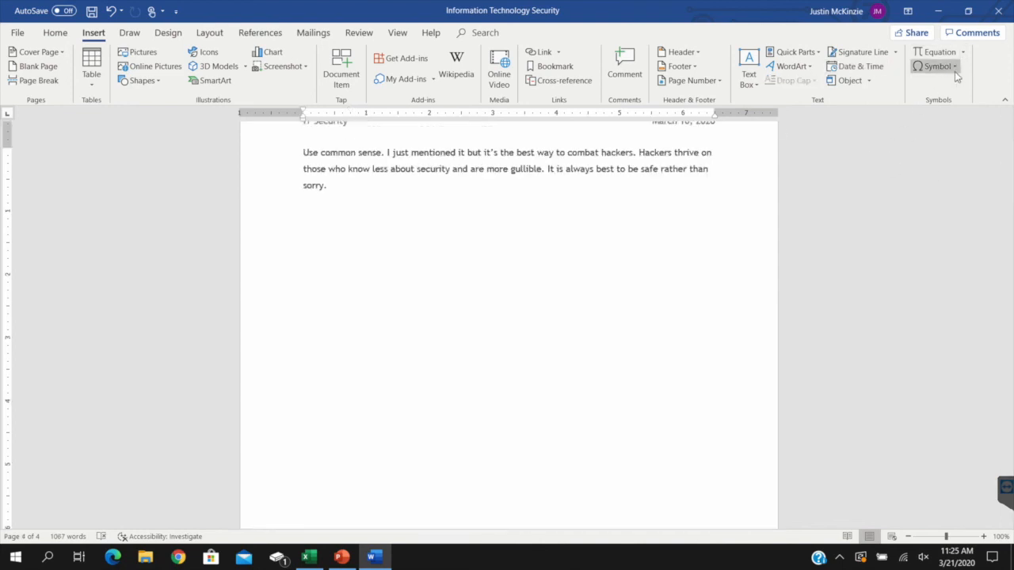
{"action": "left_click", "coordinate": [954, 71]}
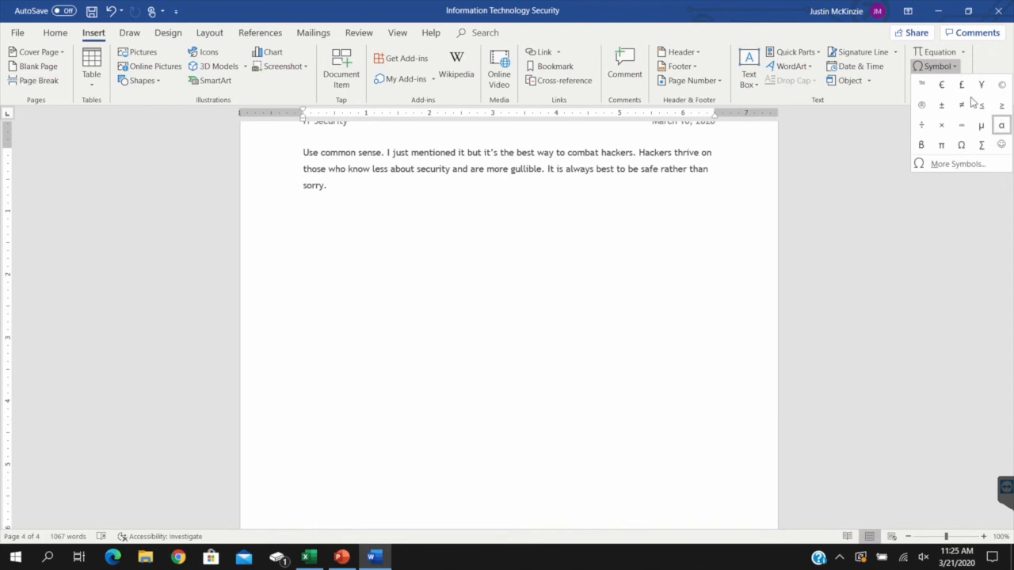
{"action": "left_click", "coordinate": [962, 53]}
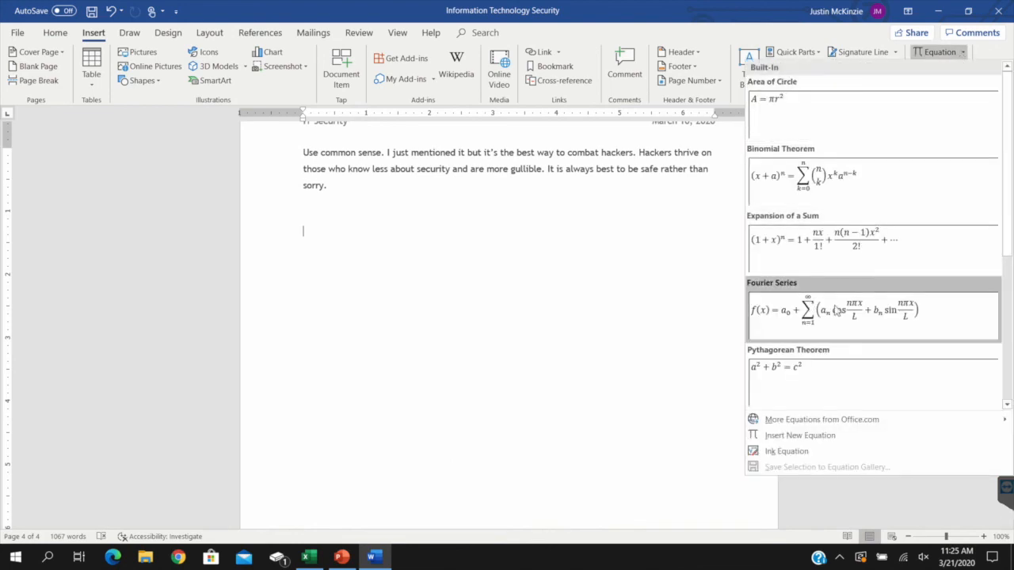
{"action": "left_click", "coordinate": [840, 303]}
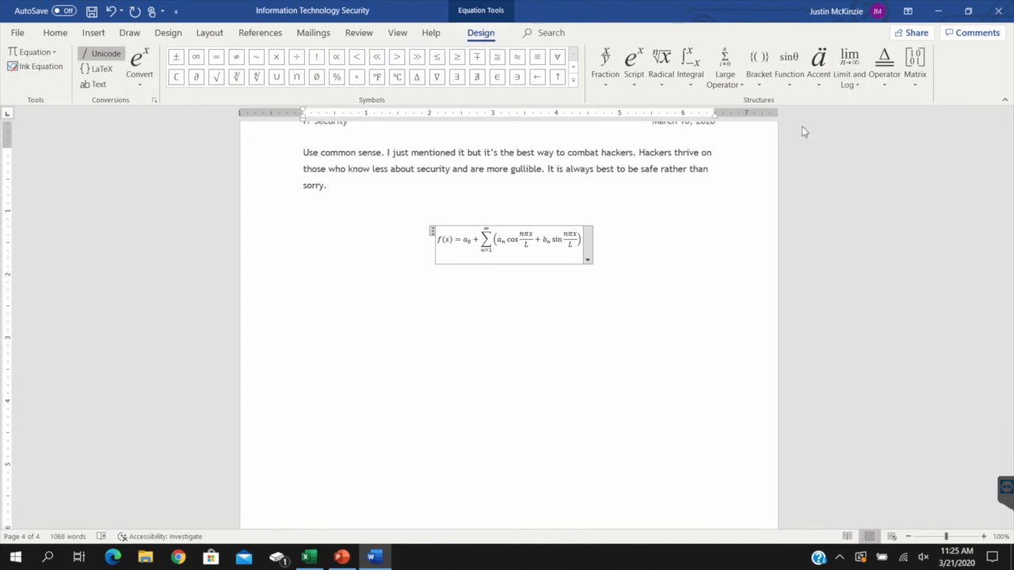
{"action": "left_click", "coordinate": [578, 287]}
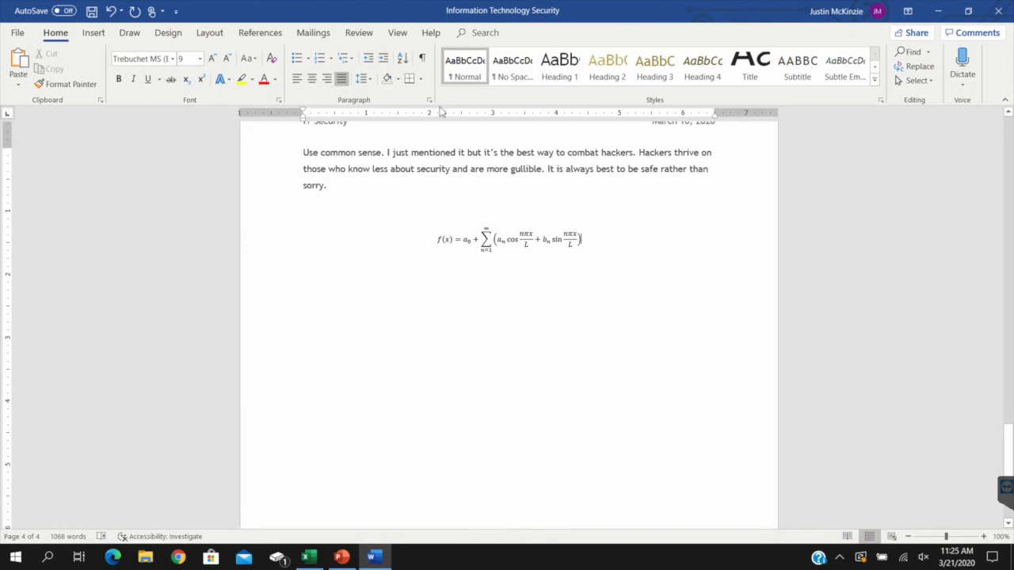
{"action": "left_click", "coordinate": [94, 33]}
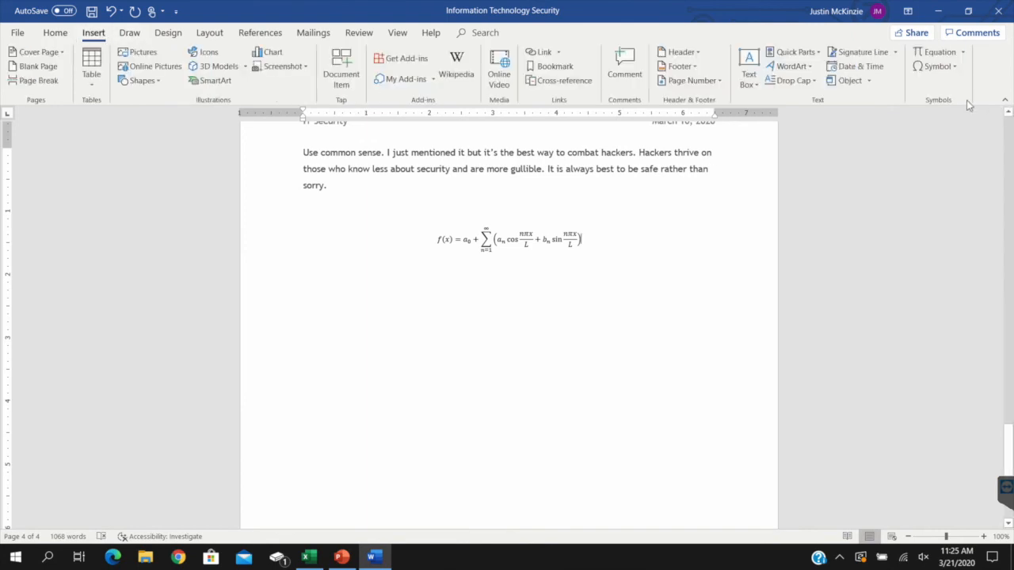
Show the floating formatting toolbar for the word "What" and the layout options of the 3D laptop model
{"action": "double_click", "coordinate": [314, 240]}
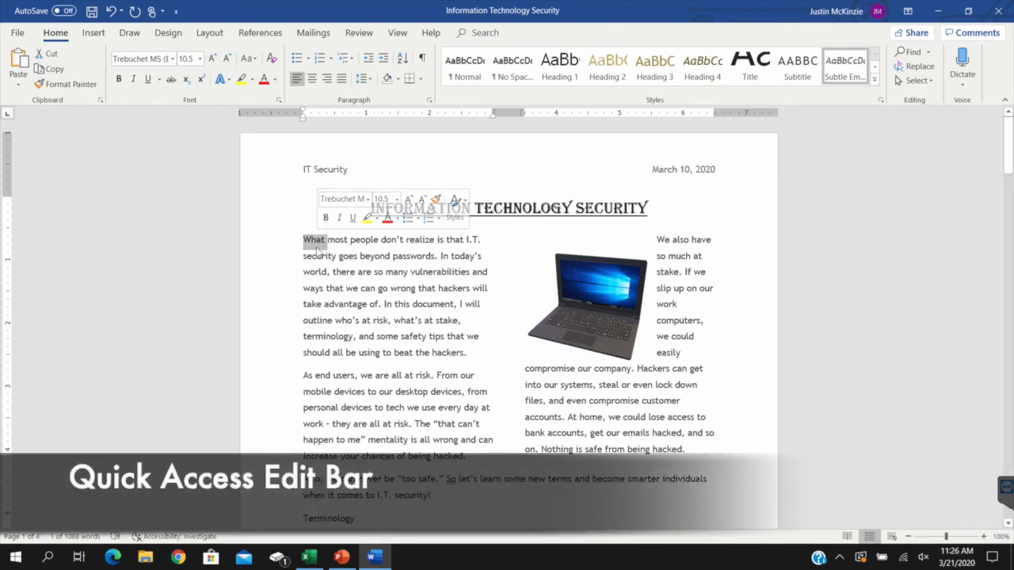
{"action": "left_click", "coordinate": [573, 288]}
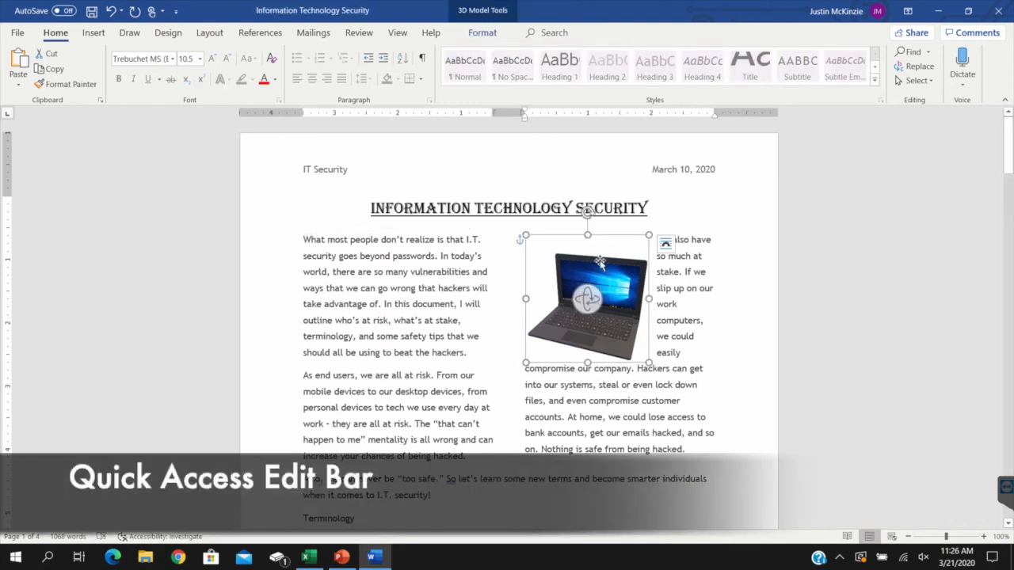
{"action": "left_click", "coordinate": [667, 245]}
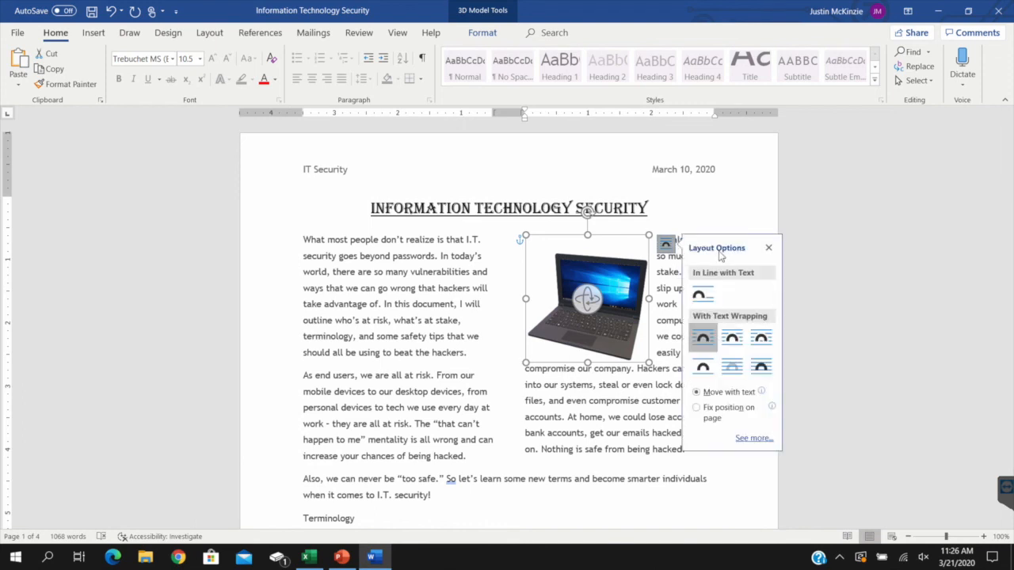
Explore the floating formatting toolbar on the word "What" and preview the Title style without applying it
{"action": "double_click", "coordinate": [314, 240]}
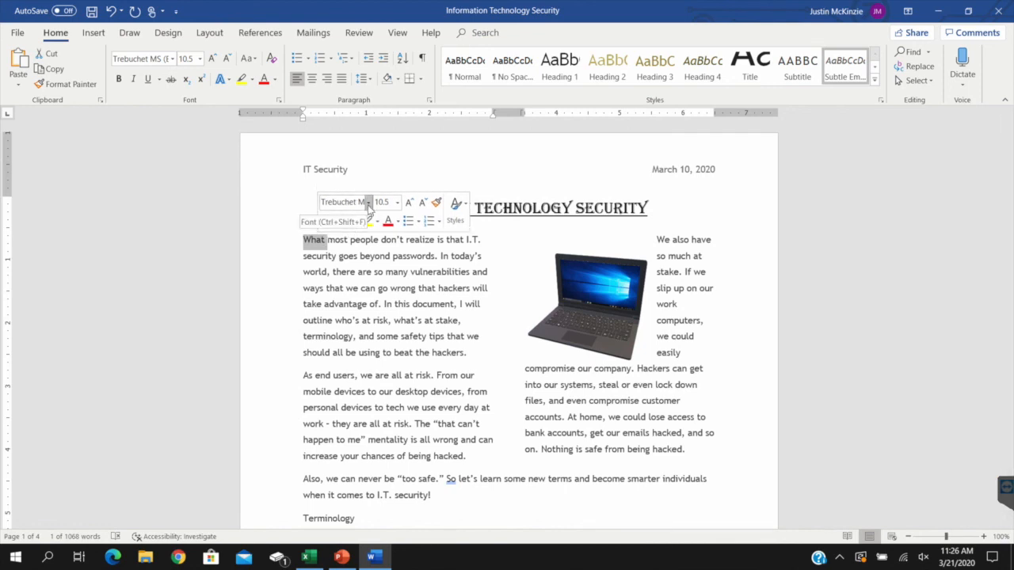
{"action": "left_click", "coordinate": [368, 202]}
{"action": "left_click", "coordinate": [407, 204]}
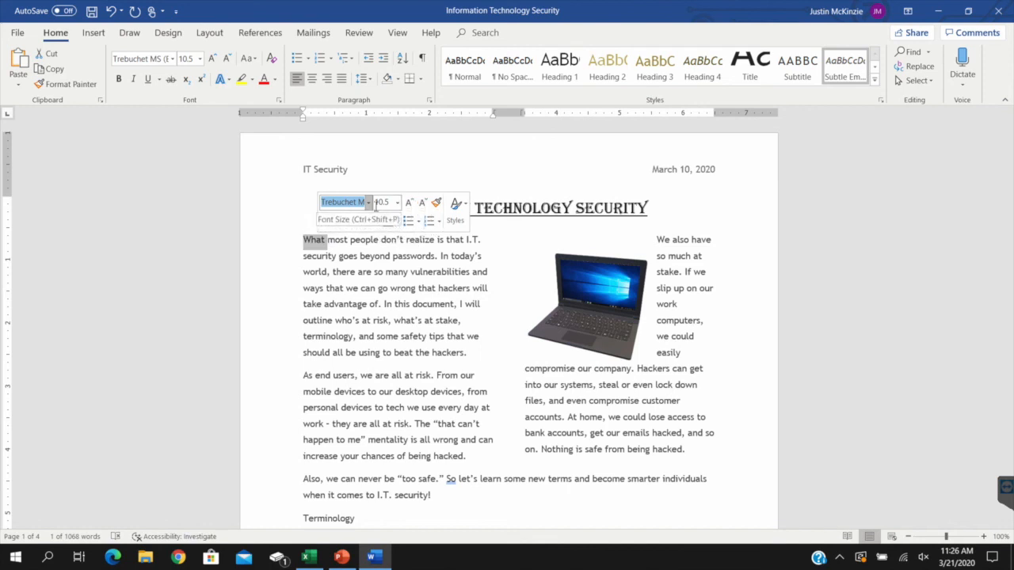
{"action": "left_click", "coordinate": [467, 207]}
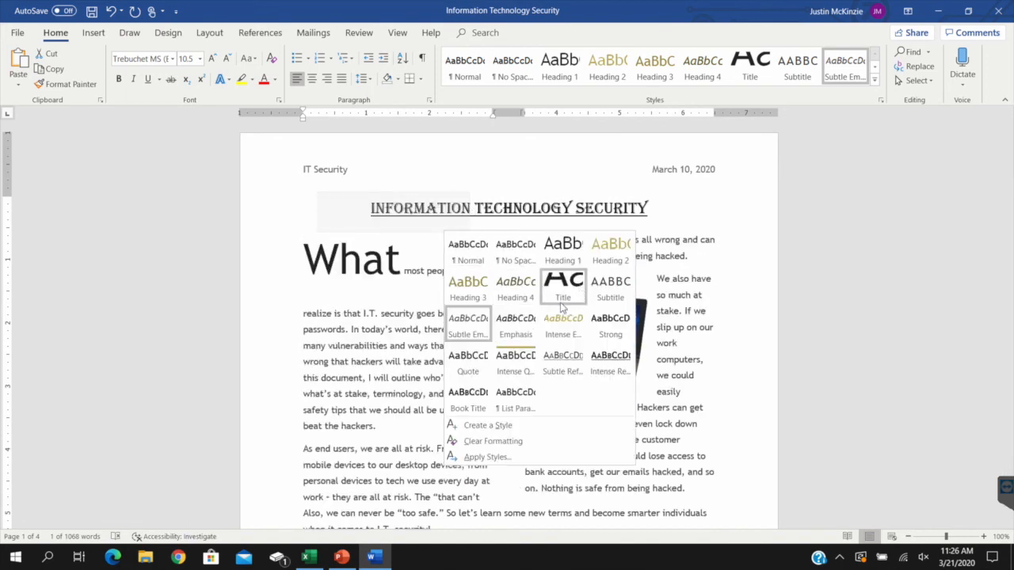
{"action": "left_click", "coordinate": [332, 310]}
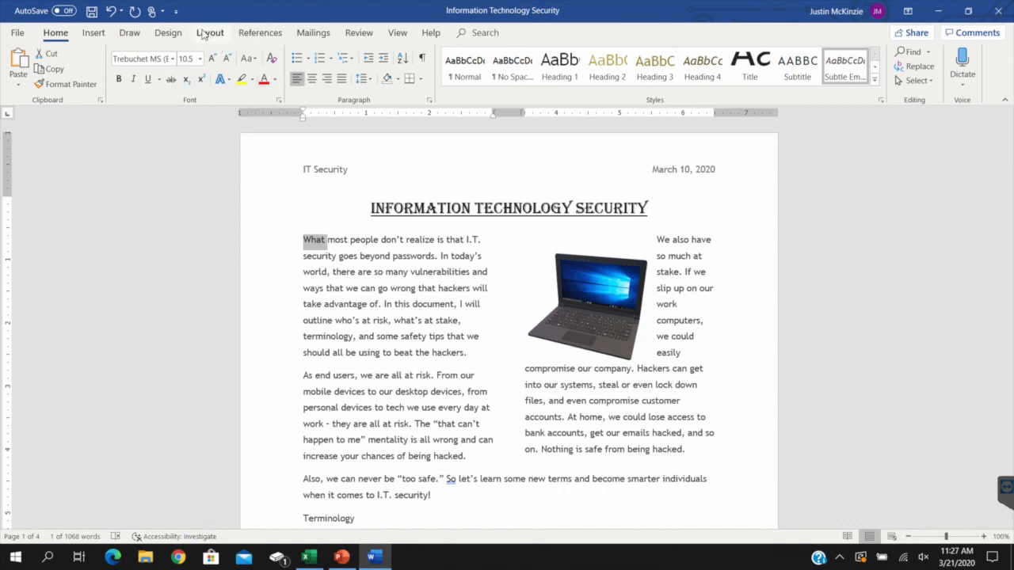
Display the References tools and open the font and font size choices for "What" from the floating formatting toolbar
{"action": "left_click", "coordinate": [260, 32]}
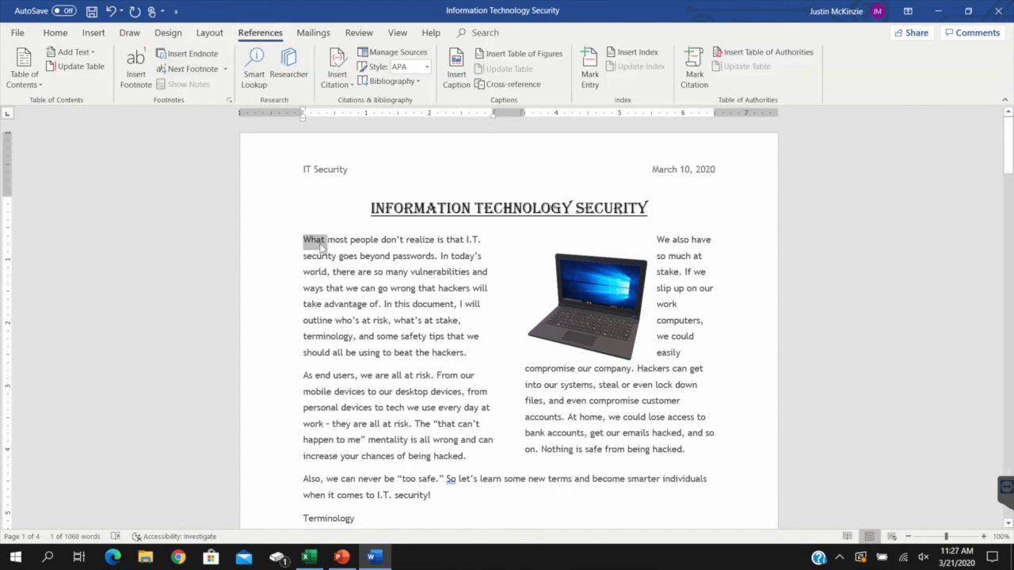
{"action": "mouse_move", "coordinate": [321, 247]}
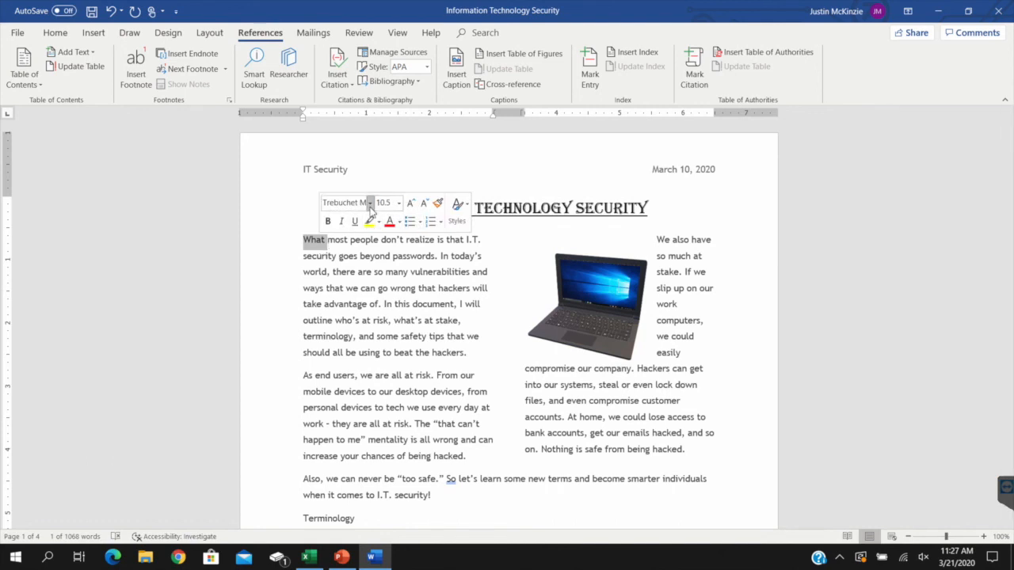
{"action": "left_click", "coordinate": [370, 202]}
{"action": "left_click", "coordinate": [399, 203]}
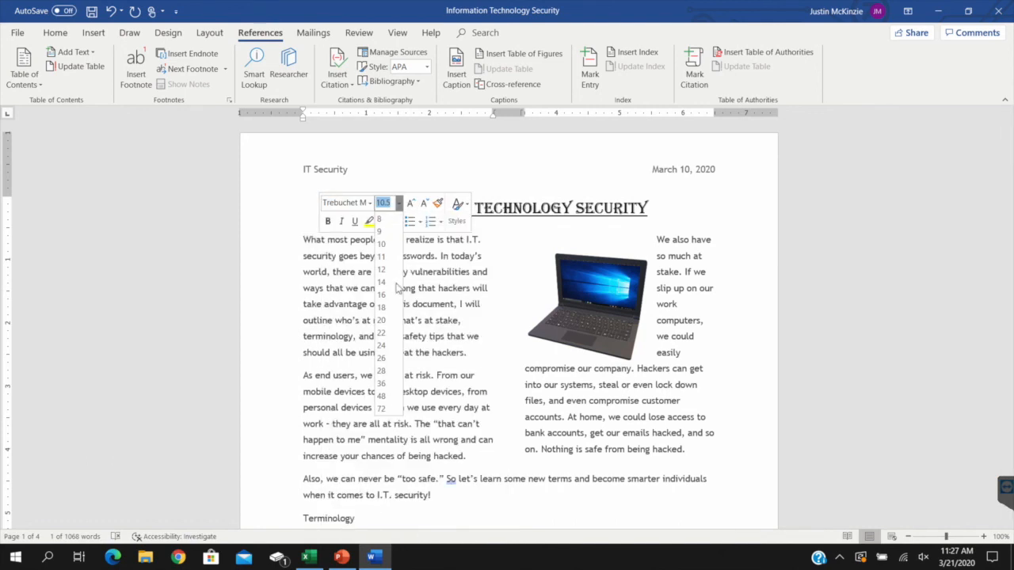